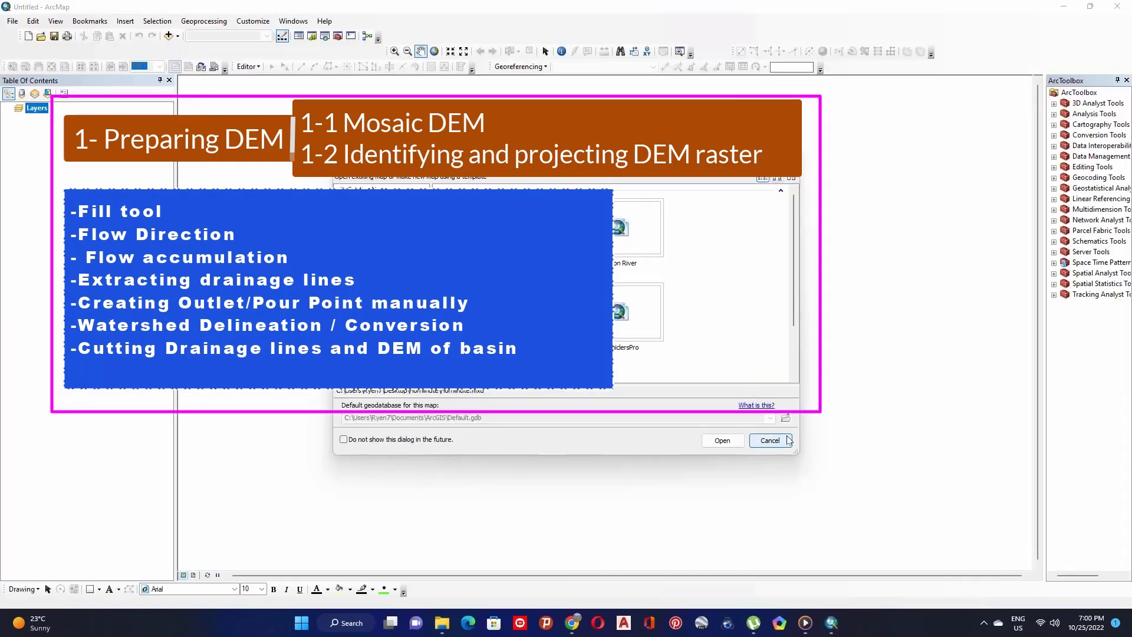
Step: Dismiss the startup dialog, minimize ArcMap and review the raster tiles in the desktop folder Watershed deleanition DEM\DEM
click(789, 441)
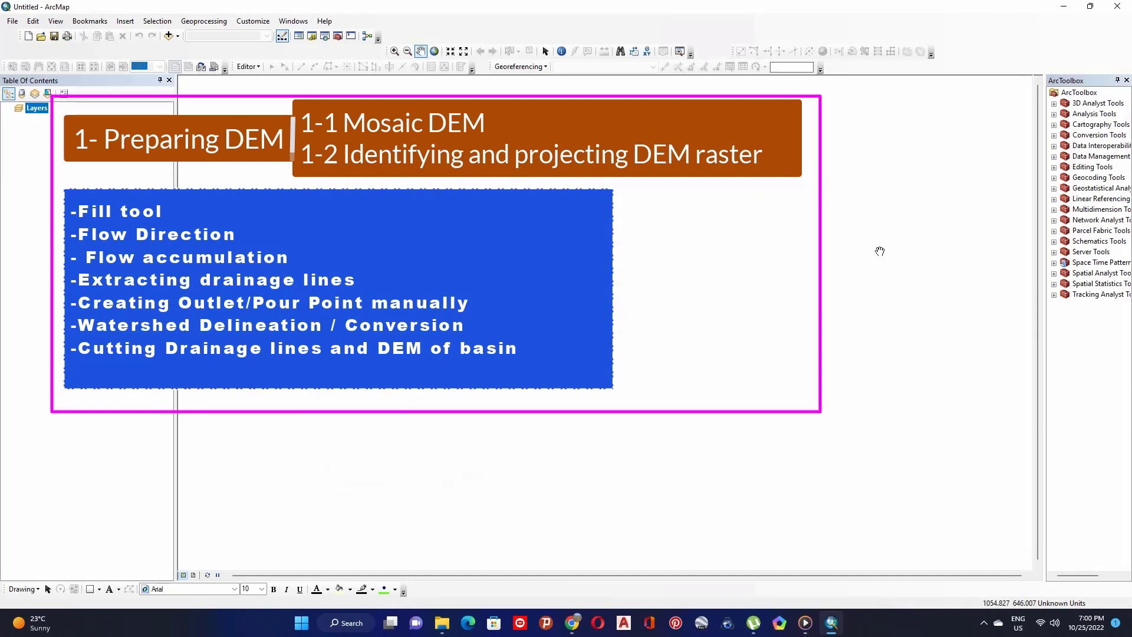
click(1065, 7)
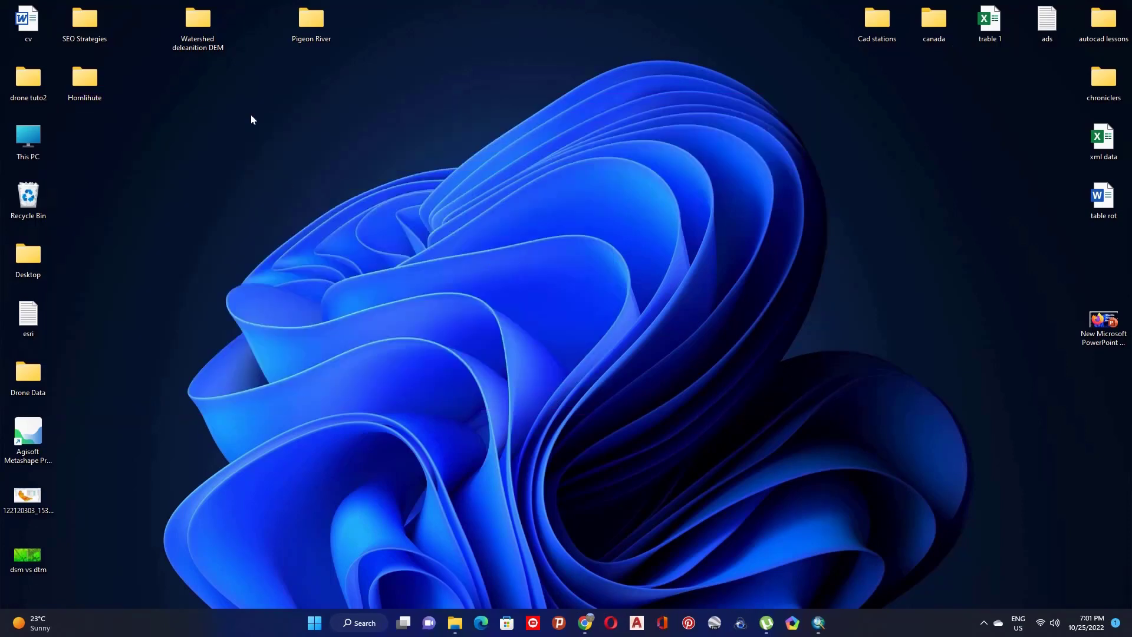
click(202, 22)
double_click(203, 24)
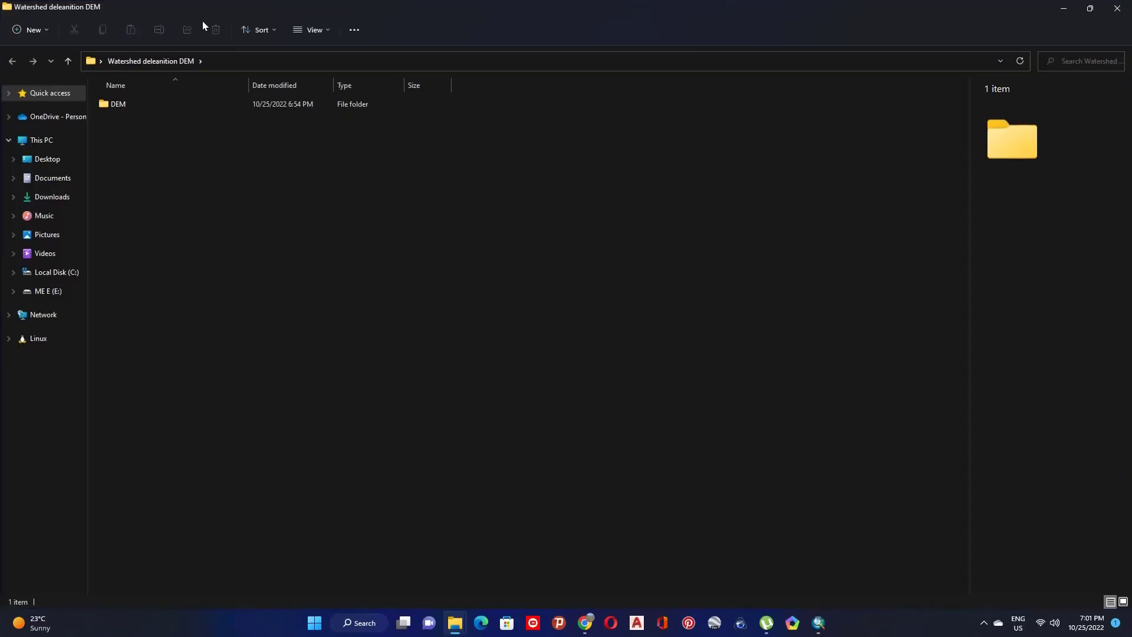
click(164, 110)
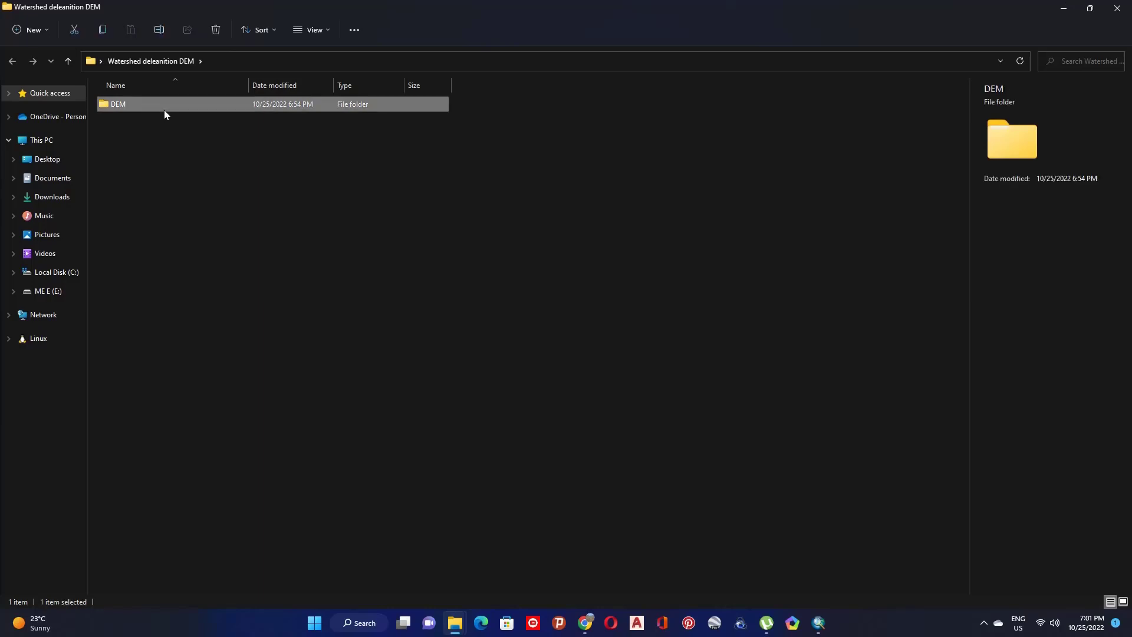
double_click(185, 104)
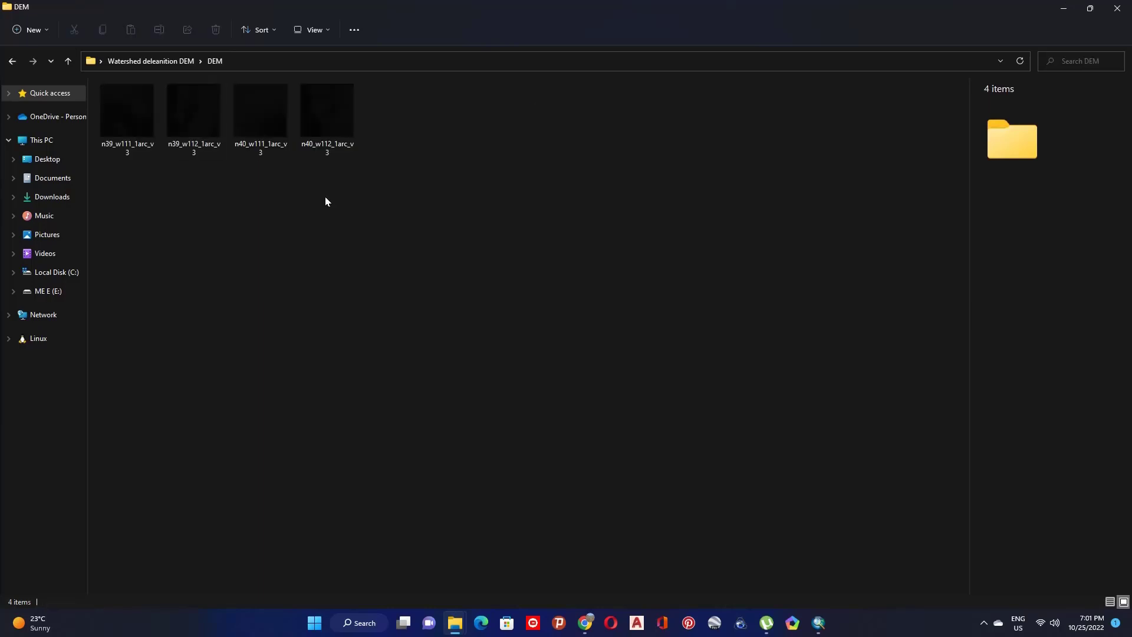
drag(357, 181, 114, 121)
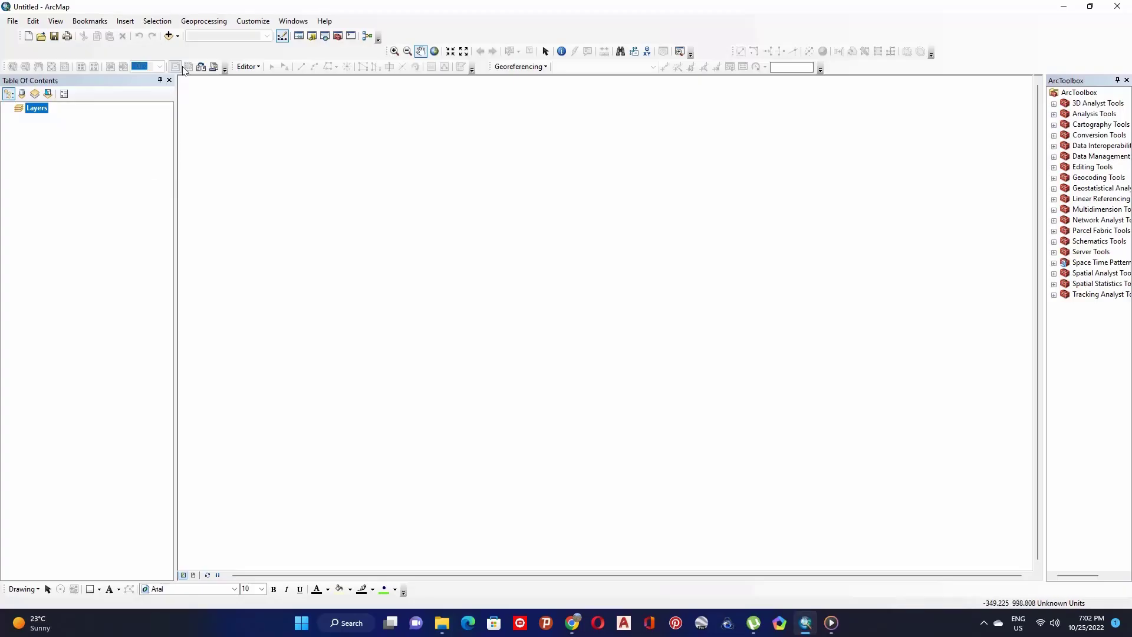
Step: Add the four DEM tiles (n39 and n40, w111 and w112) from the desktop folder Watershed deleanition DEM\DEM to the map in ArcMap
click(168, 37)
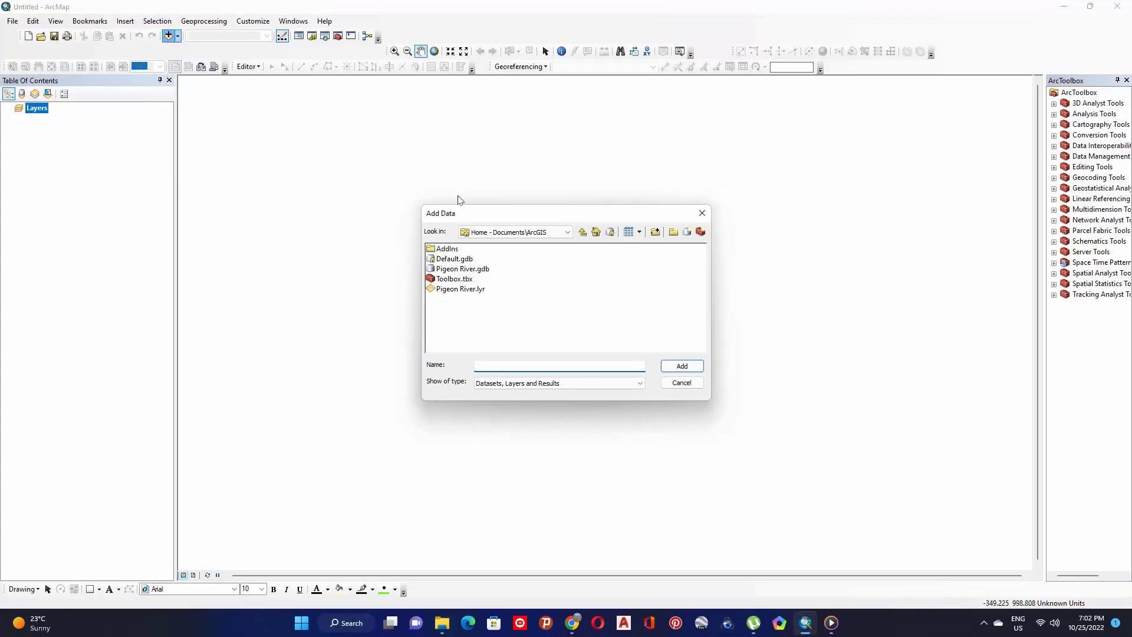
click(569, 233)
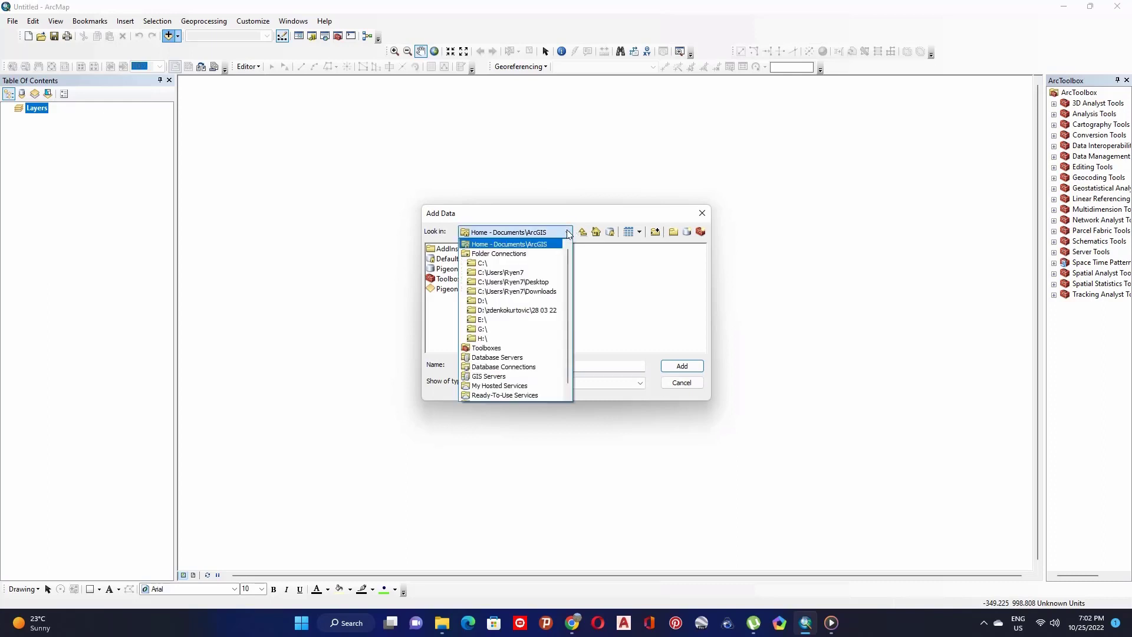
click(530, 282)
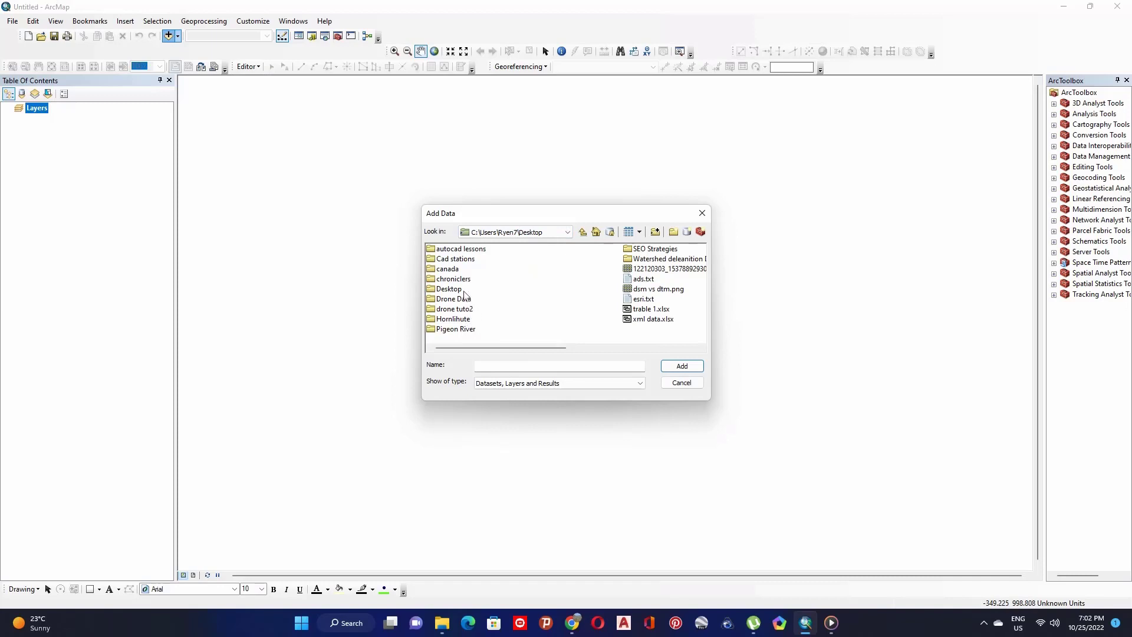
click(656, 260)
double_click(661, 261)
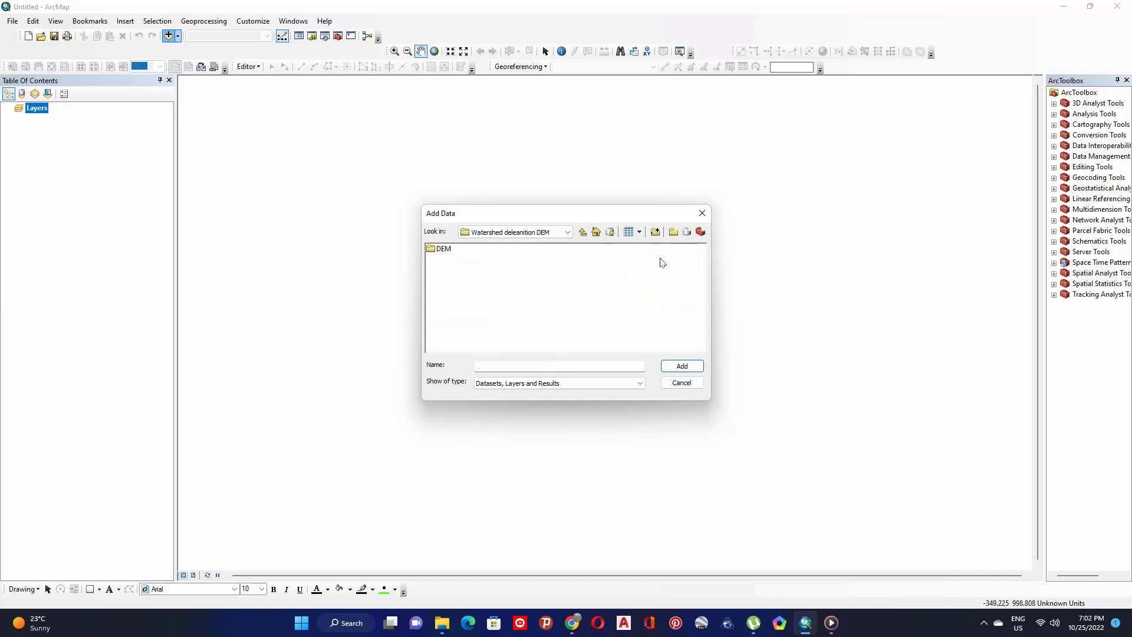
double_click(451, 250)
drag(516, 312, 480, 266)
click(682, 366)
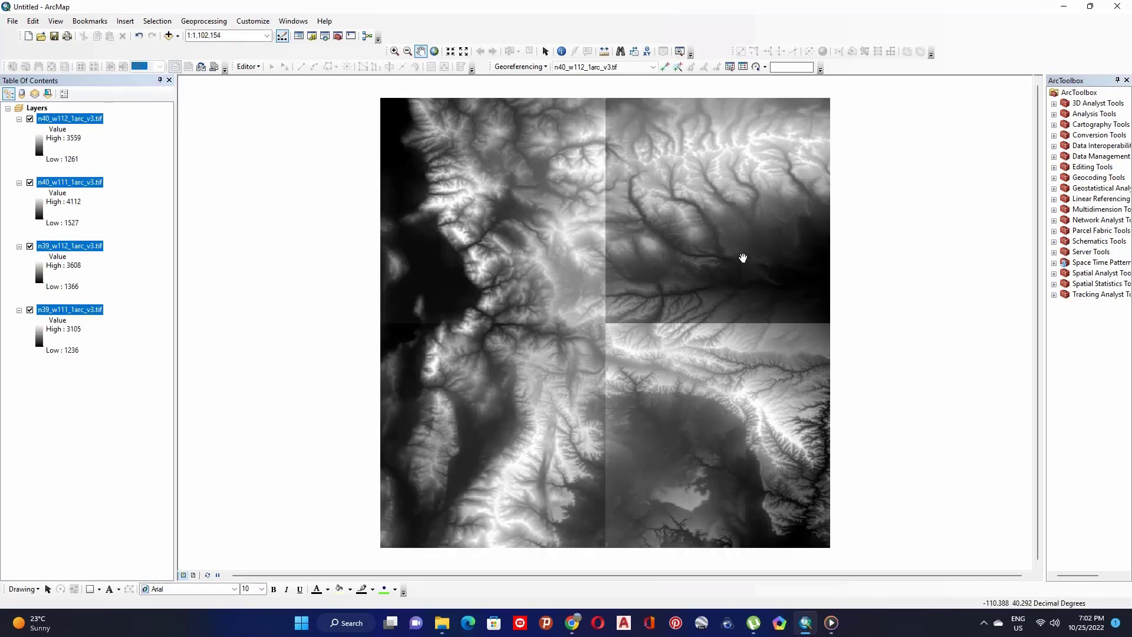
Step: Collapse the legends of all four DEM layers in the table of contents
click(85, 120)
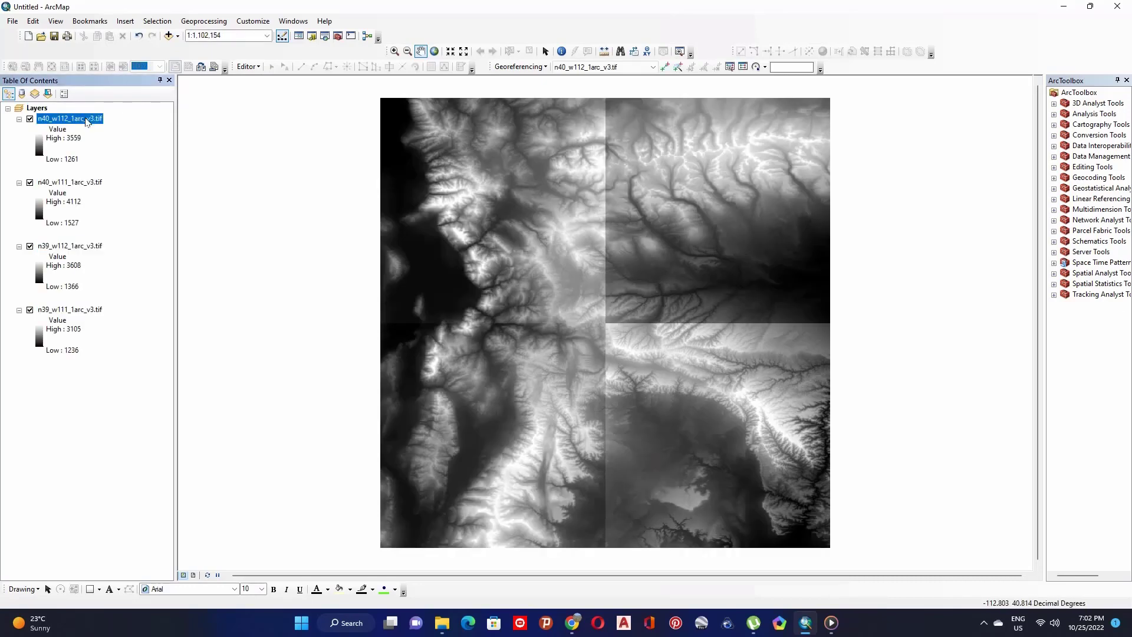
click(19, 120)
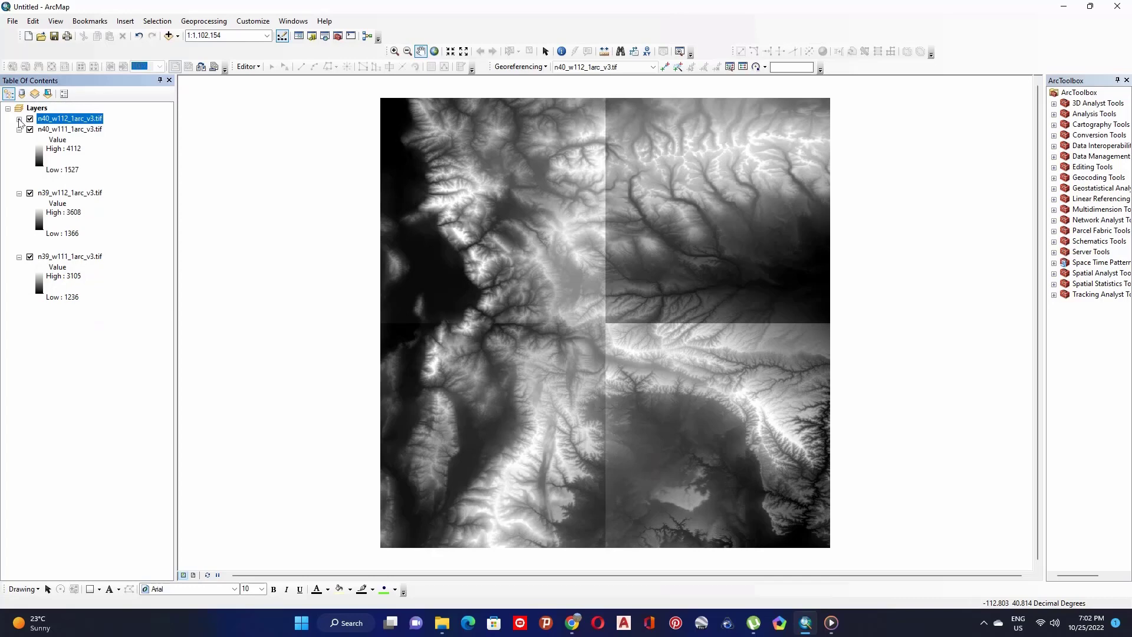
ctrl+click(19, 129)
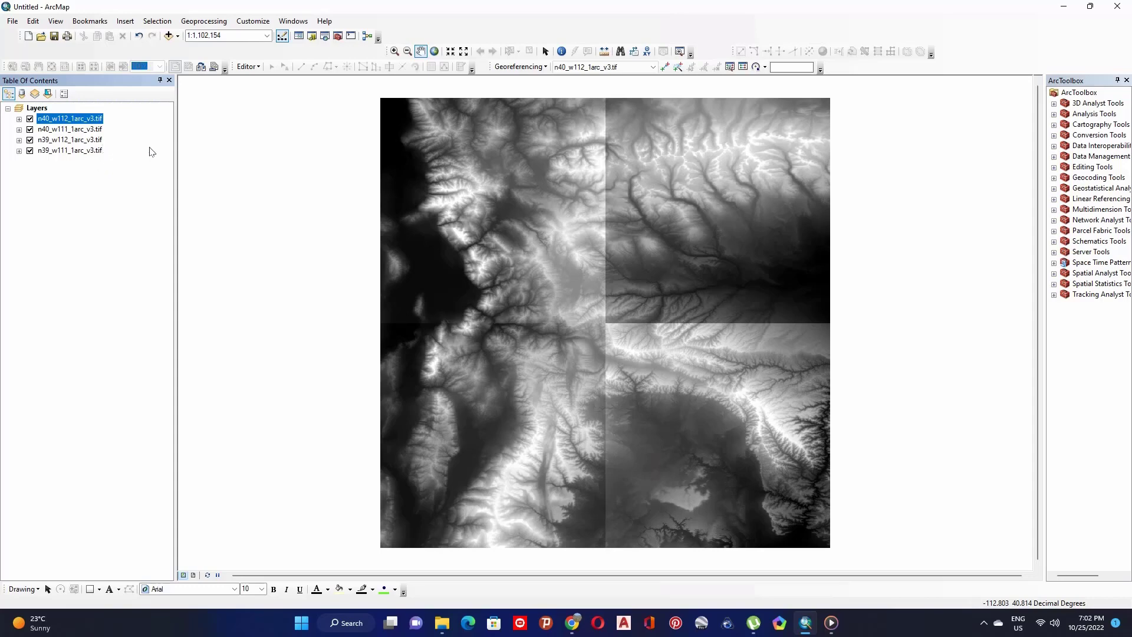
Step: Open the Mosaic To New Raster tool from the Raster Dataset toolset of Data Management Tools, widening the ArcToolbox window to read the tool names
click(339, 38)
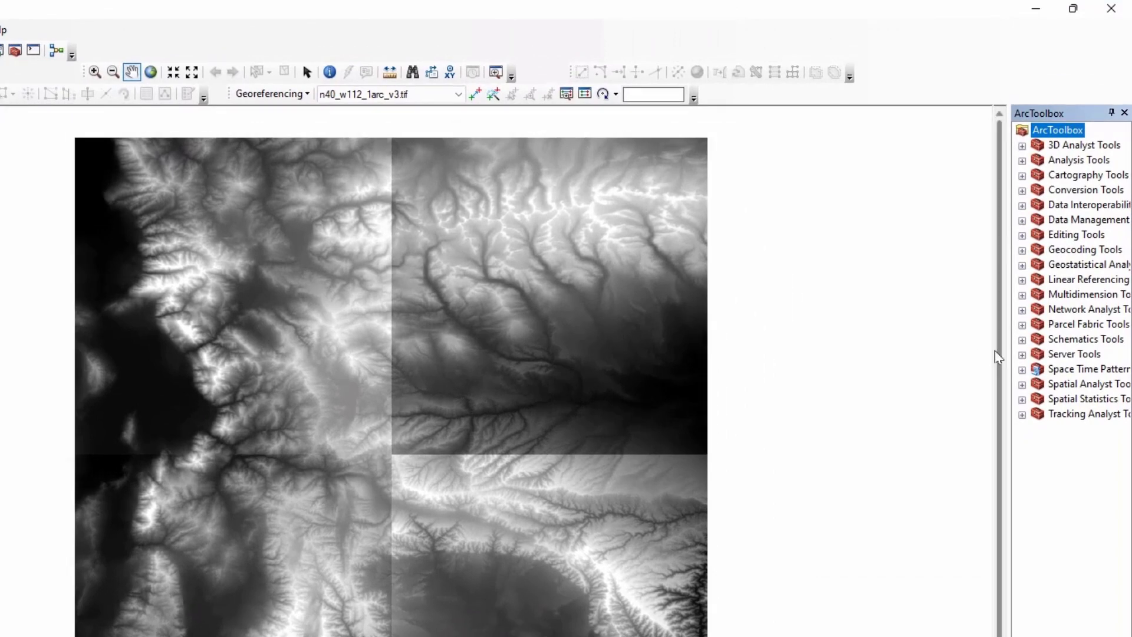
drag(1009, 349, 954, 348)
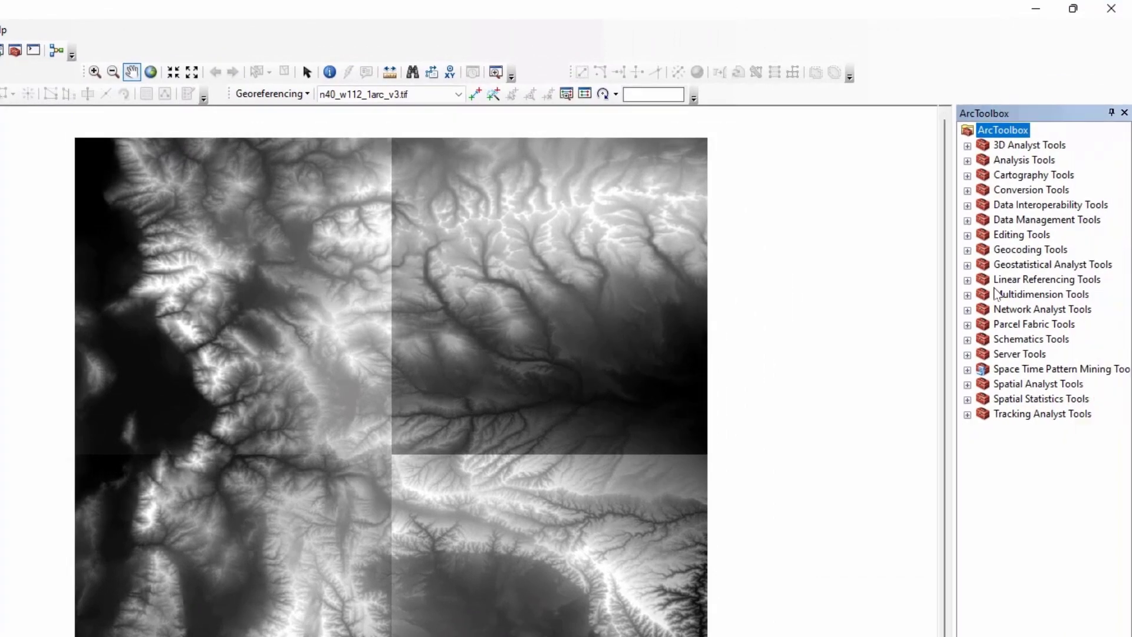
click(1014, 223)
click(967, 221)
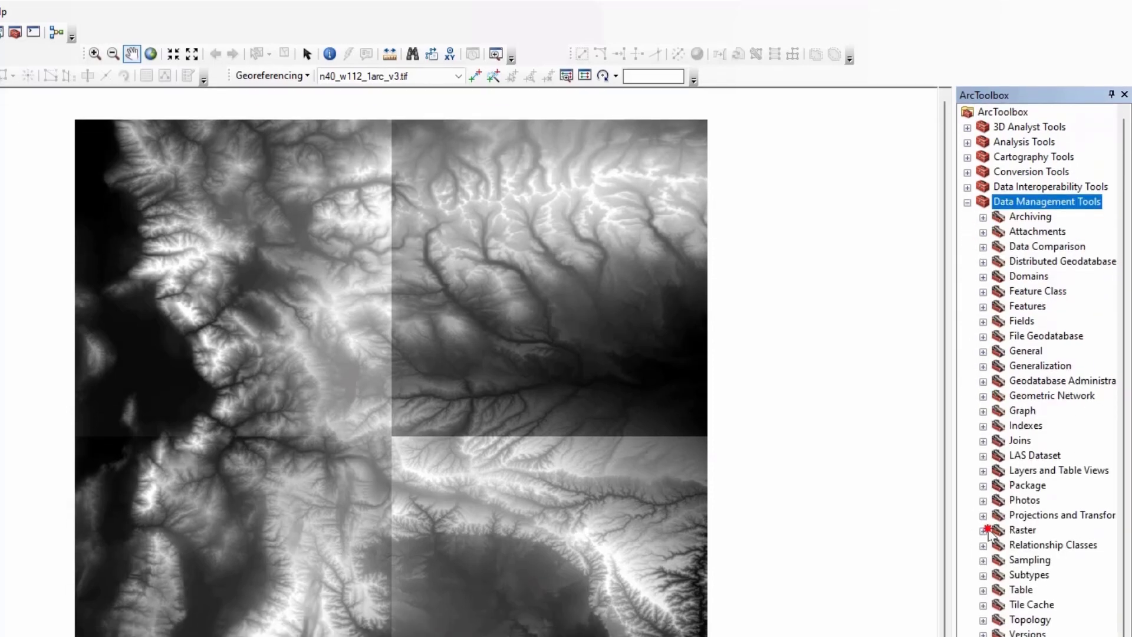
click(983, 548)
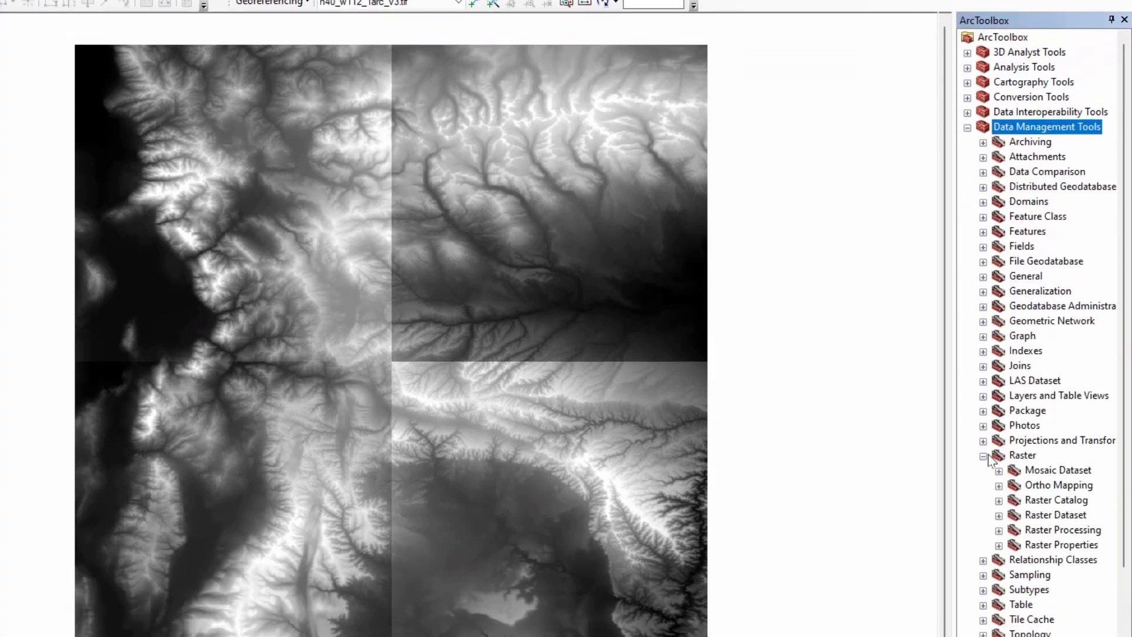
click(1053, 508)
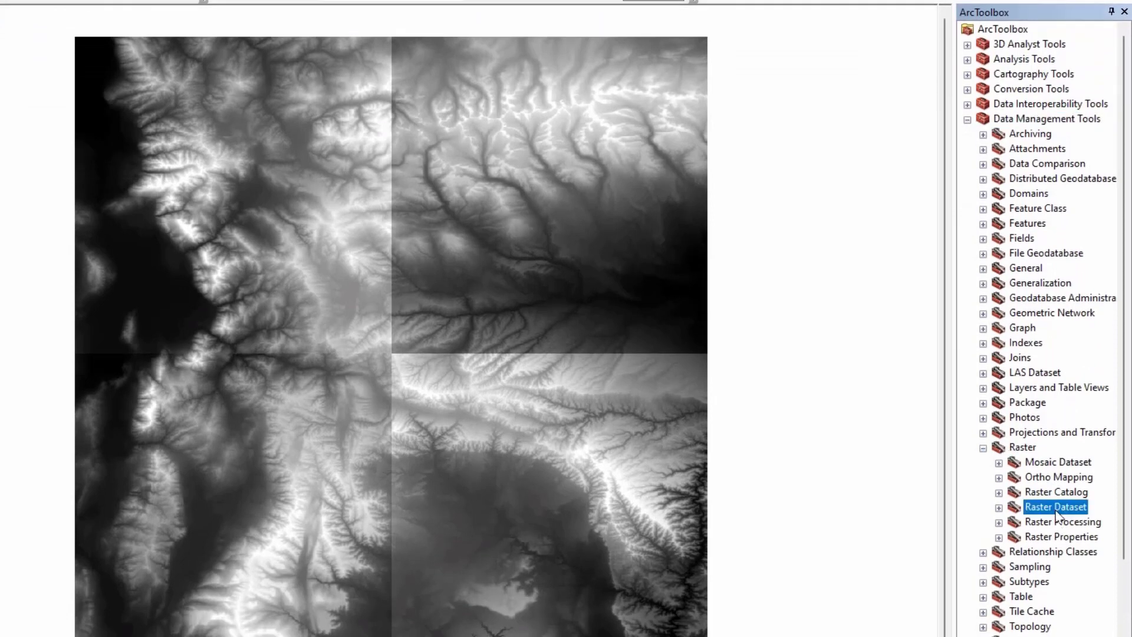
click(999, 508)
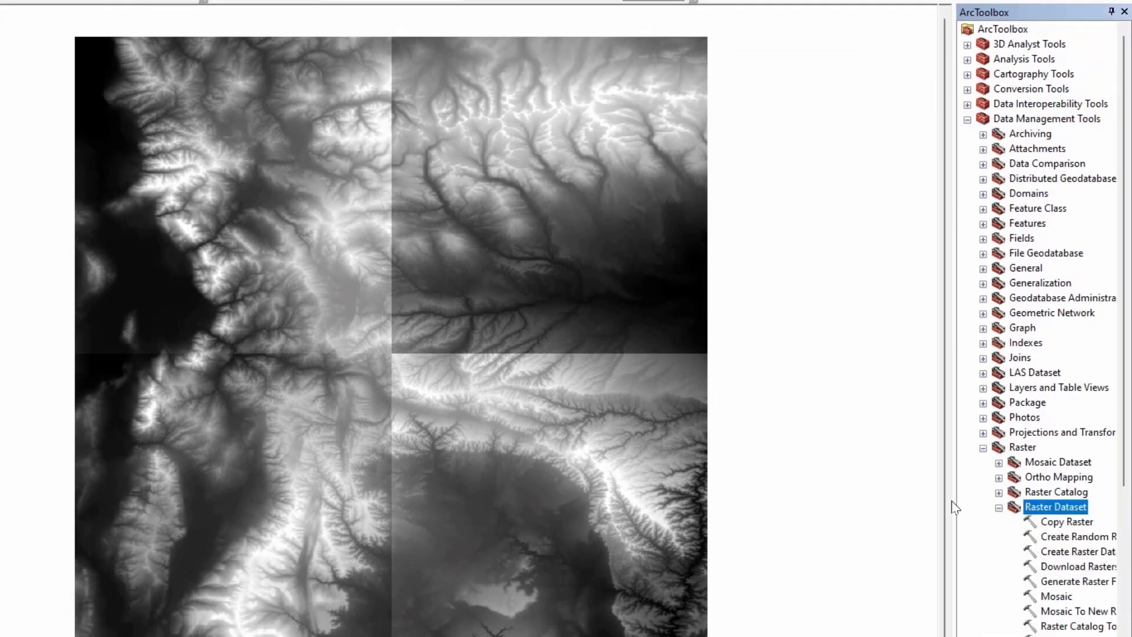
drag(956, 504, 897, 500)
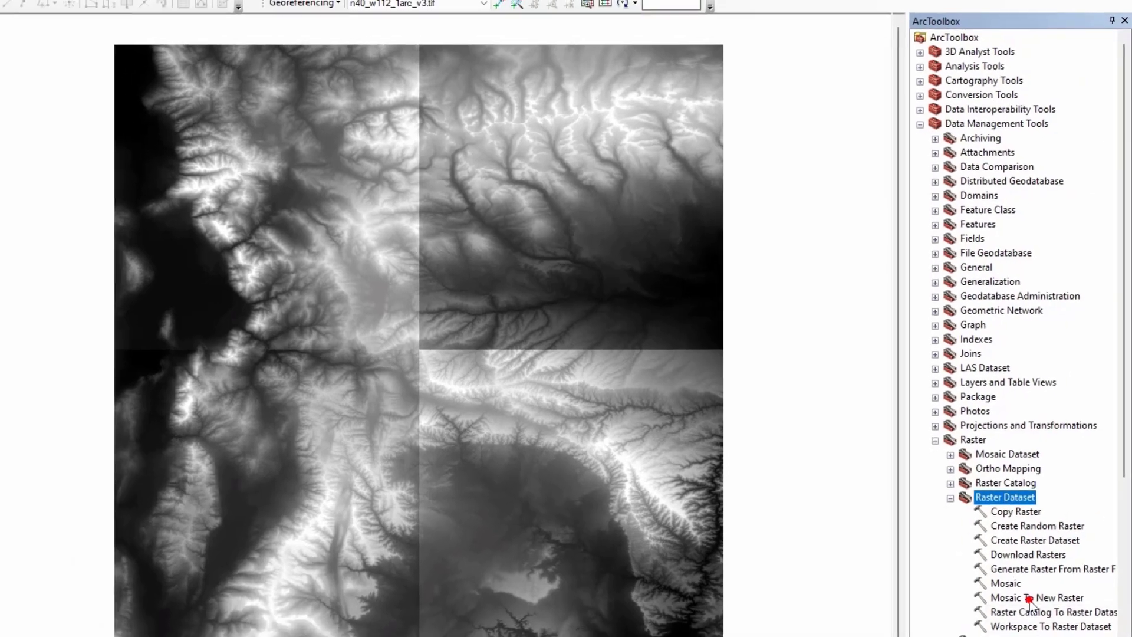
double_click(1028, 597)
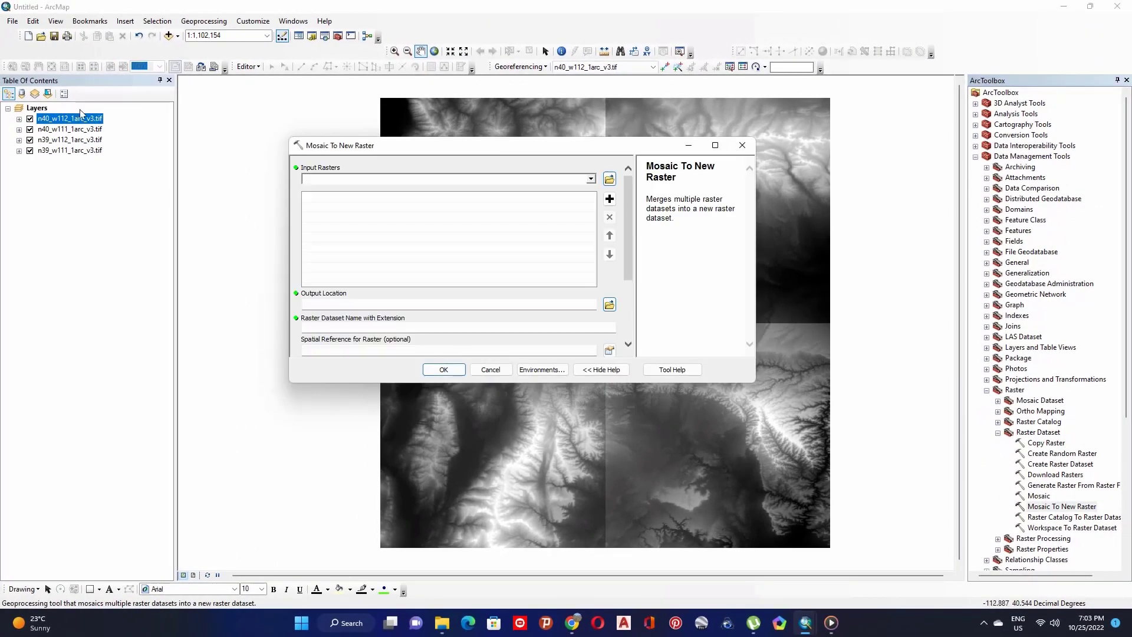
Step: Add the n40_w112, n40_w111, n39_w112 and n39_w111 DEM layers as input rasters of the mosaic
drag(77, 118, 328, 204)
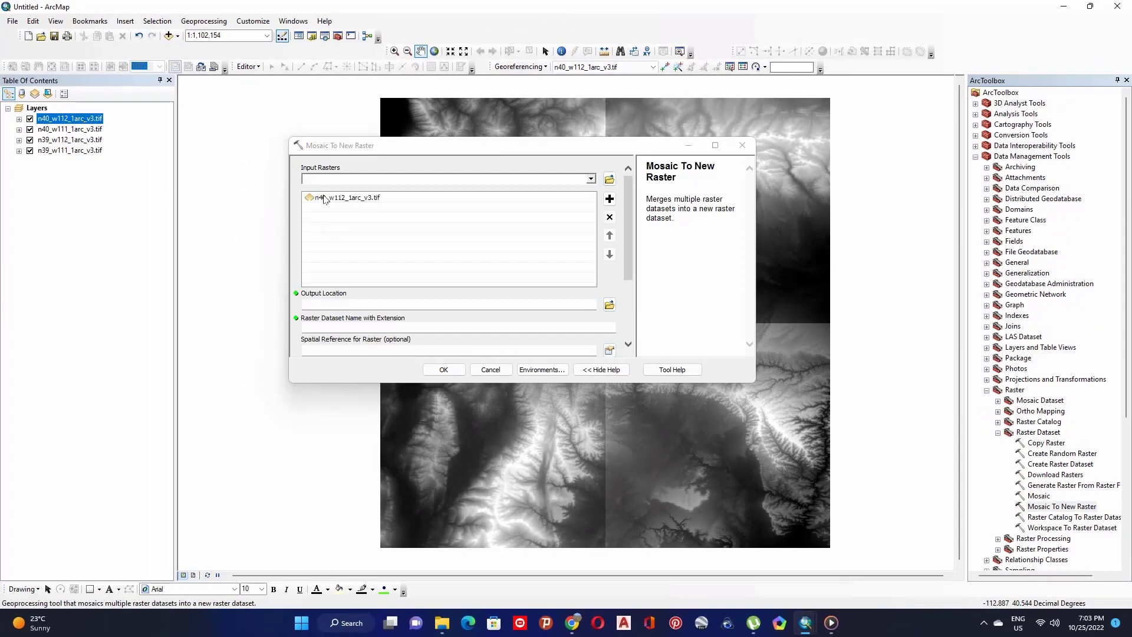
drag(74, 128, 339, 210)
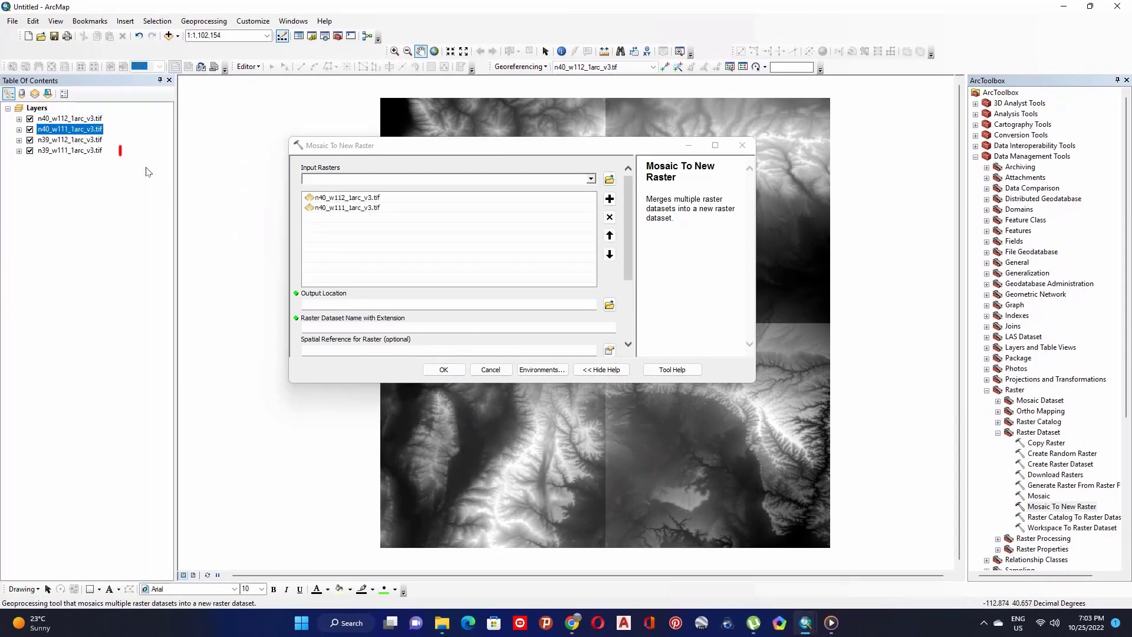
drag(66, 140, 315, 214)
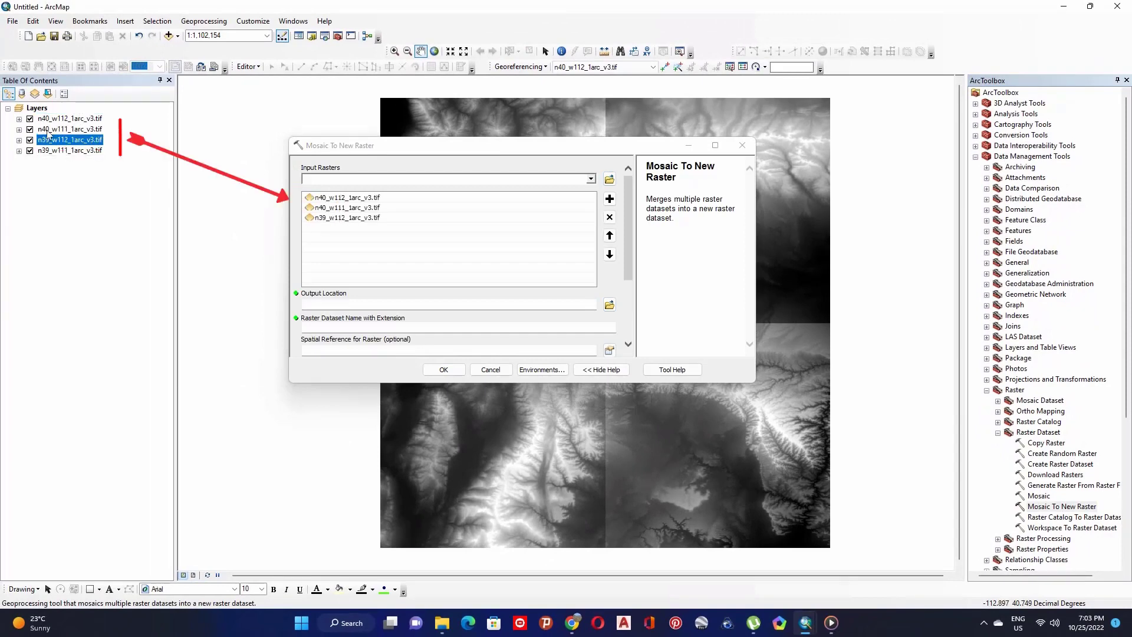
drag(65, 150, 371, 229)
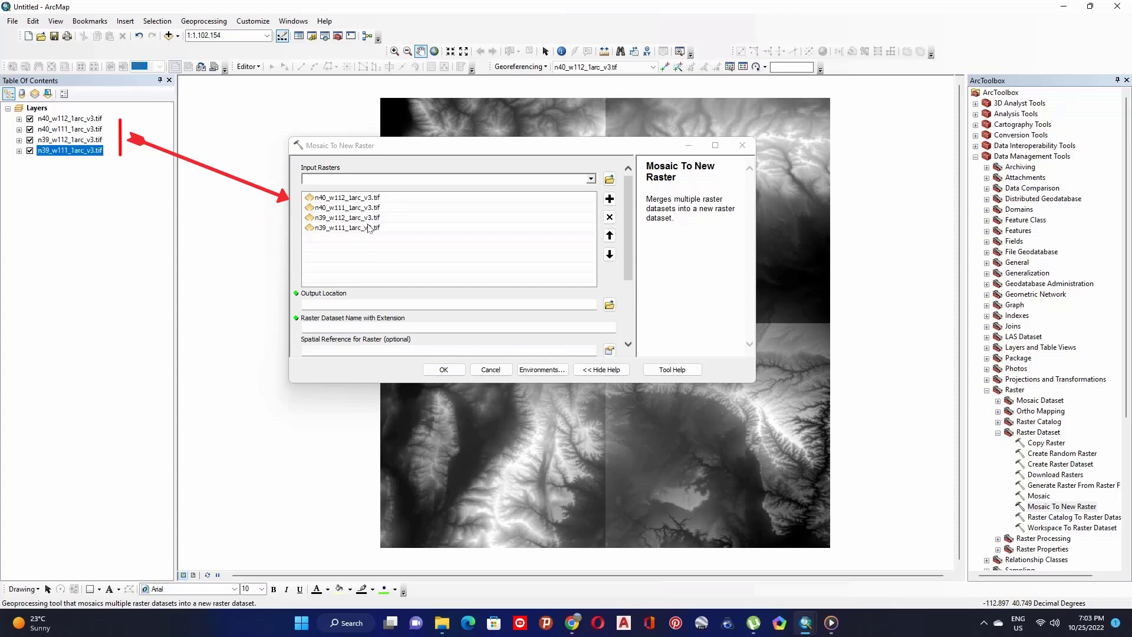
Step: Set the output location to a new folder DEMmos inside Watershed deleanition DEM and name the raster dataset DEMmosa.tif
click(611, 304)
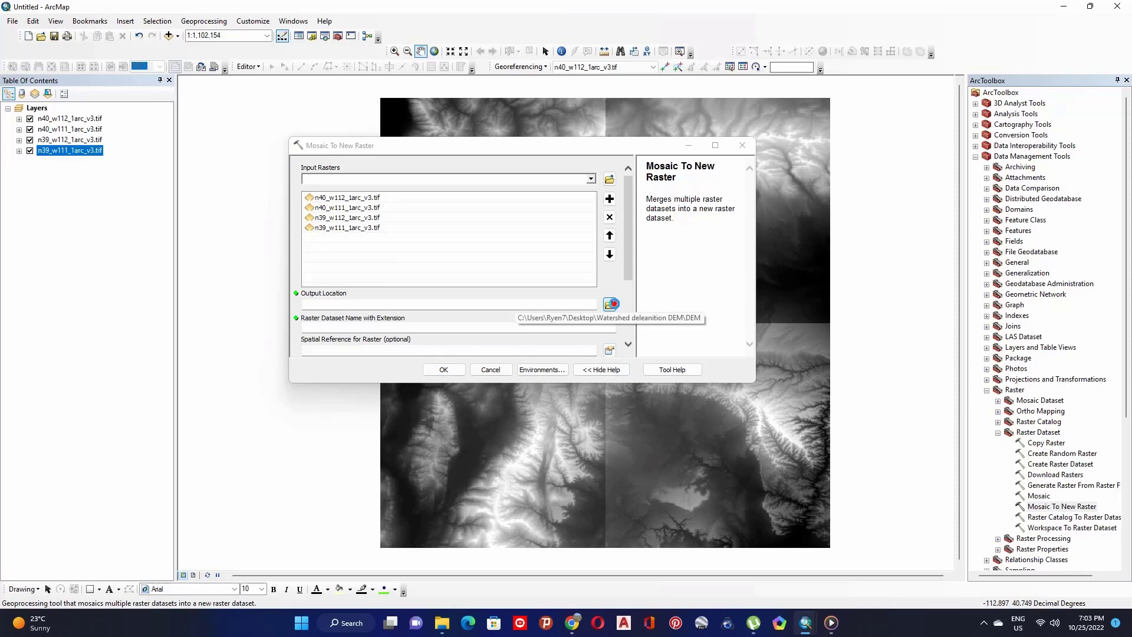
click(539, 189)
click(630, 191)
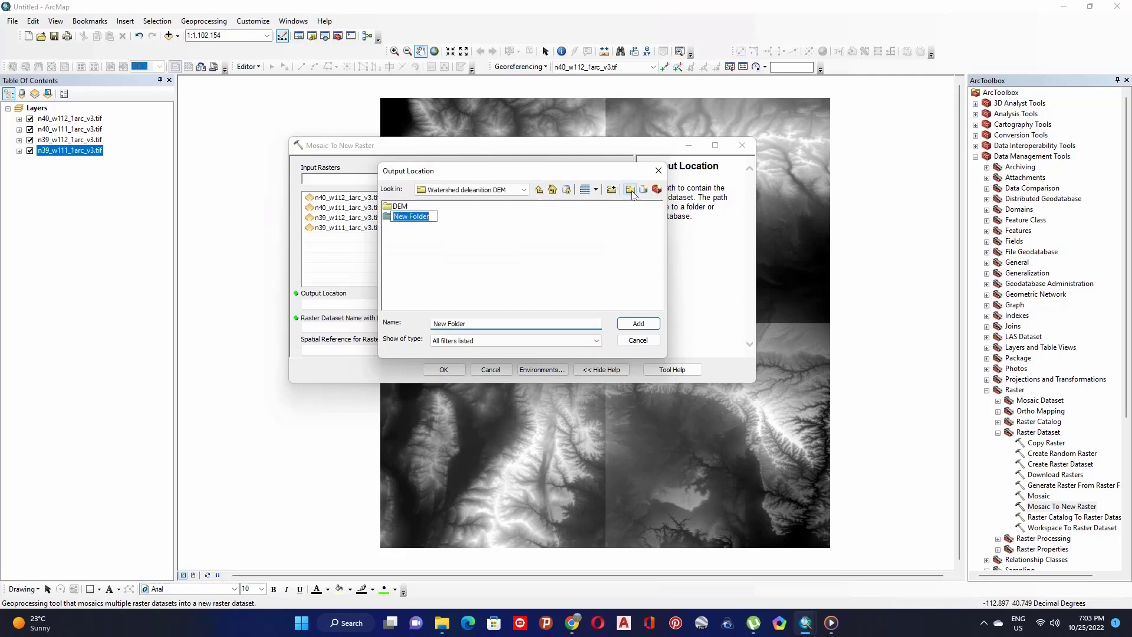
text(DE)
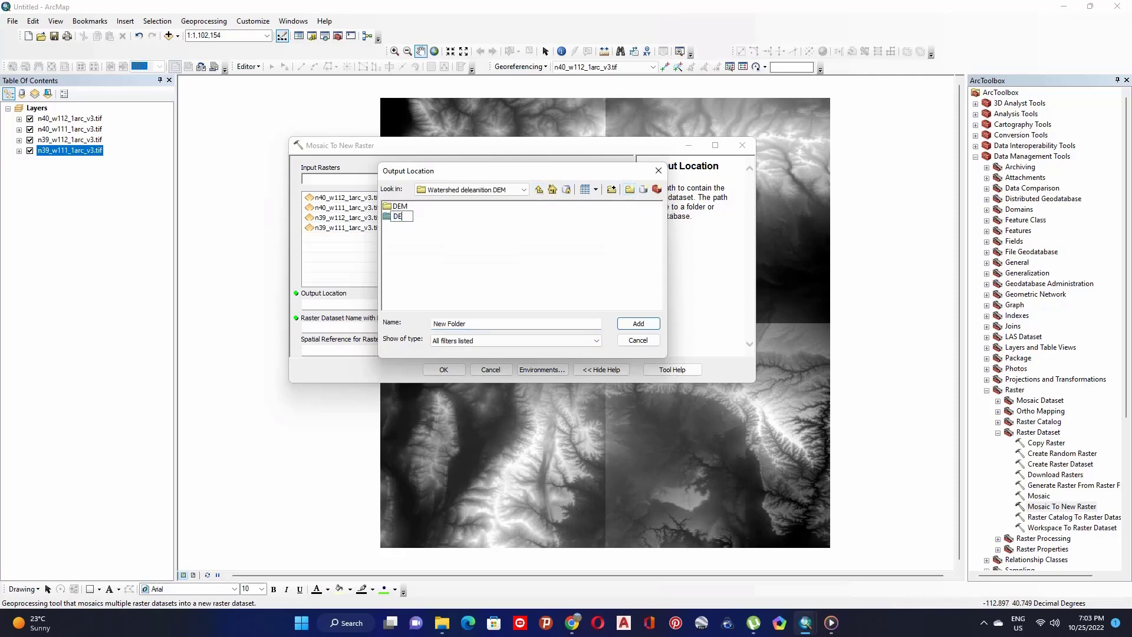
text(Mmos)
click(638, 323)
click(631, 348)
click(407, 218)
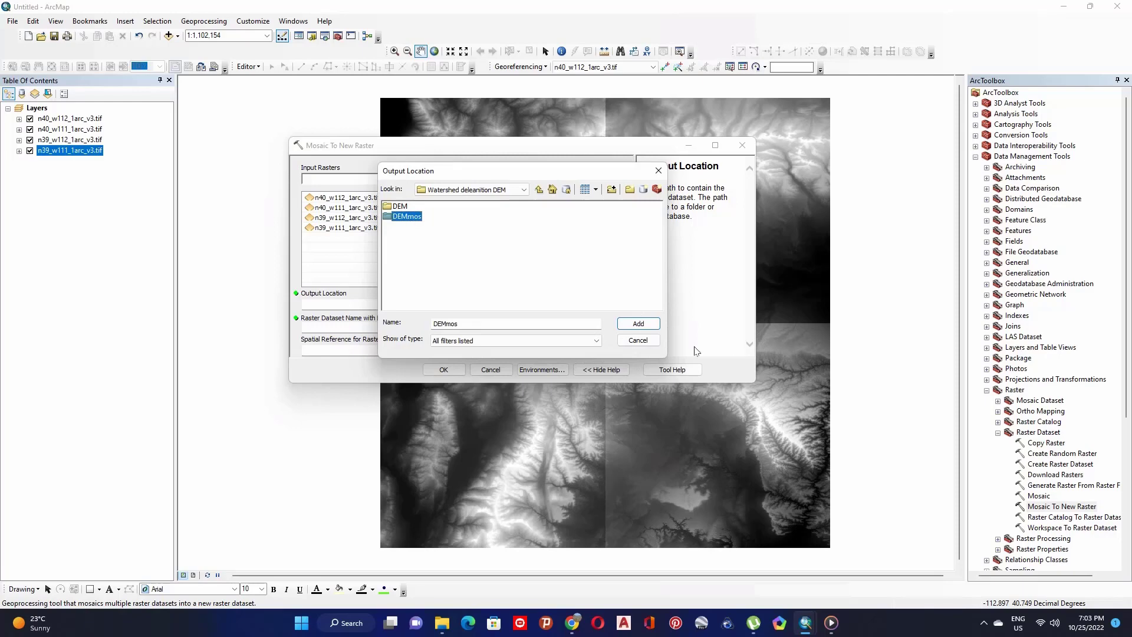
click(641, 323)
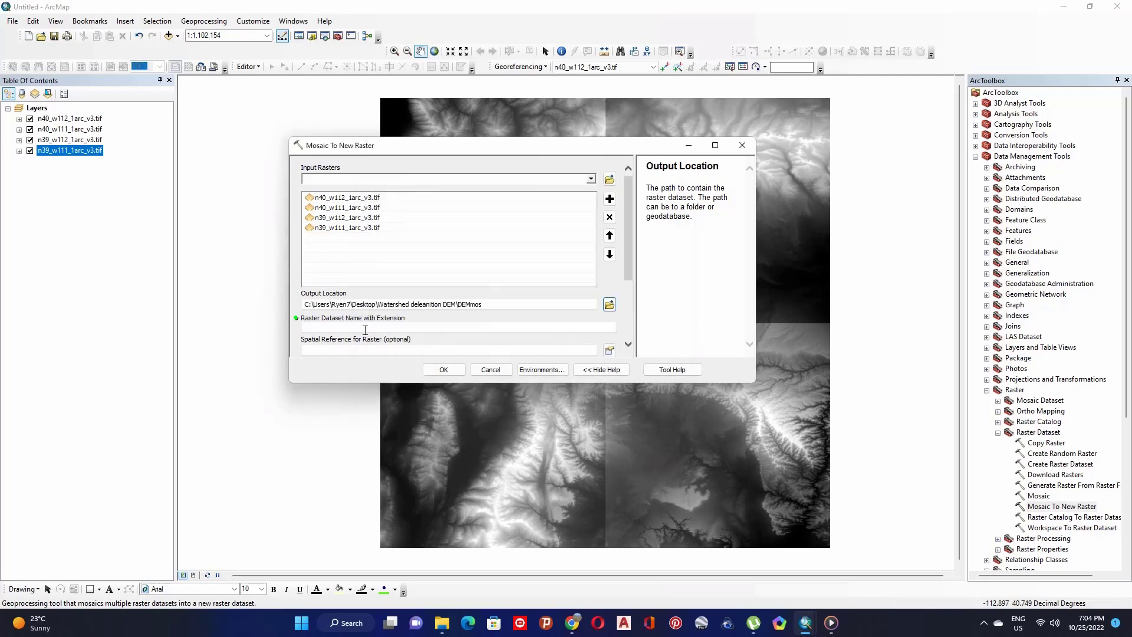
click(438, 329)
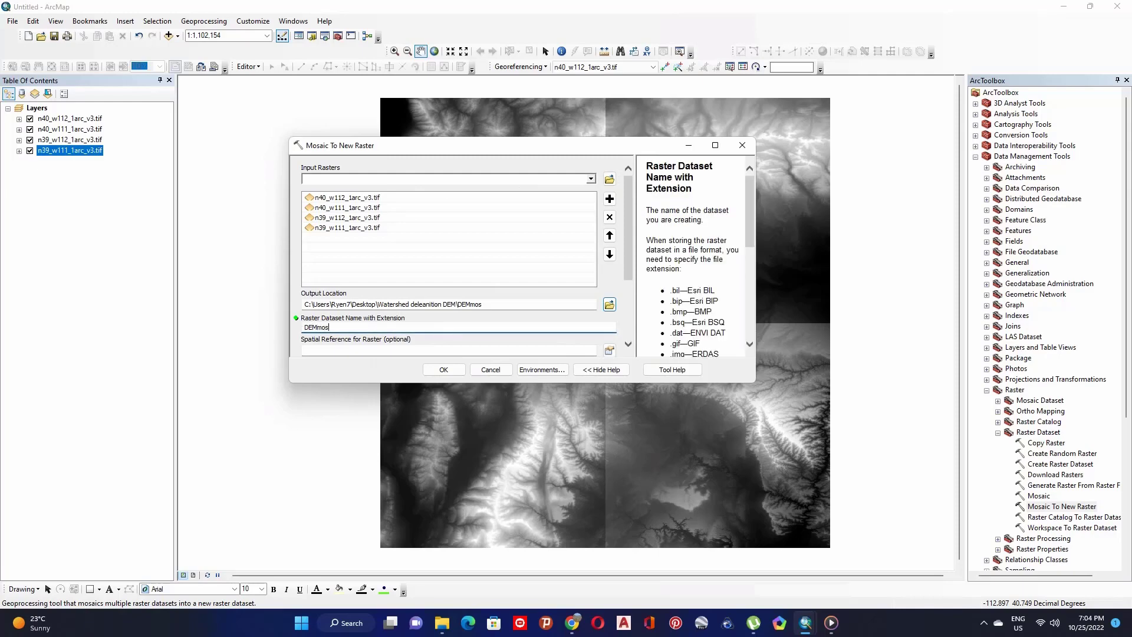
text(DEMmosa.tif)
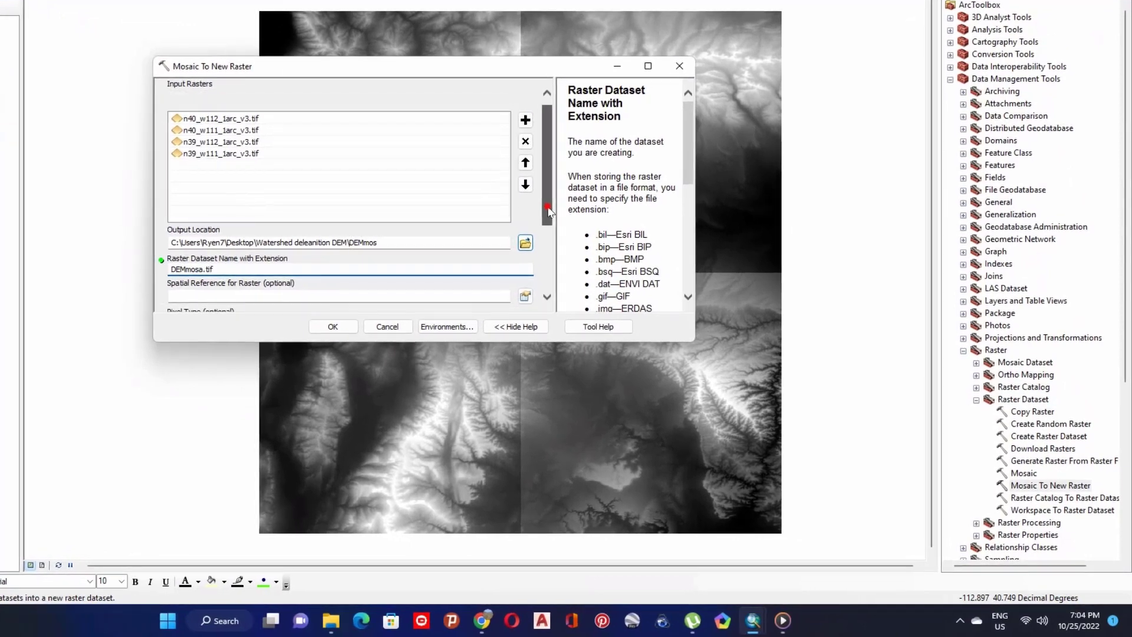
Step: Set the mosaic's pixel type to 16_BIT_UNSIGNED and its number of bands to 1, and run the tool
drag(586, 232, 549, 263)
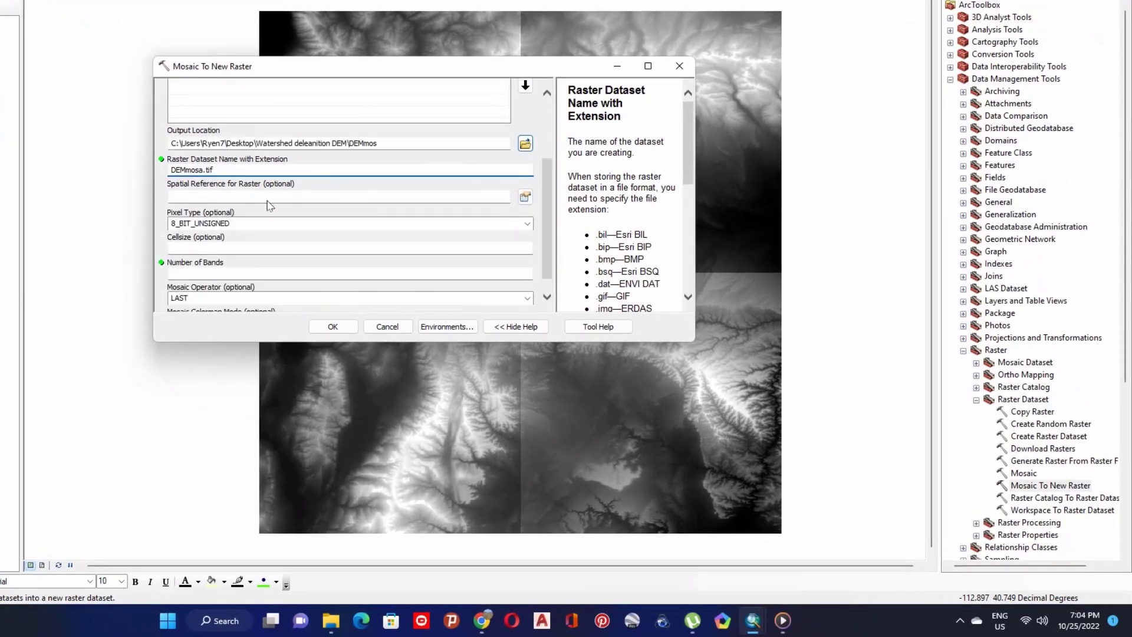
click(527, 226)
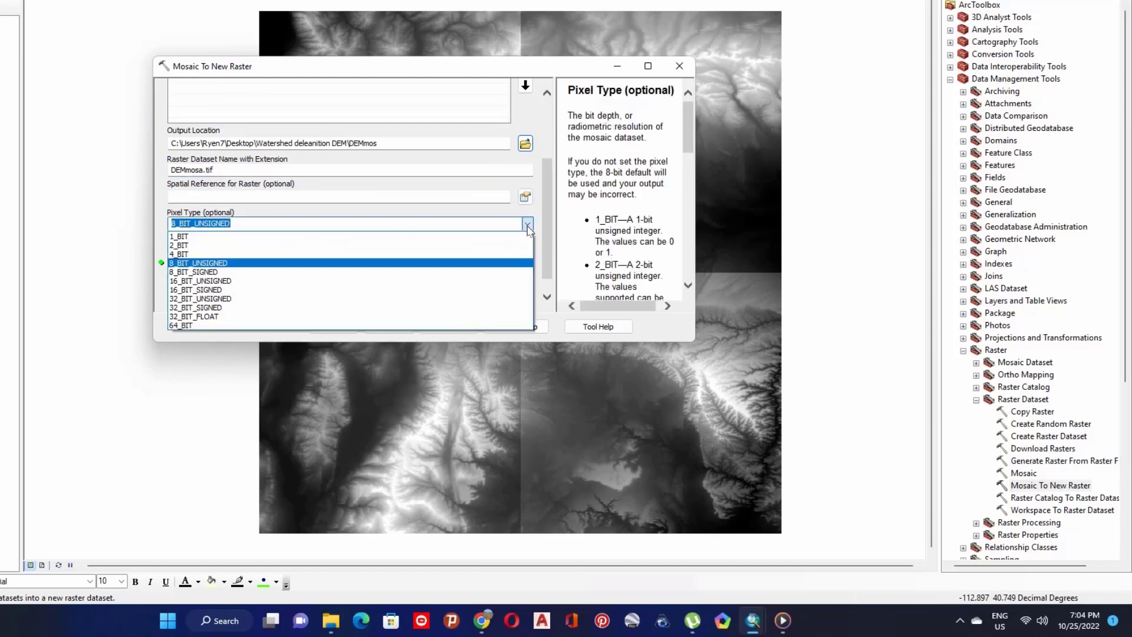
click(229, 286)
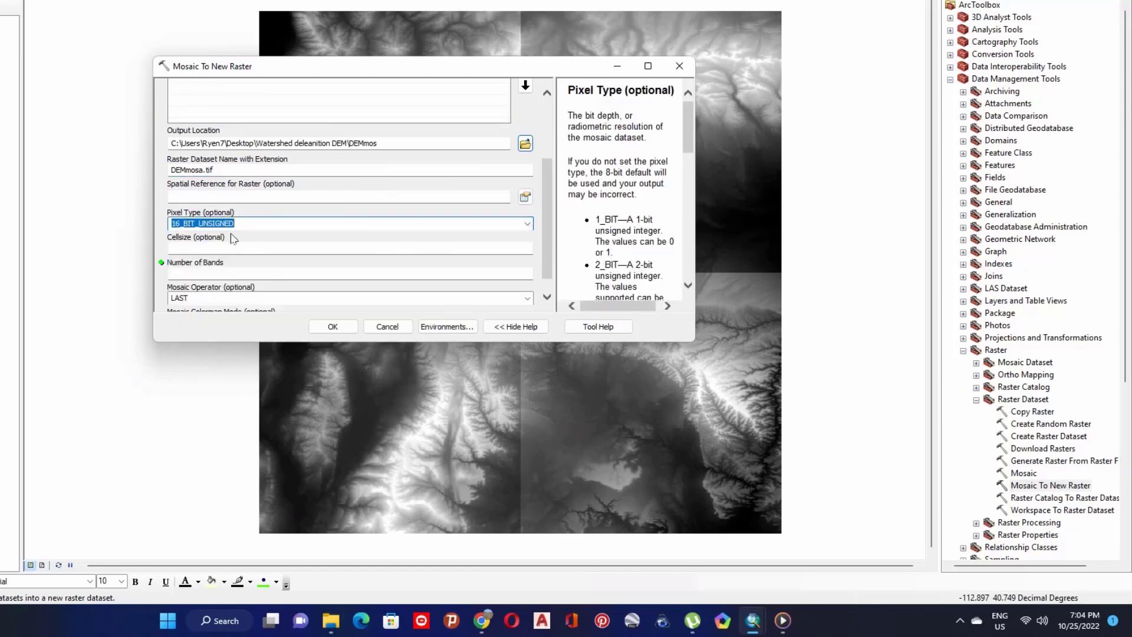
click(258, 274)
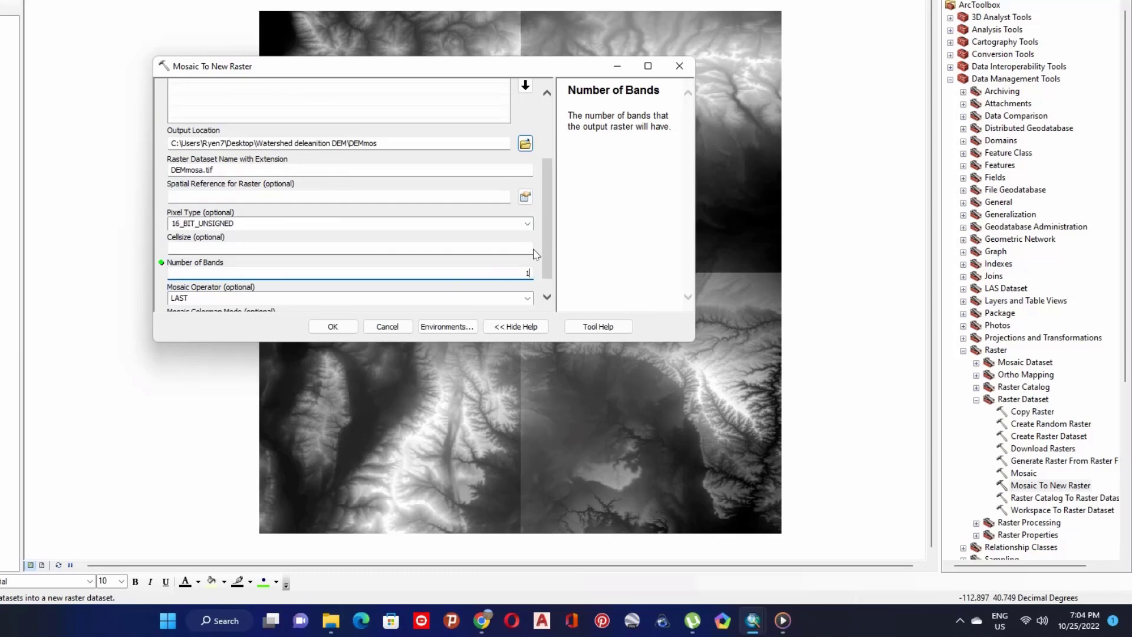
mouse_move(546, 268)
mouse_down()
mouse_move(543, 297)
mouse_move(535, 257)
mouse_up()
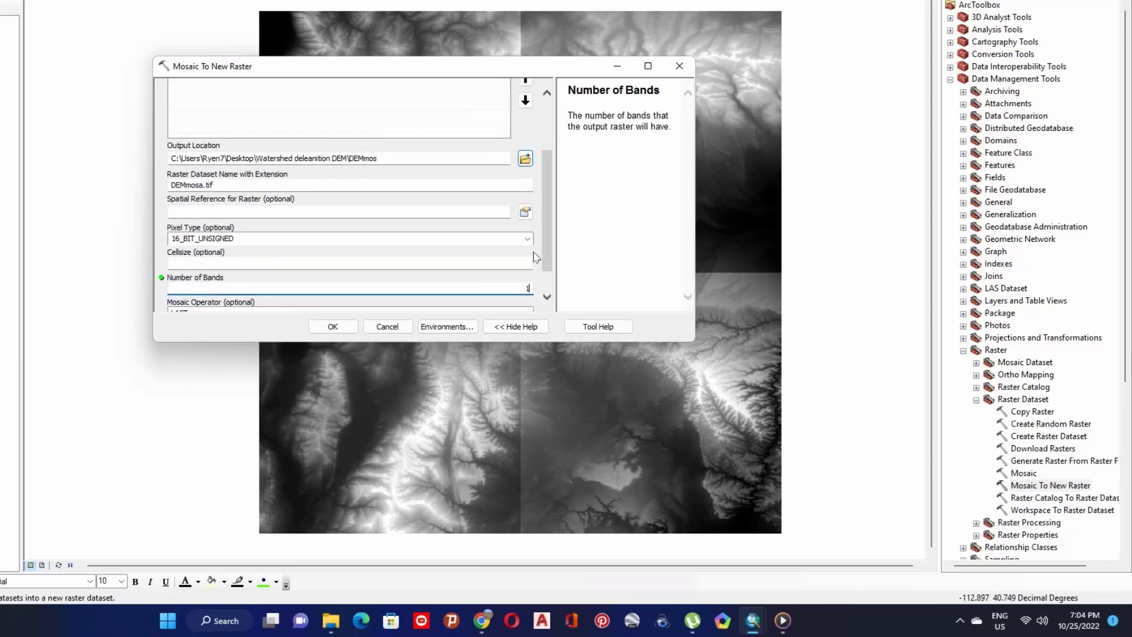
click(340, 327)
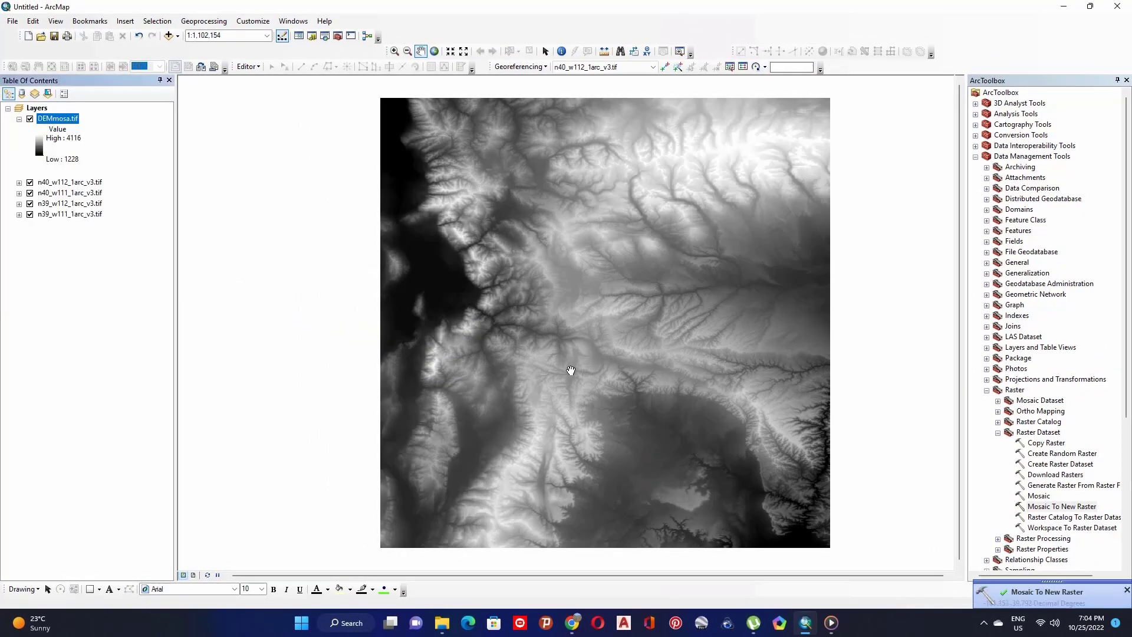
Step: Remove the four original n40 and n39 DEM tile layers from the map, keeping only DEMmosa.tif
click(30, 119)
click(30, 119)
click(59, 183)
ctrl+click(61, 193)
ctrl+click(64, 203)
ctrl+click(68, 215)
right_click(56, 187)
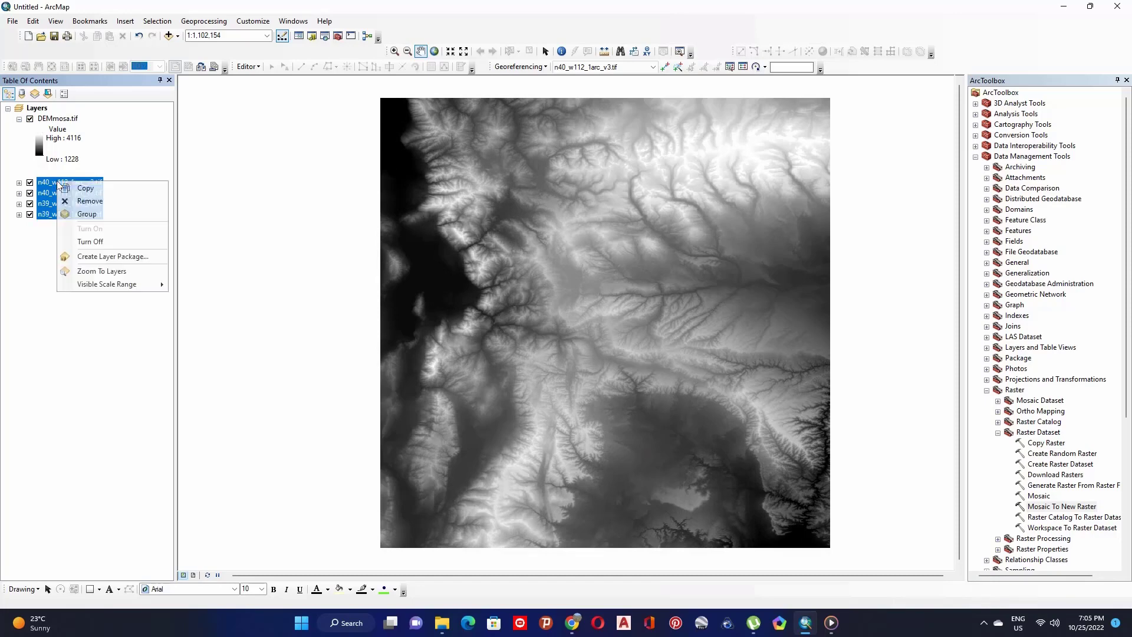
click(86, 202)
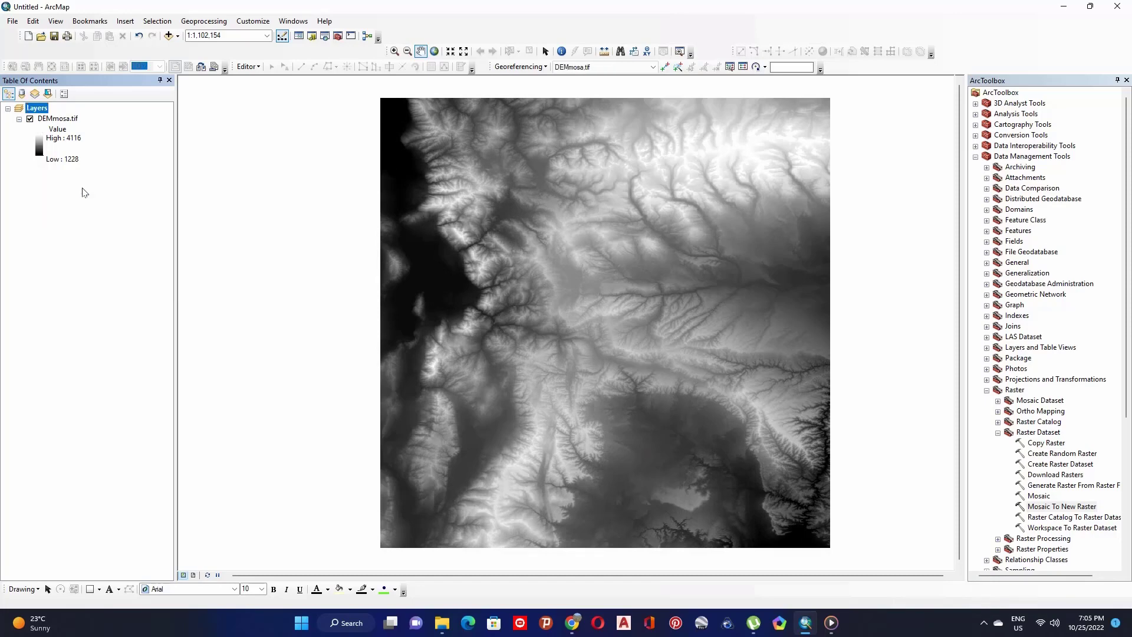
Step: Examine the raster information and XY coordinate system of DEMmosa.tif in its layer properties
click(29, 118)
click(30, 119)
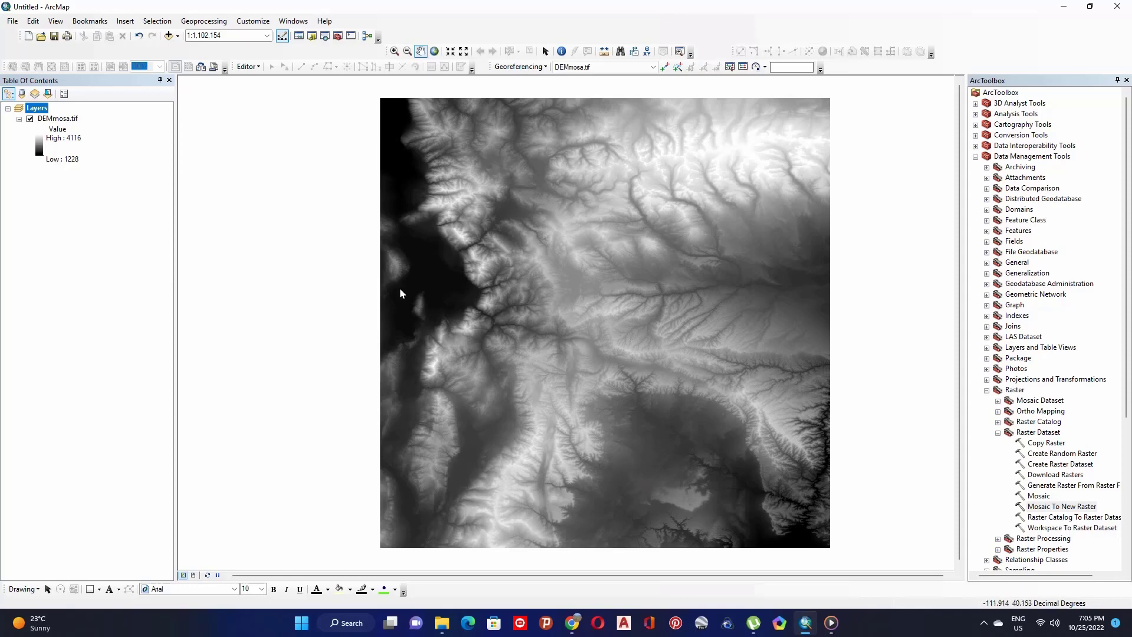
click(65, 120)
click(66, 118)
right_click(69, 122)
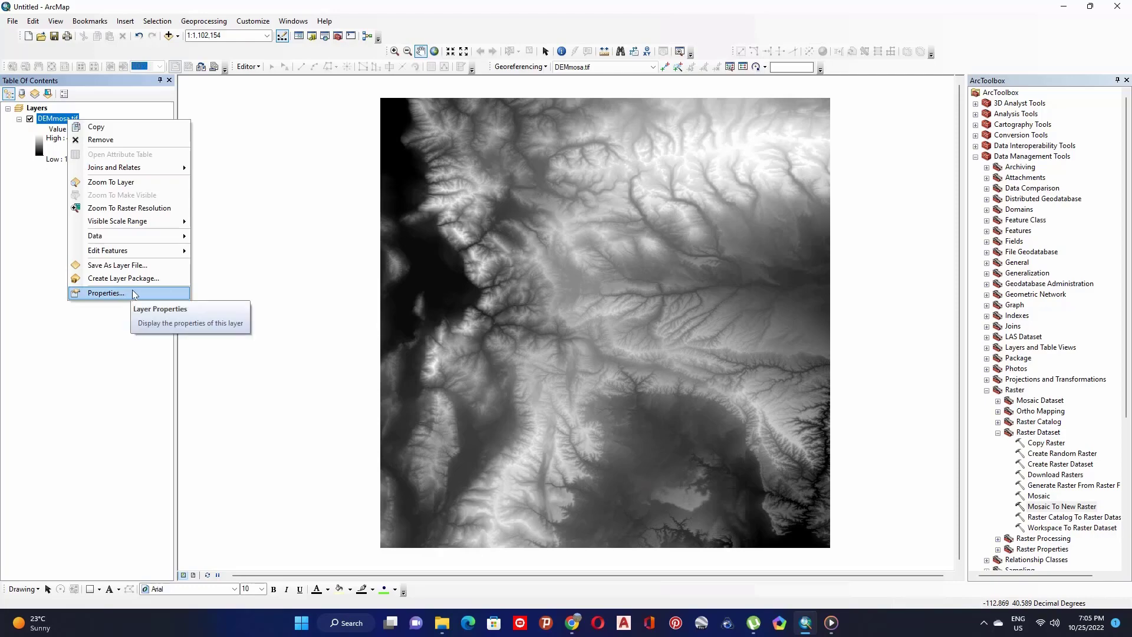
click(106, 293)
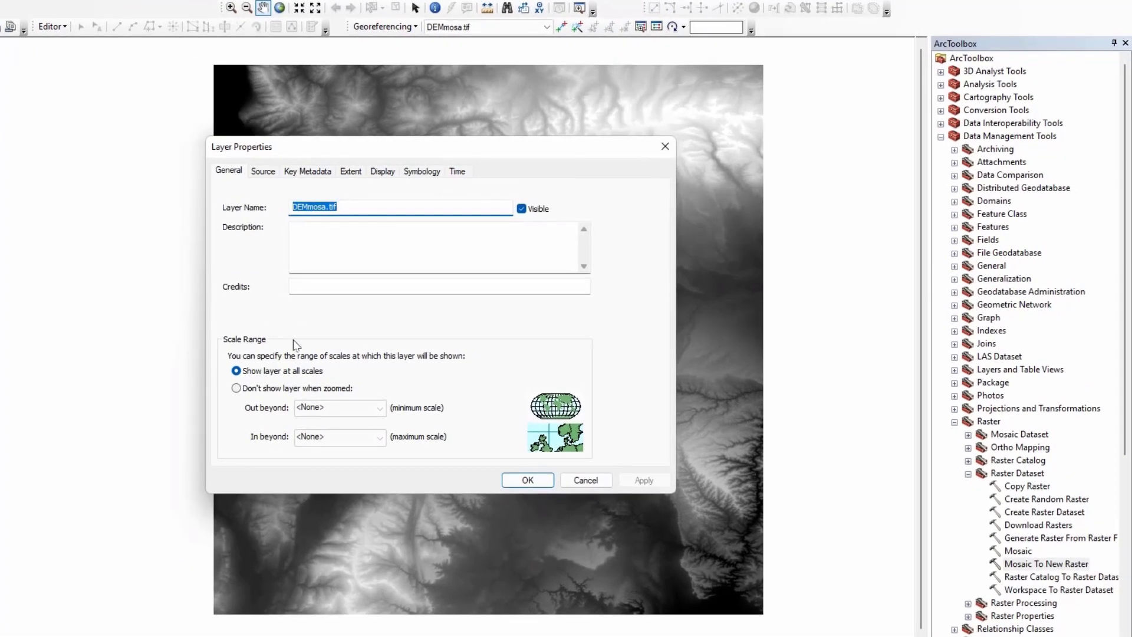
click(264, 173)
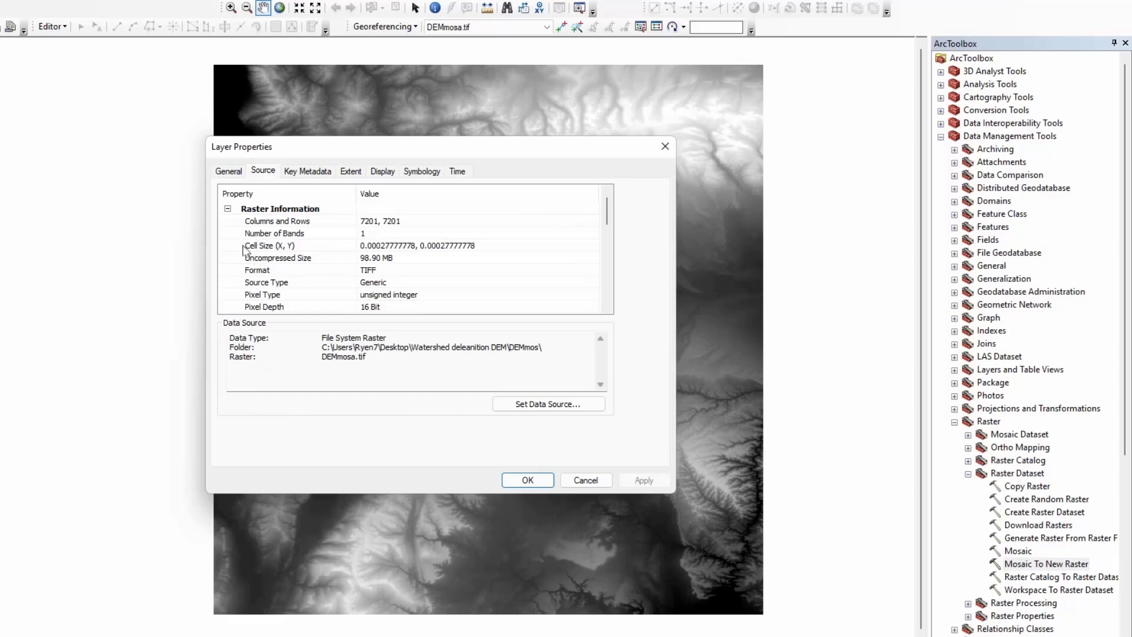
drag(607, 214, 607, 259)
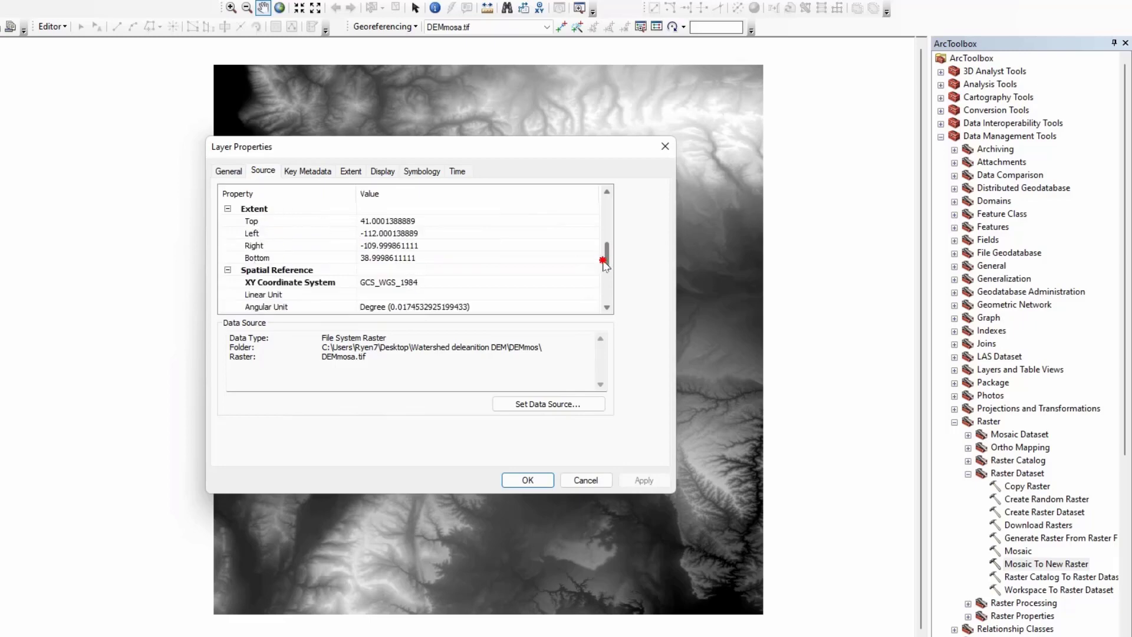
click(420, 283)
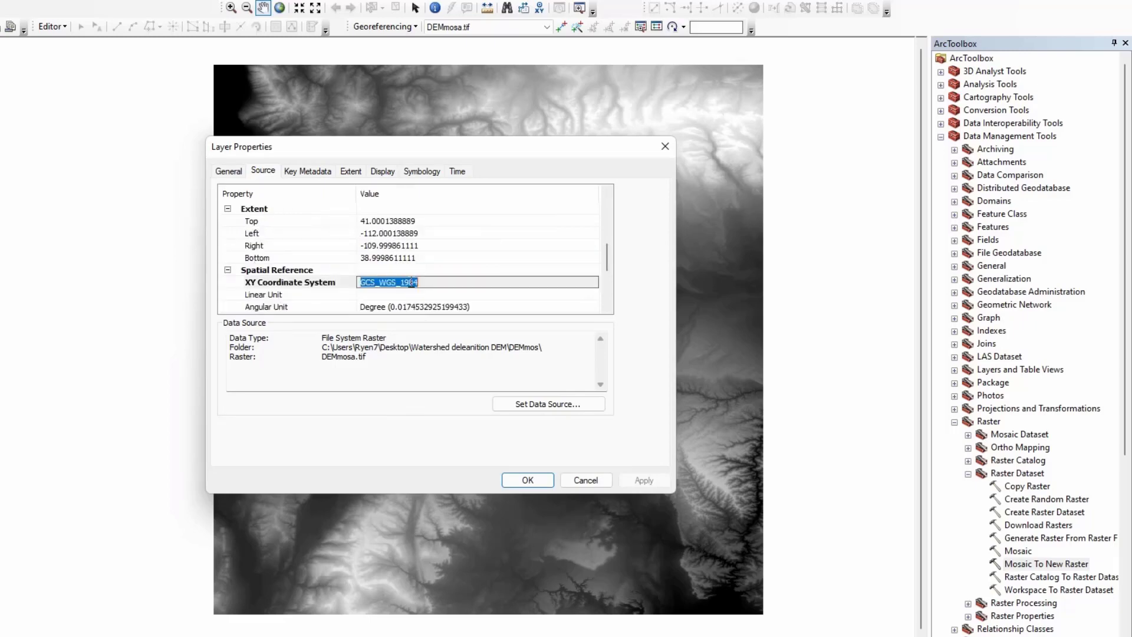
click(608, 271)
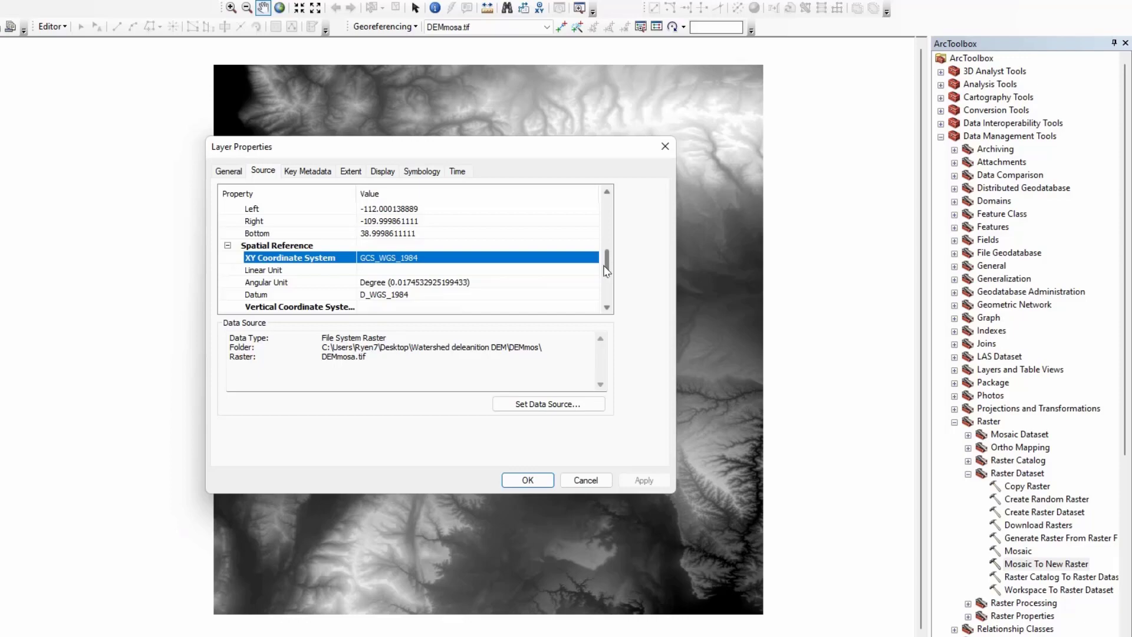
click(527, 480)
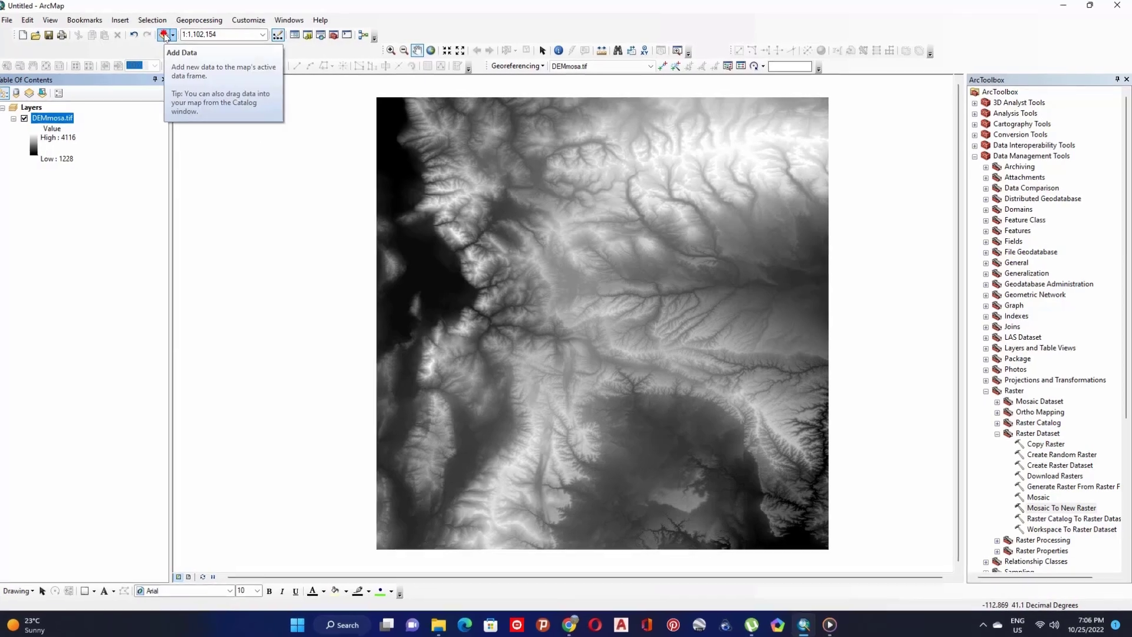
Step: Start adding data and browse to the folder C:\Program Files (x86)\ArcGIS\Desktop10.6
click(169, 37)
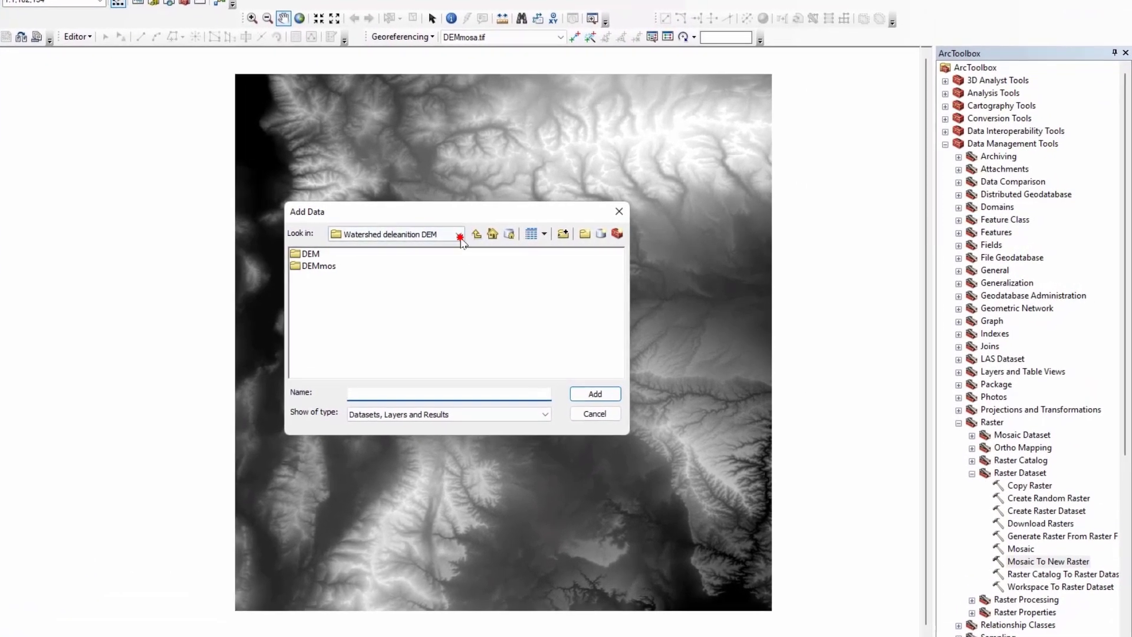
click(471, 234)
scroll(434, 296, up, 1)
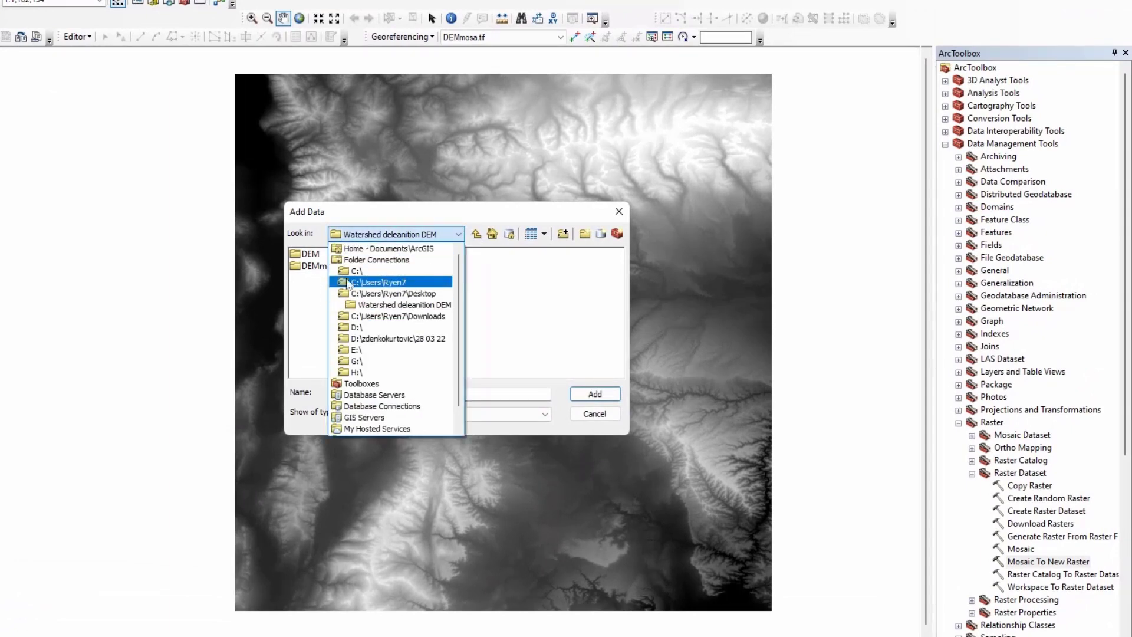
click(368, 271)
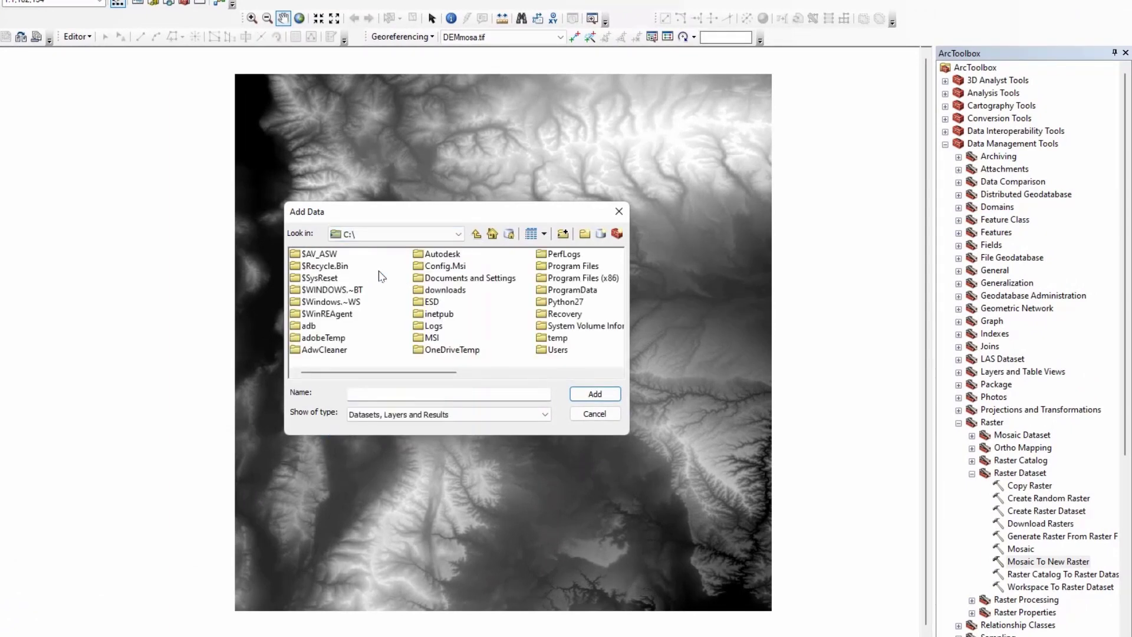
click(611, 280)
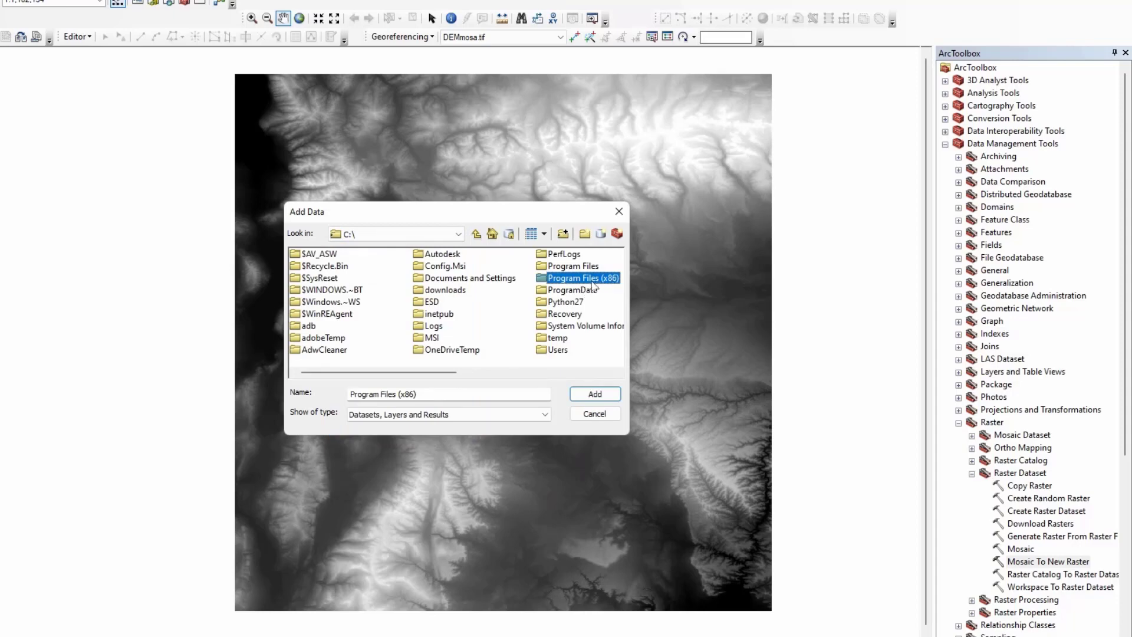
double_click(593, 281)
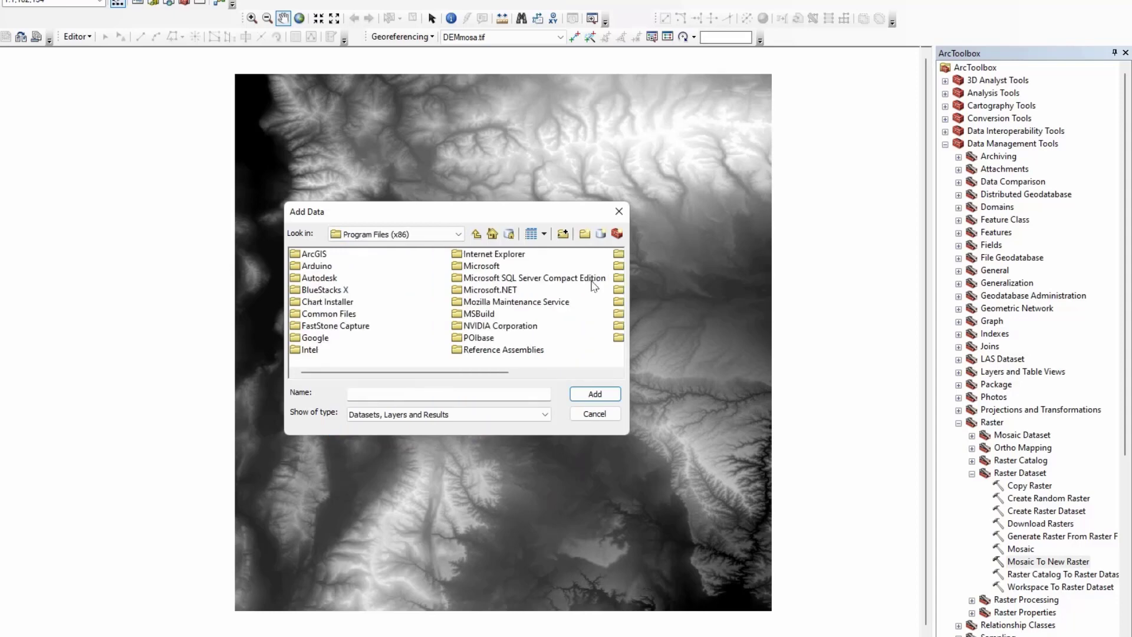
click(325, 254)
double_click(316, 254)
click(329, 255)
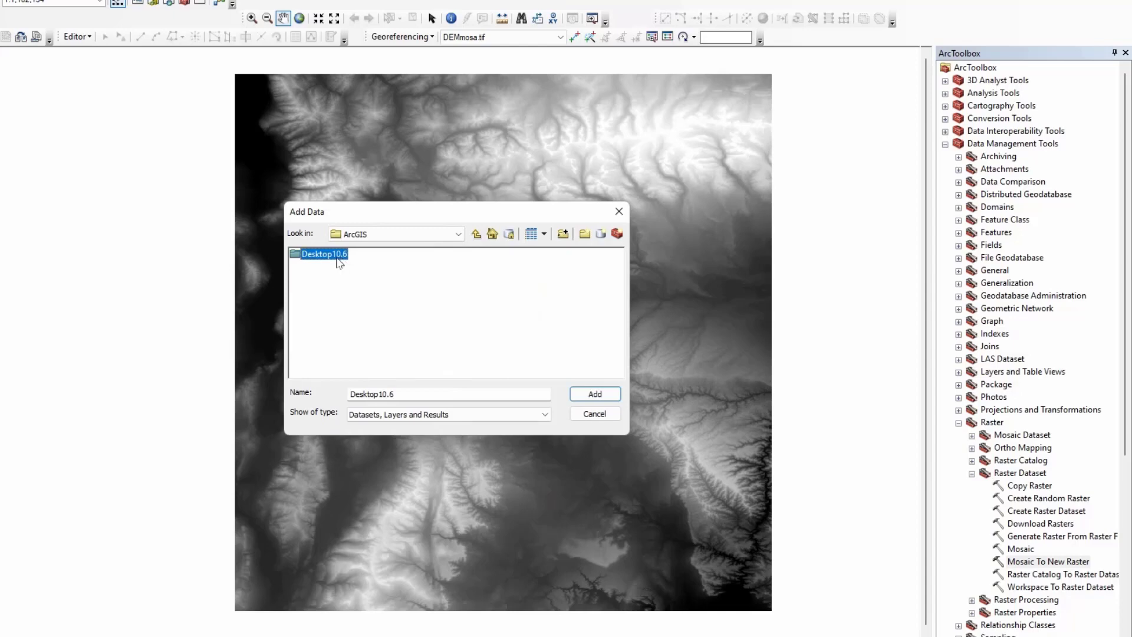
double_click(332, 258)
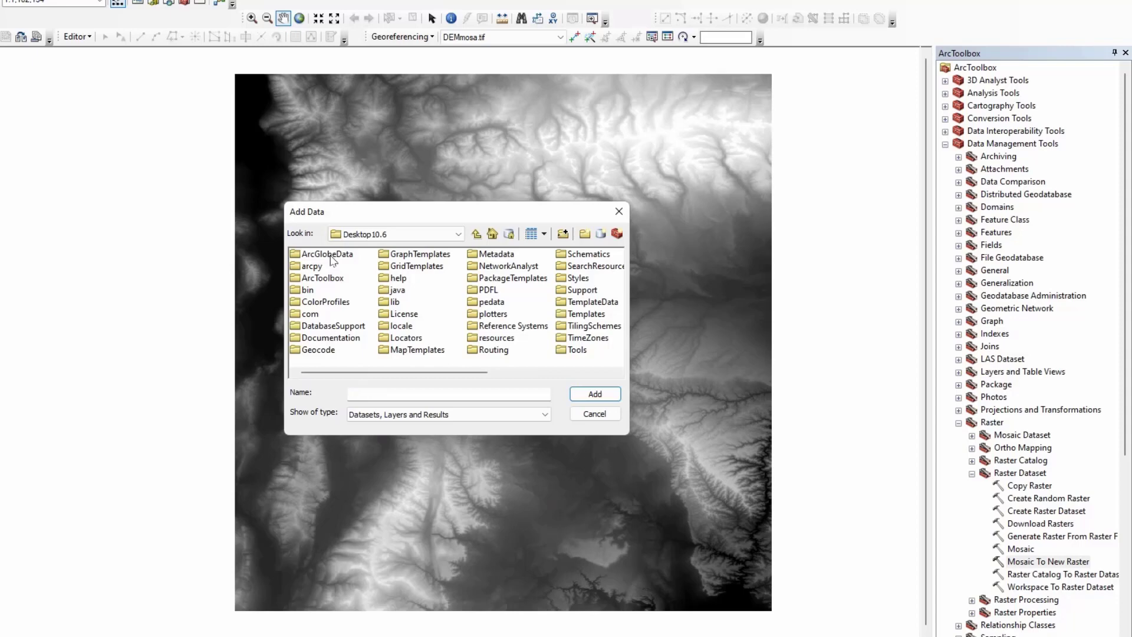
Step: Add the utm.shp shapefile from the Reference Systems folder to the map
click(508, 269)
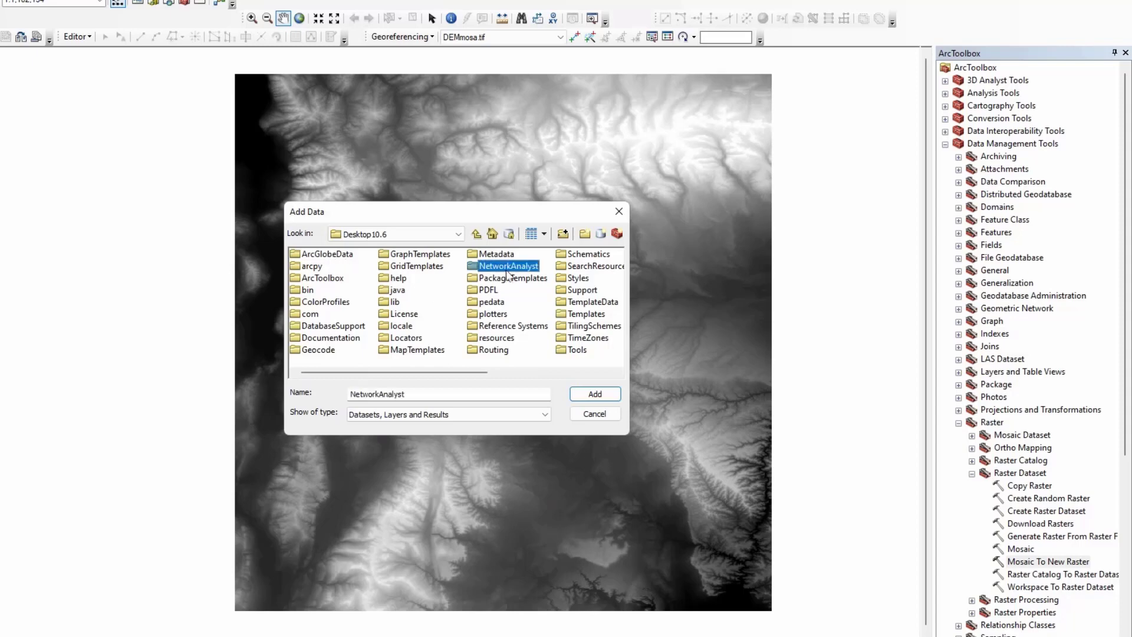
key(r)
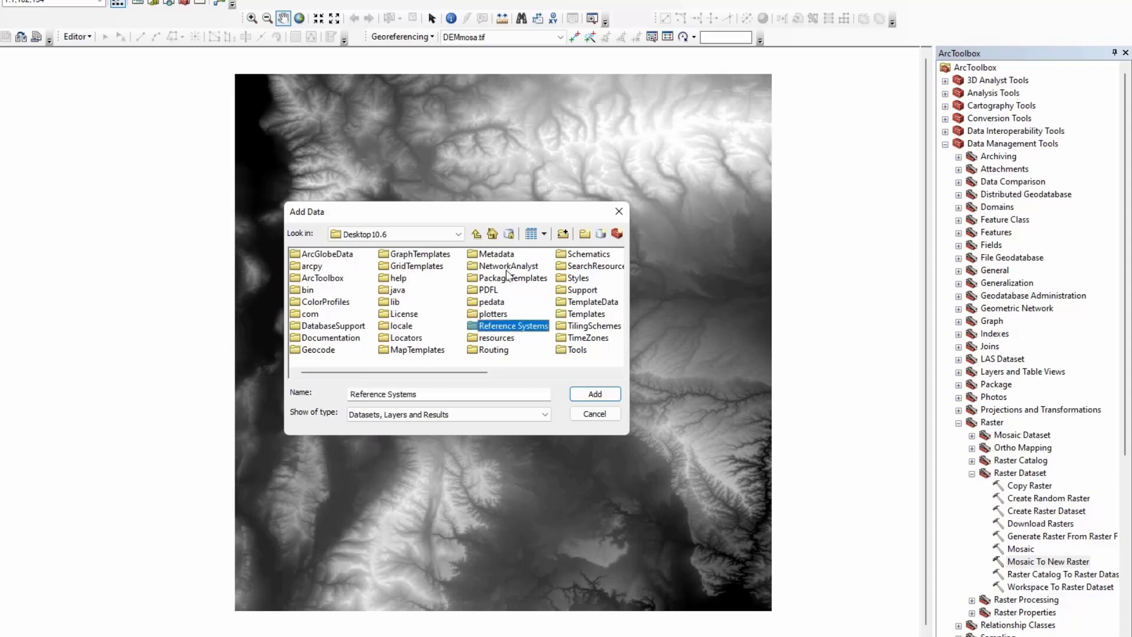
double_click(528, 328)
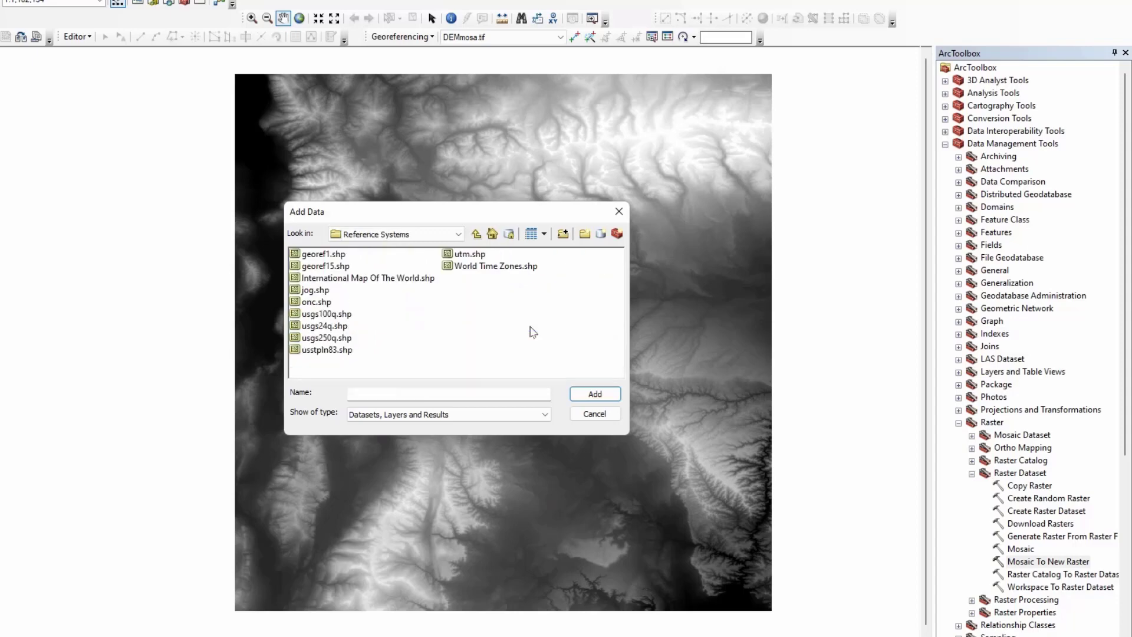
click(470, 254)
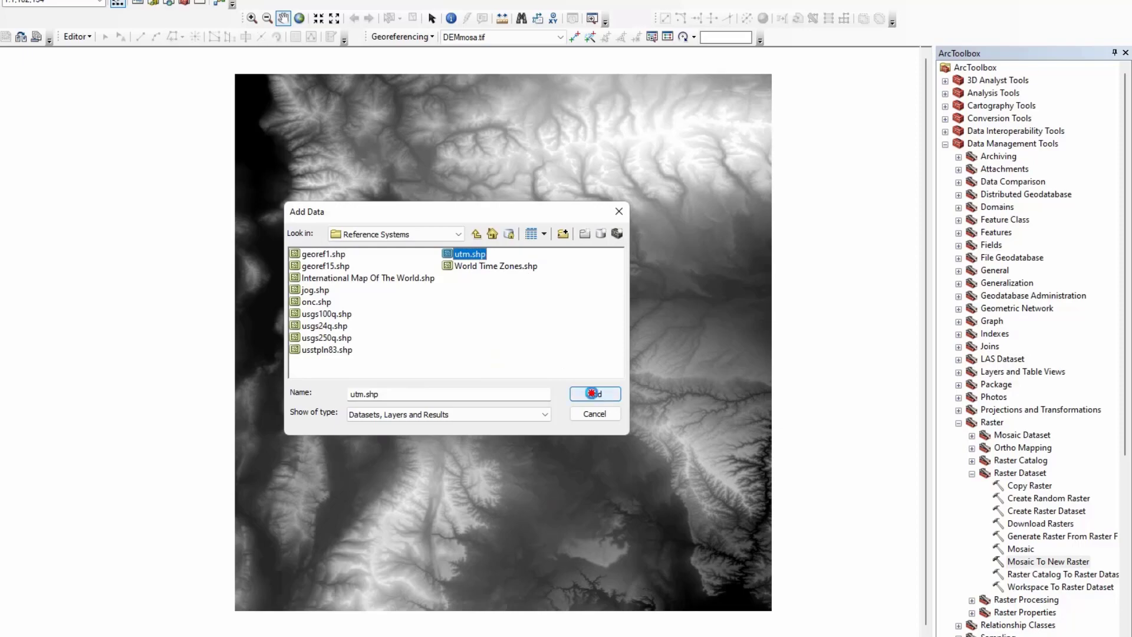
click(594, 393)
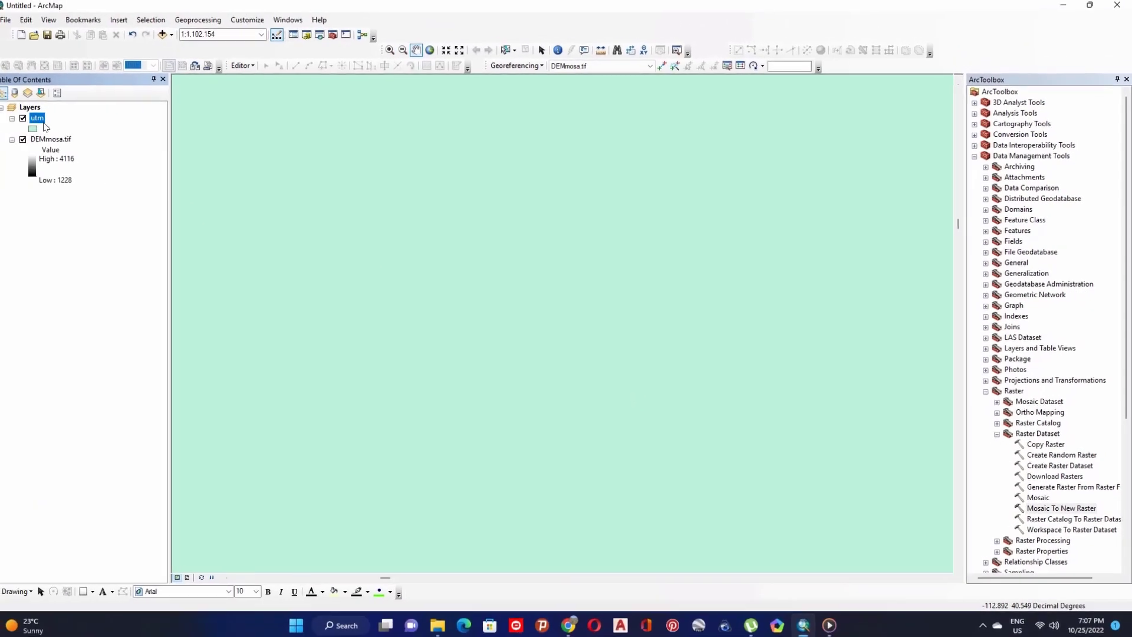
Step: Move the utm layer below DEMmosa.tif and show the map at 1:5,000,000 to compare the DEM with the zone boundaries
drag(49, 131, 57, 186)
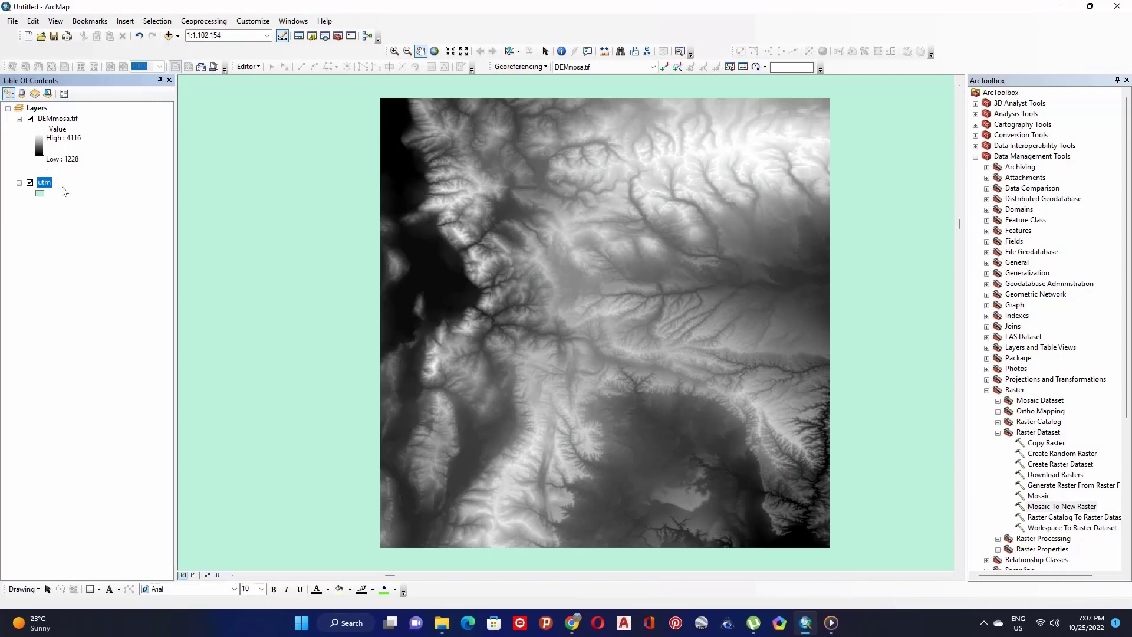
scroll(534, 286, up, 4)
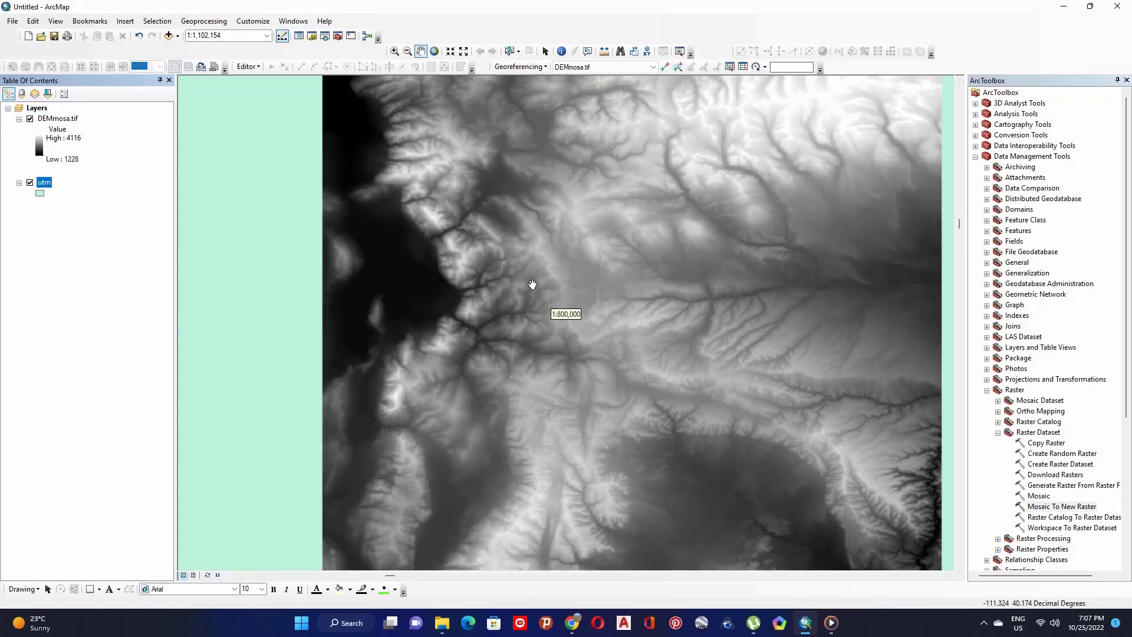
scroll(532, 285, up, 2)
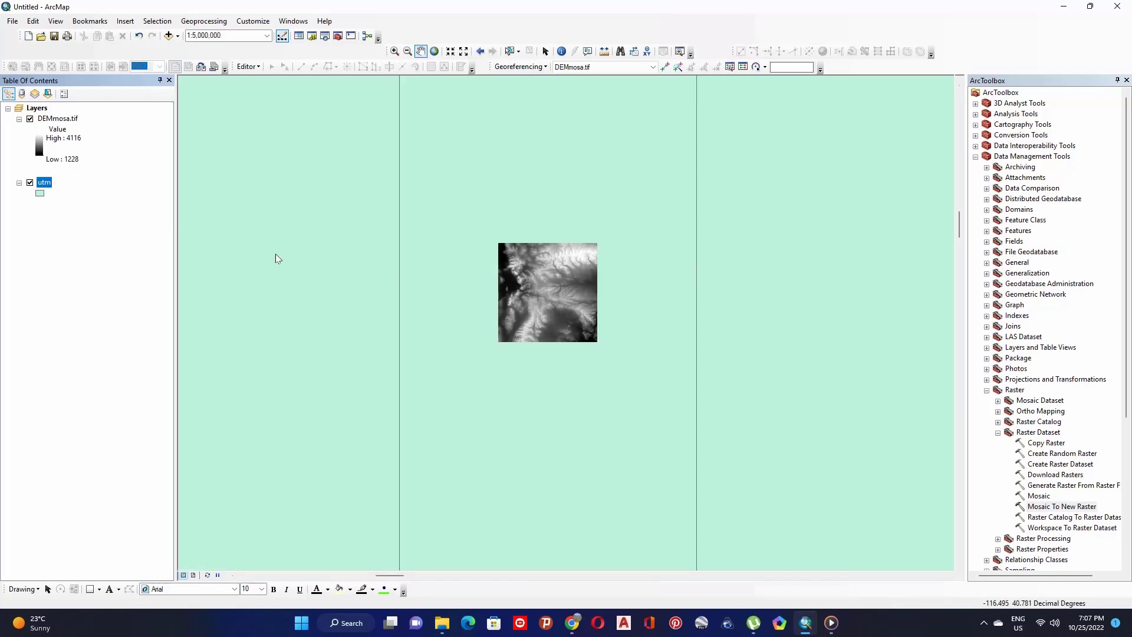
Step: Turn on feature labels for the utm layer and use ZONE as the label field
right_click(44, 189)
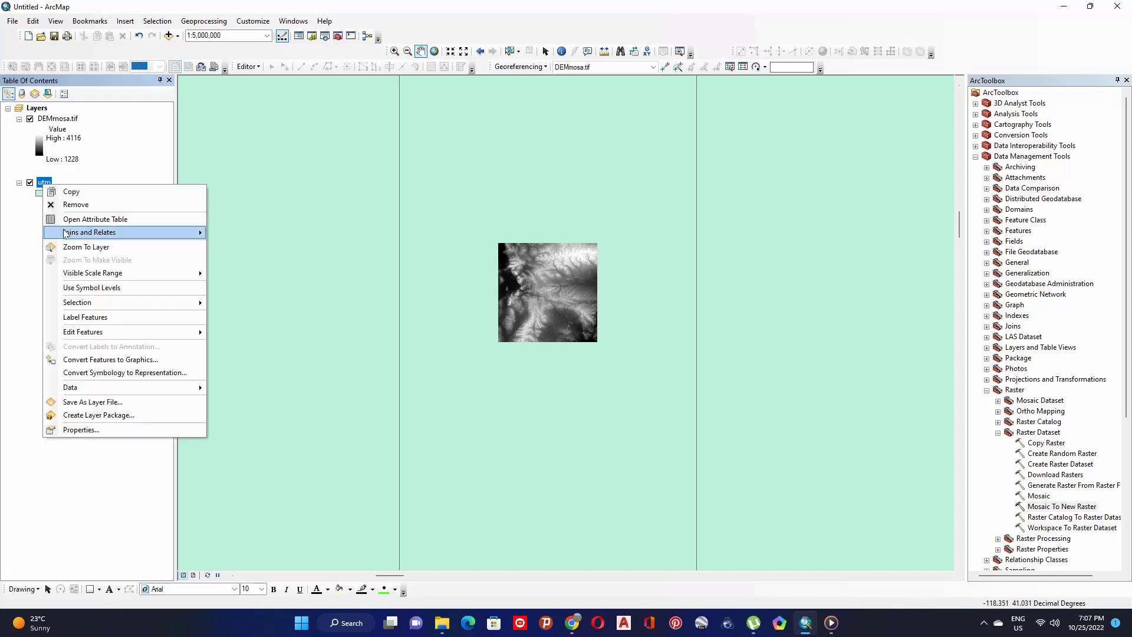
click(101, 432)
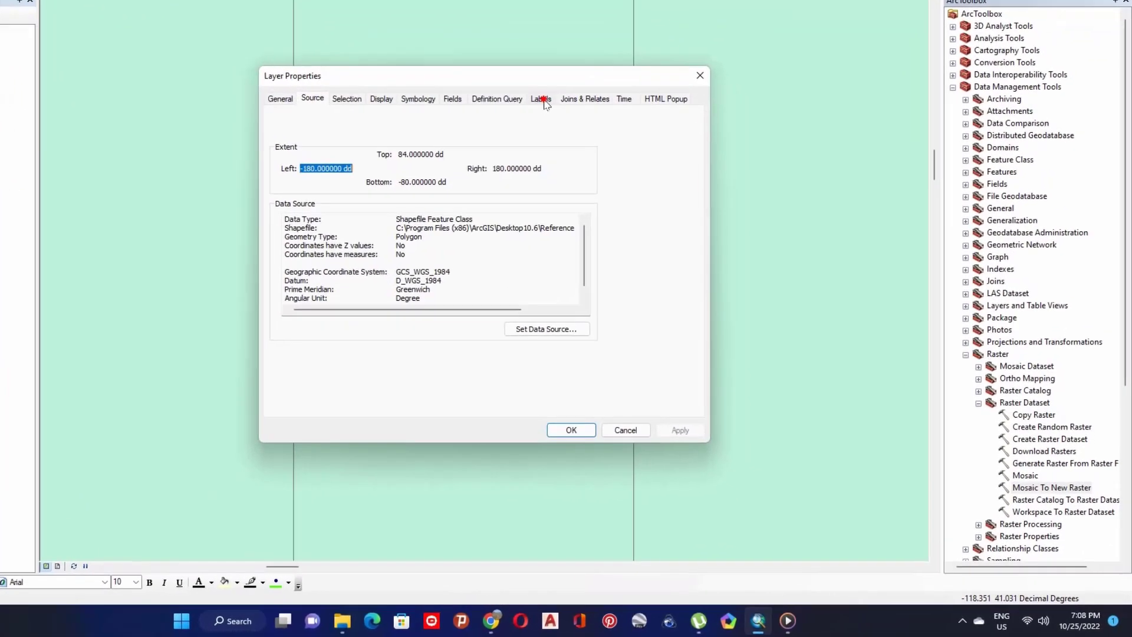
click(616, 167)
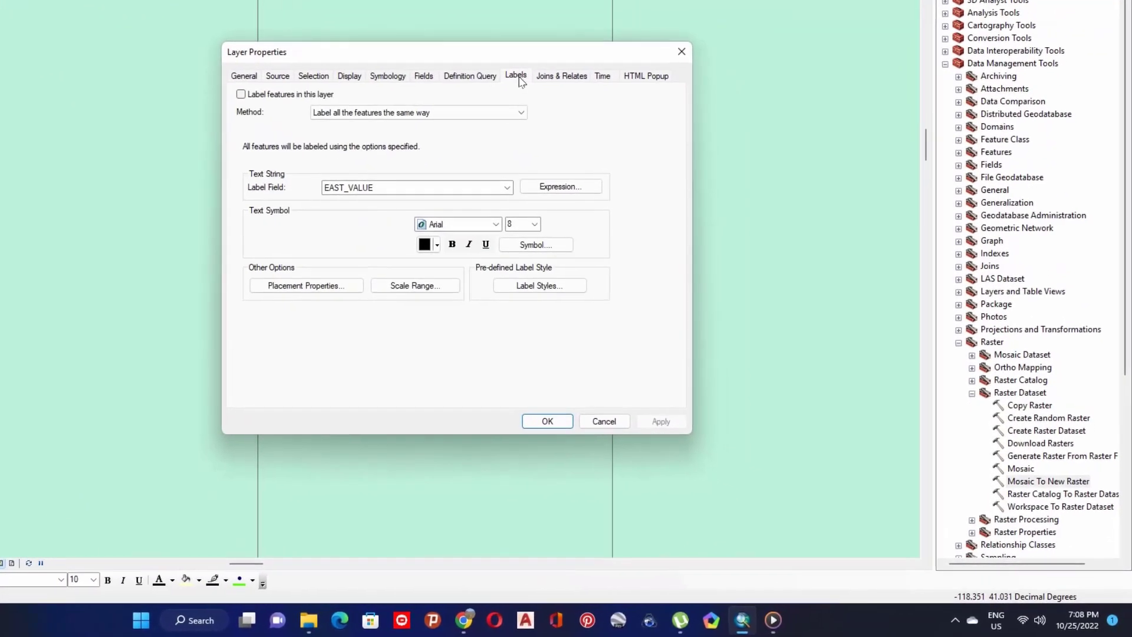
click(241, 94)
click(508, 188)
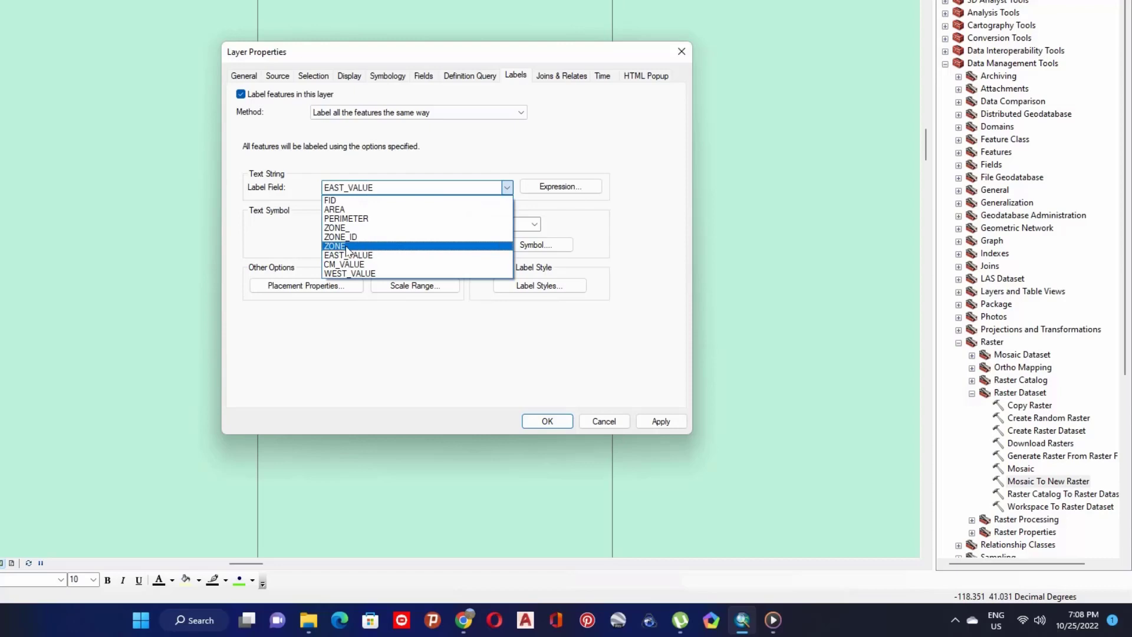
click(346, 246)
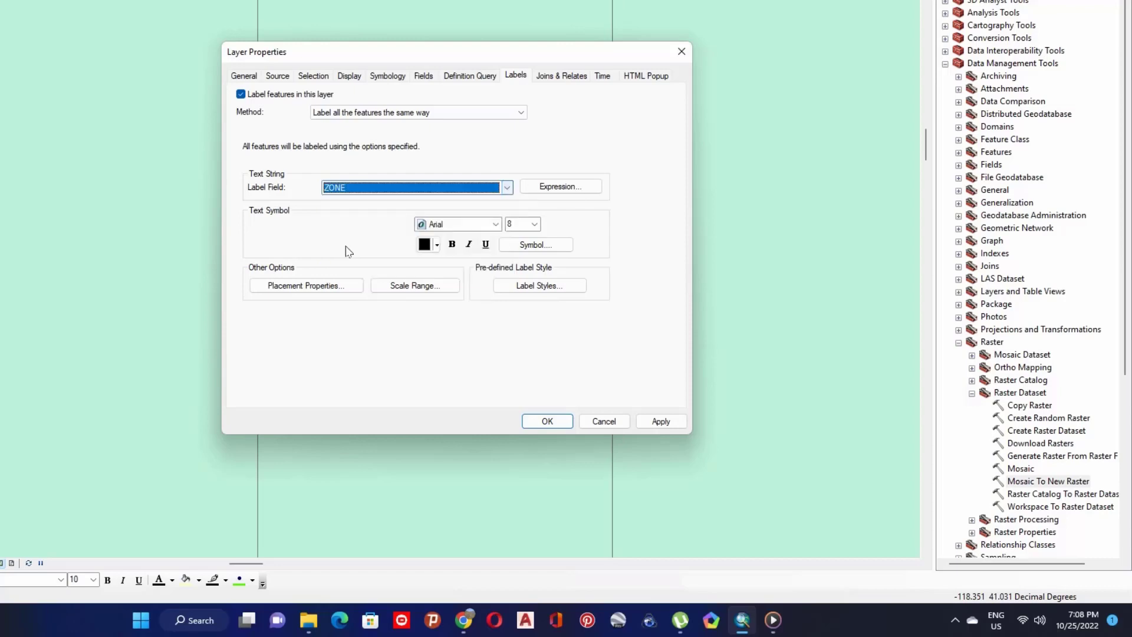
click(372, 194)
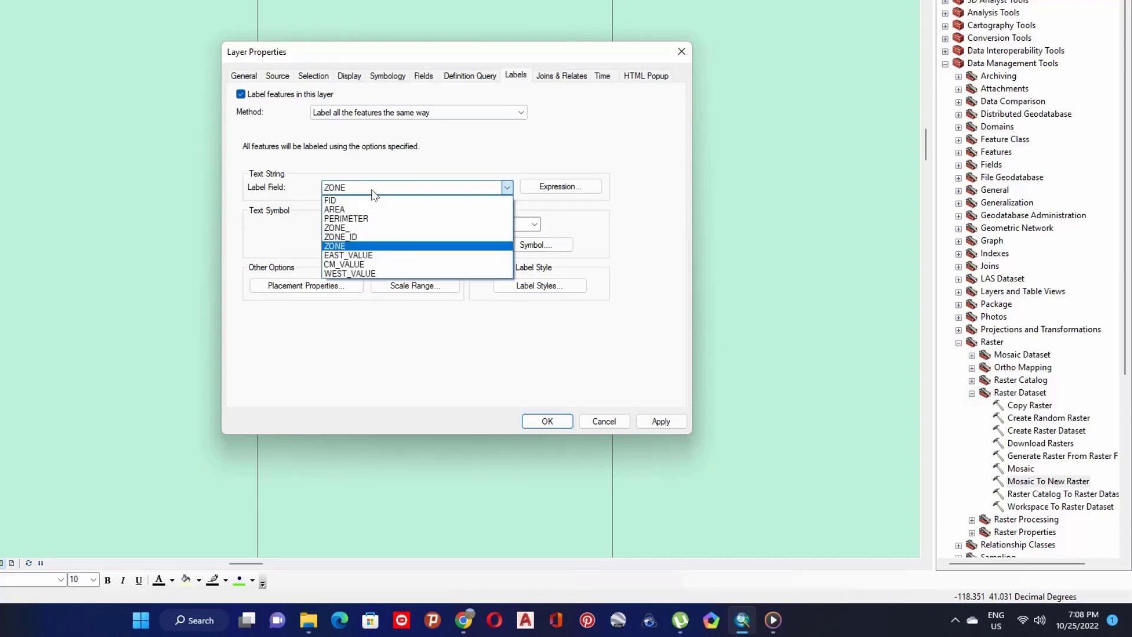
click(341, 246)
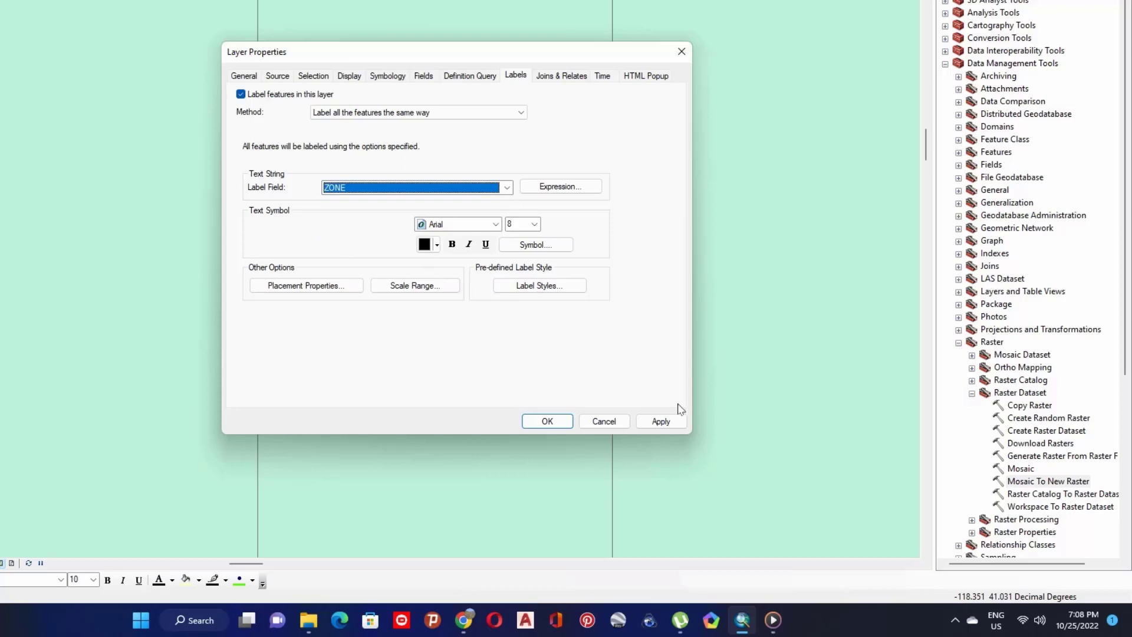
click(668, 426)
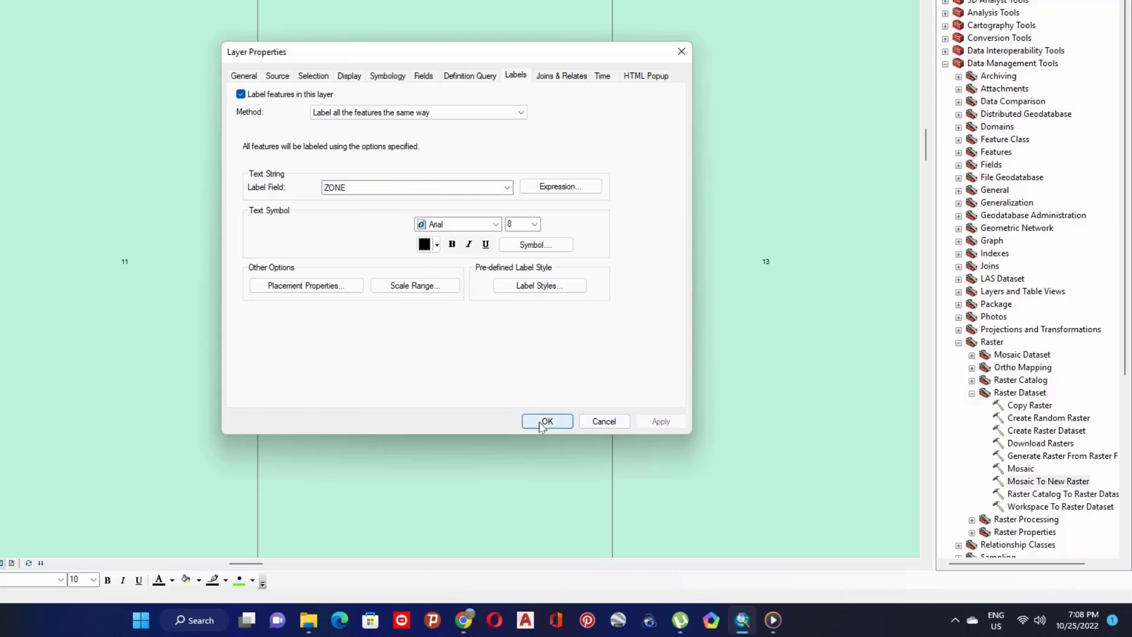
Step: Set the utm zone labels to size 12 bold text and accept the layer properties
click(534, 225)
click(513, 273)
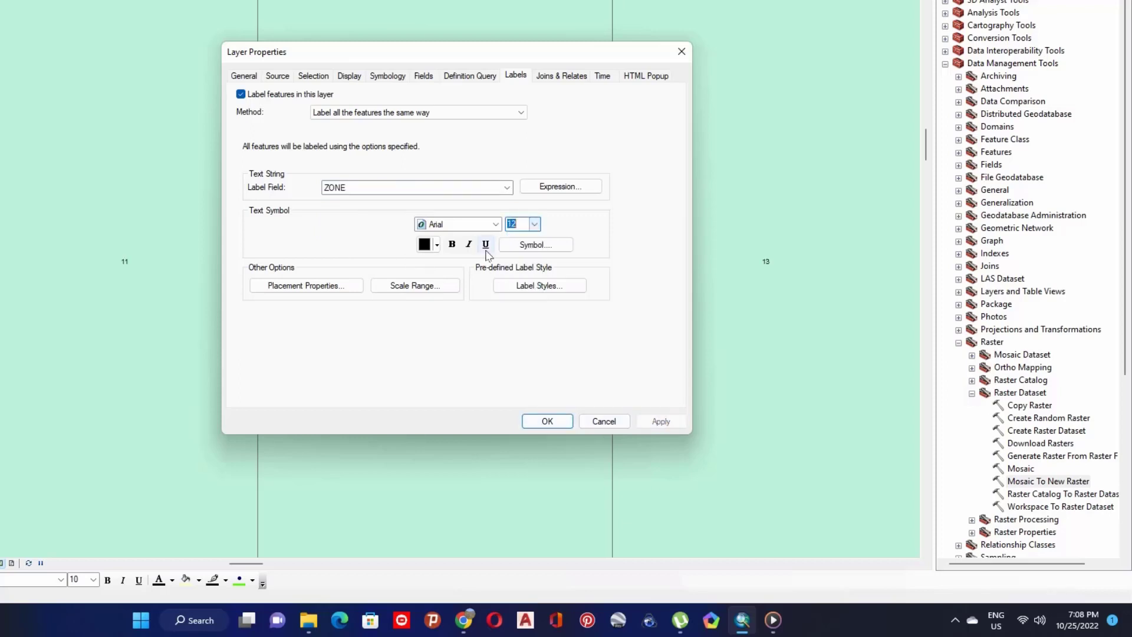
click(451, 244)
click(660, 421)
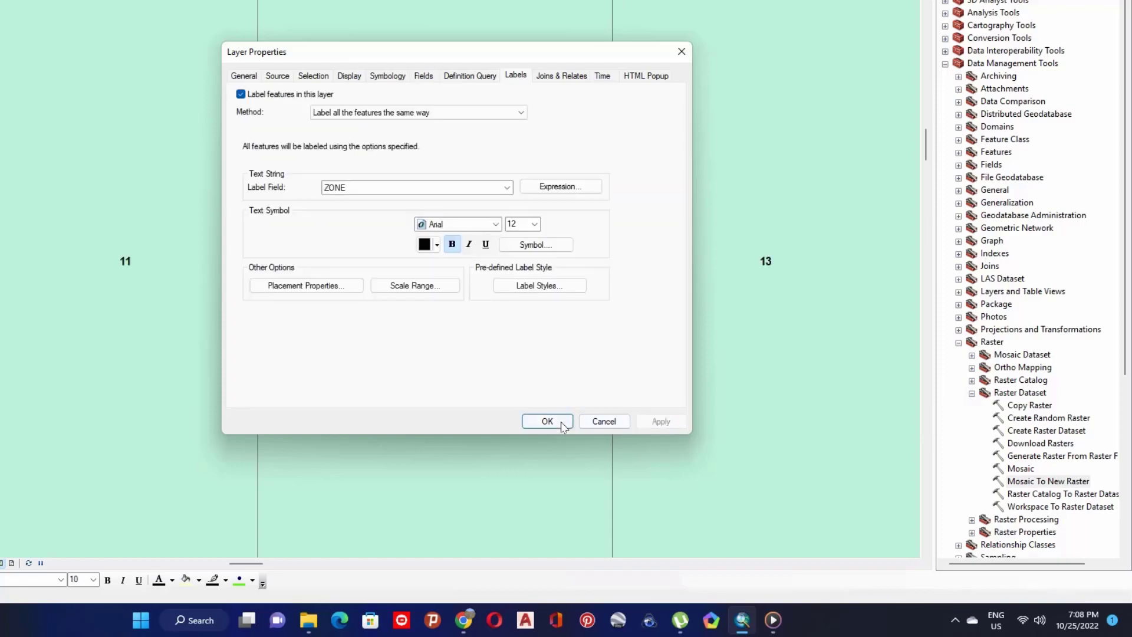
click(561, 422)
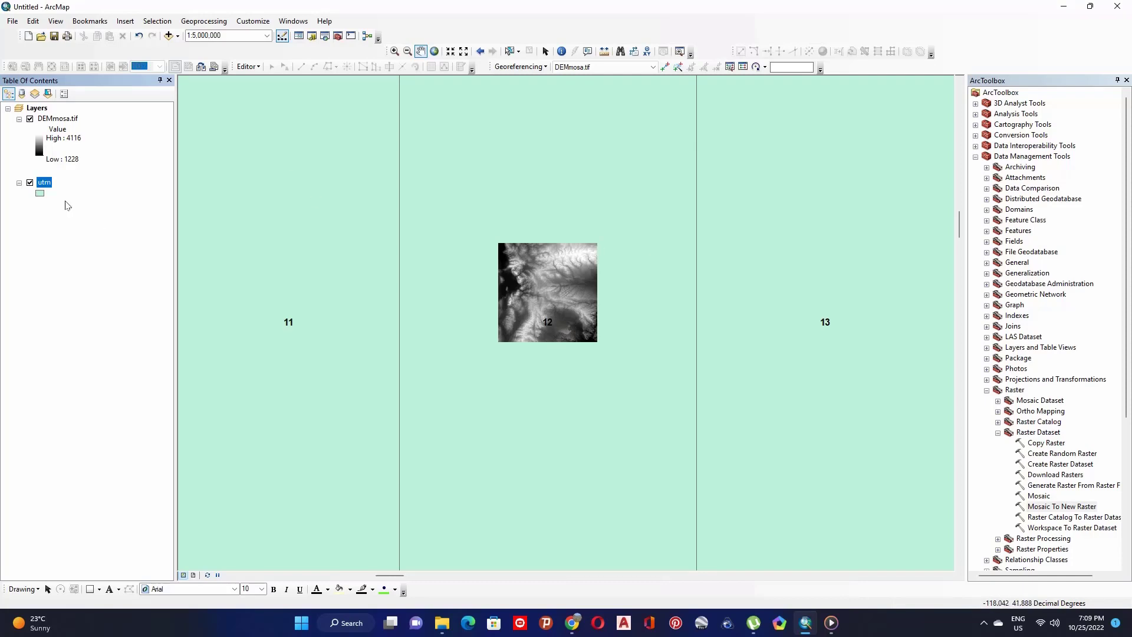
Step: Hide the utm layer and open the properties of the data frame
click(30, 183)
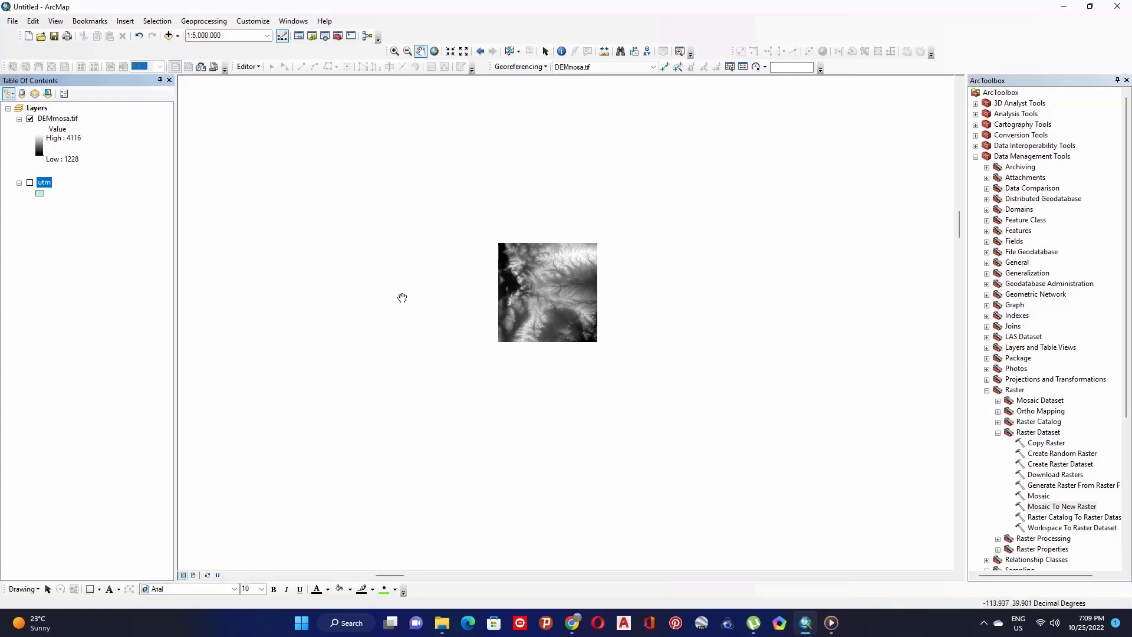
scroll(438, 310, up, 1)
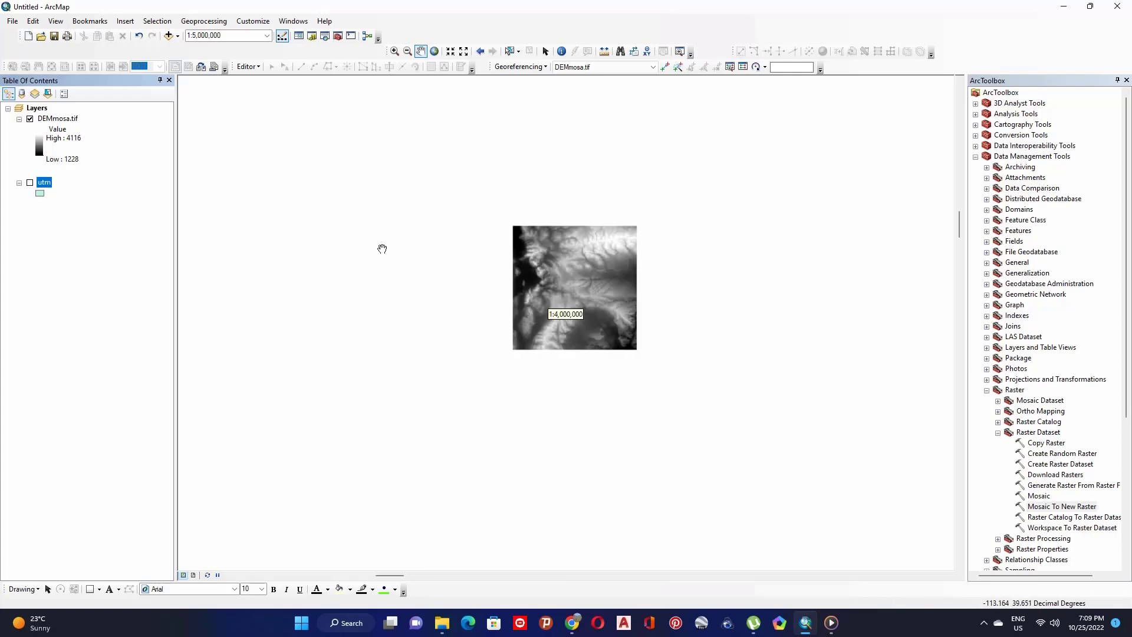
right_click(358, 211)
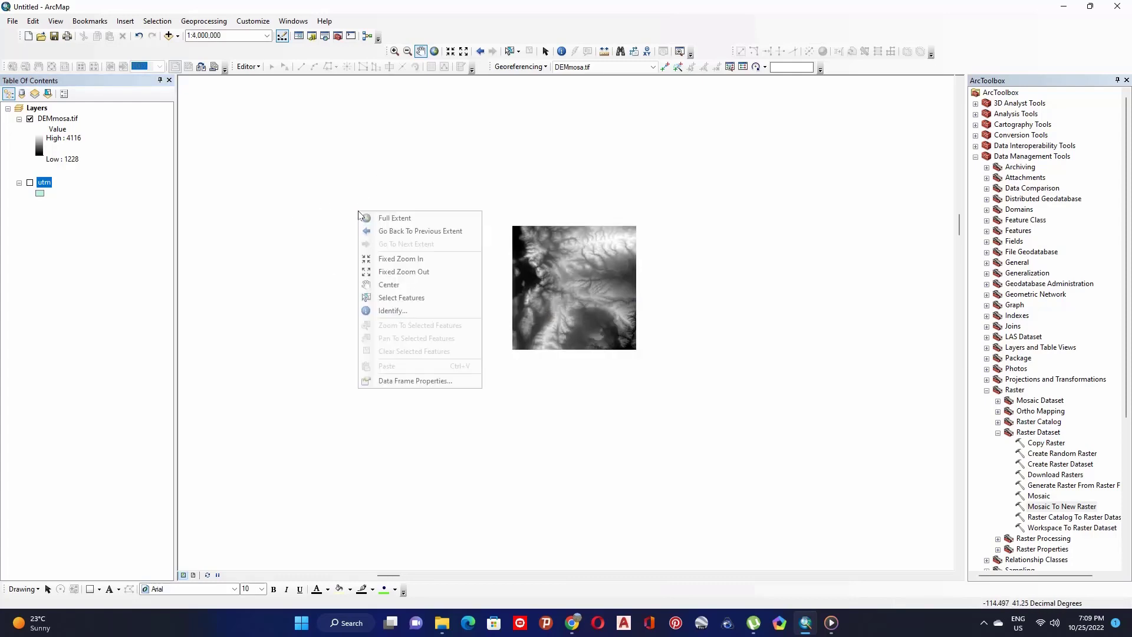
click(442, 382)
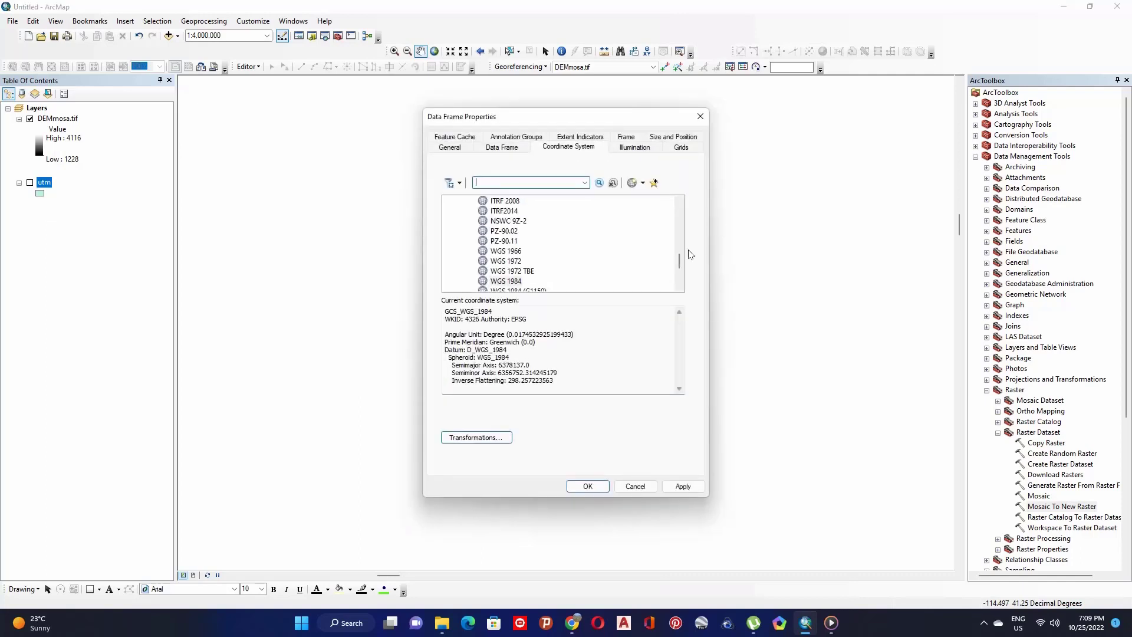
Step: Browse the projected coordinate systems to UTM, WGS 1984, Northern Hemisphere for the data frame
drag(678, 259, 680, 213)
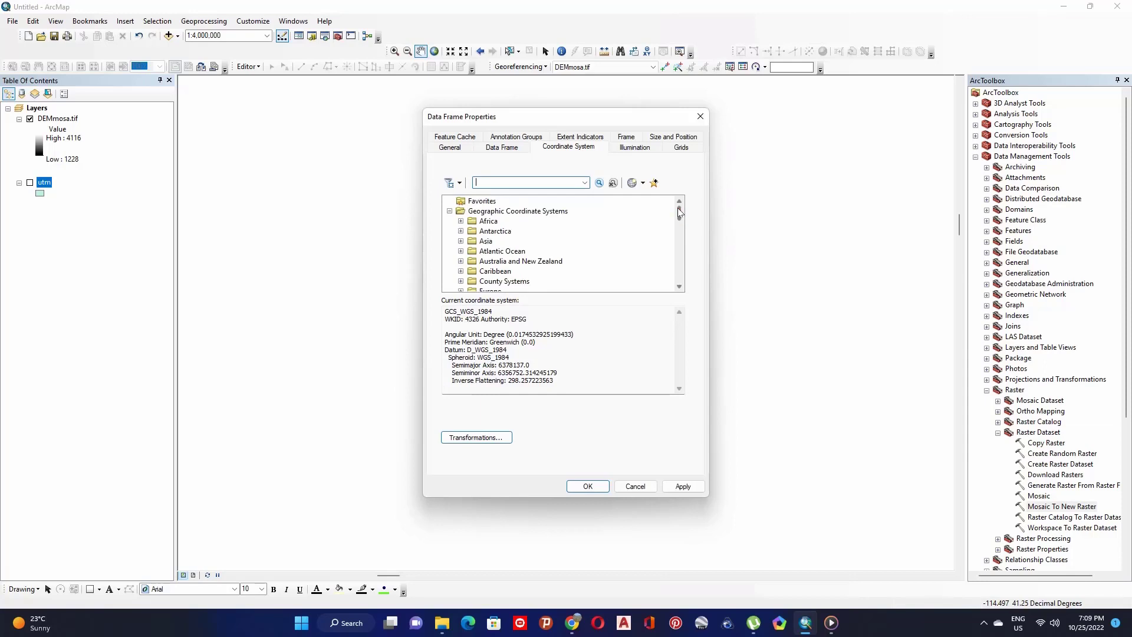
click(449, 211)
click(506, 223)
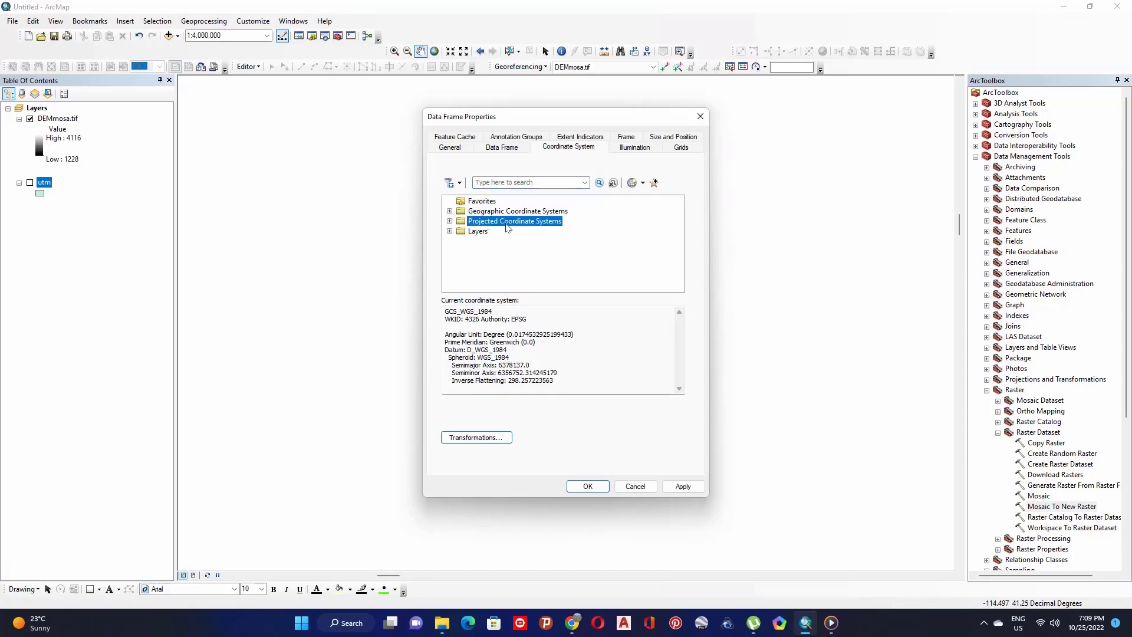
click(450, 221)
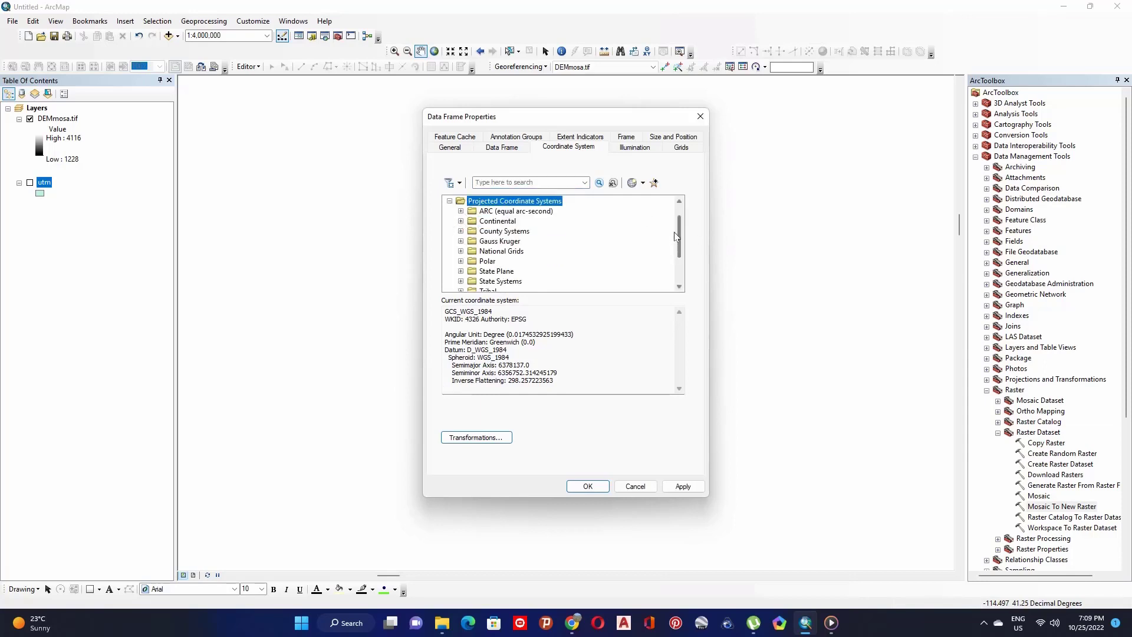
scroll(531, 260, down, 2)
click(461, 271)
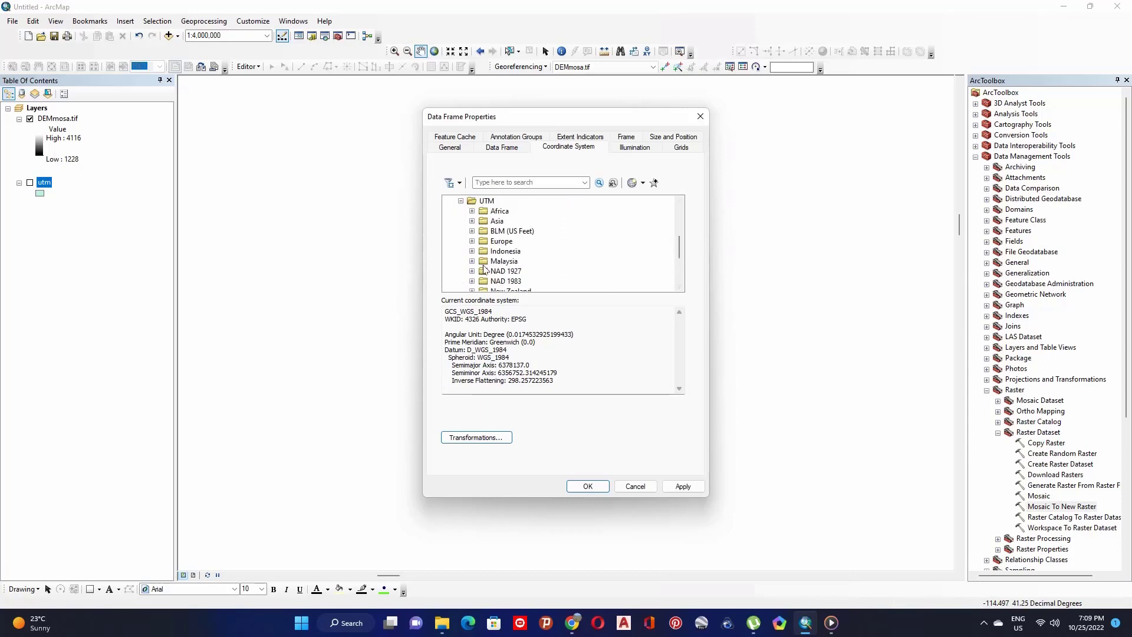
click(679, 247)
drag(680, 250, 679, 266)
click(473, 262)
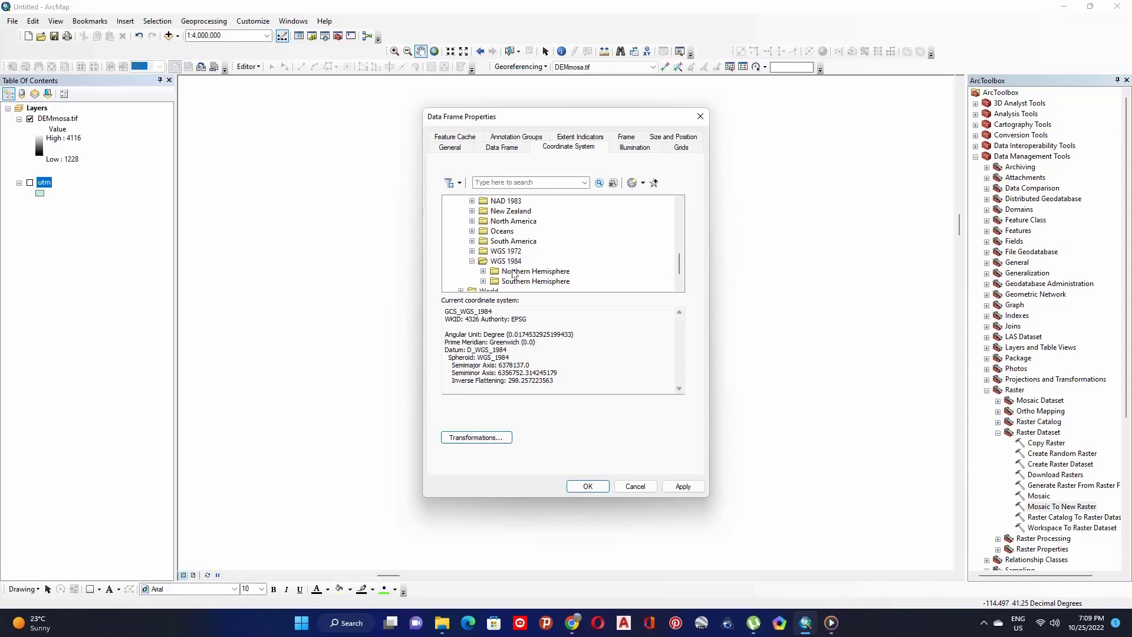
click(500, 272)
click(483, 271)
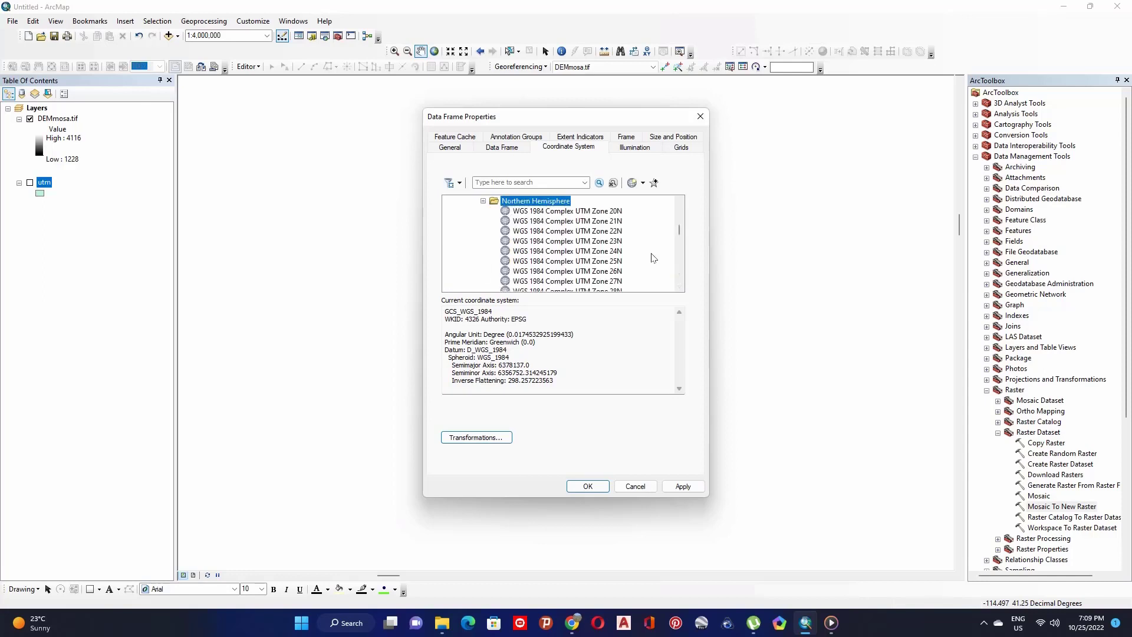
Step: Set the data frame's coordinate system to WGS 1984 UTM Zone 12N
drag(679, 234, 678, 236)
drag(679, 242, 679, 251)
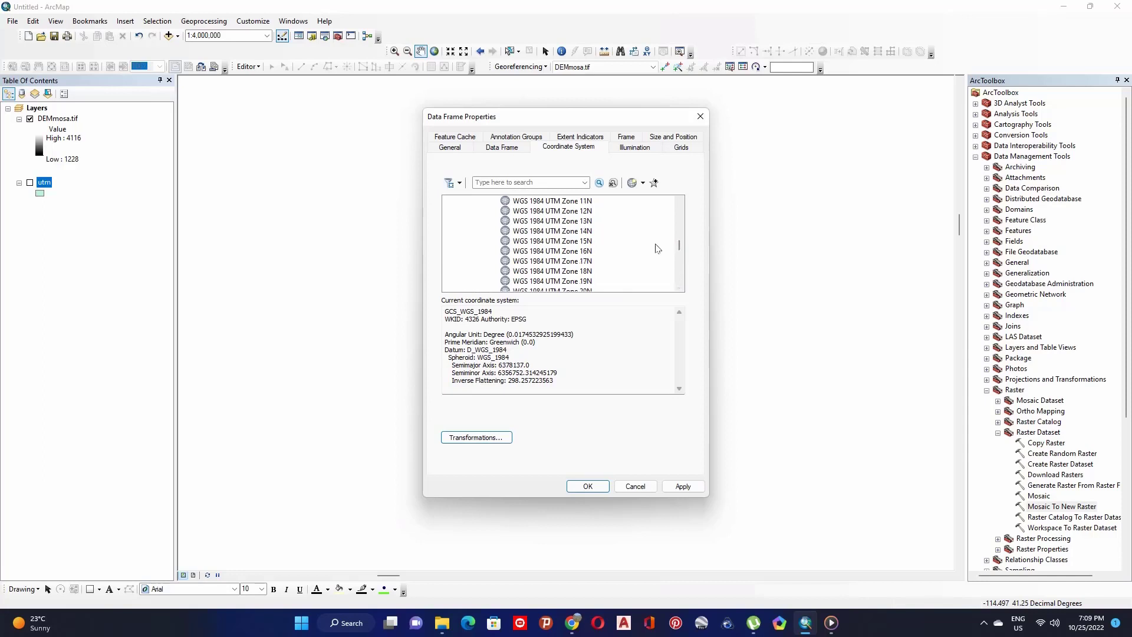
click(580, 211)
click(674, 487)
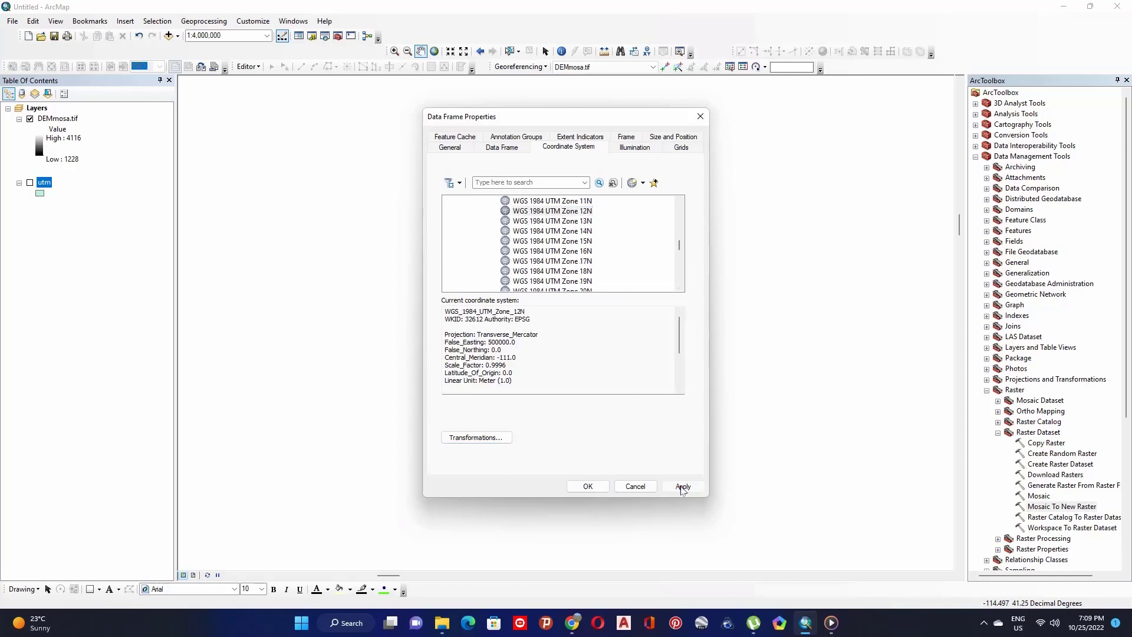
click(589, 486)
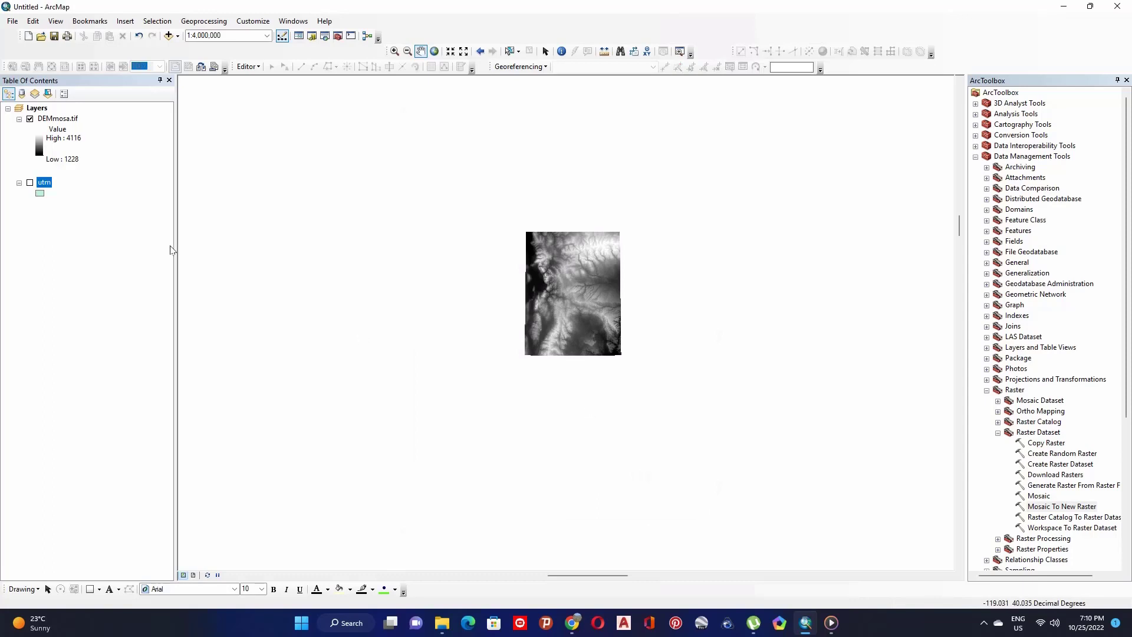
Step: Start exporting the DEMmosa.tif raster with the data frame's current spatial reference
click(65, 120)
right_click(68, 122)
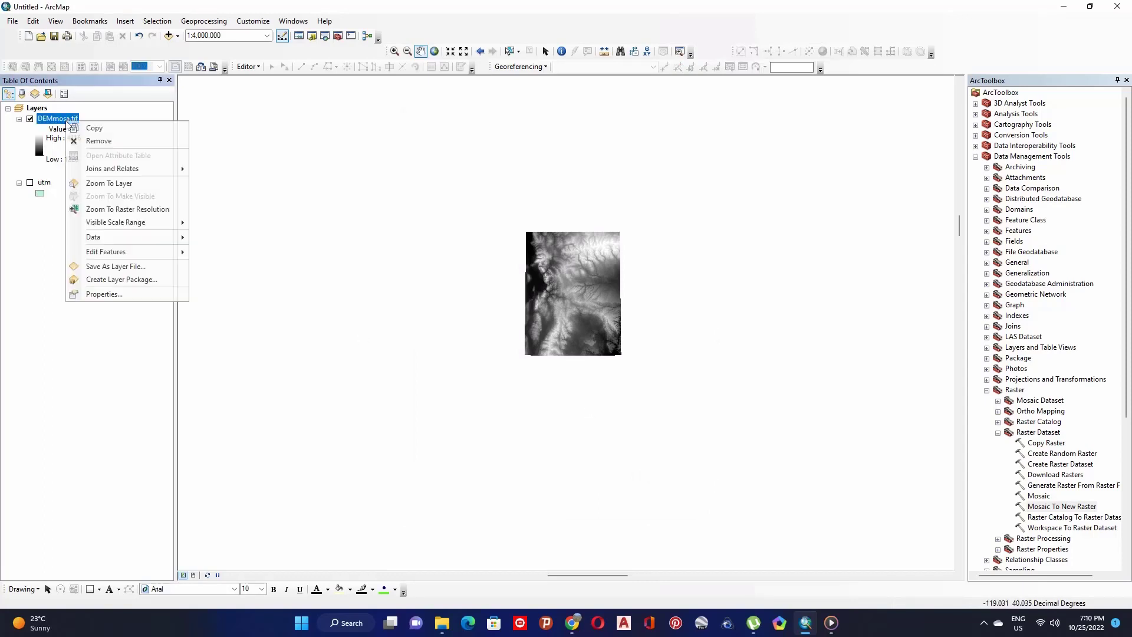
mouse_move(169, 240)
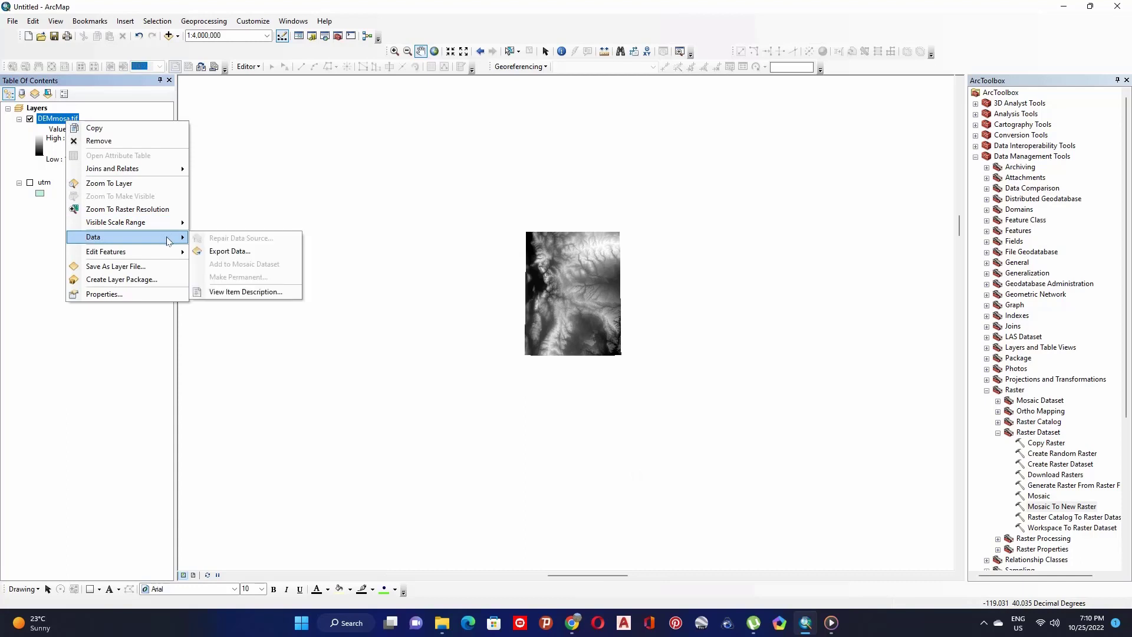
click(252, 255)
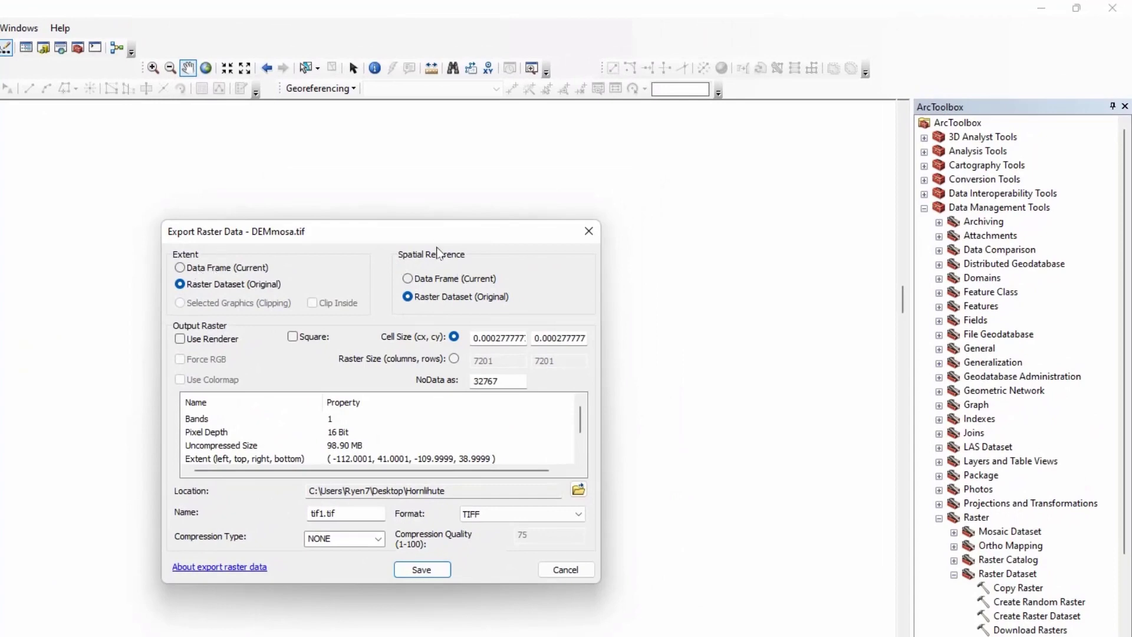
click(408, 278)
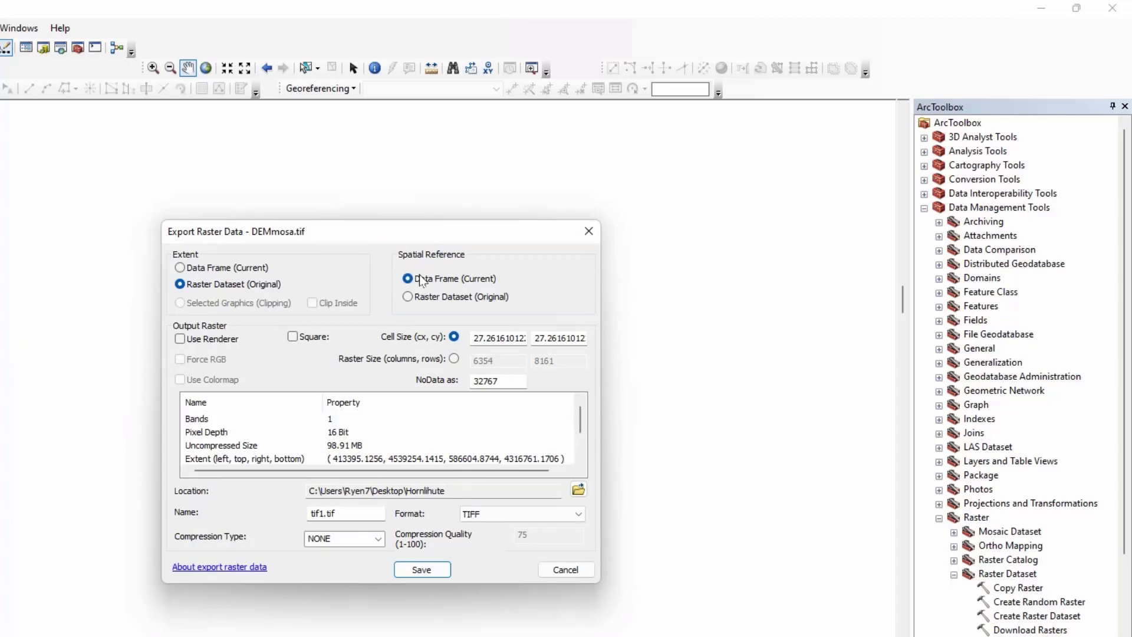
Step: Set the export location to the DEMmos folder inside Watershed deleanition DEM on the Desktop
click(507, 492)
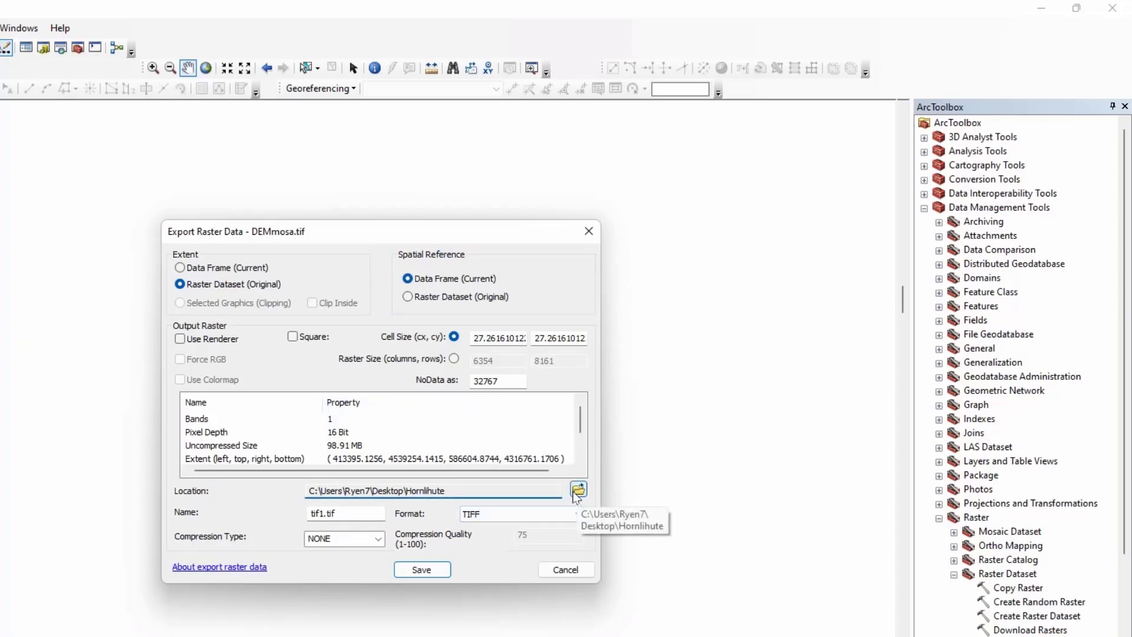
click(579, 489)
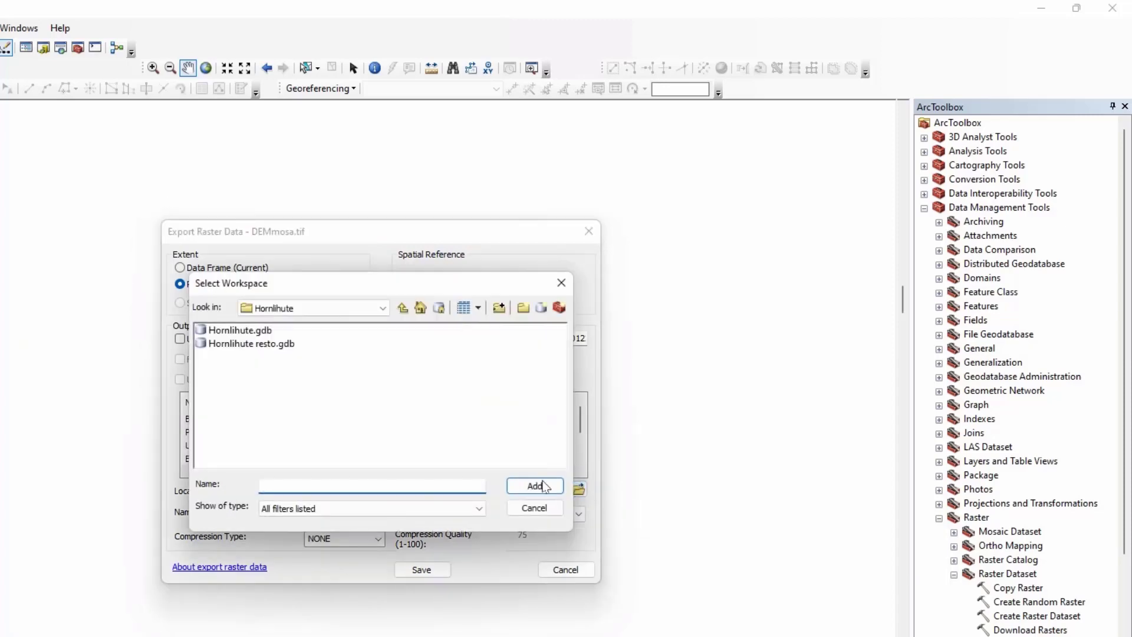
click(404, 307)
click(403, 308)
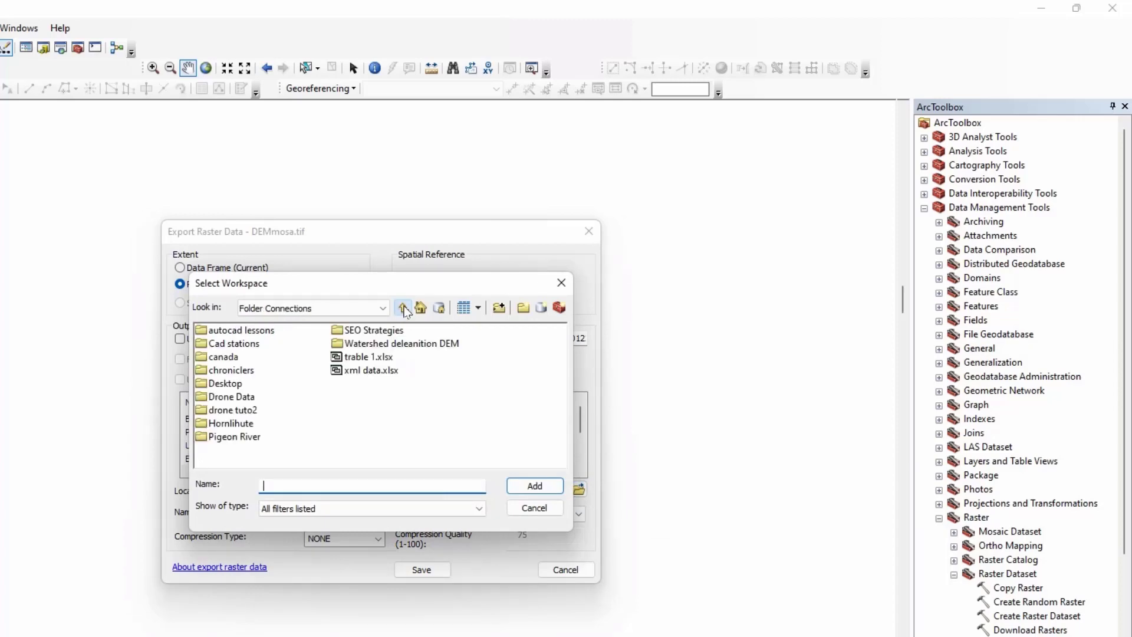
double_click(292, 358)
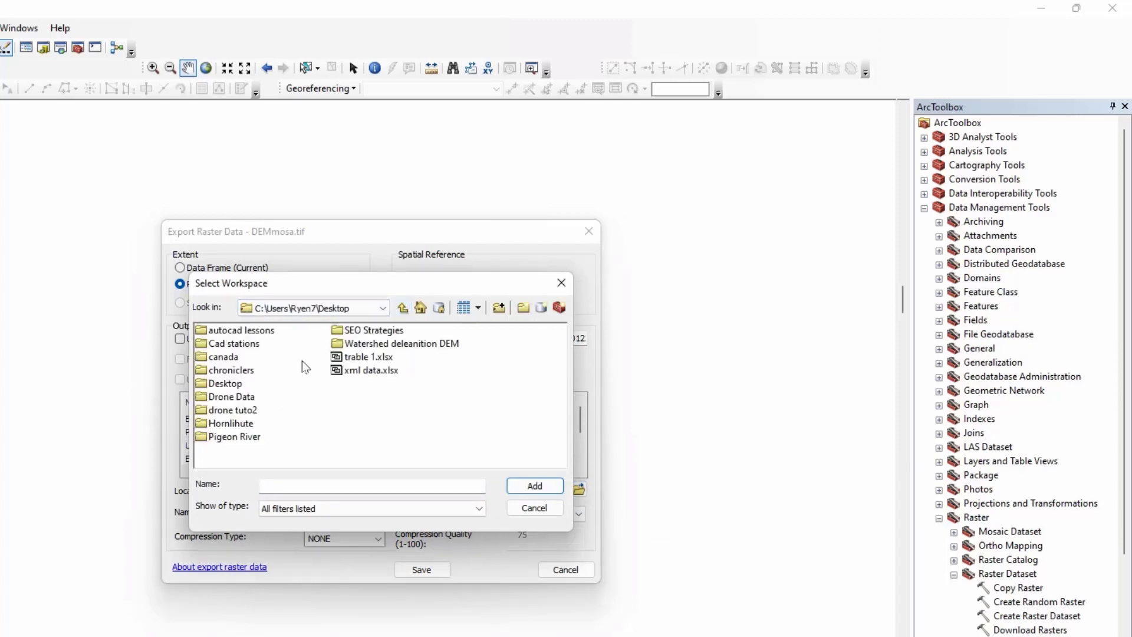
double_click(396, 347)
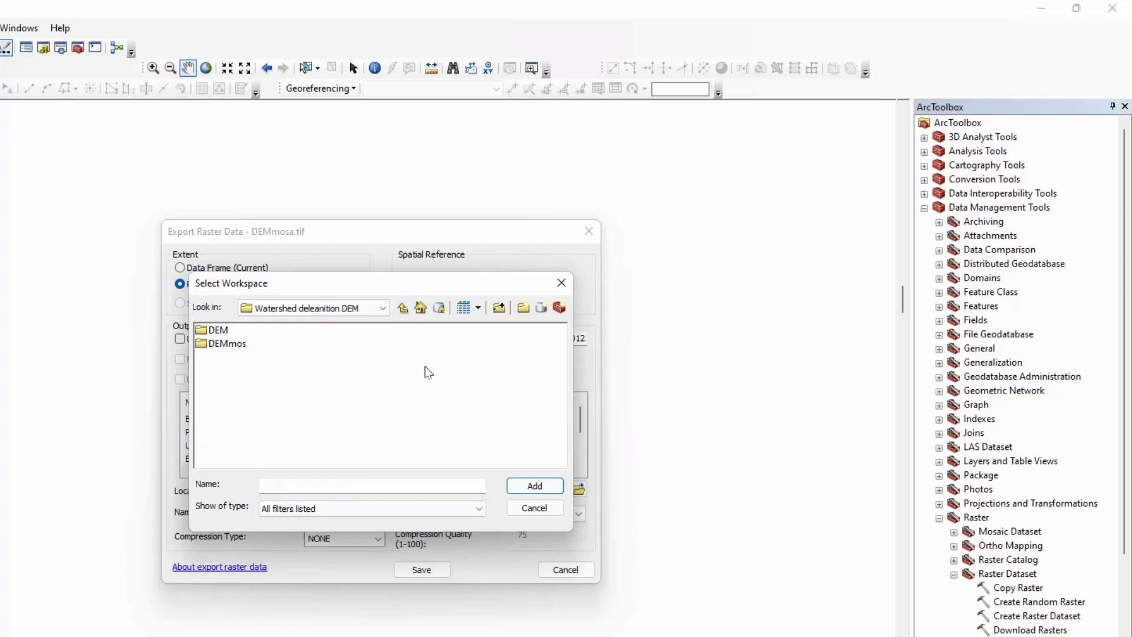
click(227, 348)
click(535, 485)
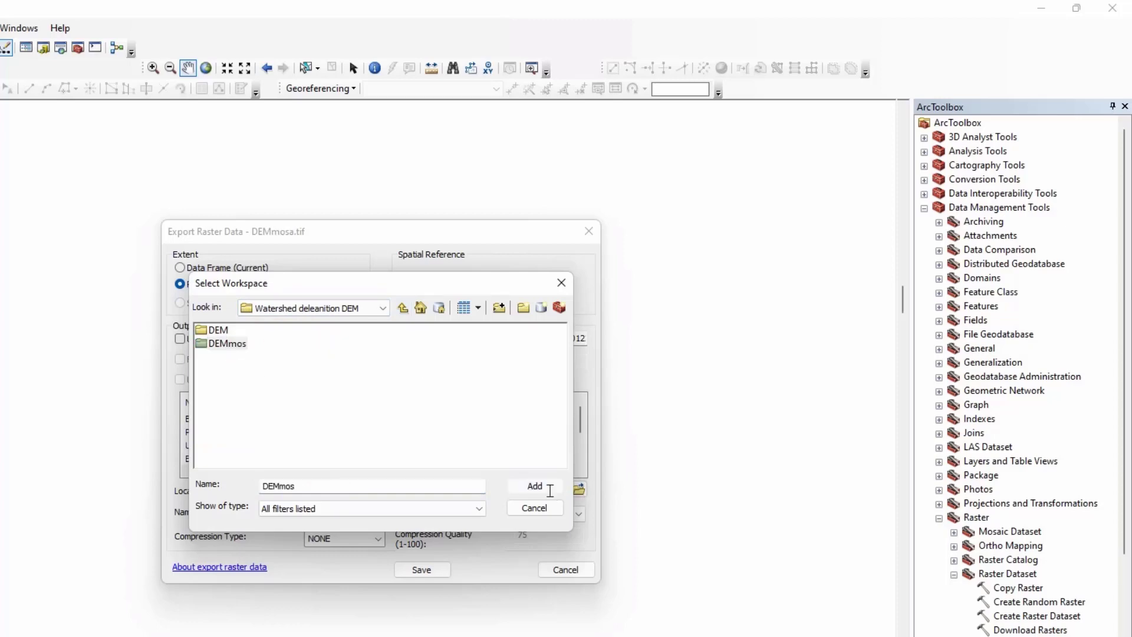
Step: Export the raster as DEMPro.tif in TIFF format and add the exported data to the map as a layer
click(322, 513)
key(BackSpace)
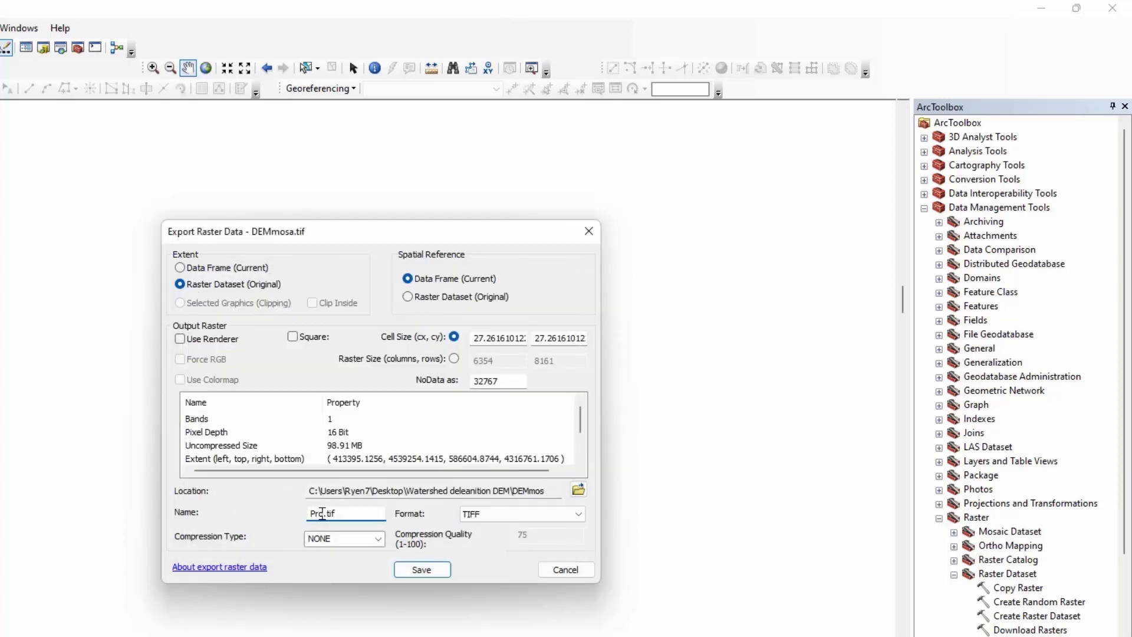
text(DEM)
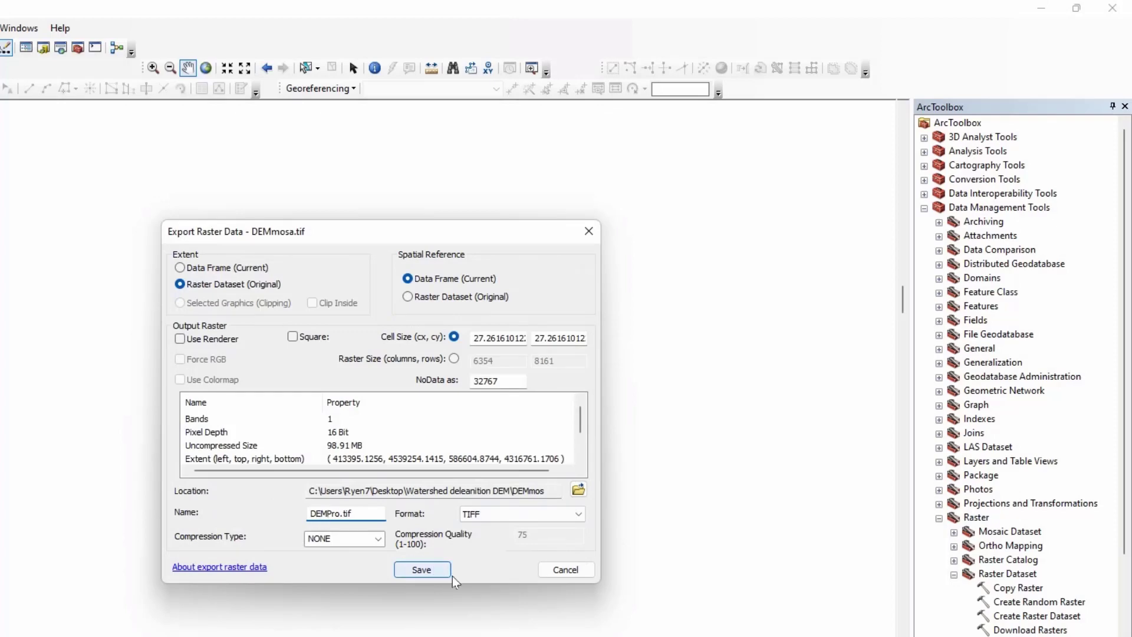
click(489, 515)
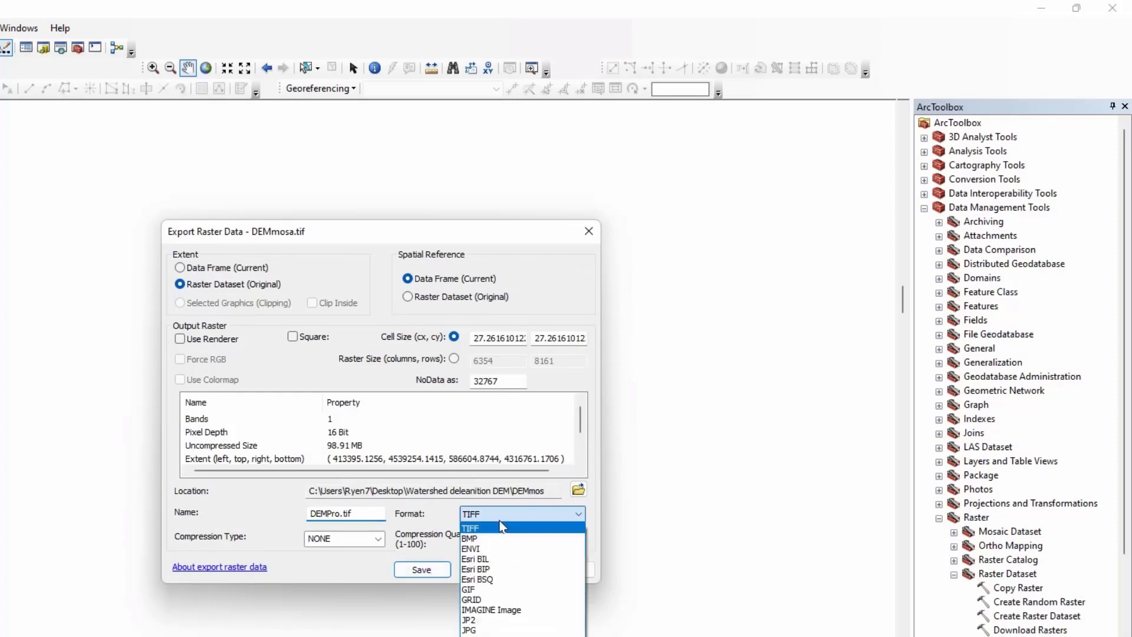
click(487, 529)
click(422, 569)
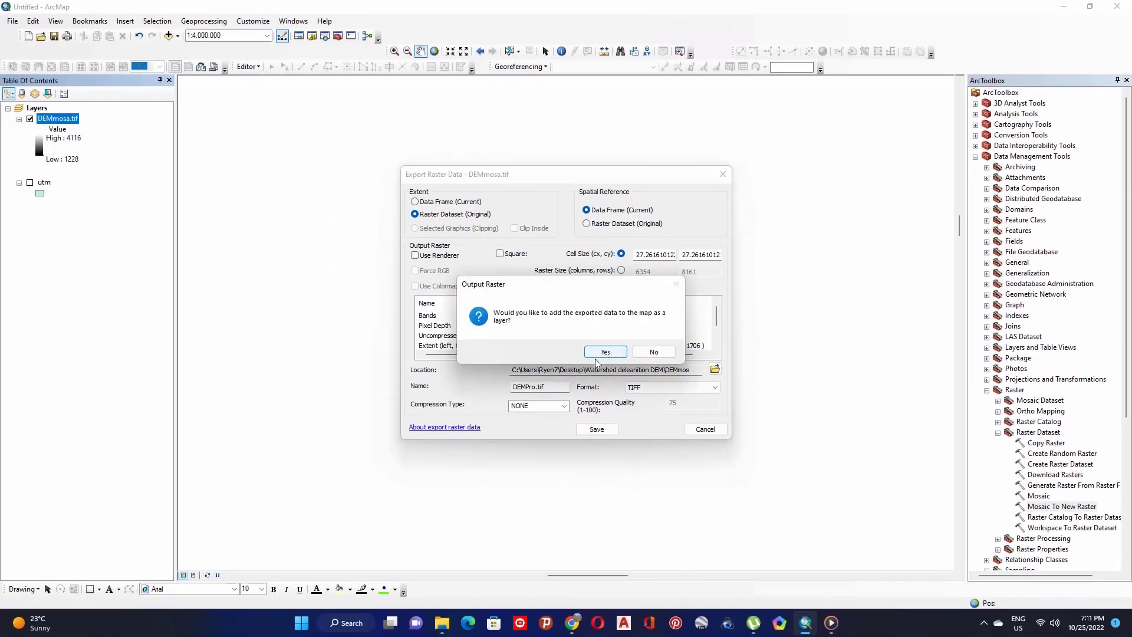
click(597, 354)
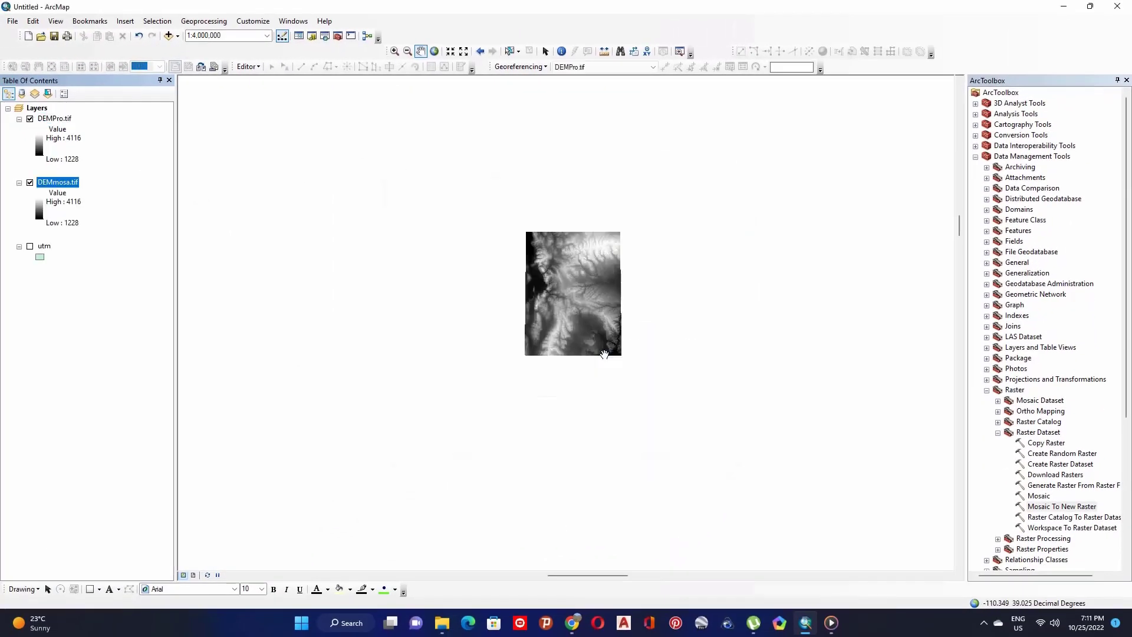
Step: Remove the DEMmosa.tif layer from the data frame
click(57, 120)
click(64, 185)
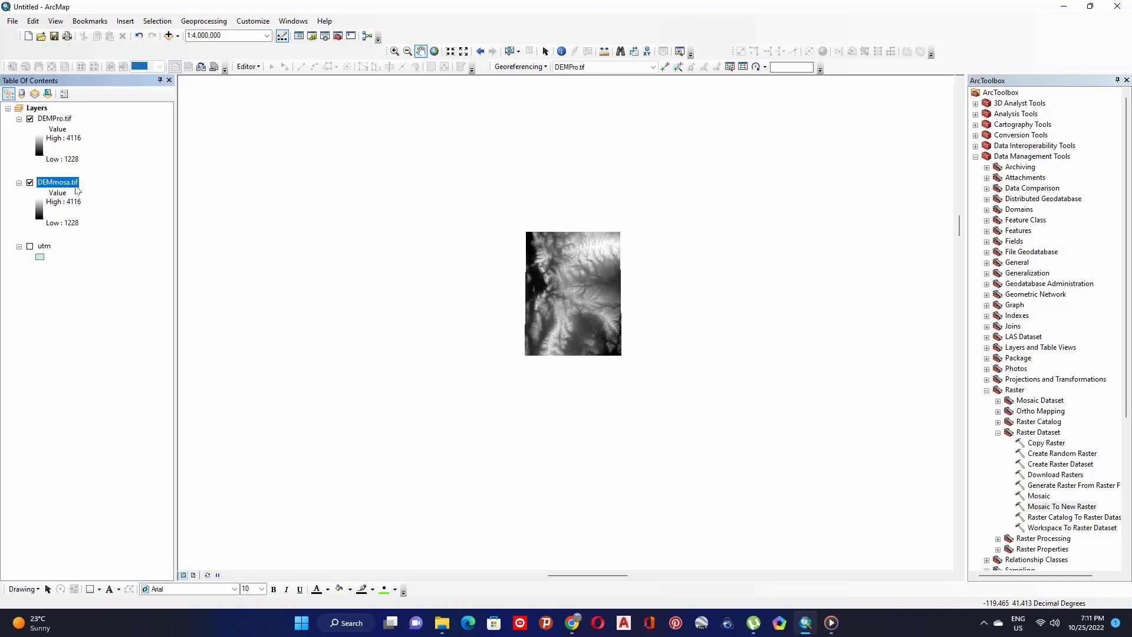
right_click(68, 189)
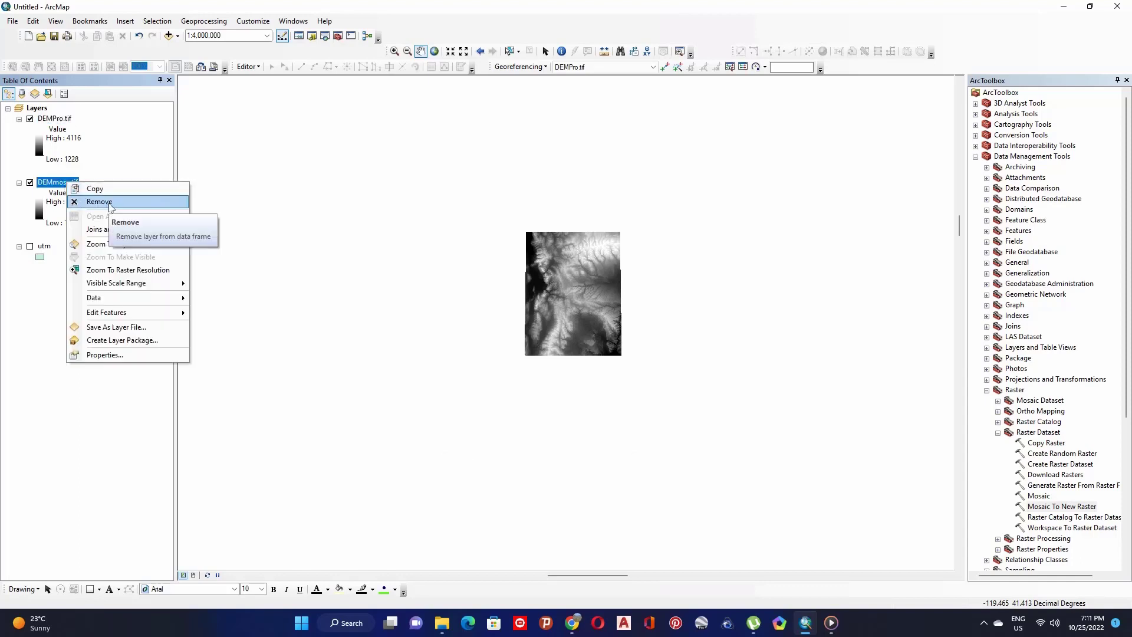
click(98, 202)
Step: Draw a large rectangle graphic over the northeastern part of the DEMPro.tif raster to mark the study area
right_click(47, 119)
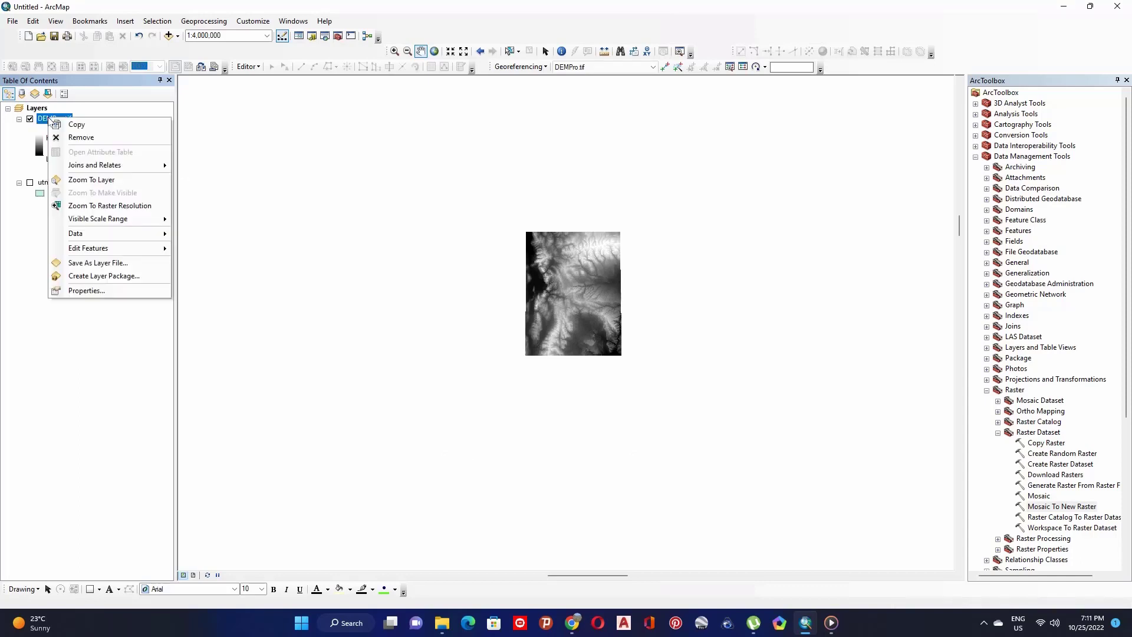
click(86, 179)
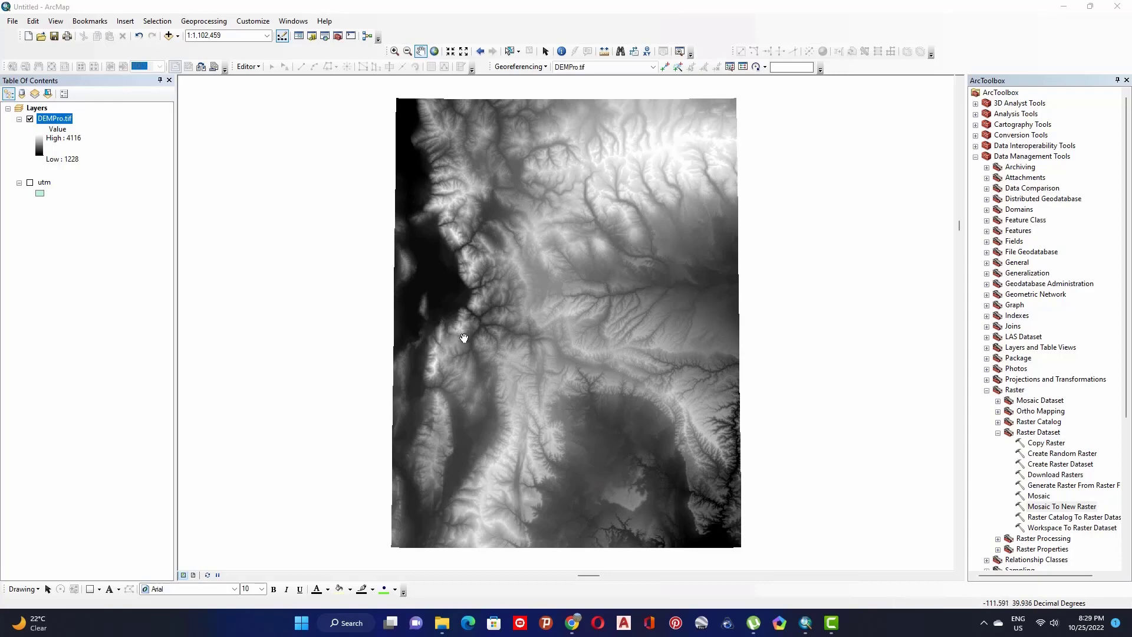
click(100, 590)
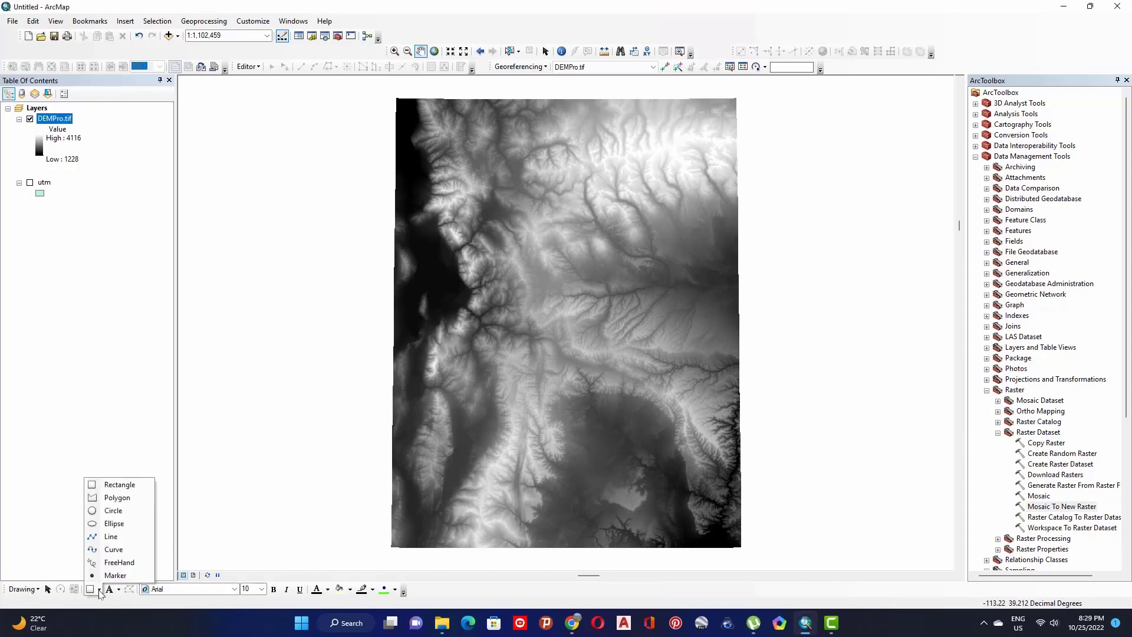
click(124, 486)
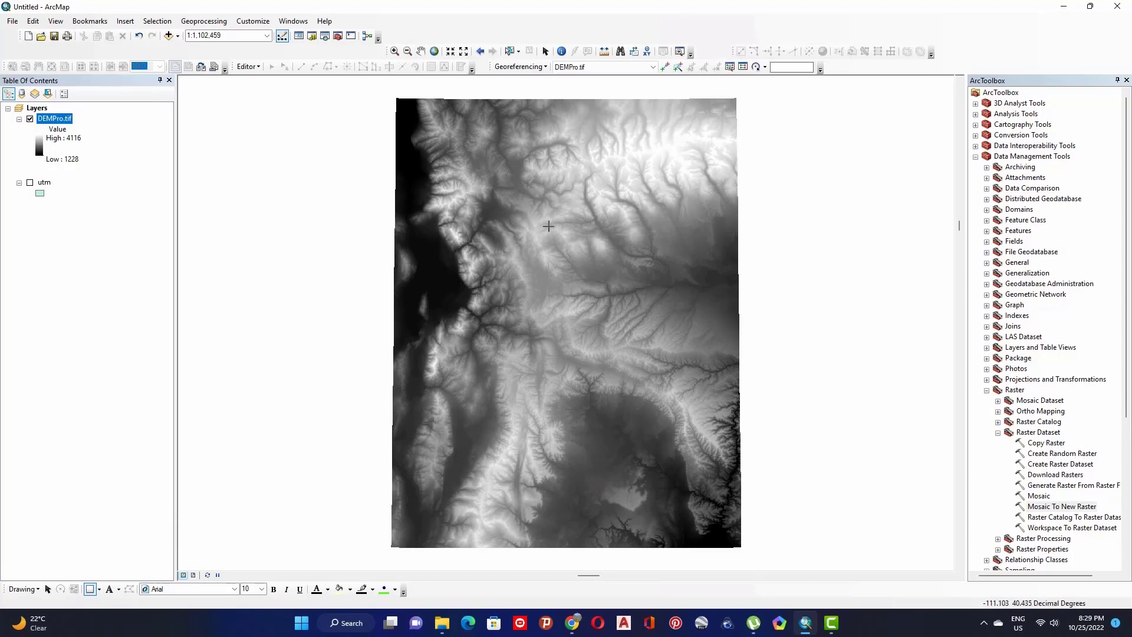
drag(513, 172, 732, 372)
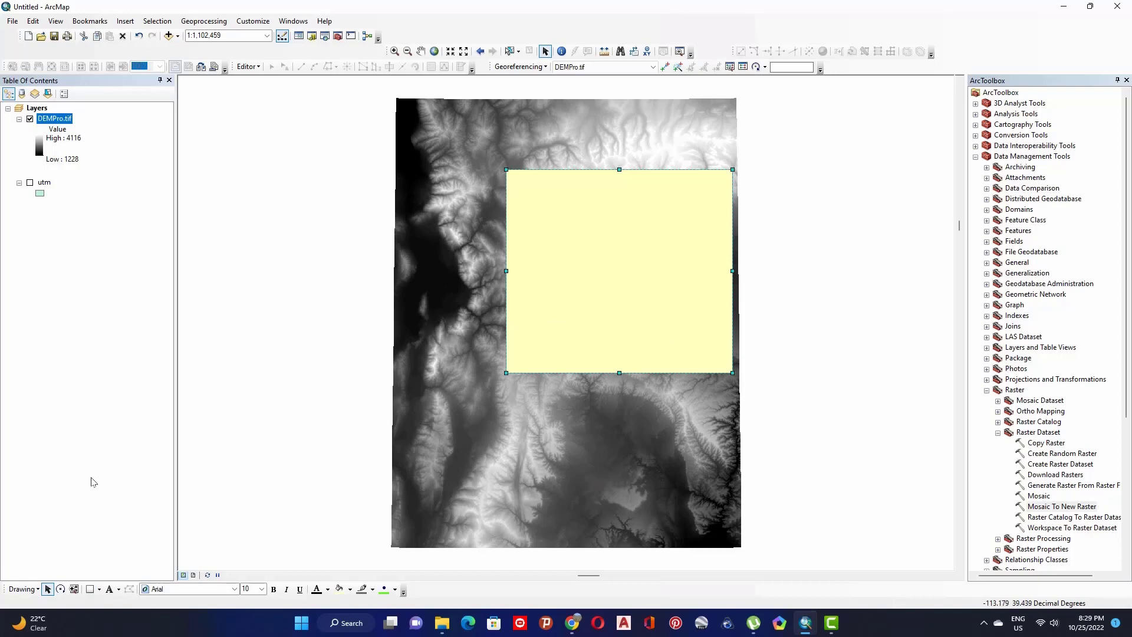
Step: Convert the rectangle graphic to a shapefile named Area.shp in the Watershed deleanition DEM folder and add it to the map
click(24, 589)
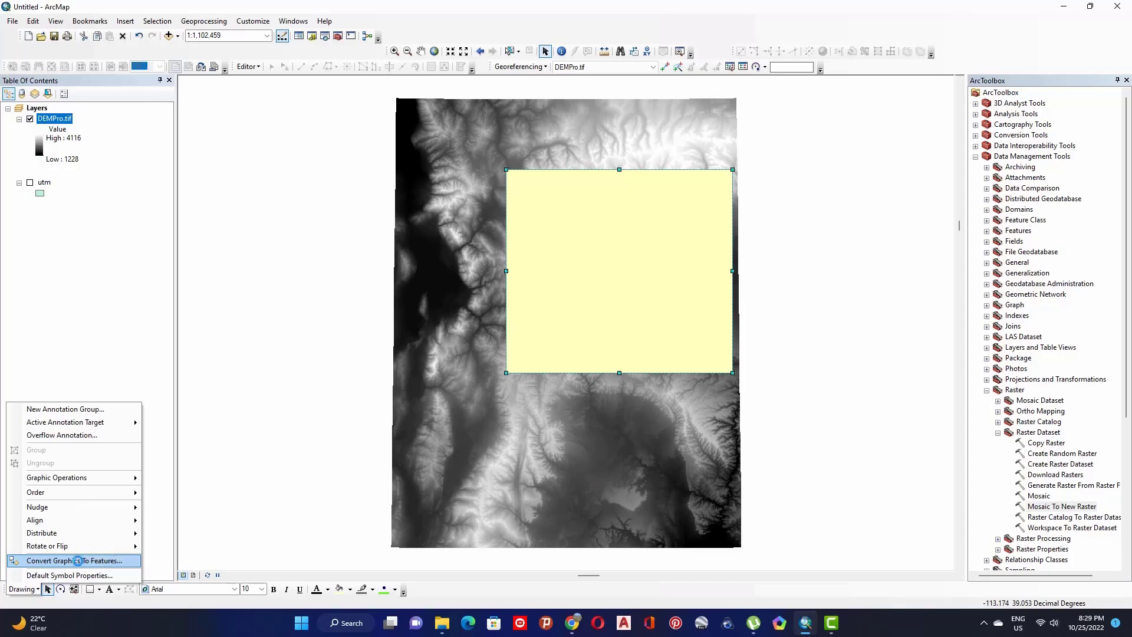
click(81, 561)
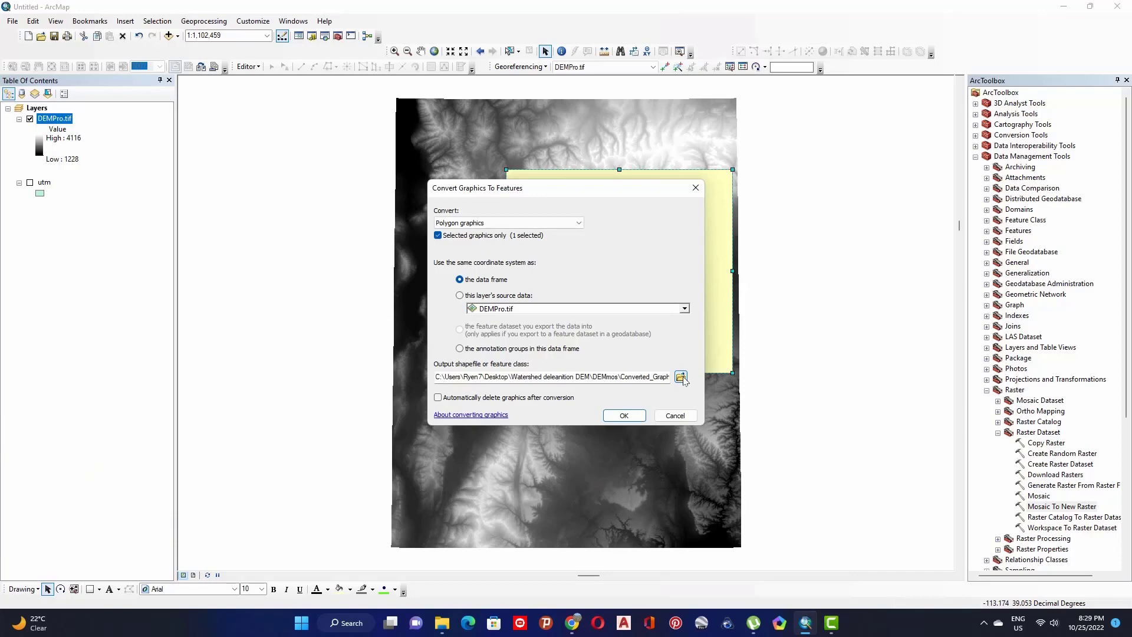
click(681, 377)
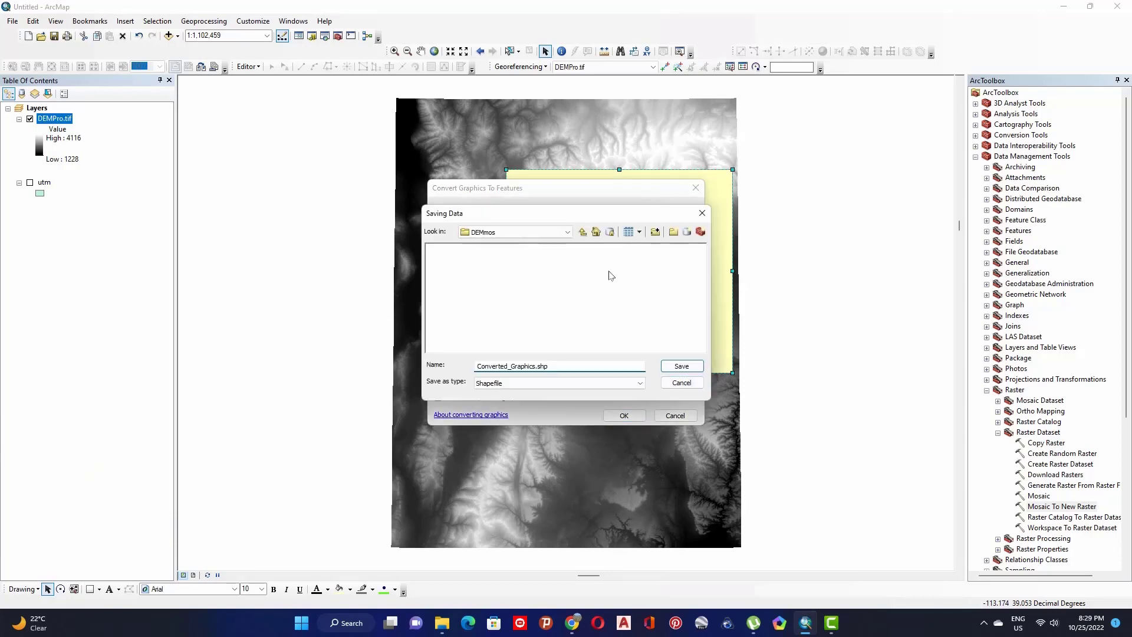
click(581, 232)
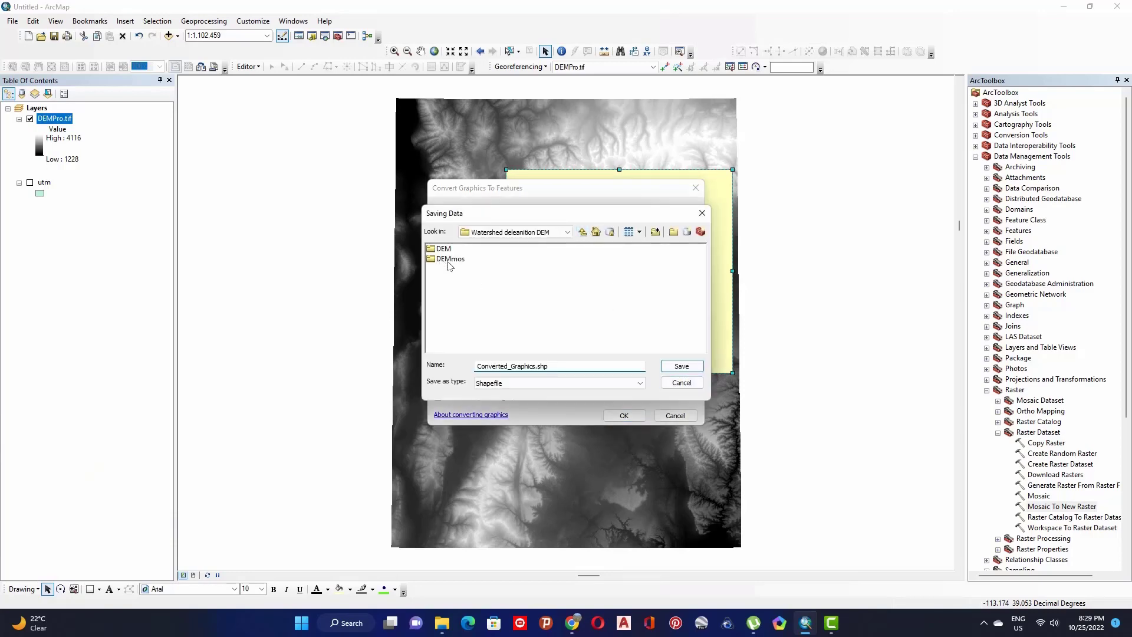
drag(547, 364, 437, 368)
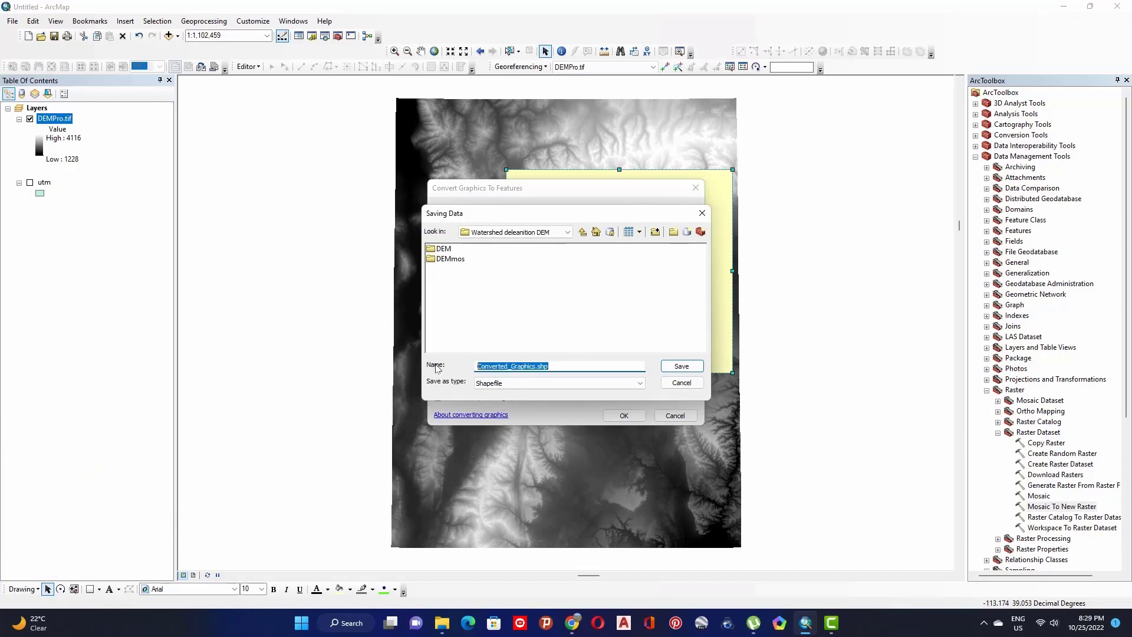
text(A)
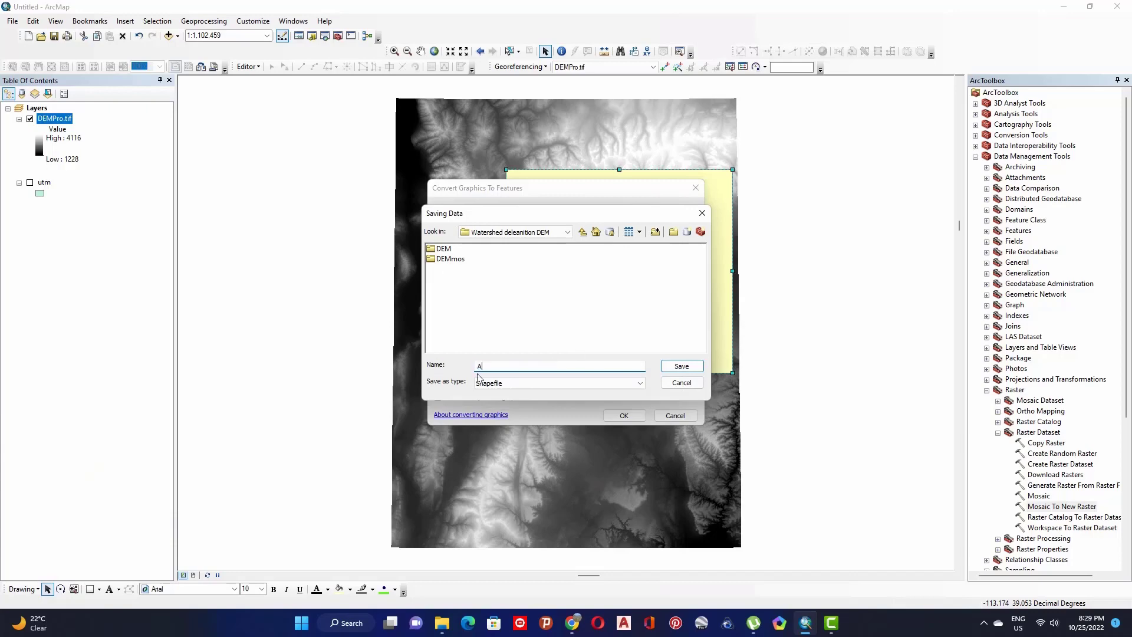
text(rea)
click(525, 383)
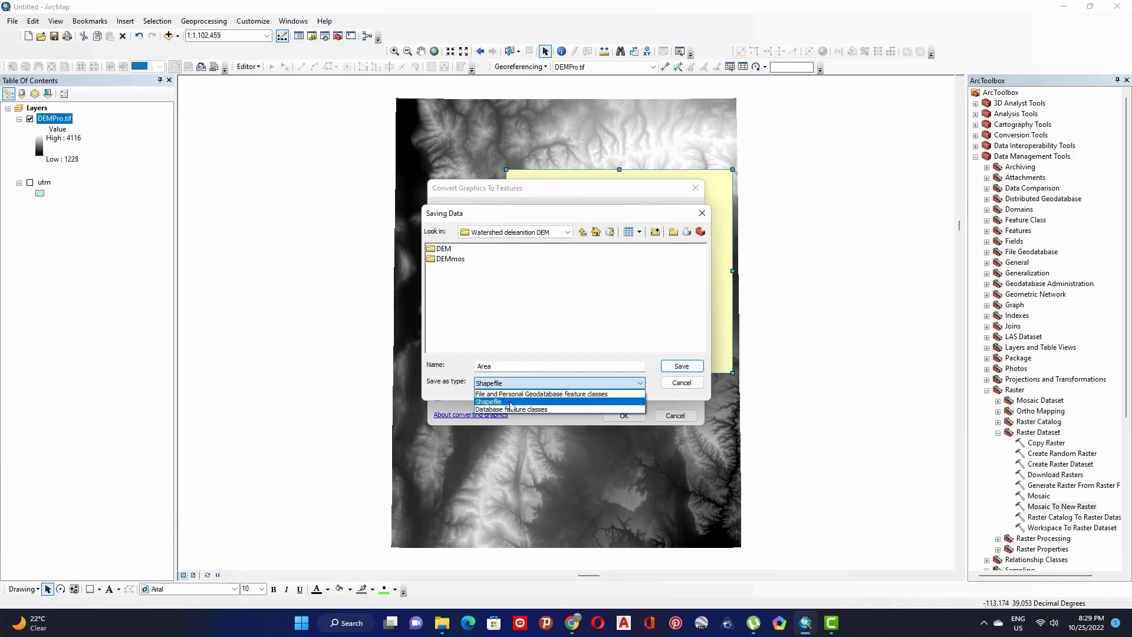
click(510, 402)
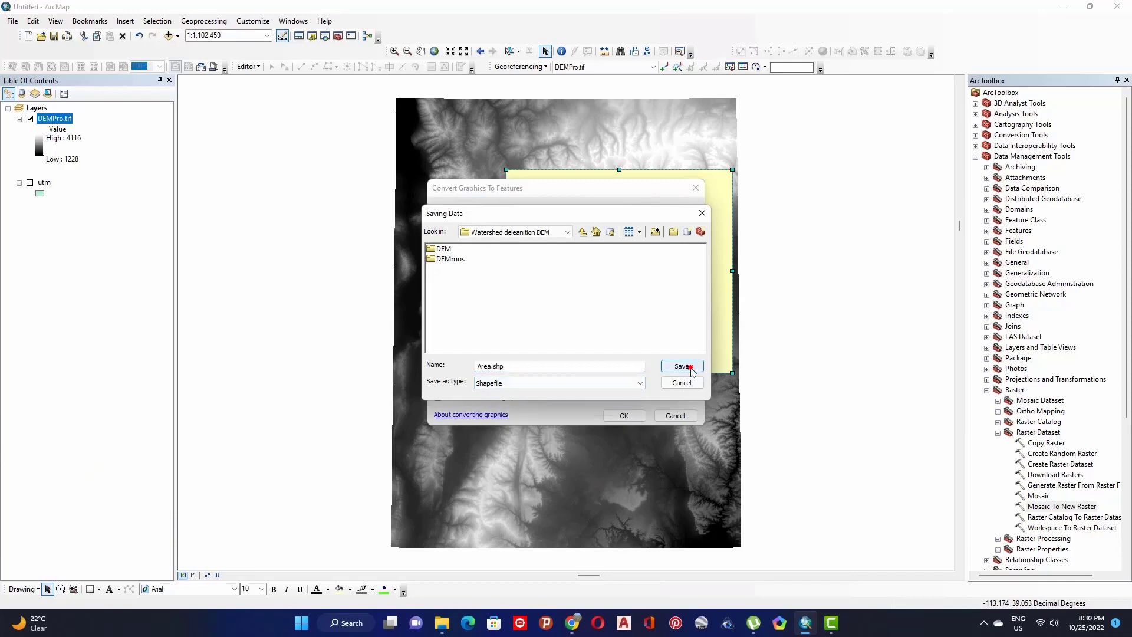
click(689, 367)
click(623, 418)
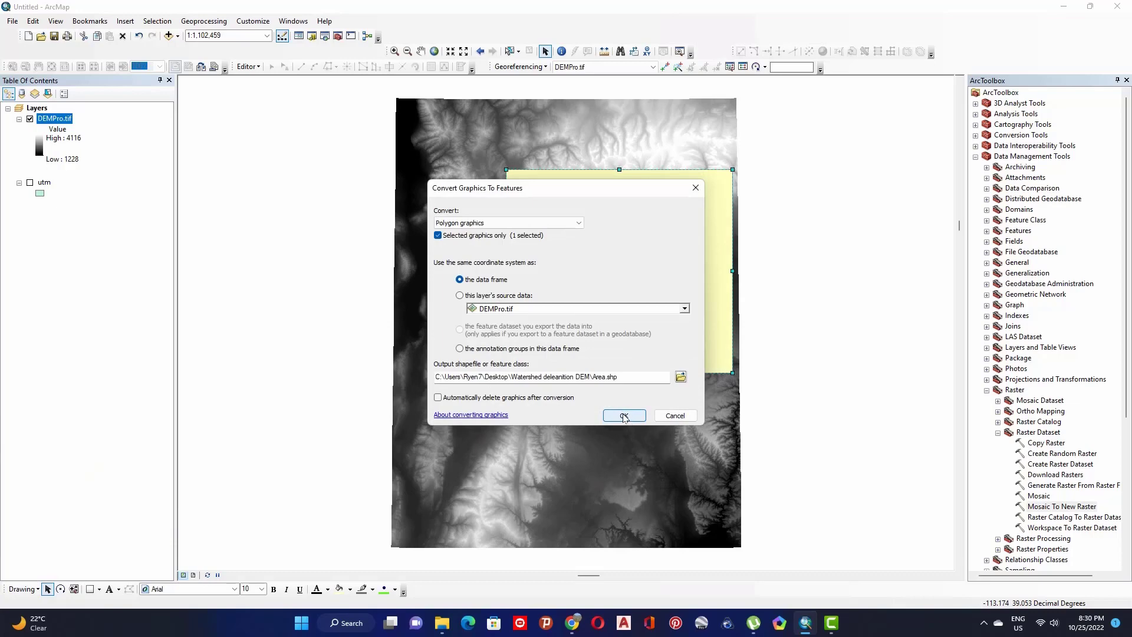
click(596, 347)
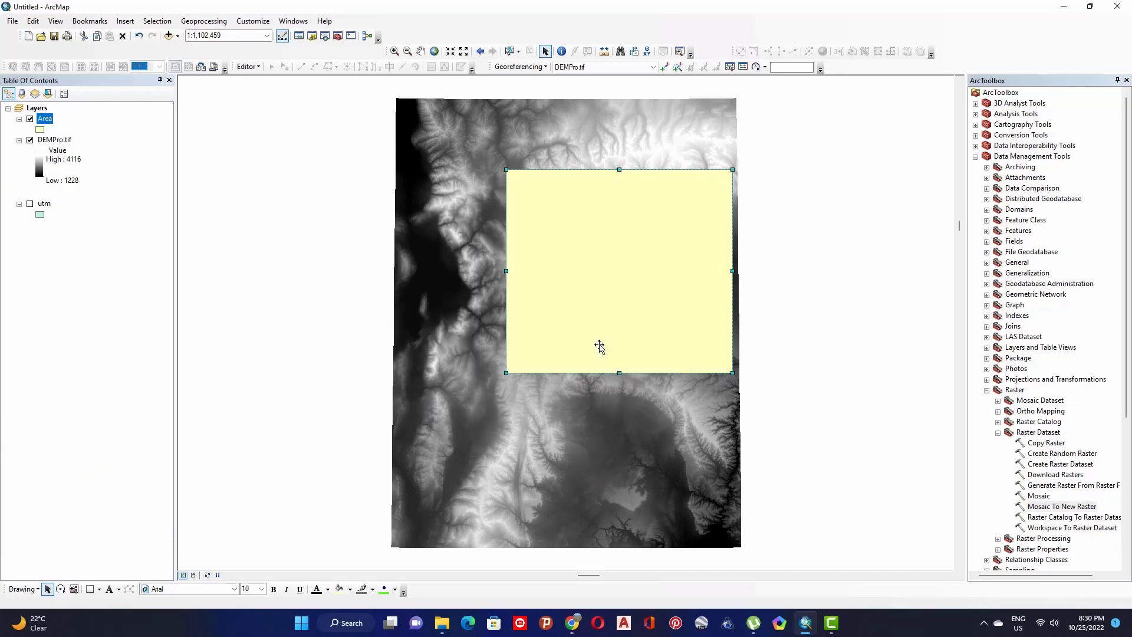
Step: Delete the original rectangle graphic, and symbolize the Area layer with no fill color and a red outline of width 2
drag(653, 279, 558, 313)
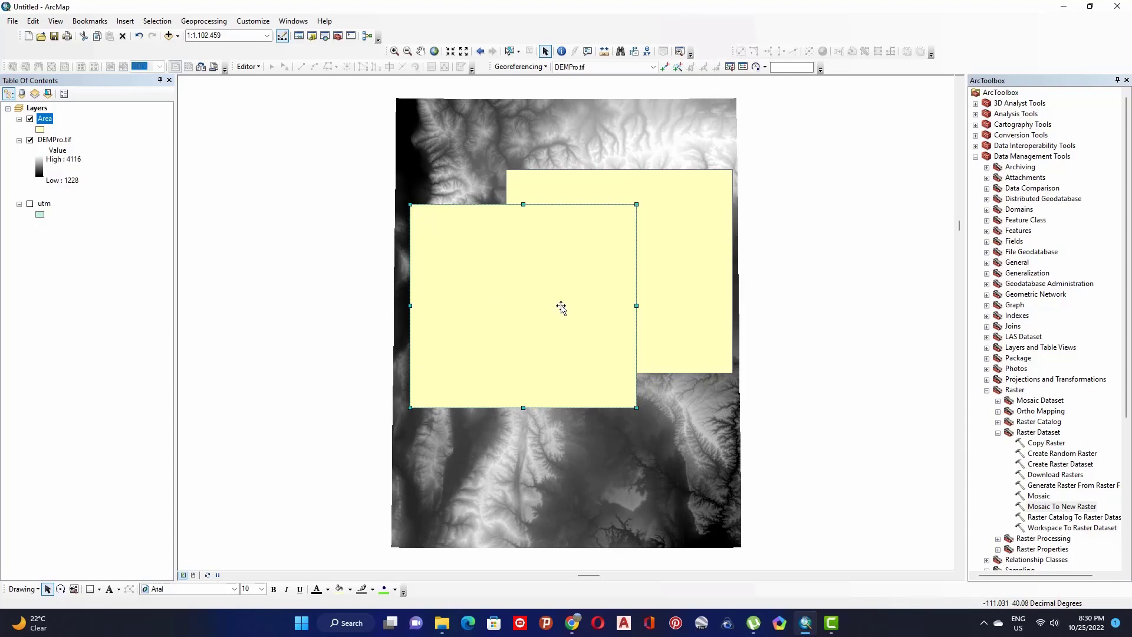
key(Delete)
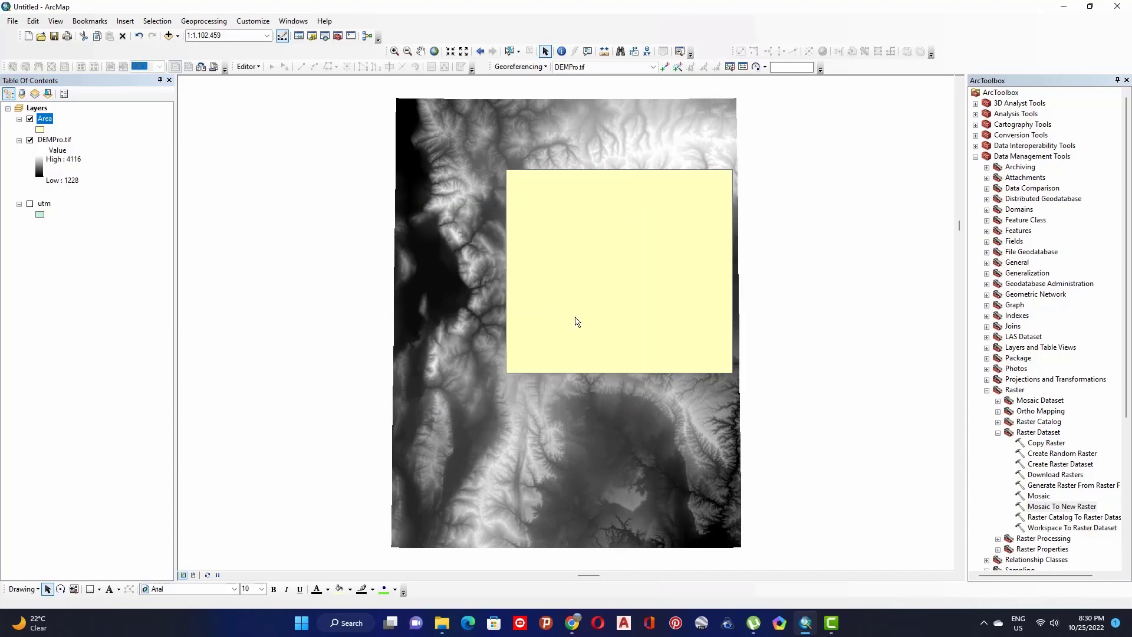
click(39, 129)
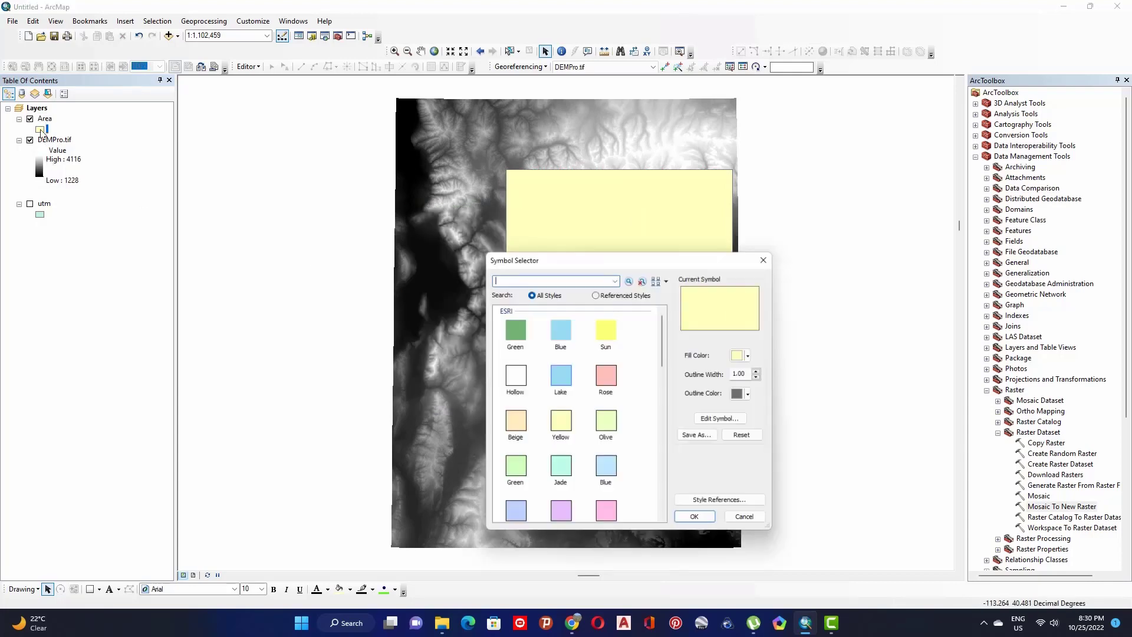
click(752, 355)
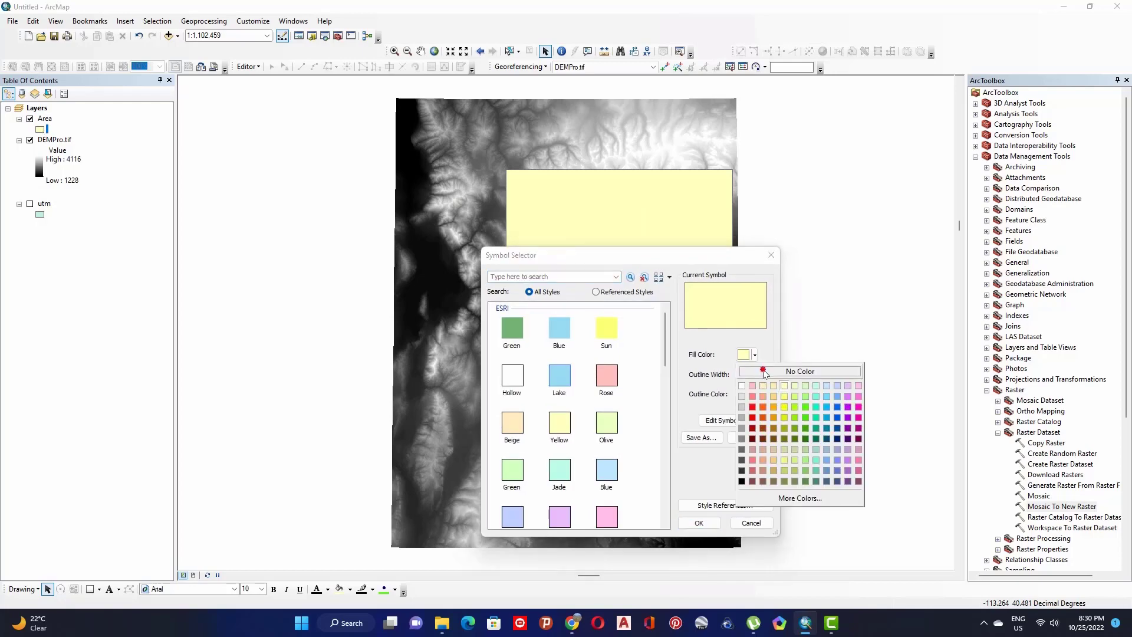
click(763, 372)
click(763, 370)
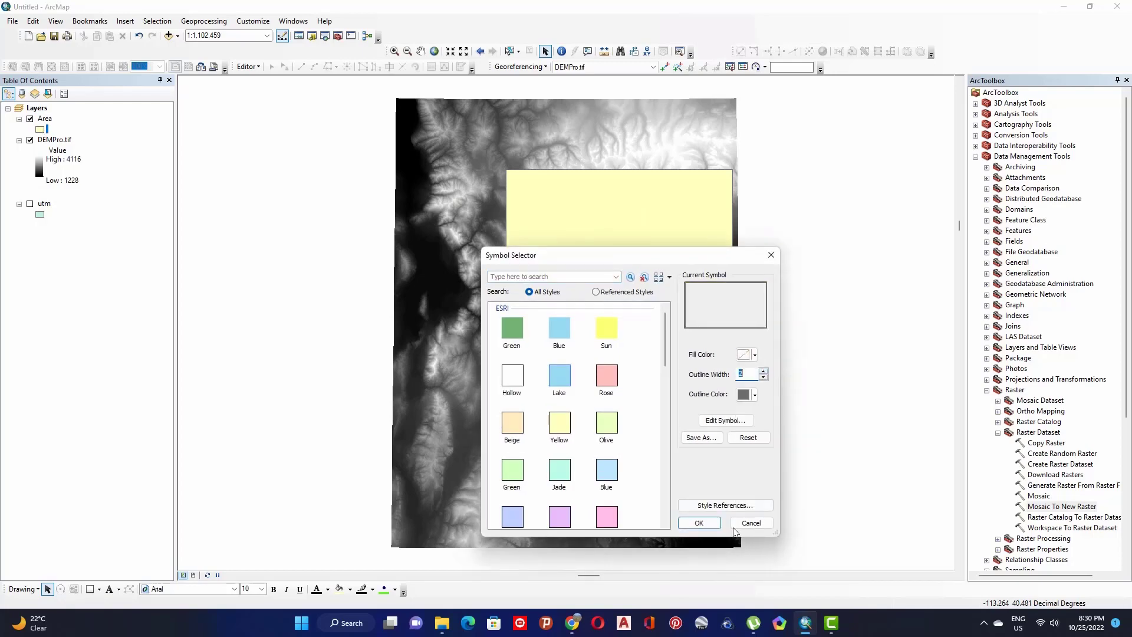
click(755, 395)
click(753, 462)
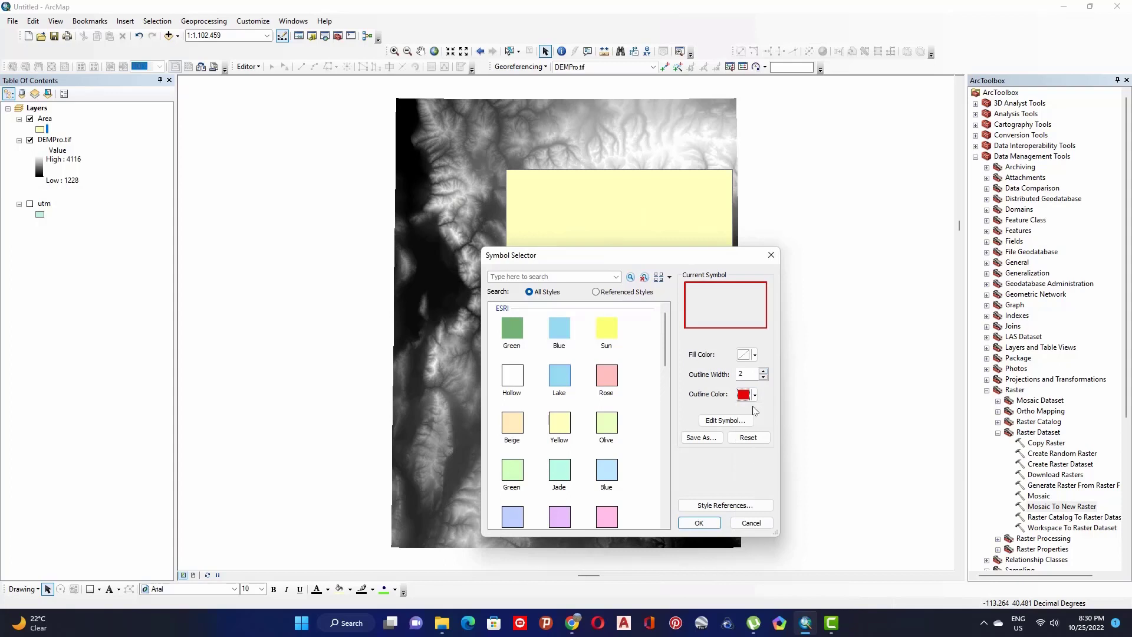
click(703, 523)
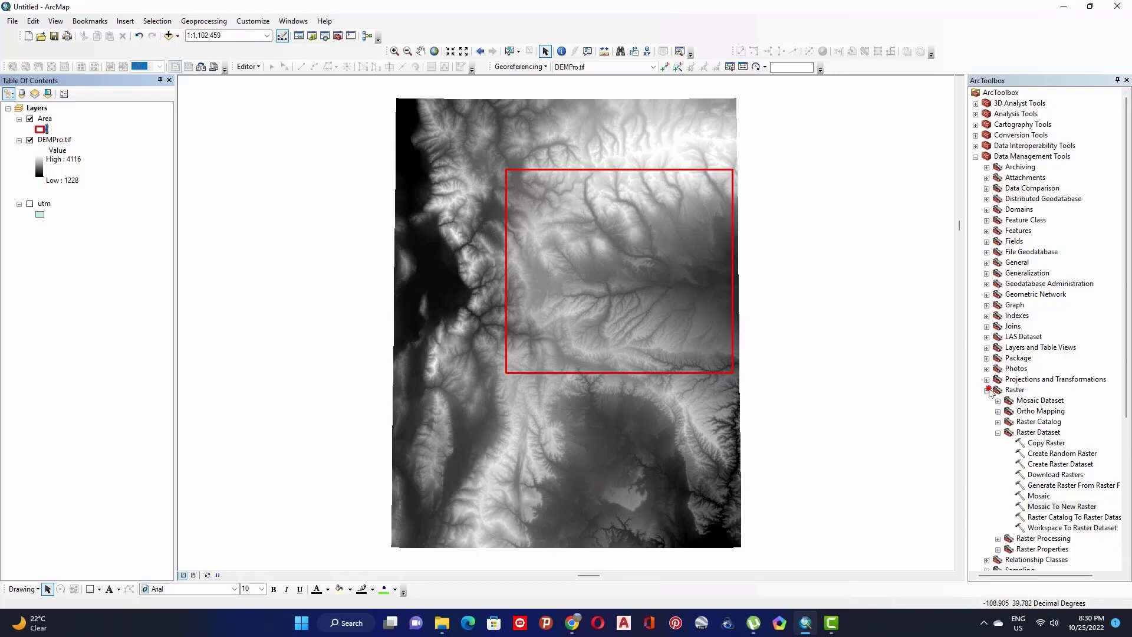
Step: Set up the Spatial Analyst Extract by Mask tool with DEMPro.tif as the input raster and Area as the feature mask
click(988, 390)
click(976, 157)
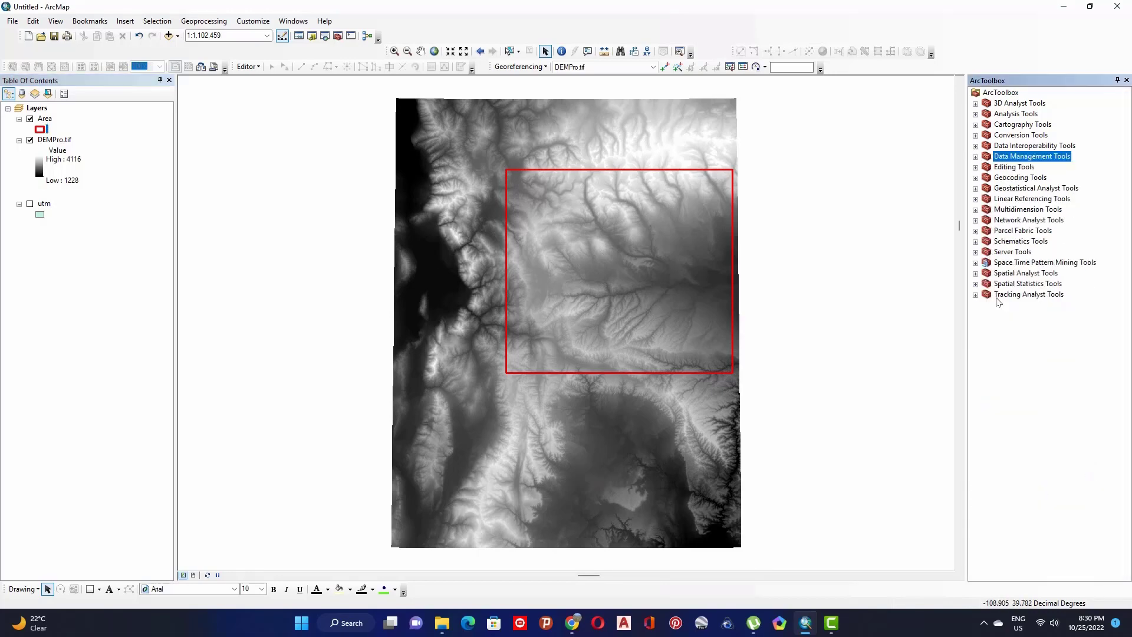
click(976, 274)
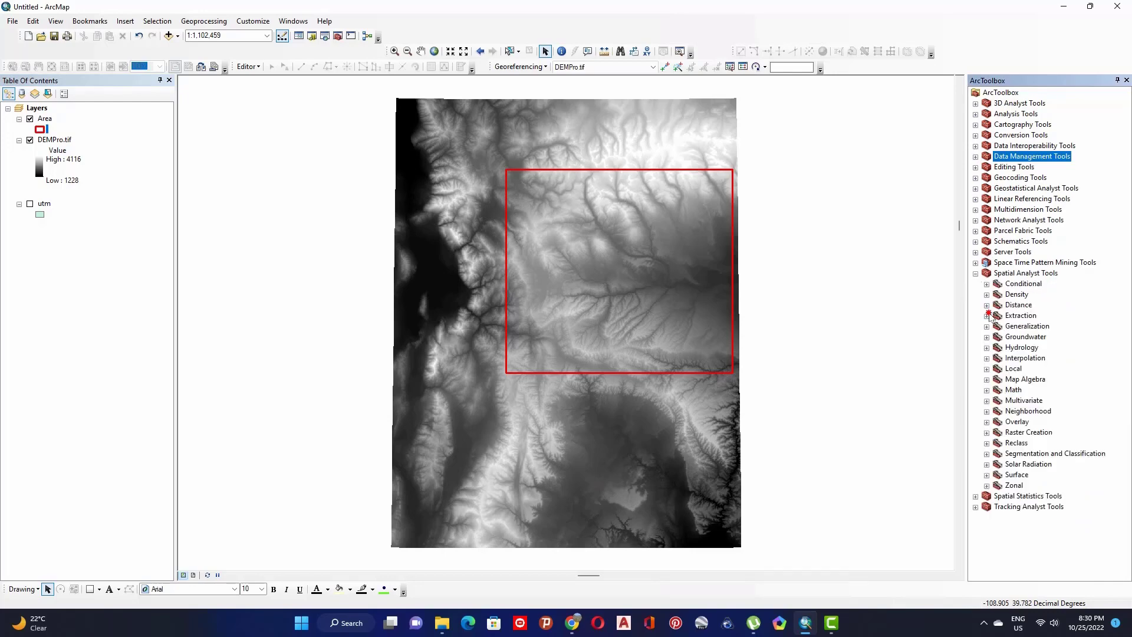
click(987, 316)
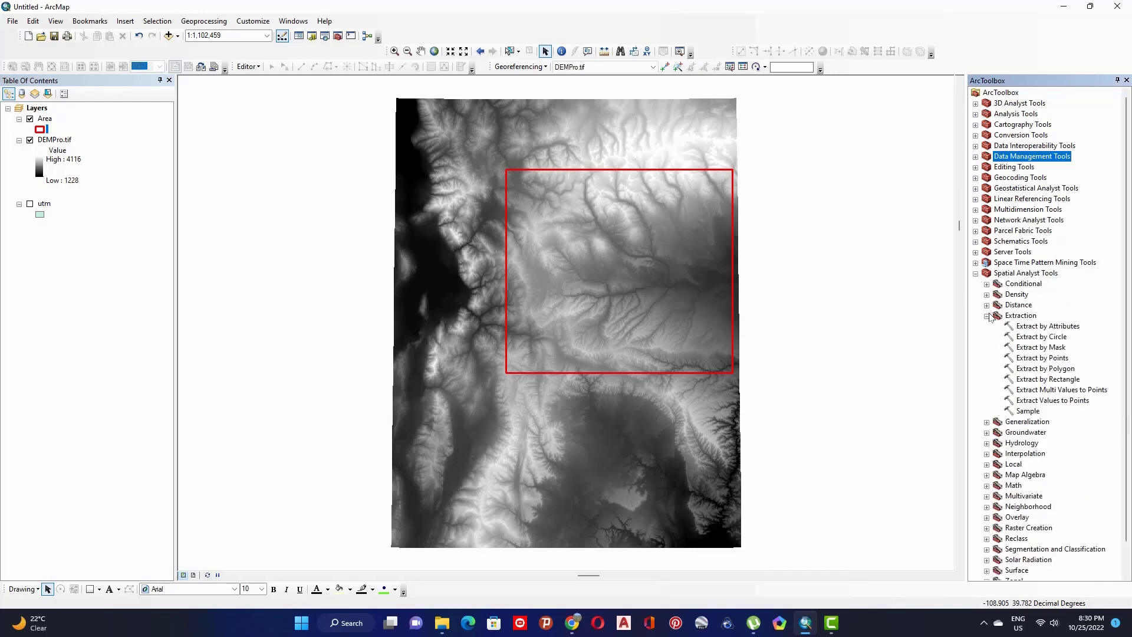
double_click(1045, 347)
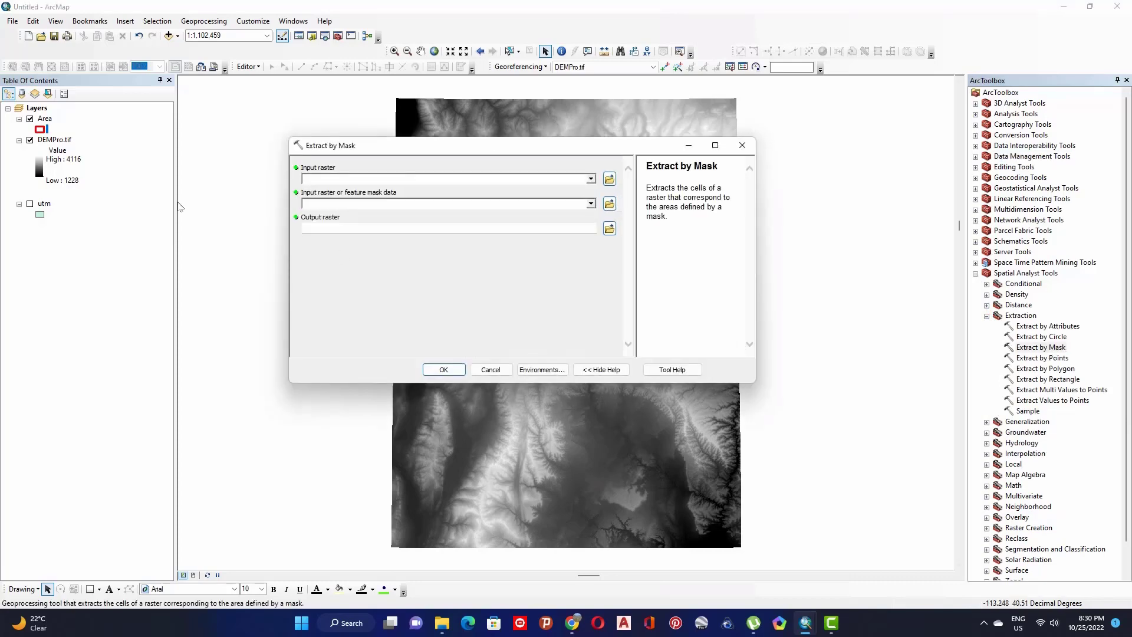
click(54, 141)
drag(50, 139, 334, 177)
click(50, 122)
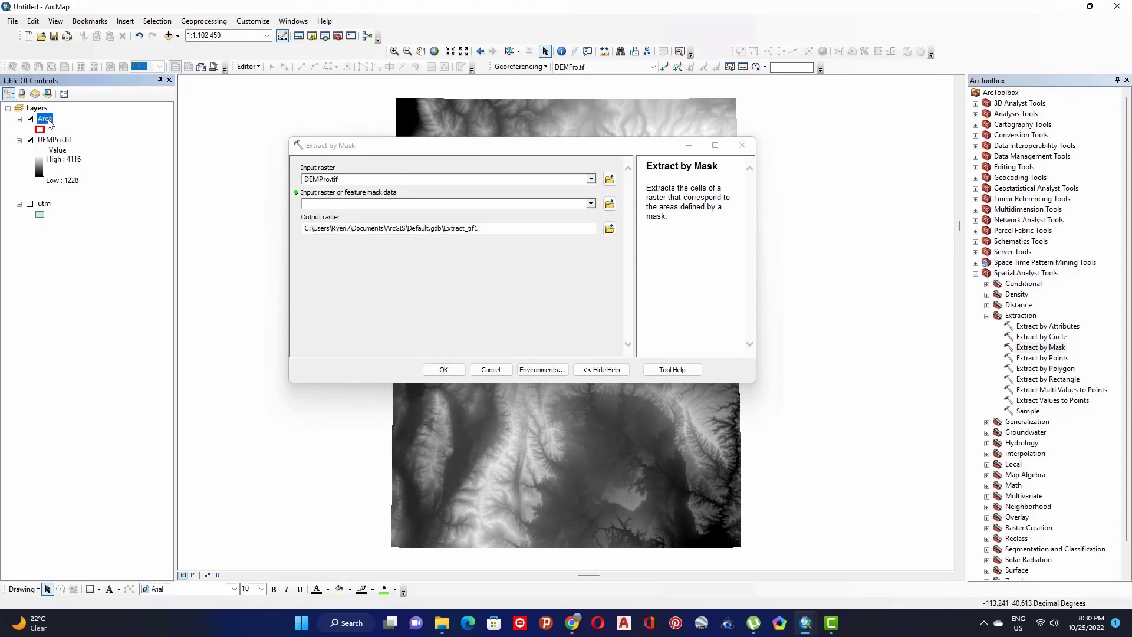
drag(46, 120, 325, 203)
Step: Set the Extract by Mask output to DEMPro2.tif in the DEMmos folder of Watershed deleanition DEM and run the tool
click(610, 229)
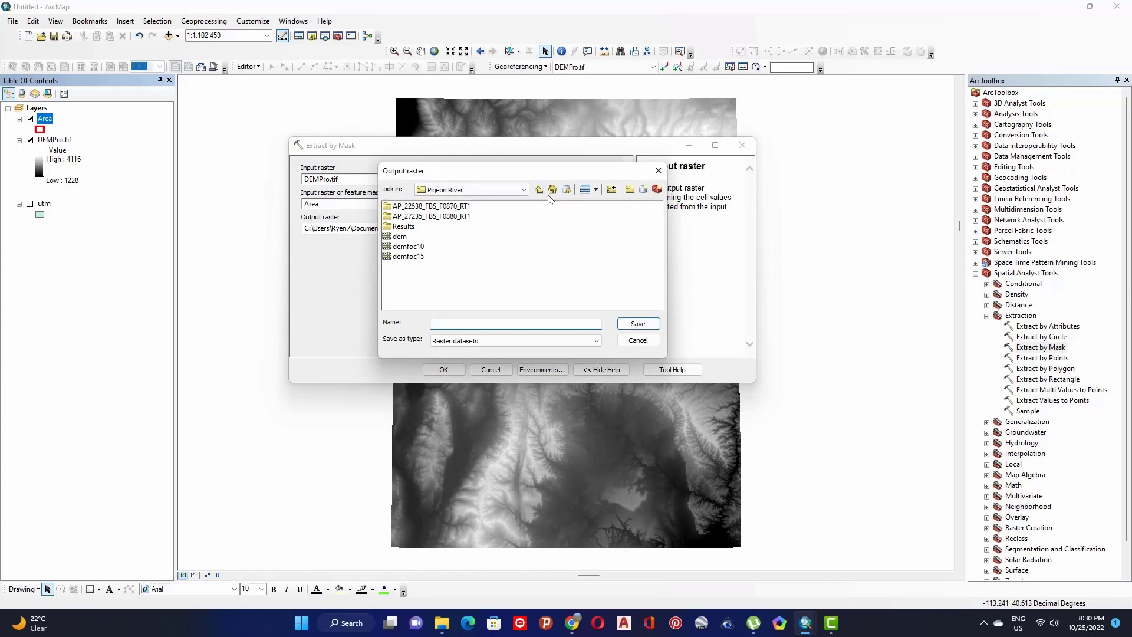
click(501, 189)
click(501, 221)
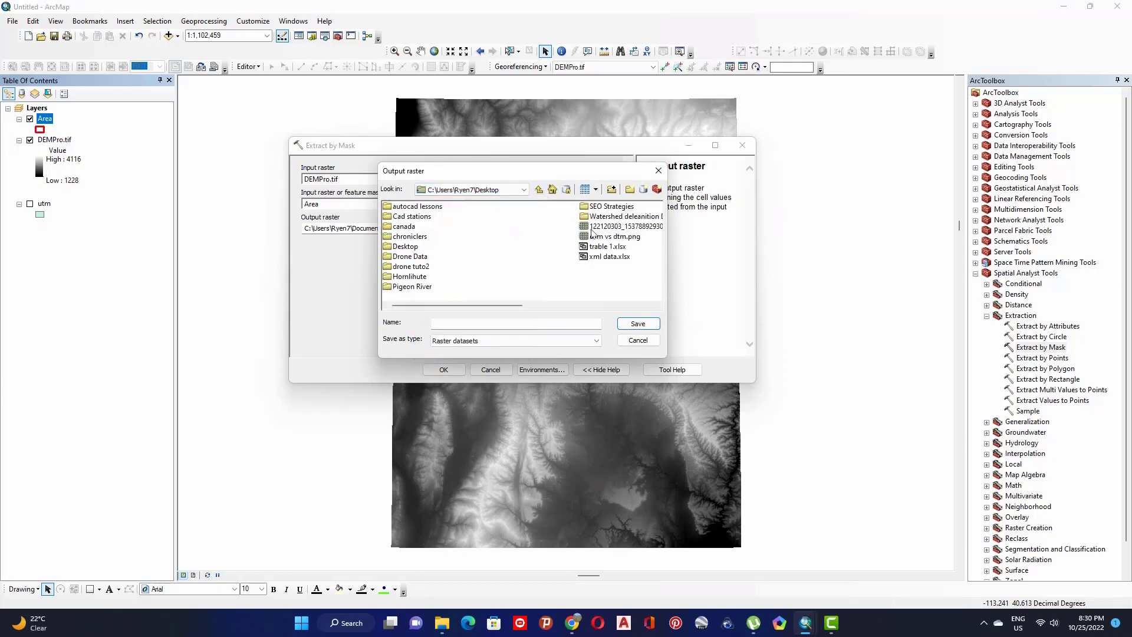
double_click(601, 217)
double_click(411, 217)
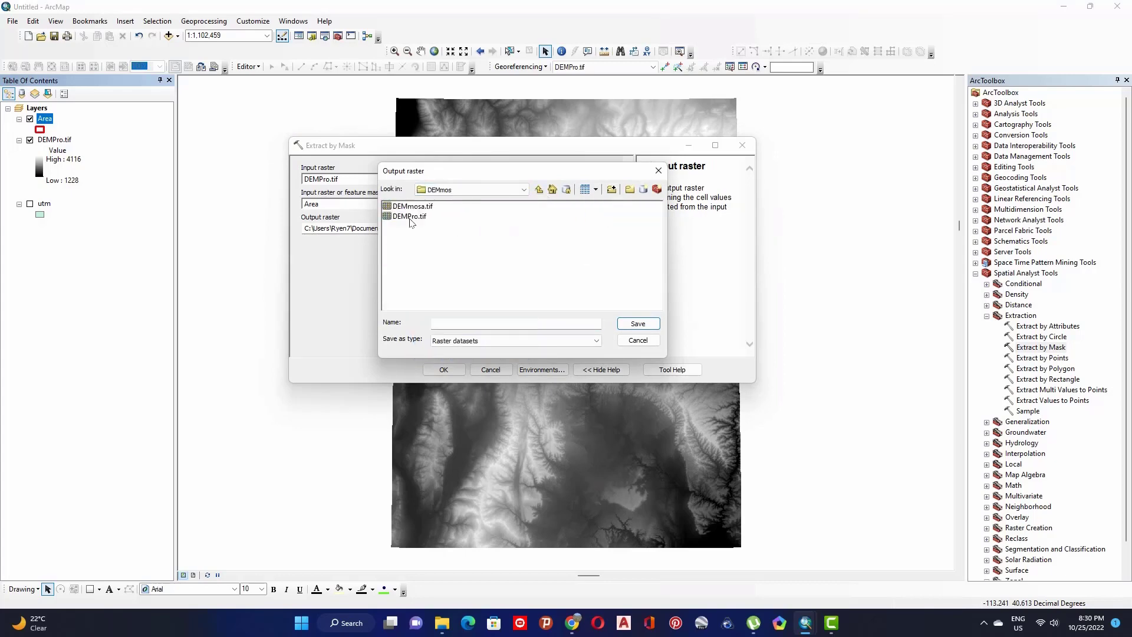
click(411, 217)
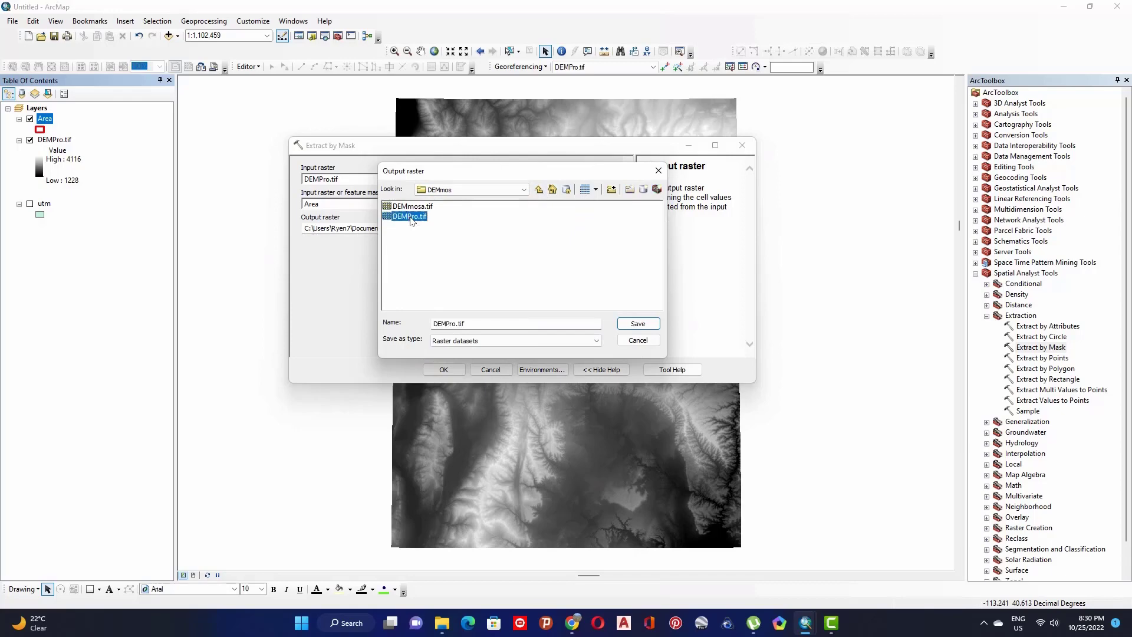
click(455, 323)
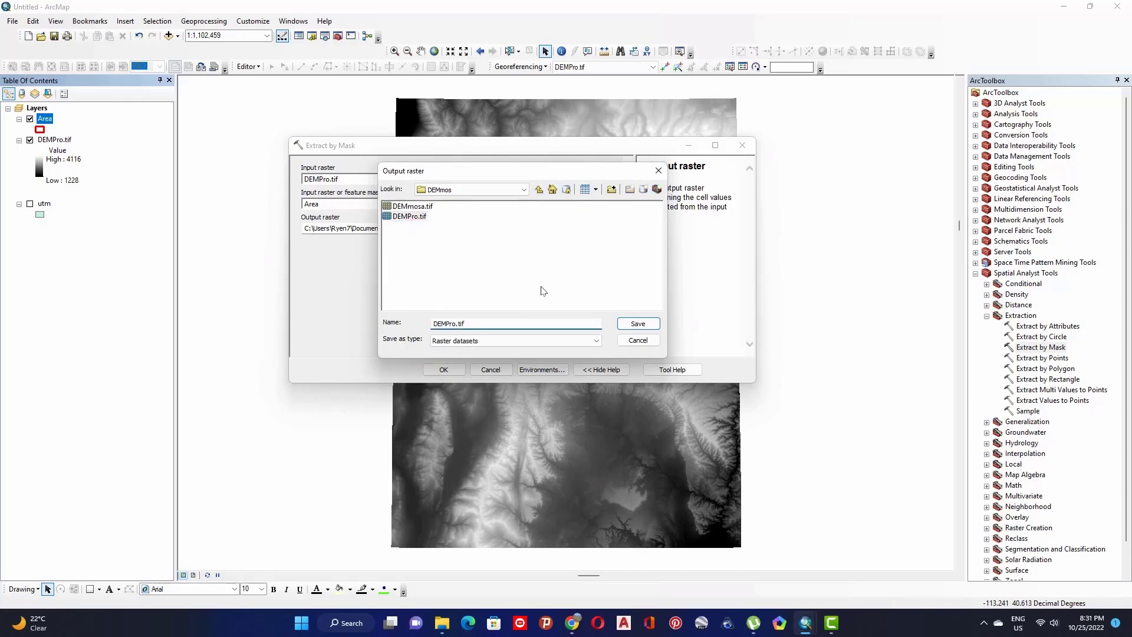
text(2)
click(638, 324)
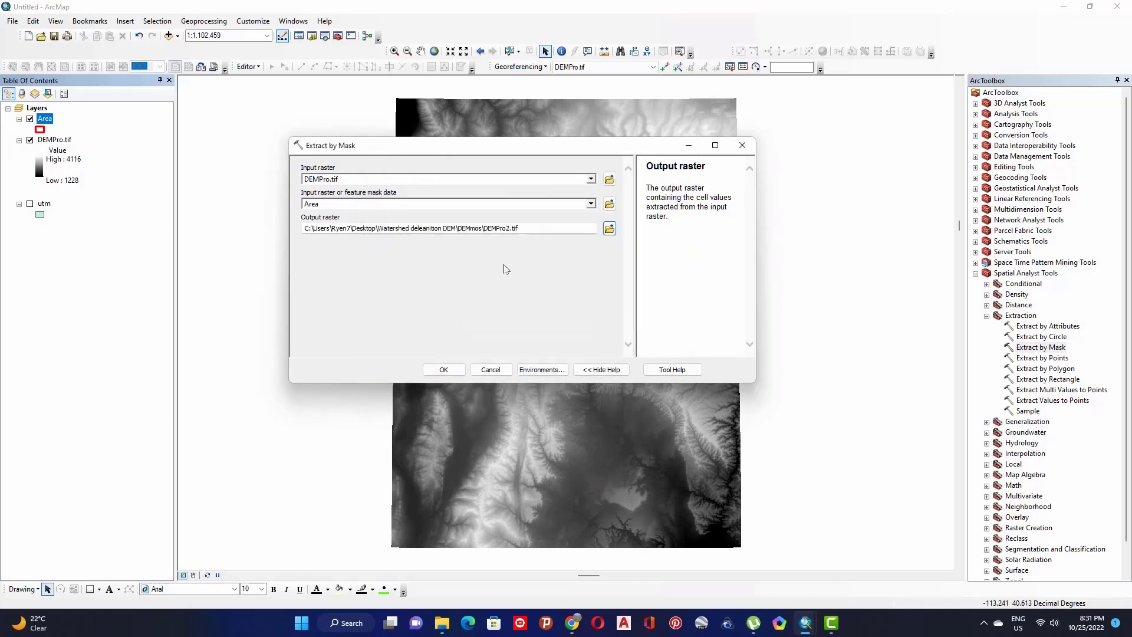
click(443, 369)
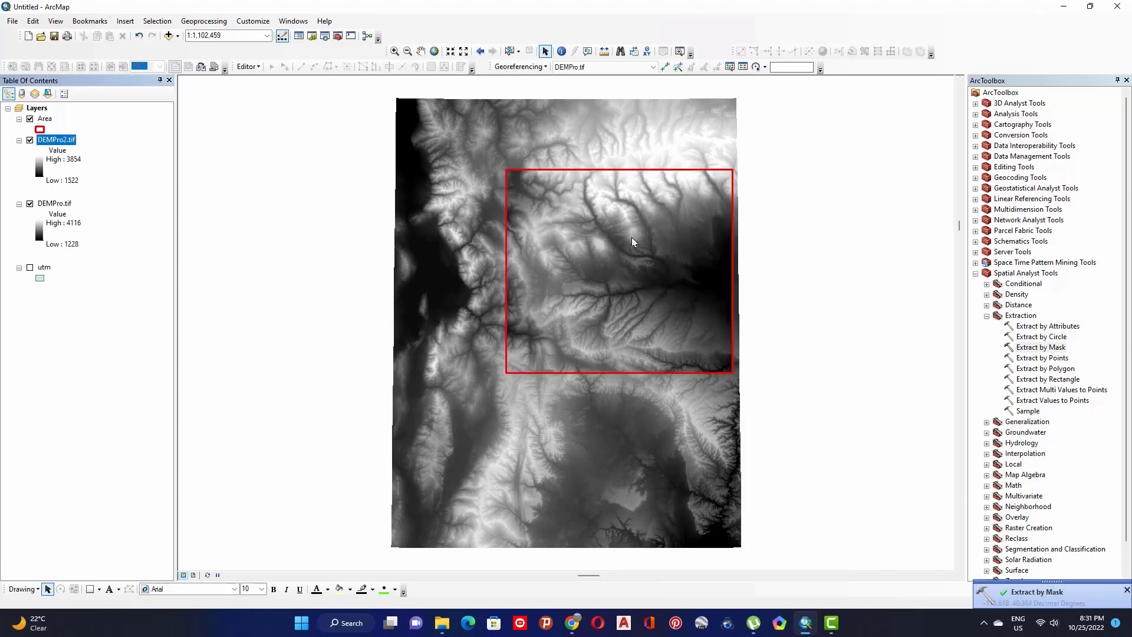
Step: Remove the DEMPro.tif layer, and hide the Area layer so only the extracted DEMPro2.tif raster fills the map
click(56, 203)
right_click(62, 204)
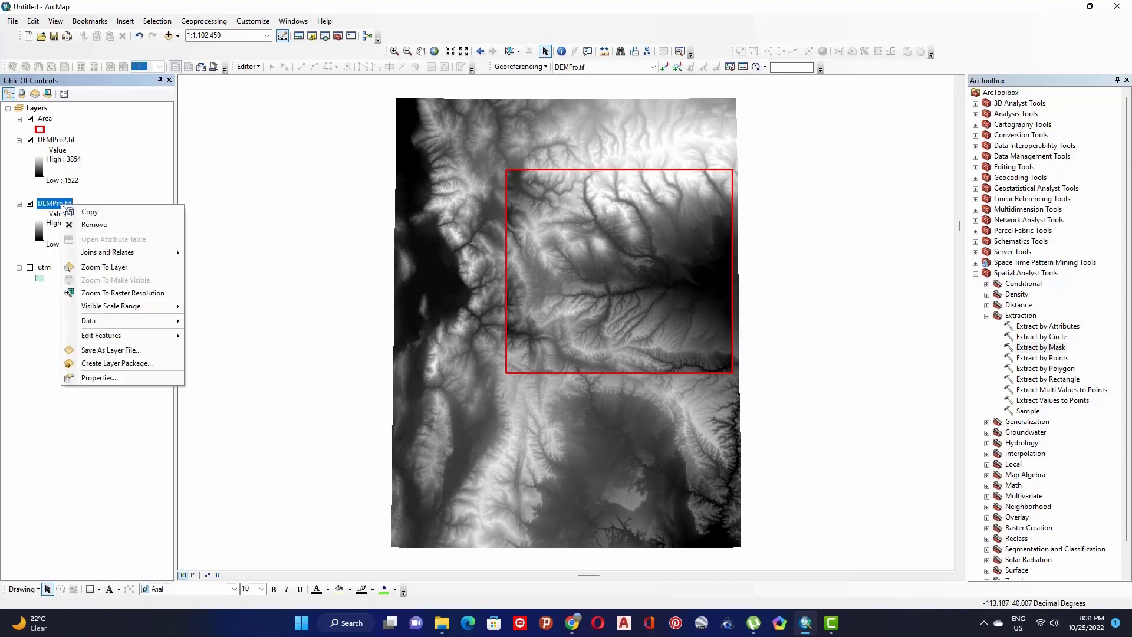
click(93, 224)
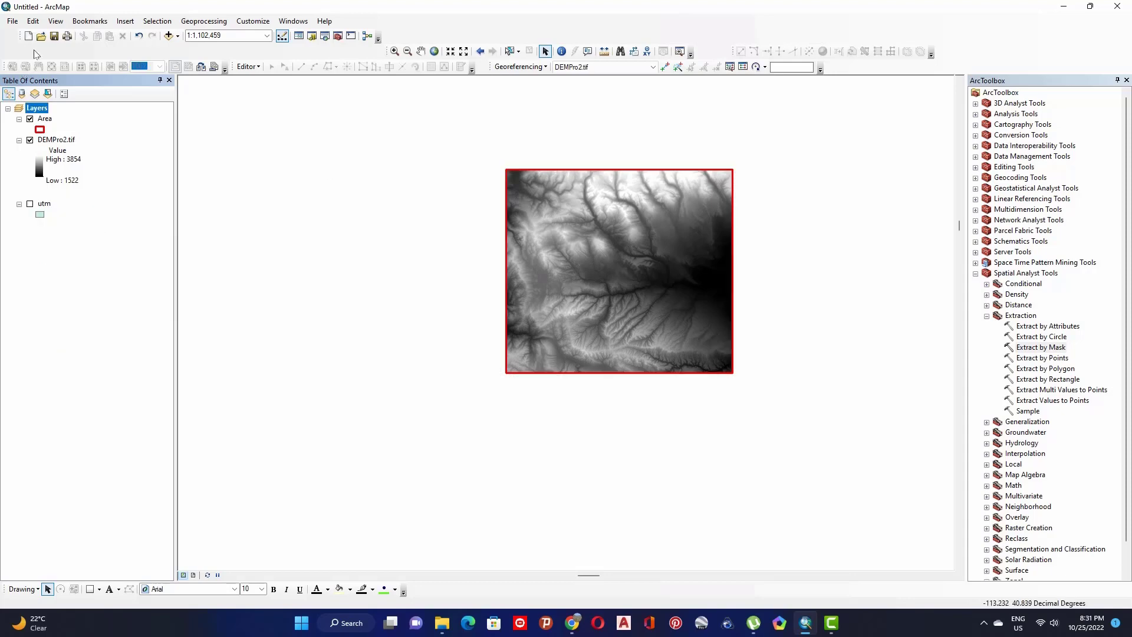
click(394, 51)
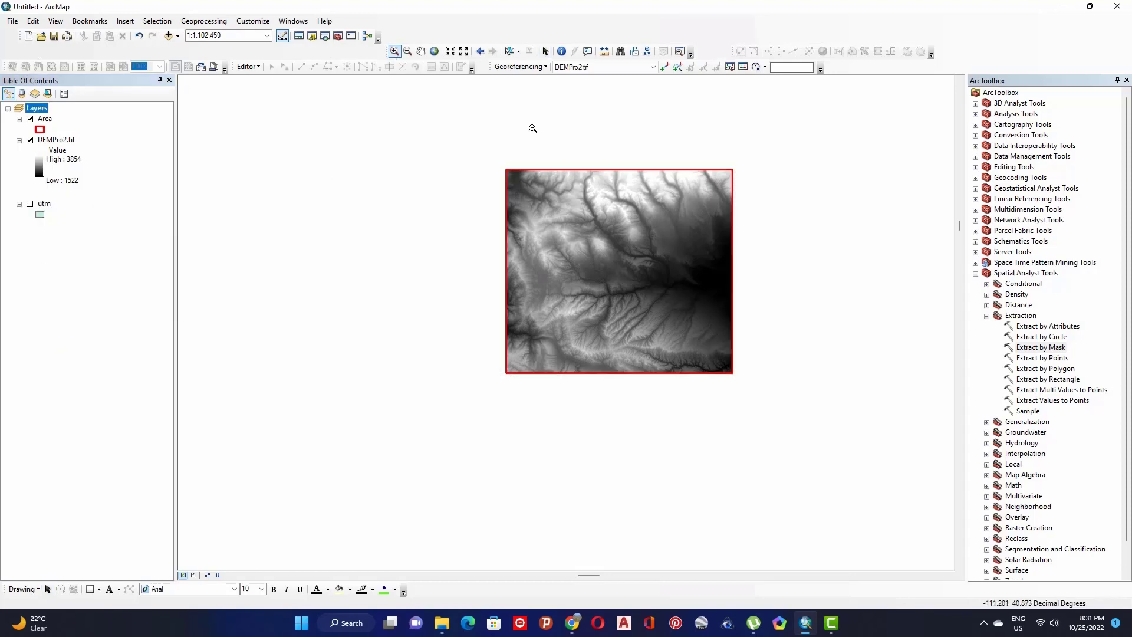
drag(500, 157, 743, 381)
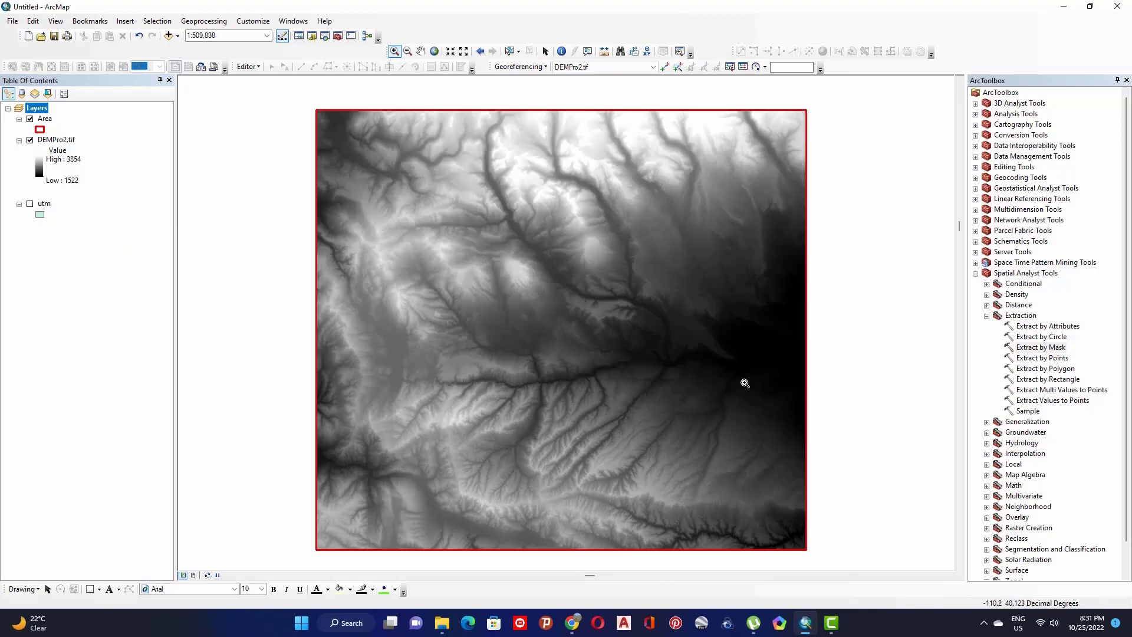
click(29, 119)
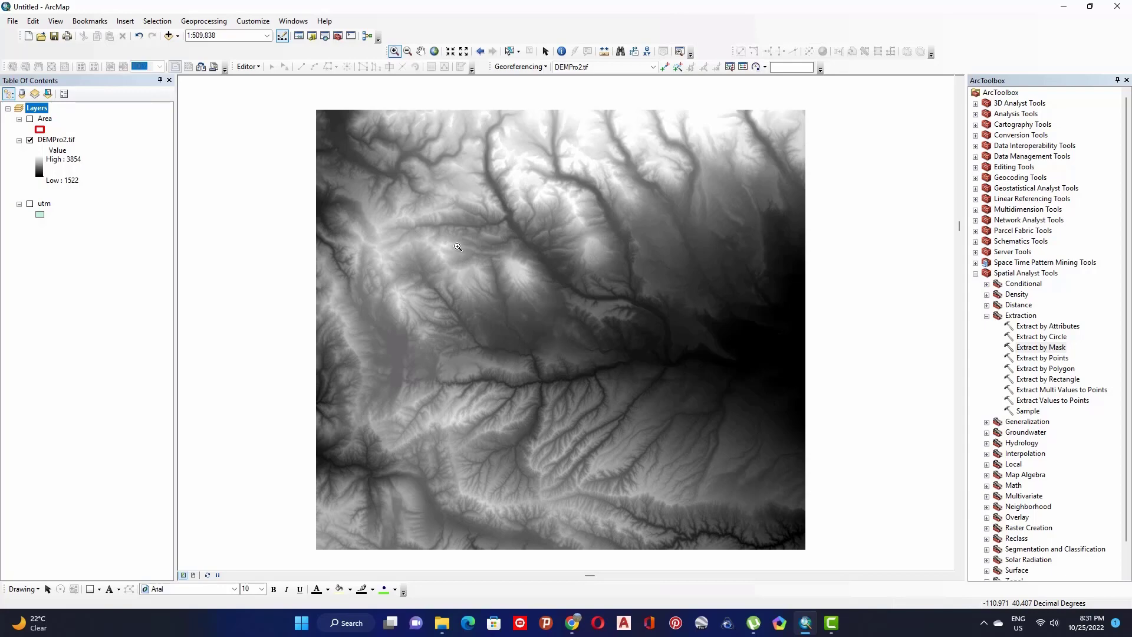
Step: Collapse the Extraction toolset and open the Fill tool from the Spatial Analyst Hydrology toolset
click(986, 316)
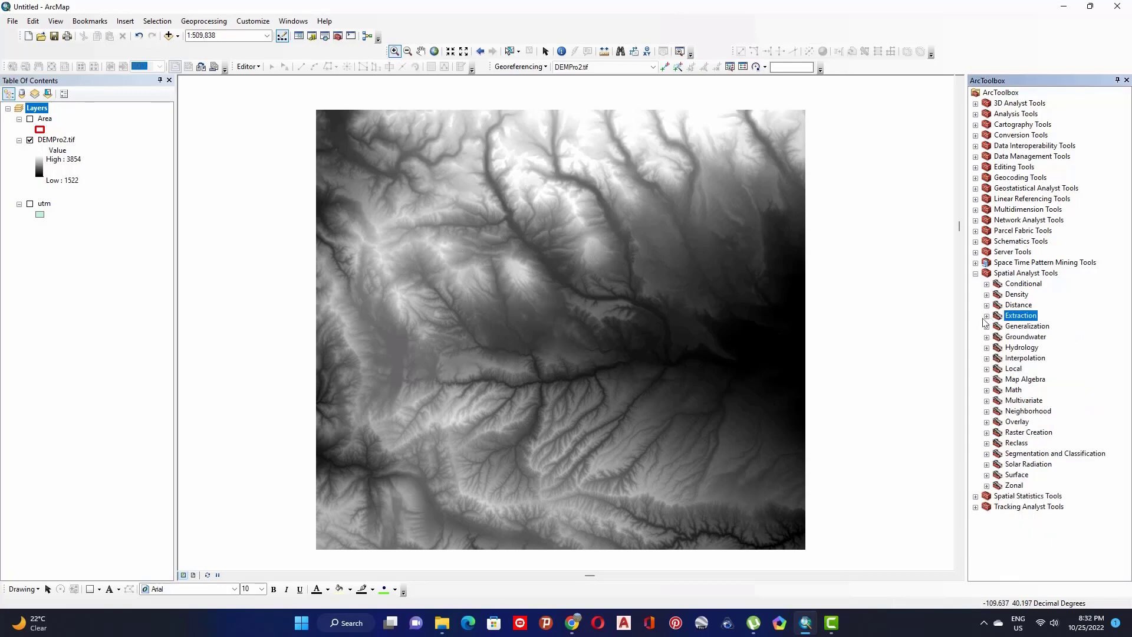
click(1021, 349)
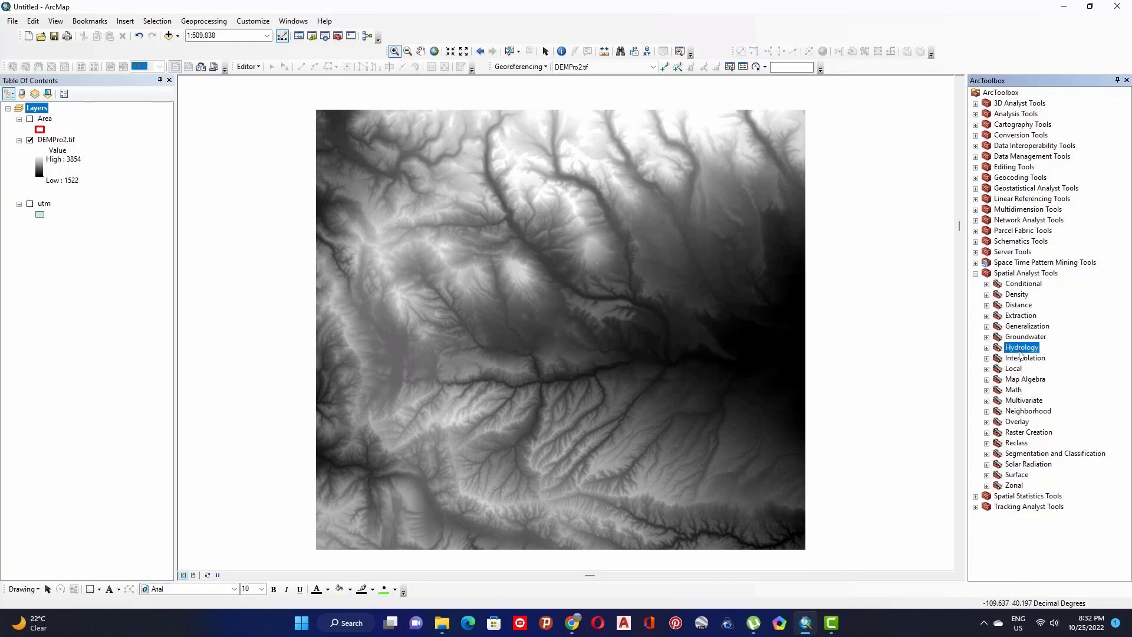
click(987, 349)
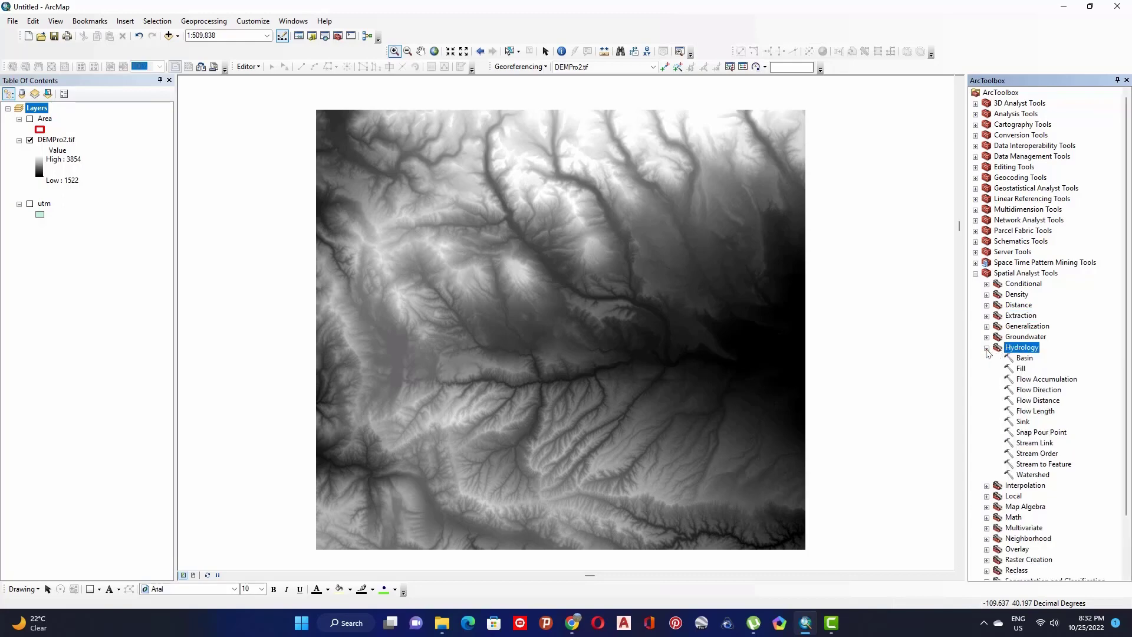
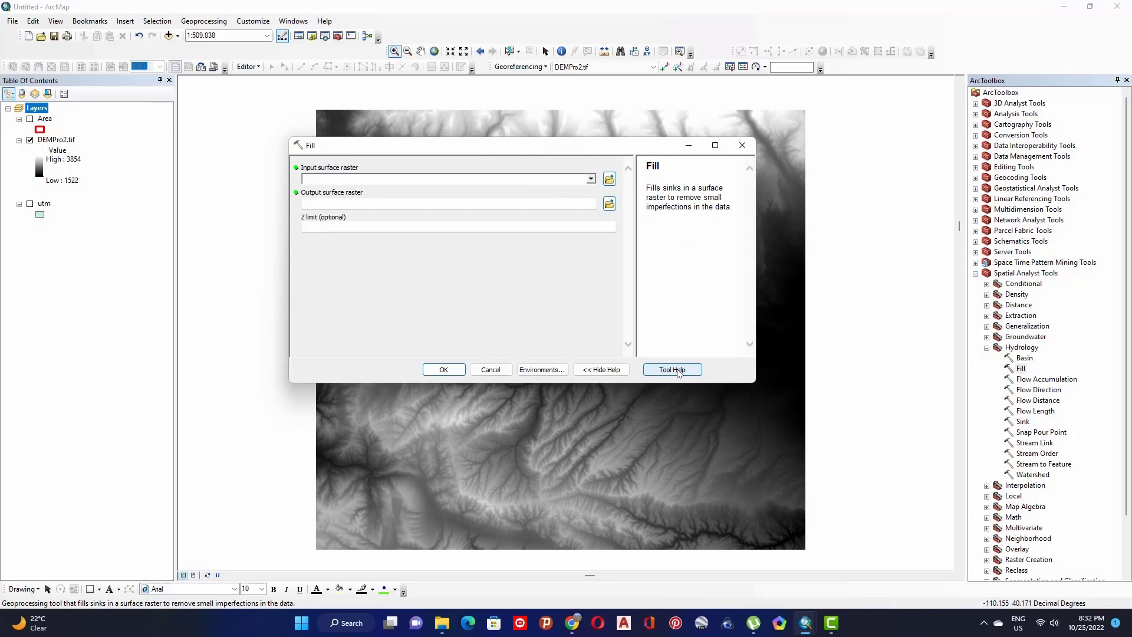
Step: Open the Fill tool's help, search it for "fill", and read the How Fill works topic
click(675, 369)
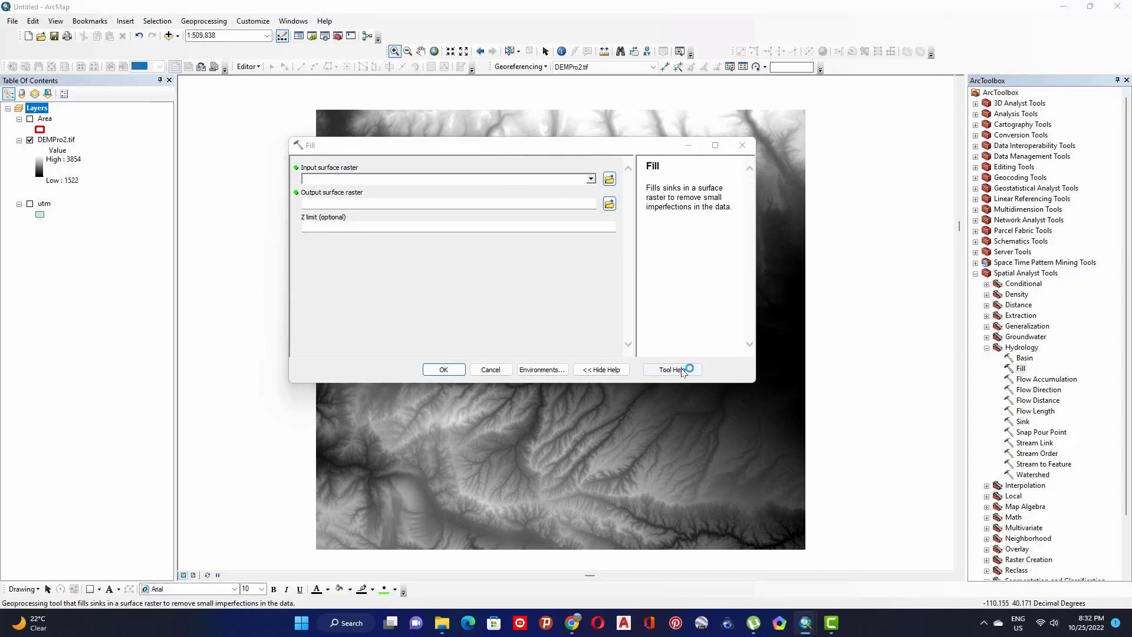
click(120, 83)
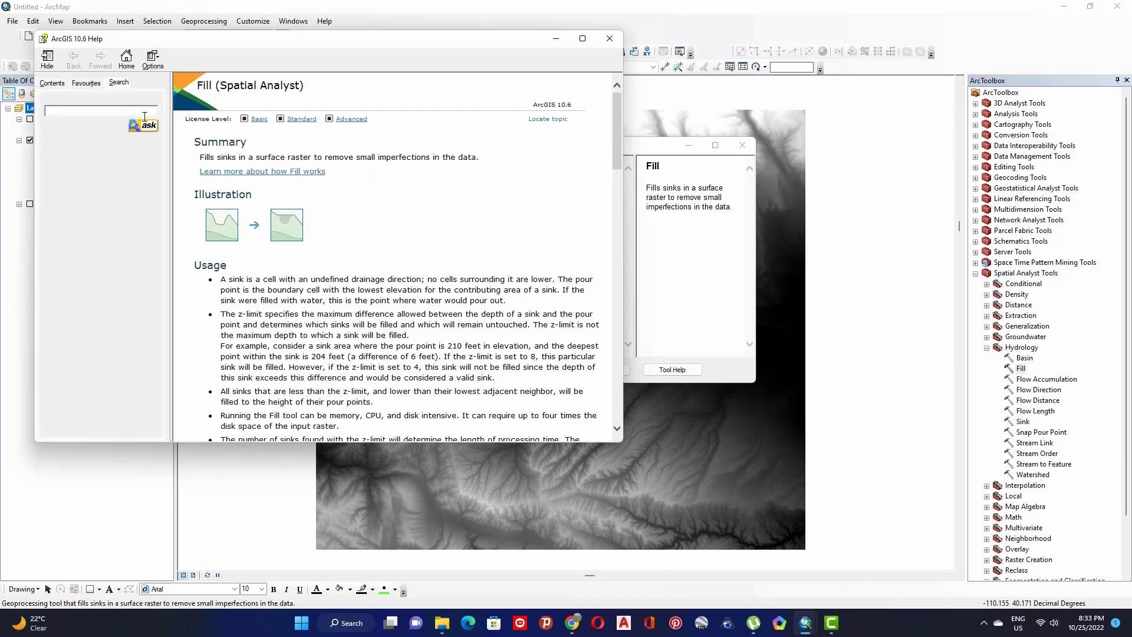
click(131, 112)
text(fill)
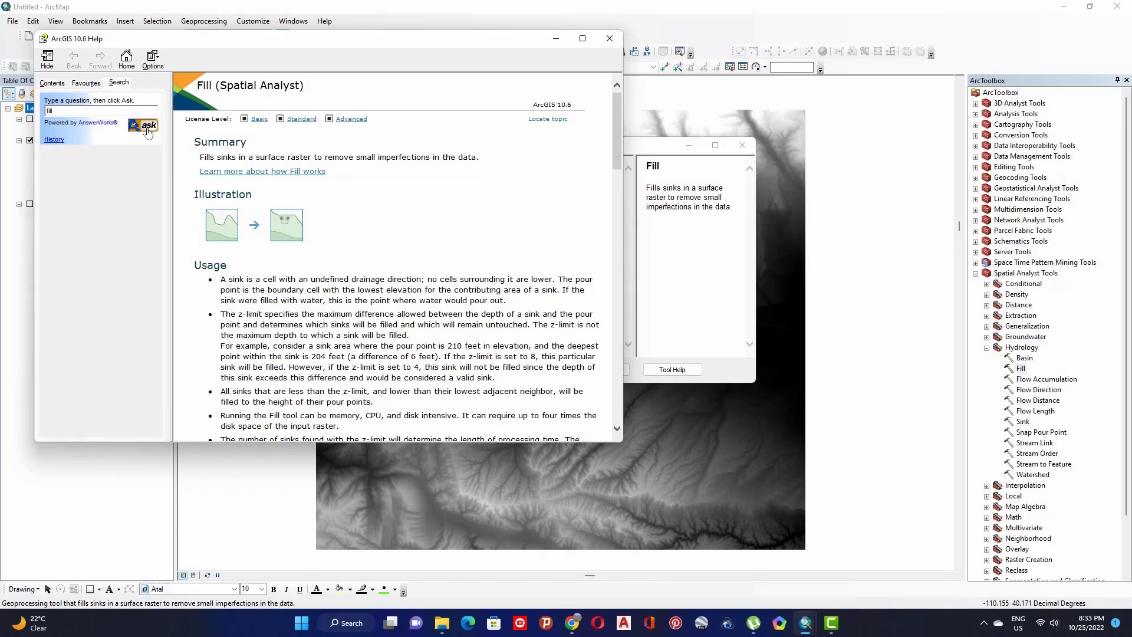
click(144, 125)
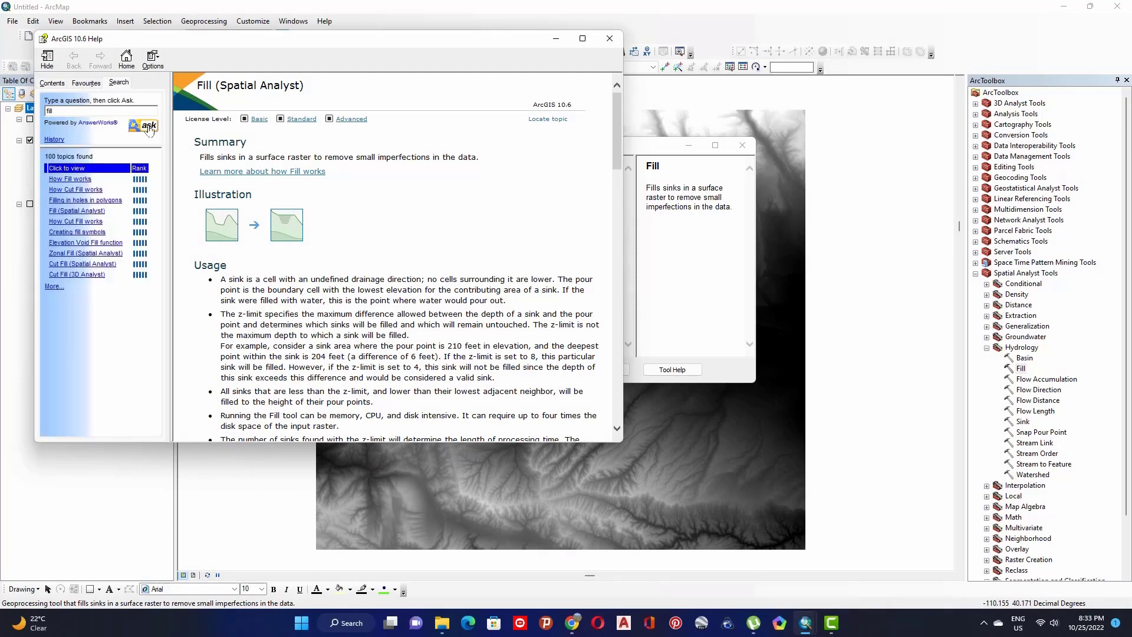
click(81, 181)
mouse_move(235, 225)
mouse_down()
mouse_move(244, 264)
mouse_move(230, 267)
mouse_move(230, 225)
mouse_up()
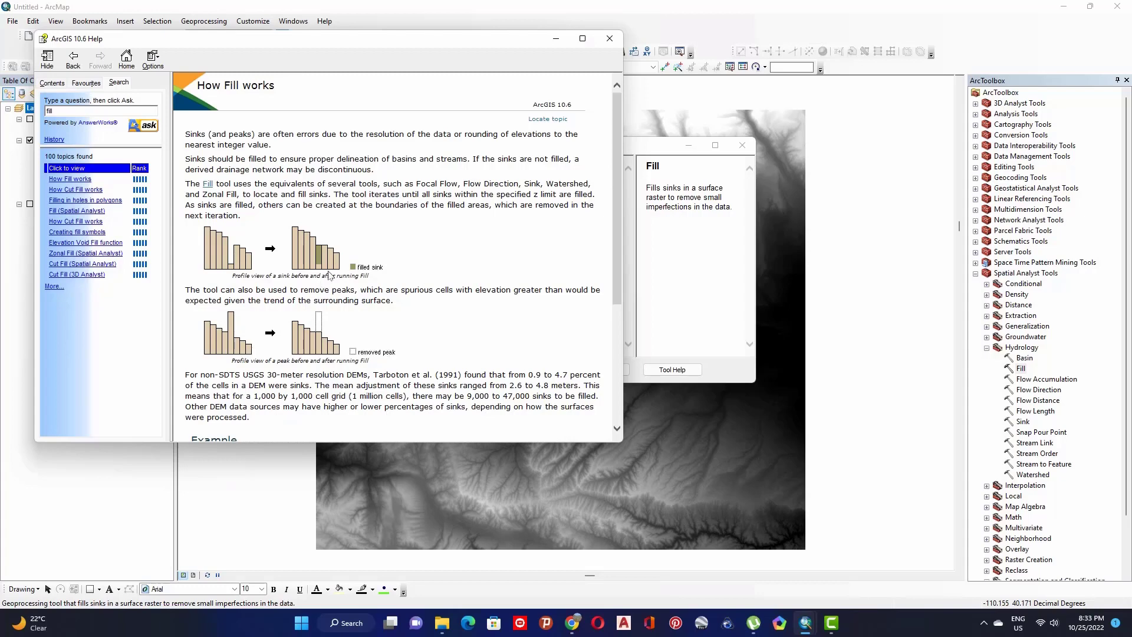
click(610, 39)
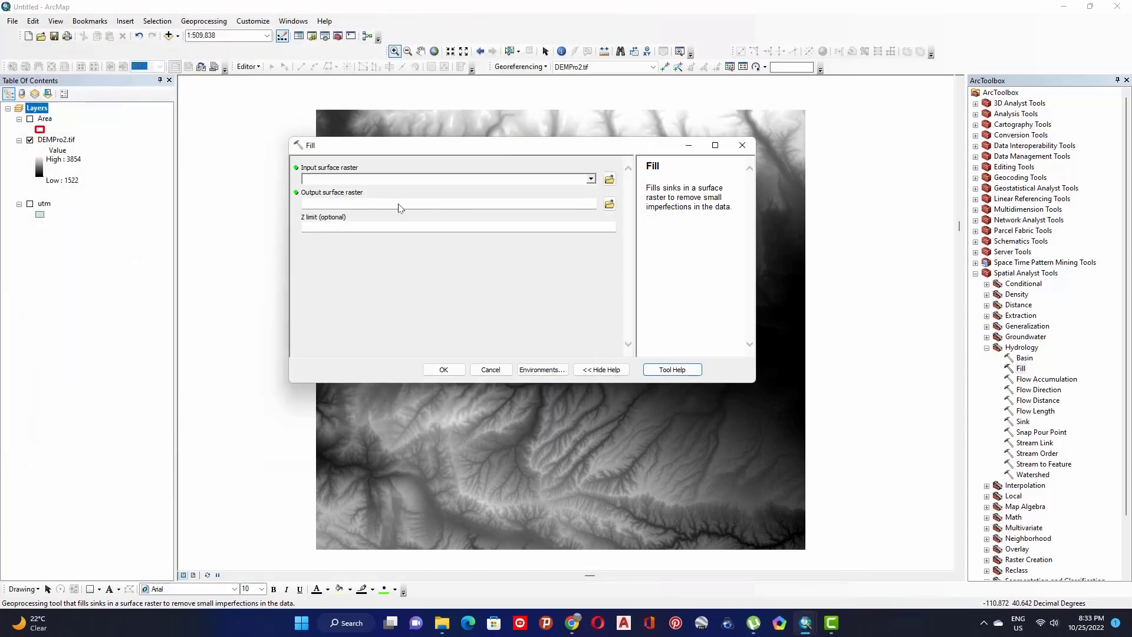
Step: Set DEMPro2.tif as the input surface raster of the Fill tool
click(371, 180)
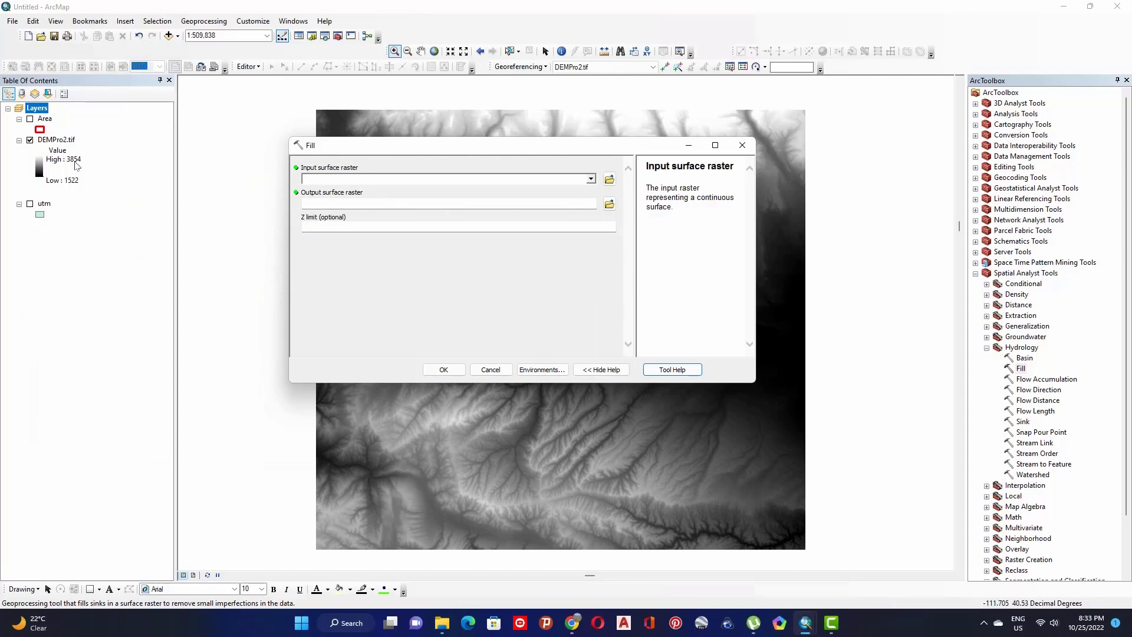
click(62, 140)
drag(62, 142, 351, 179)
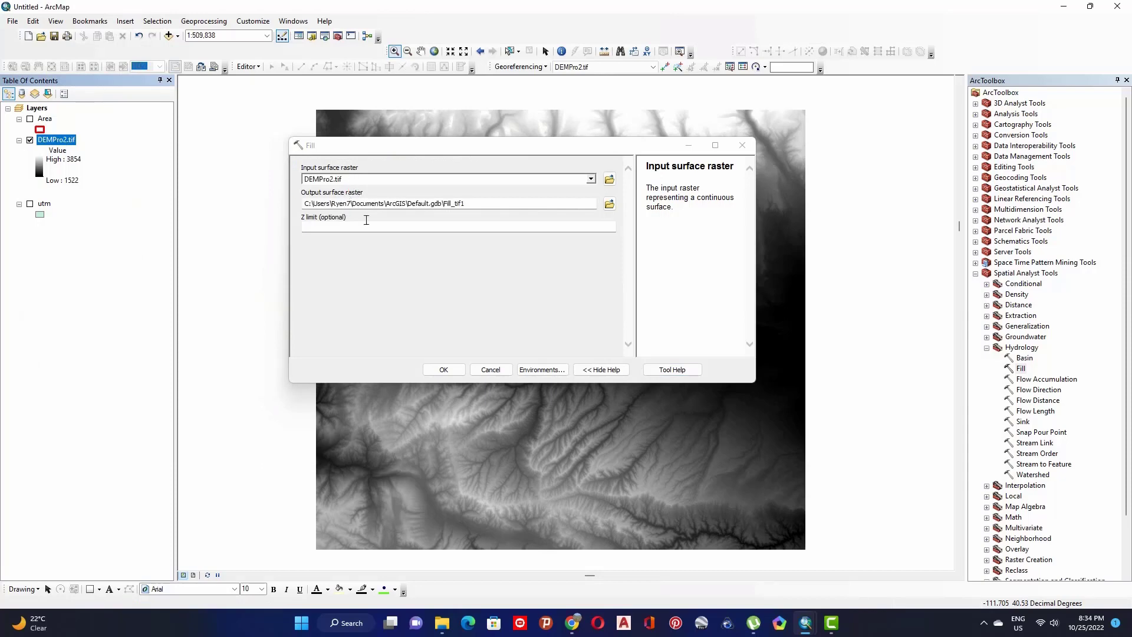
Step: Create a folder named Hydrological inside Watershed deleanition DEM as the save location for the filled surface raster
click(611, 204)
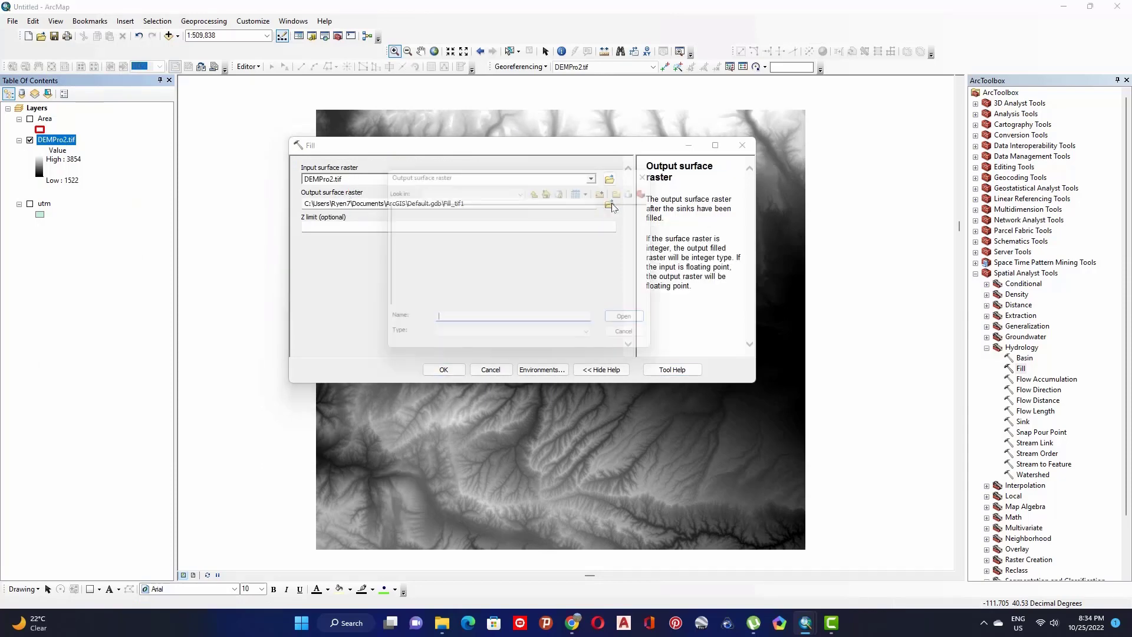
click(540, 189)
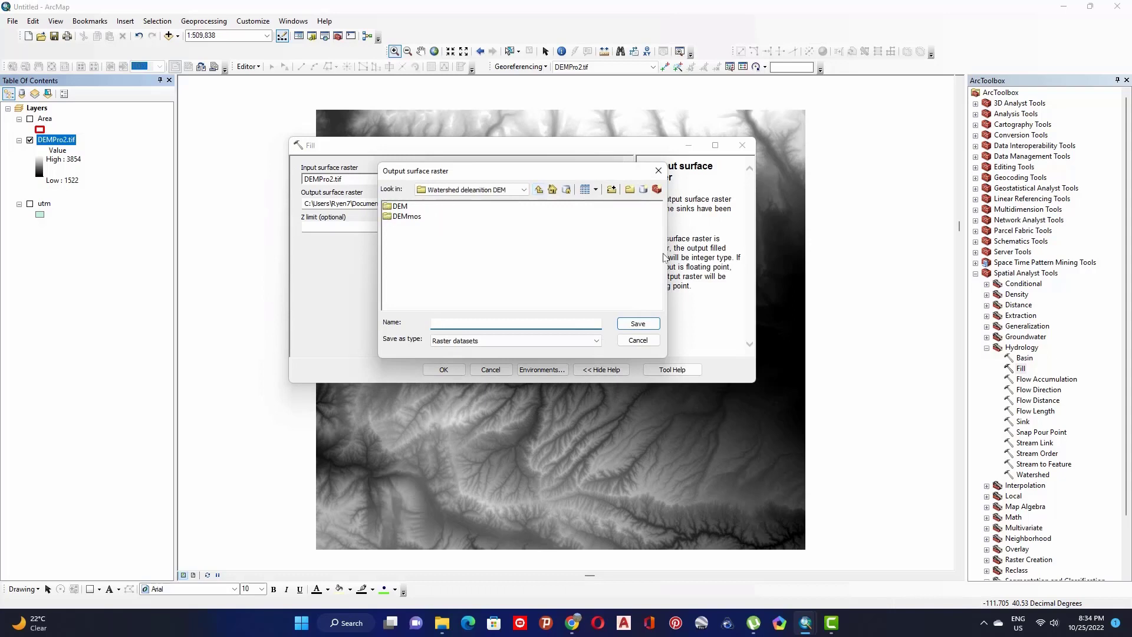
click(630, 189)
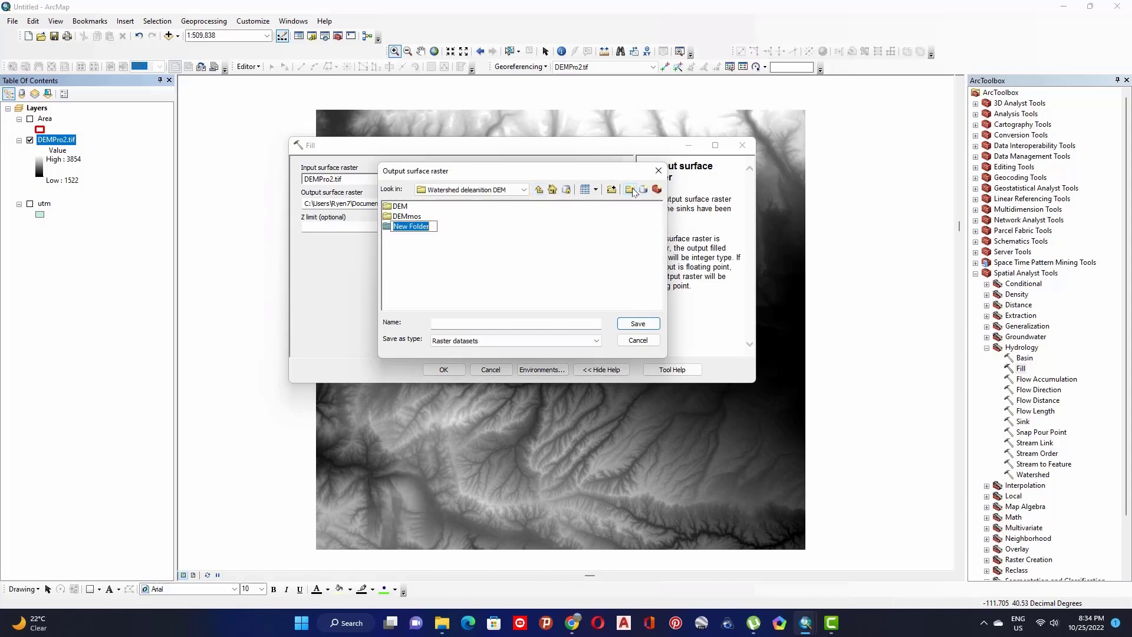
text(Hydrological)
click(523, 233)
double_click(413, 227)
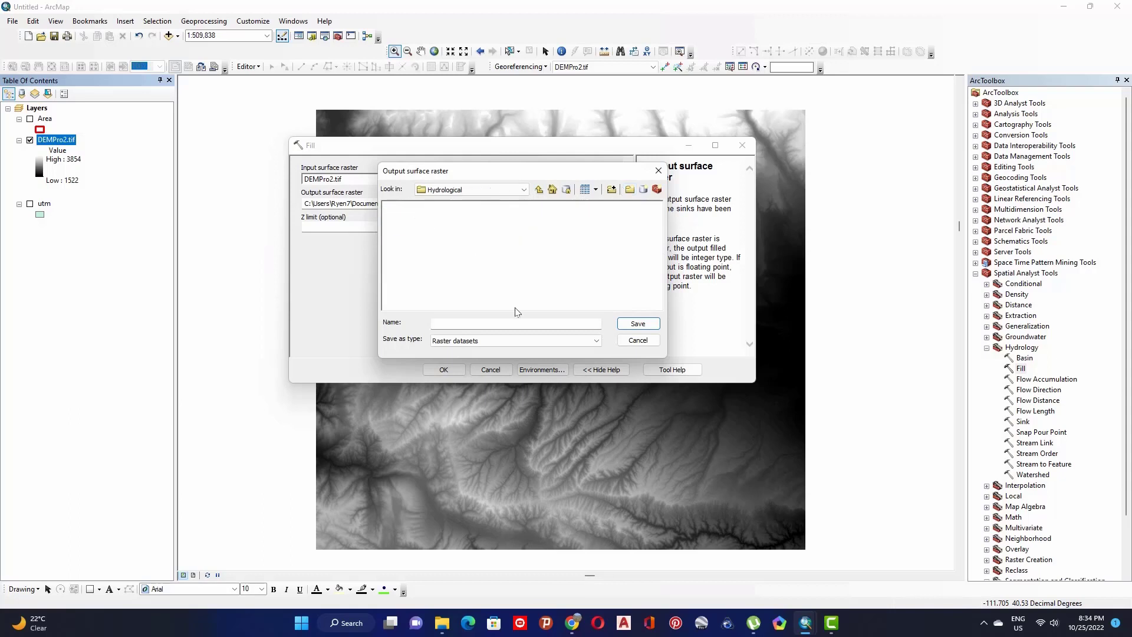
Step: Name the output surface raster Fill and run the Fill tool without a Z limit
click(492, 324)
click(639, 324)
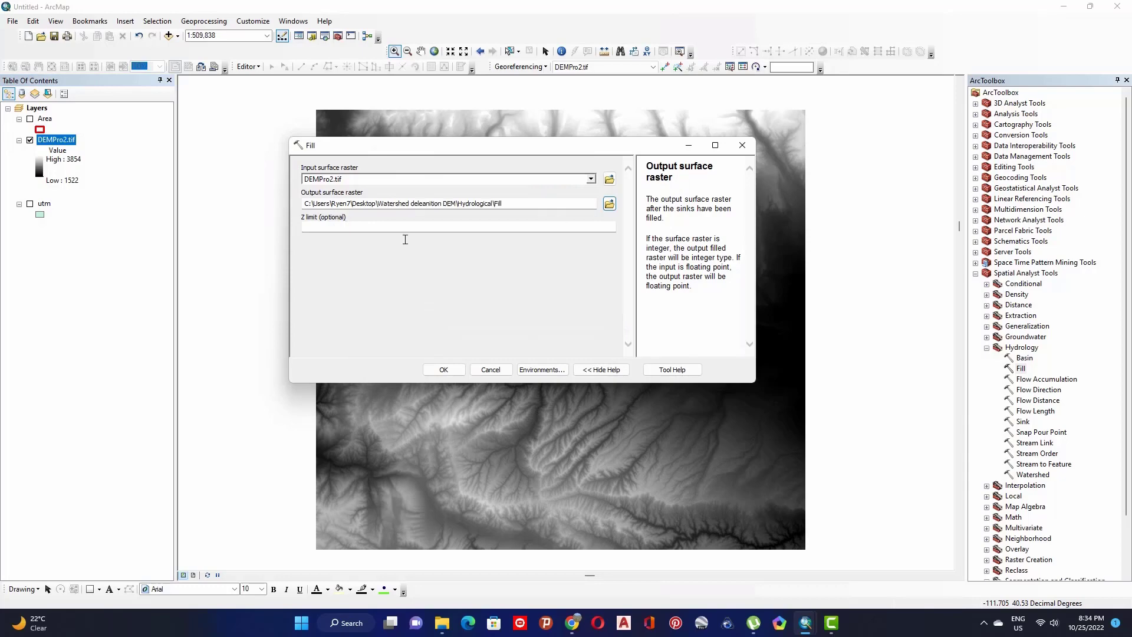
click(451, 374)
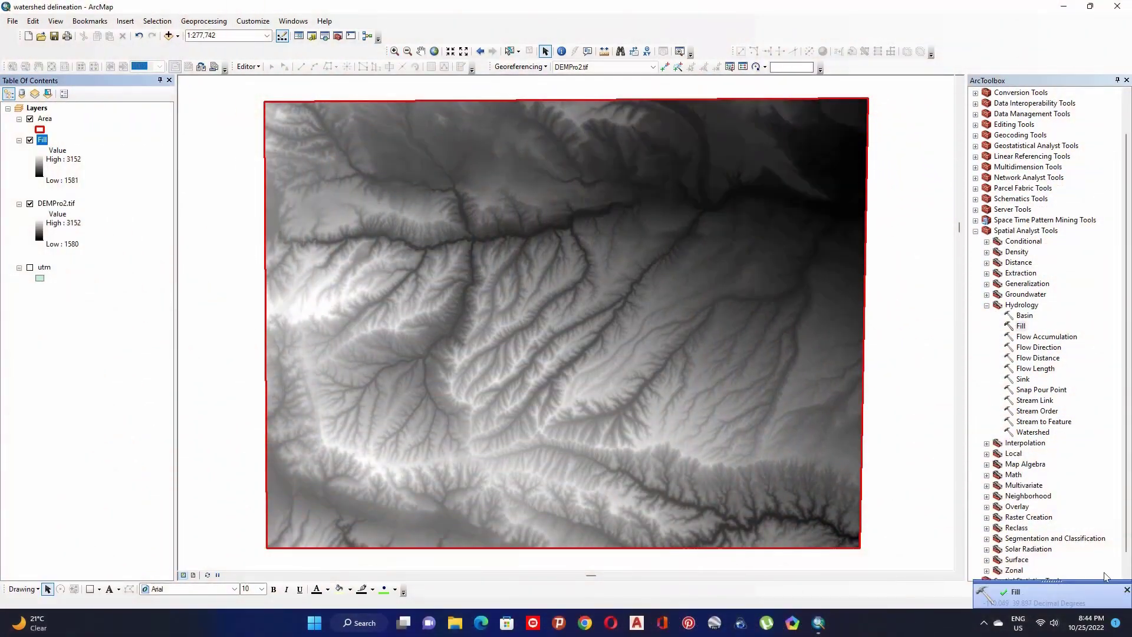
click(1126, 589)
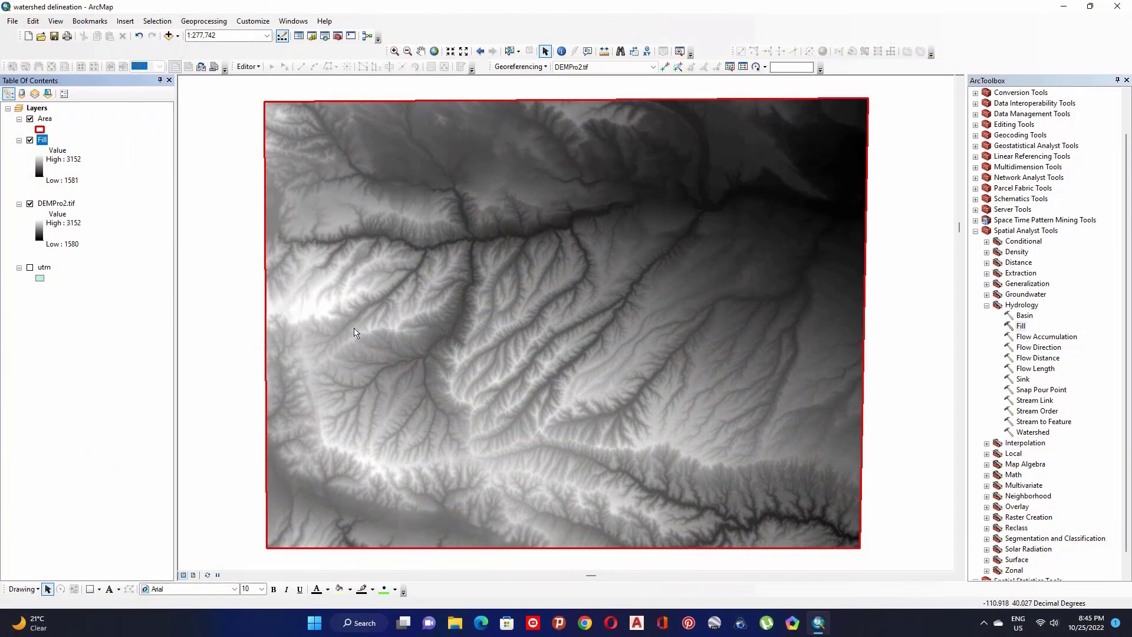
Step: Open the Flow Direction tool and set the Fill layer as its input surface raster
click(1039, 347)
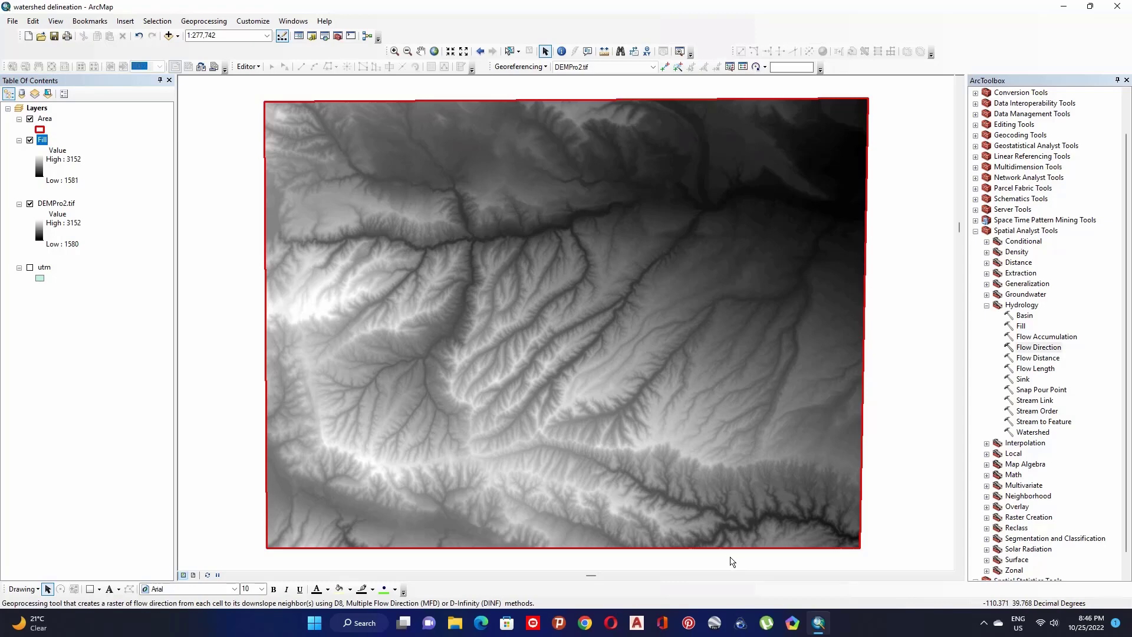
click(1036, 349)
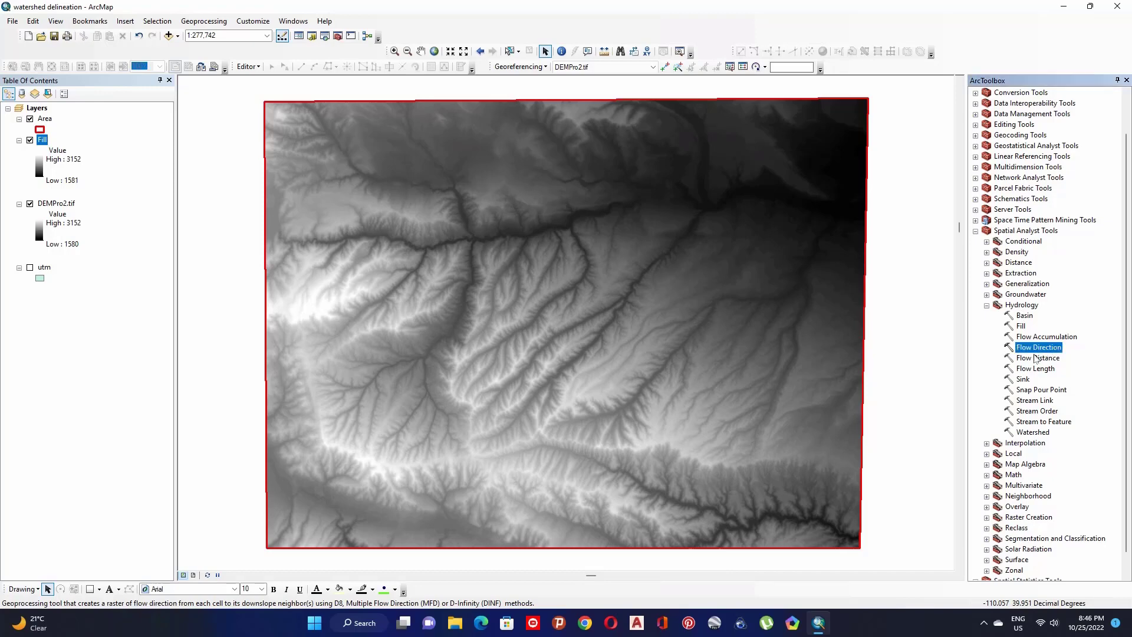
double_click(1039, 350)
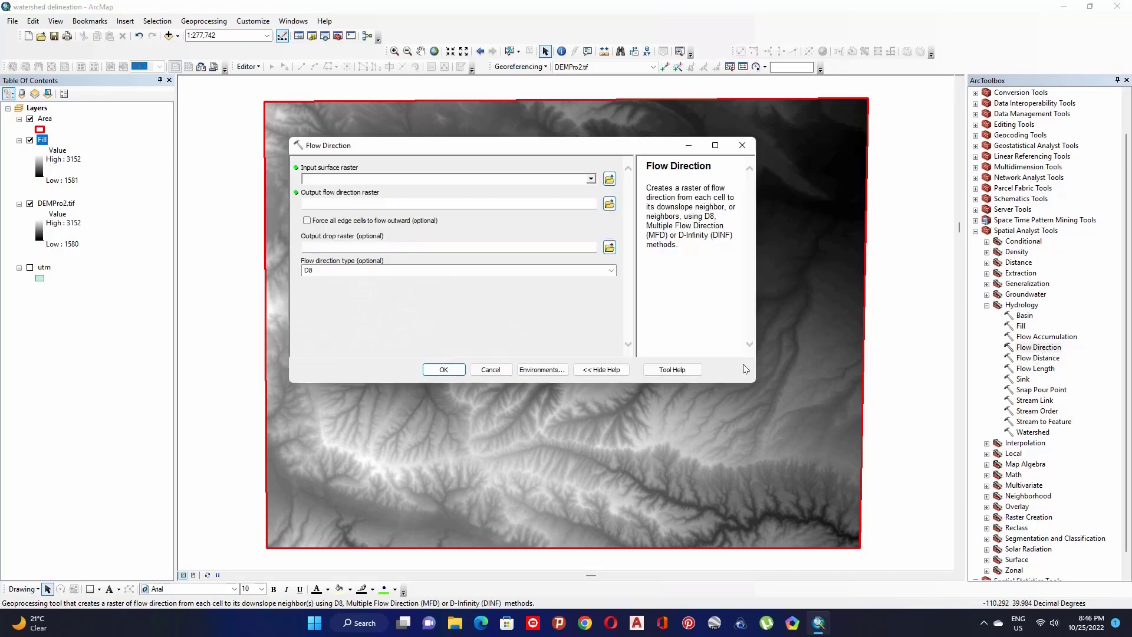
click(343, 180)
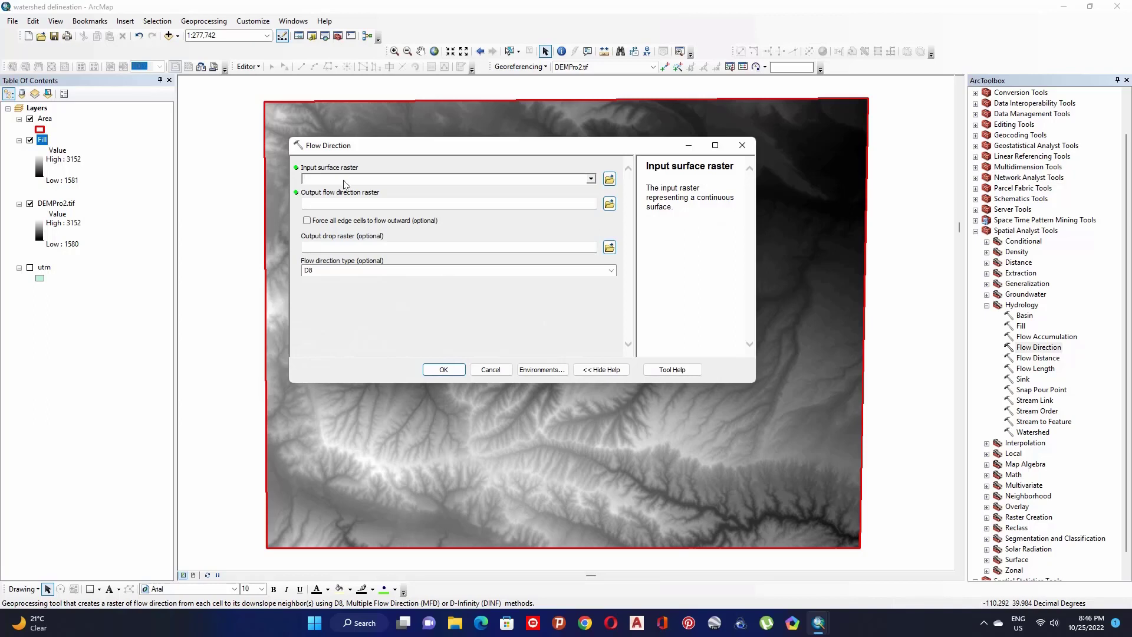
drag(43, 142, 337, 178)
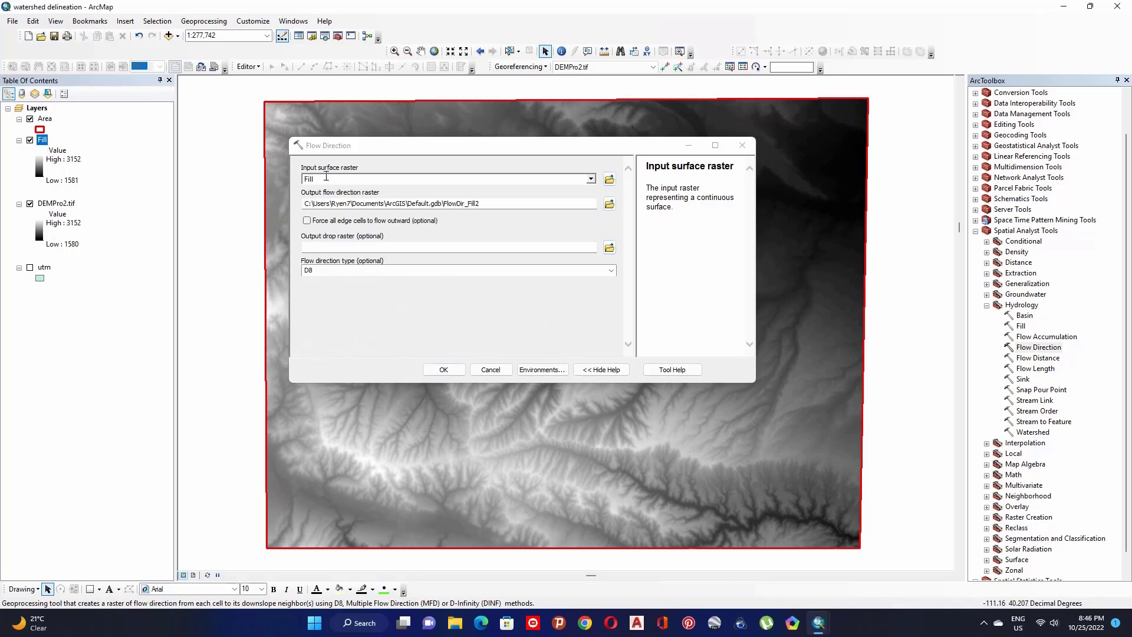
Step: Save the output flow direction raster as FlowDir in the Hydrological folder and run the Flow Direction tool with the D8 type
click(610, 204)
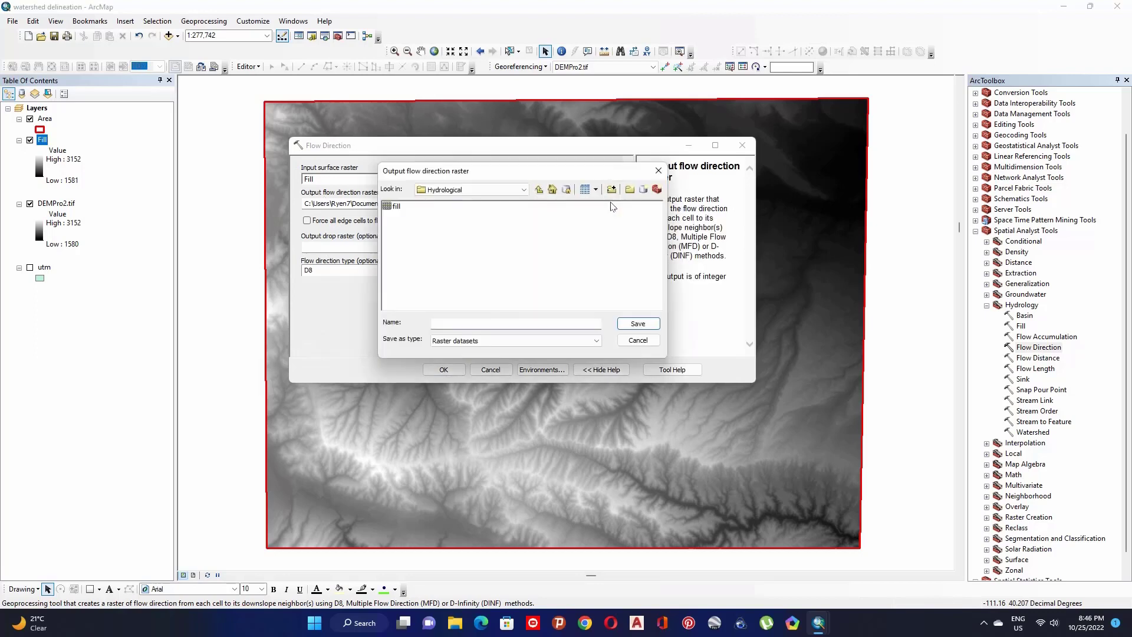
click(451, 323)
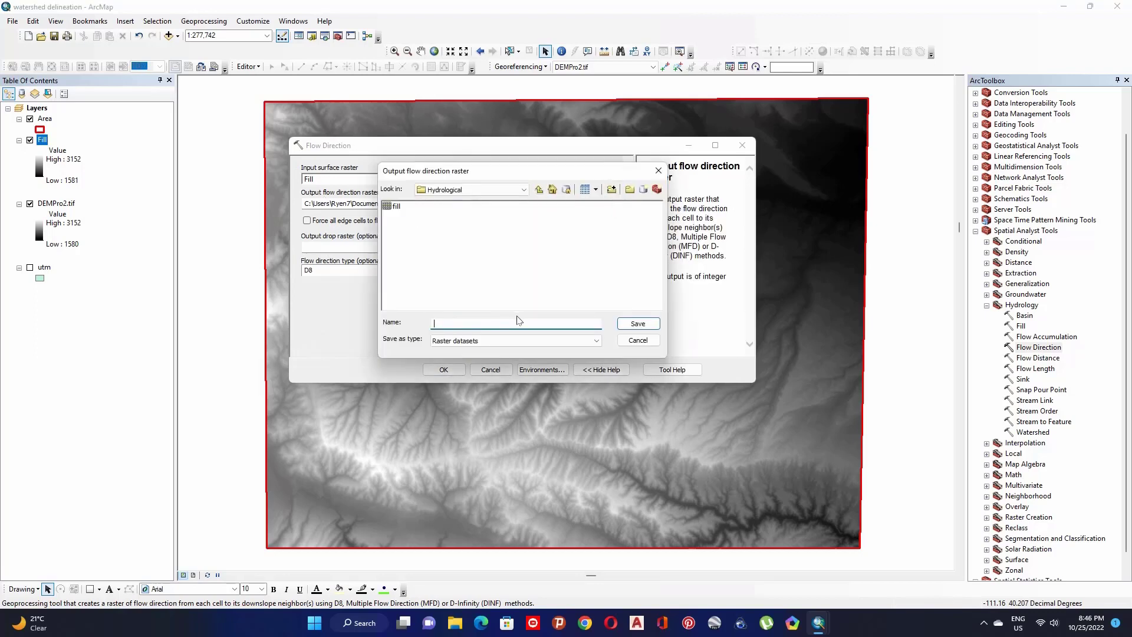
text(FlowDir)
click(639, 323)
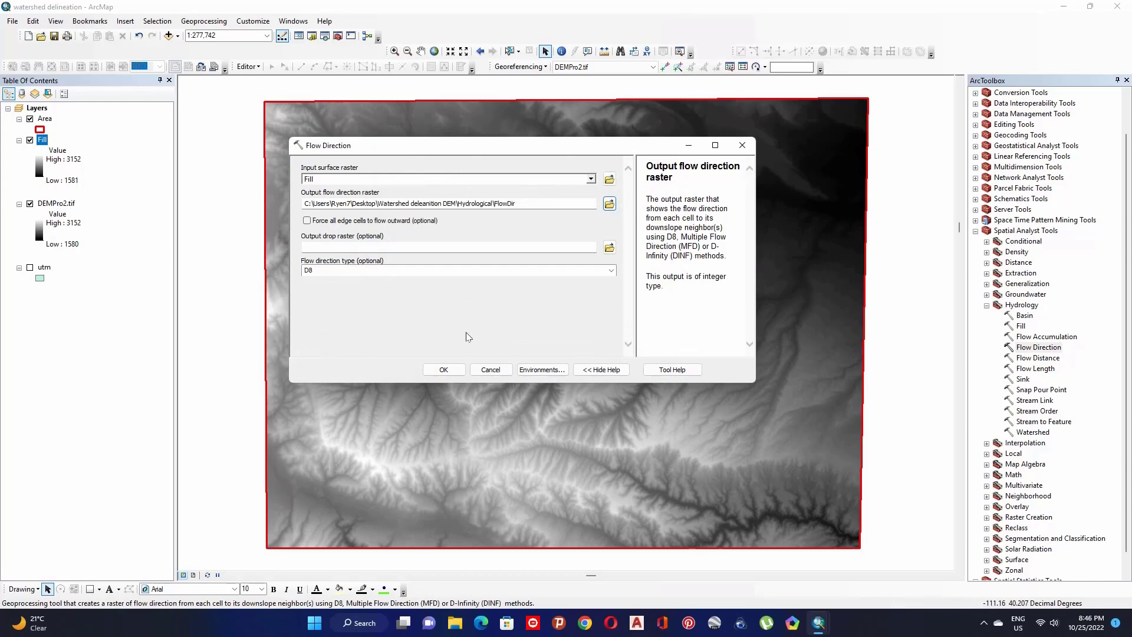
click(454, 374)
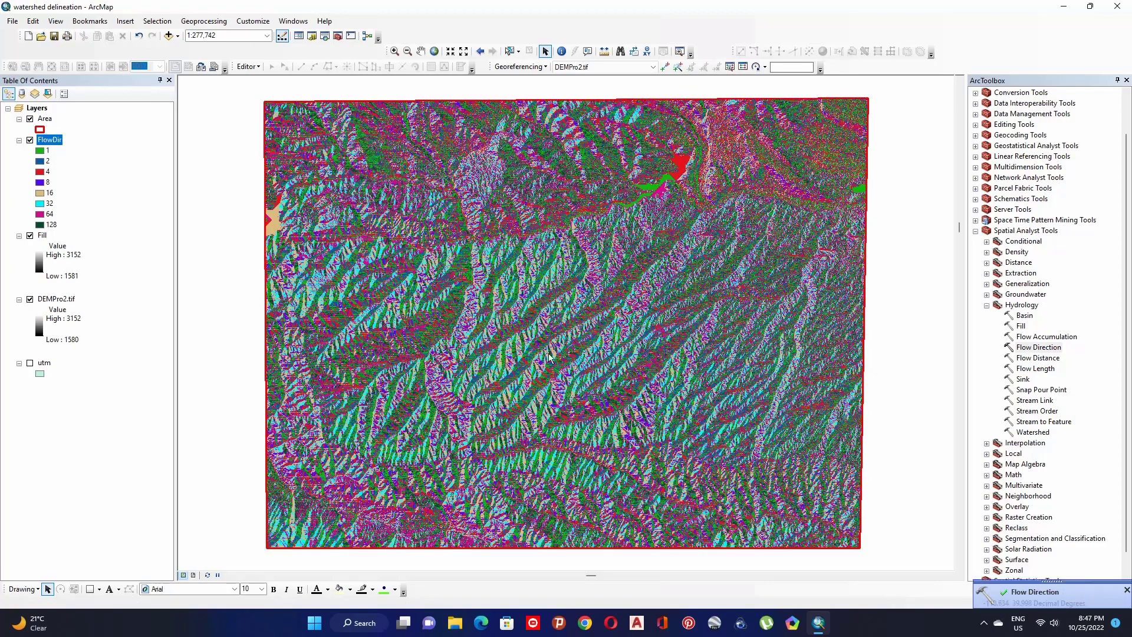
click(1125, 590)
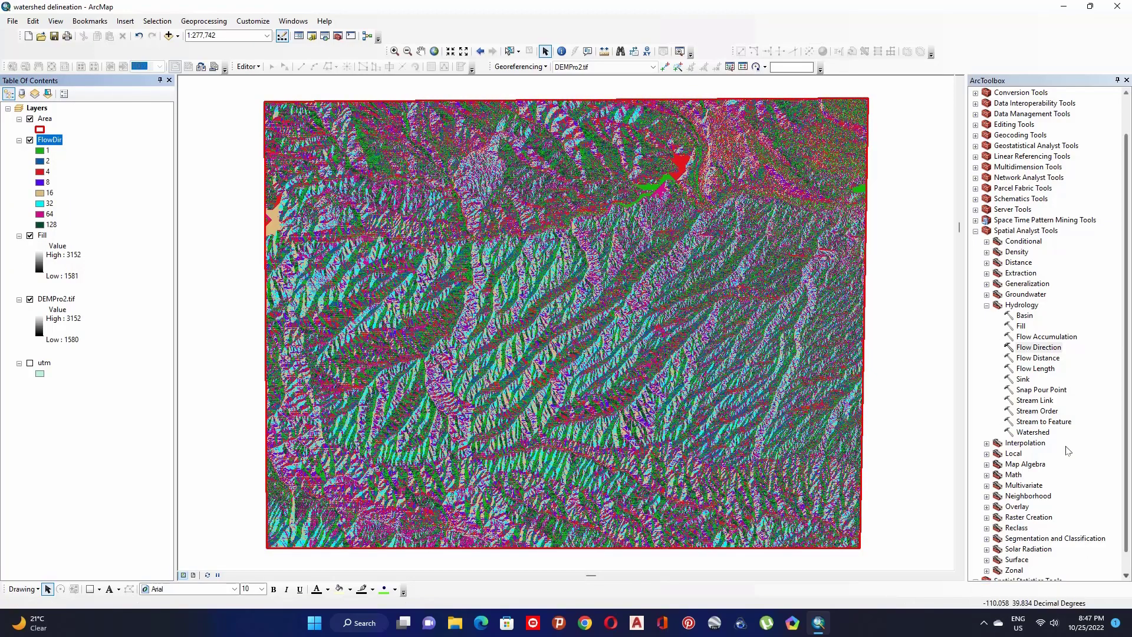
Step: Open the Flow Accumulation tool and set the FlowDir layer as its input flow direction raster
double_click(1067, 338)
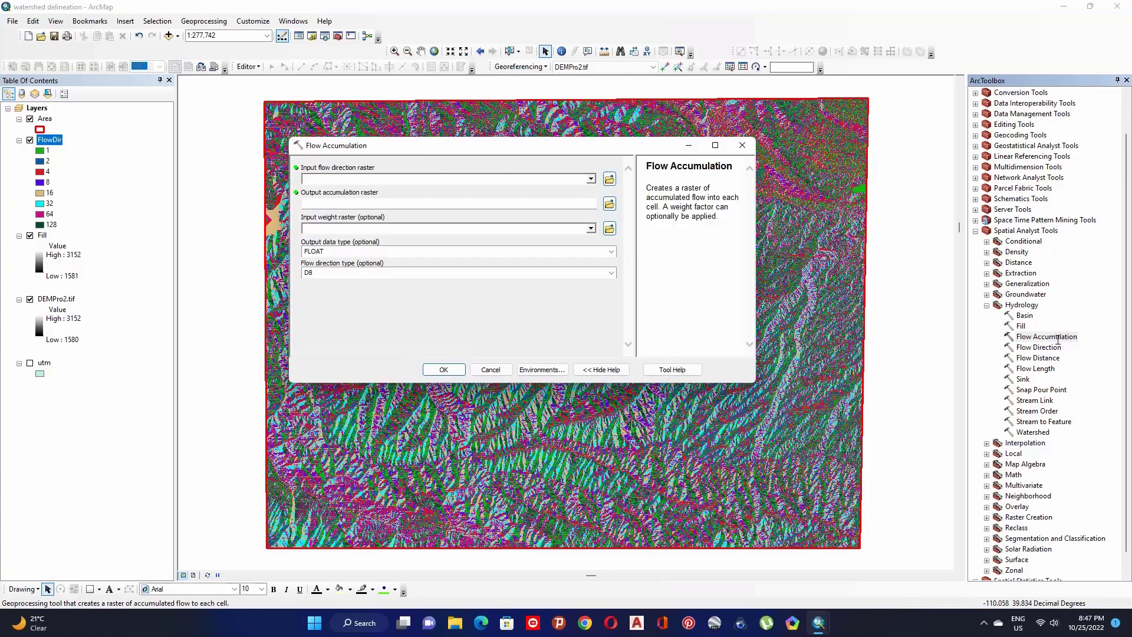
click(340, 177)
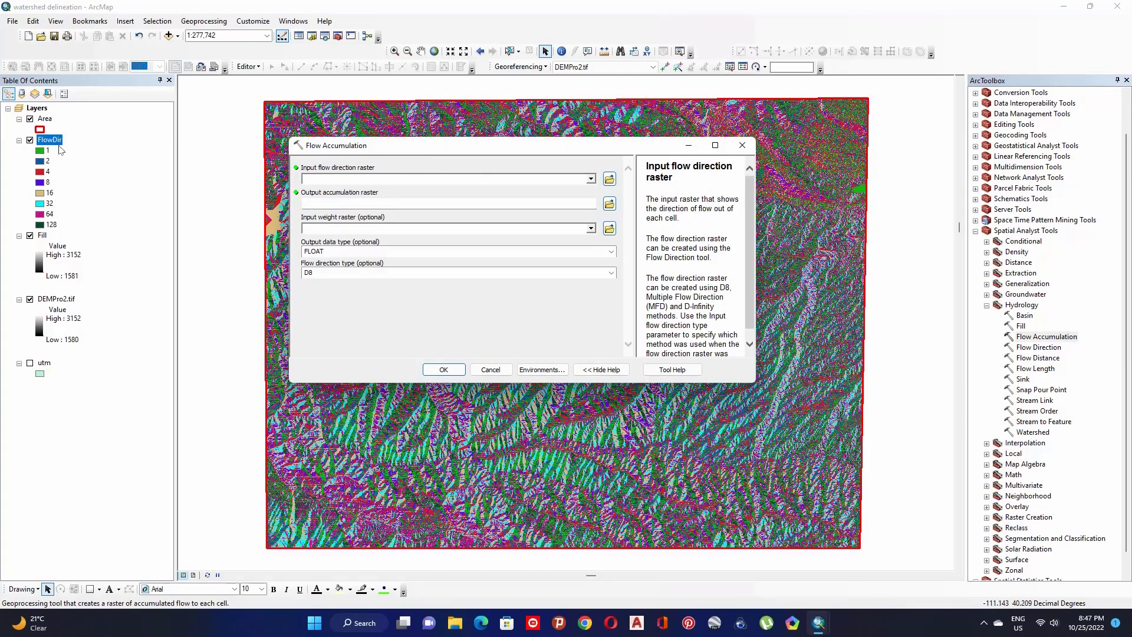
drag(56, 142, 321, 179)
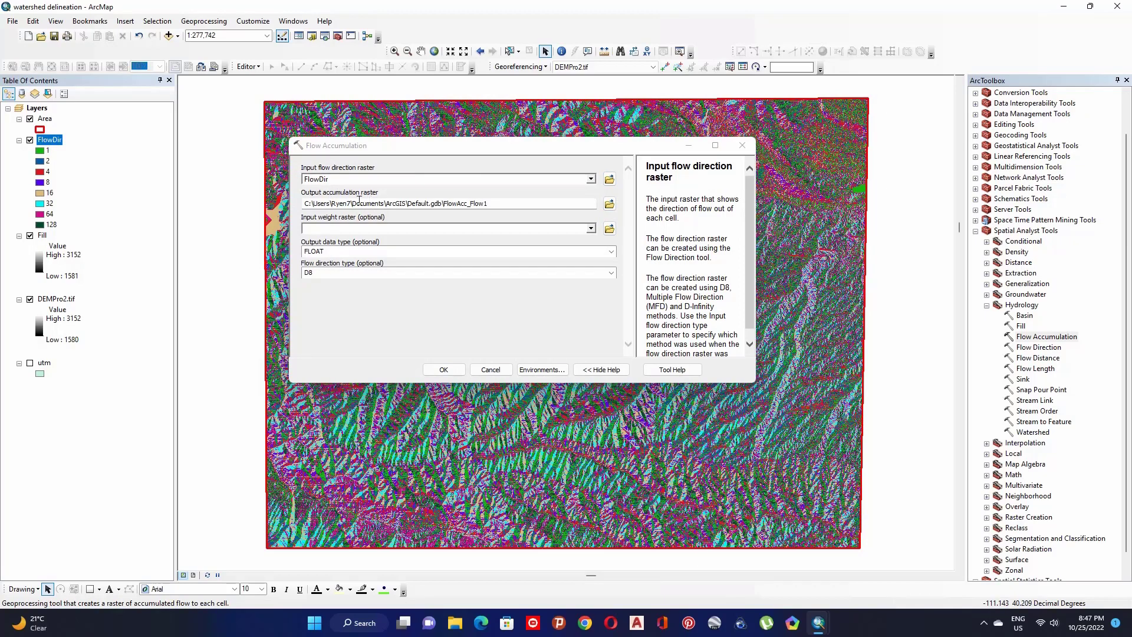
Step: Save the output accumulation raster as flowAcc in the Hydrological folder and run the Flow Accumulation tool with FLOAT output and D8 type
click(609, 204)
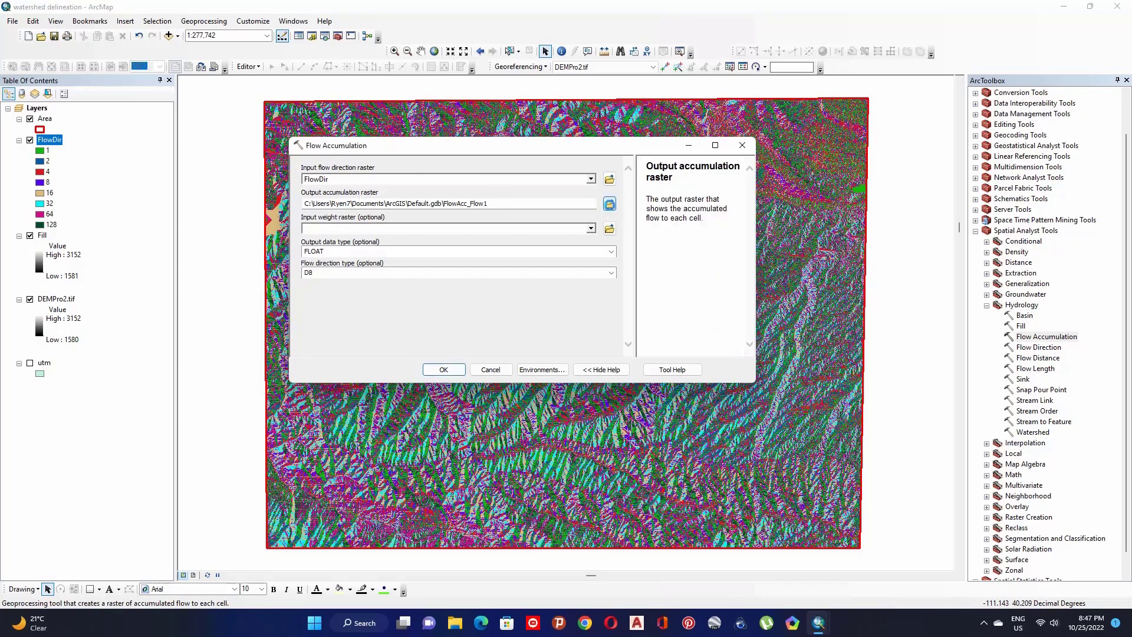
click(404, 216)
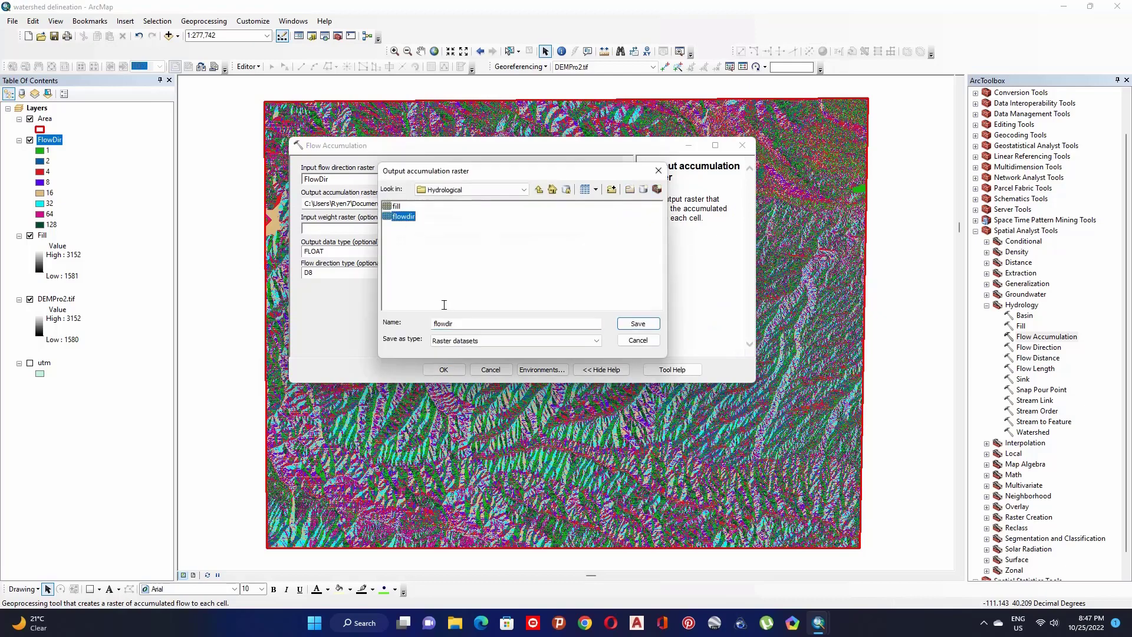
click(471, 323)
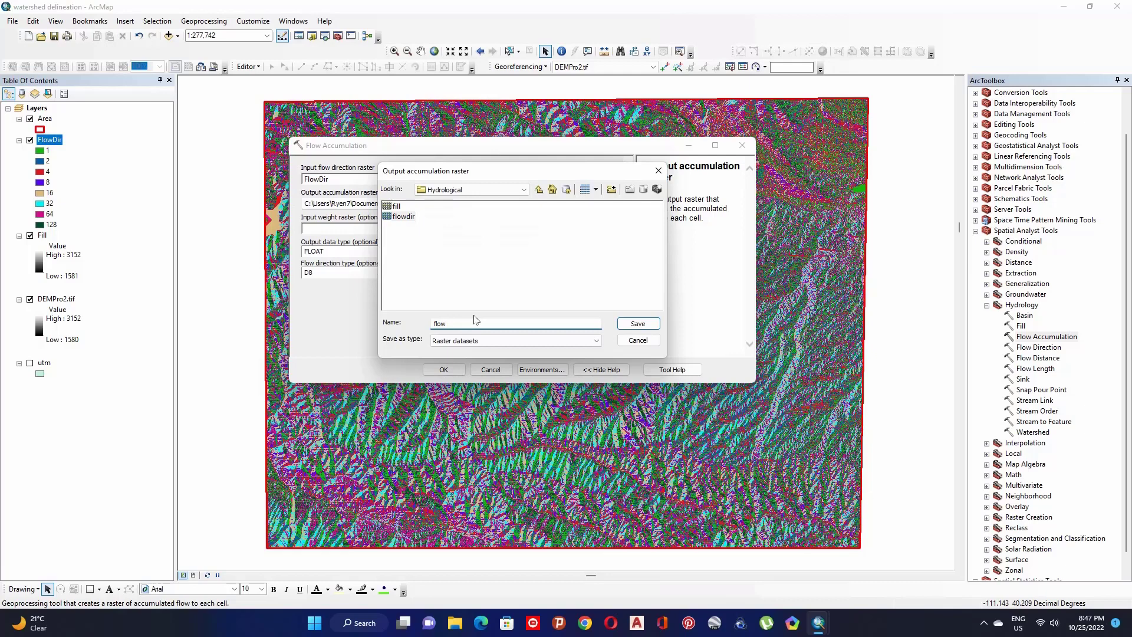
text(Acc)
click(635, 326)
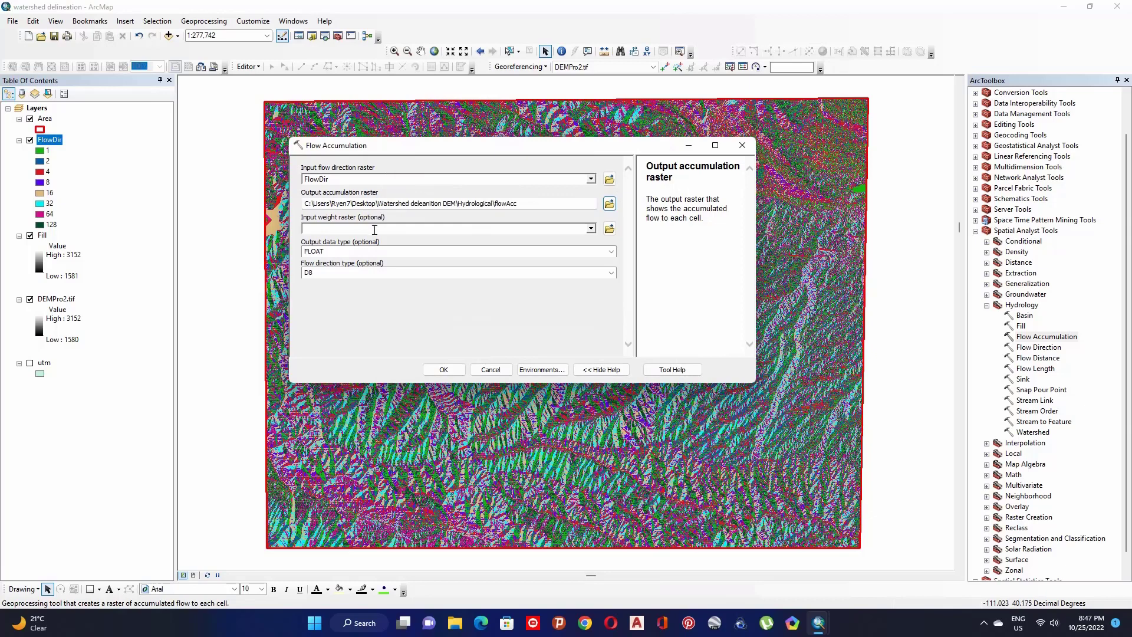
click(444, 370)
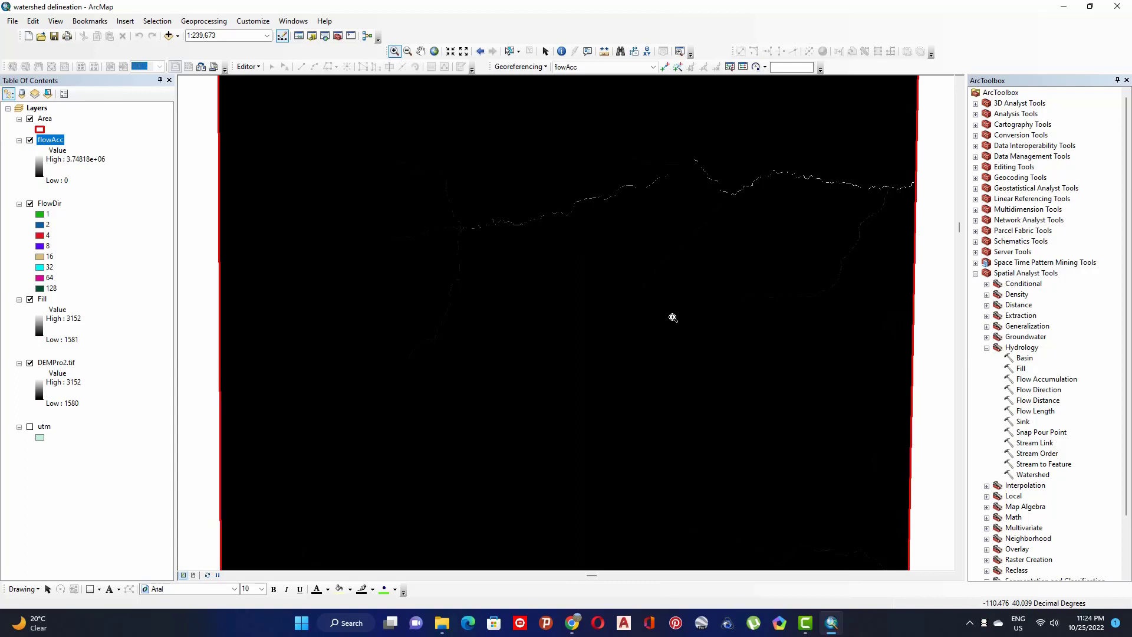
Step: Open the Raster Calculator from the Map Algebra tools and set its output raster to DrainageRst.tif in the Hydrological folder
click(1037, 506)
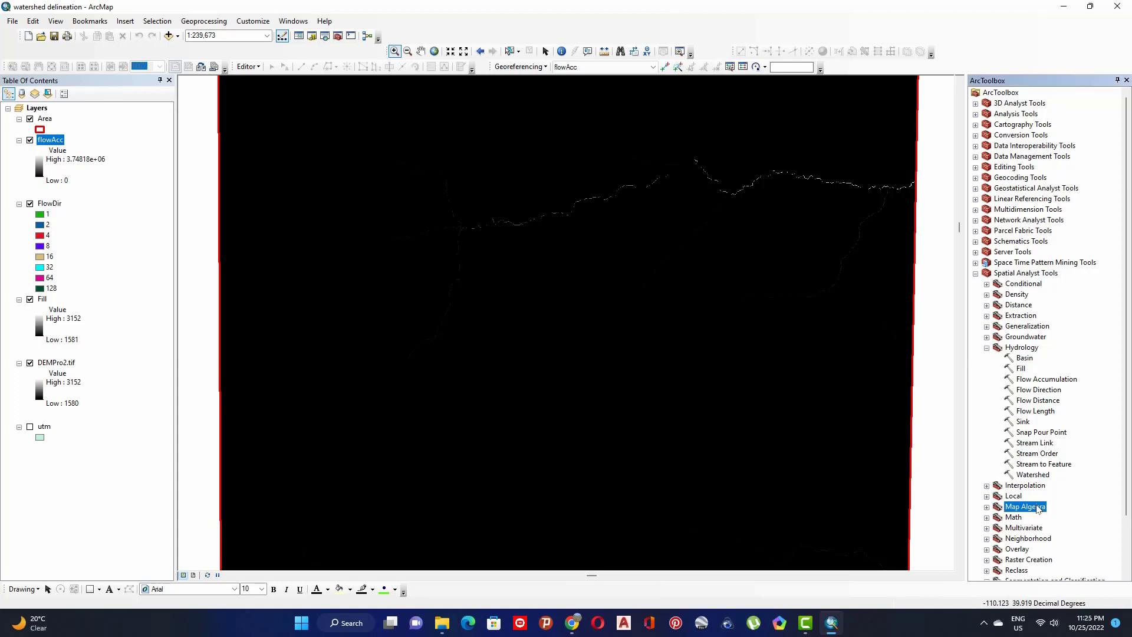
click(987, 508)
click(1040, 518)
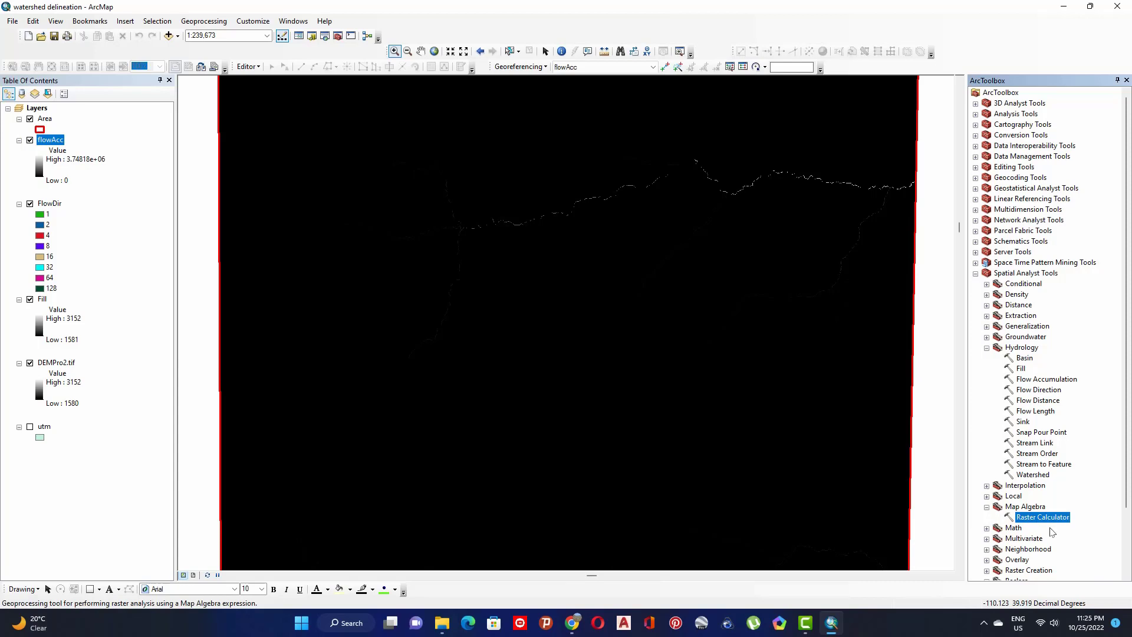
double_click(1056, 518)
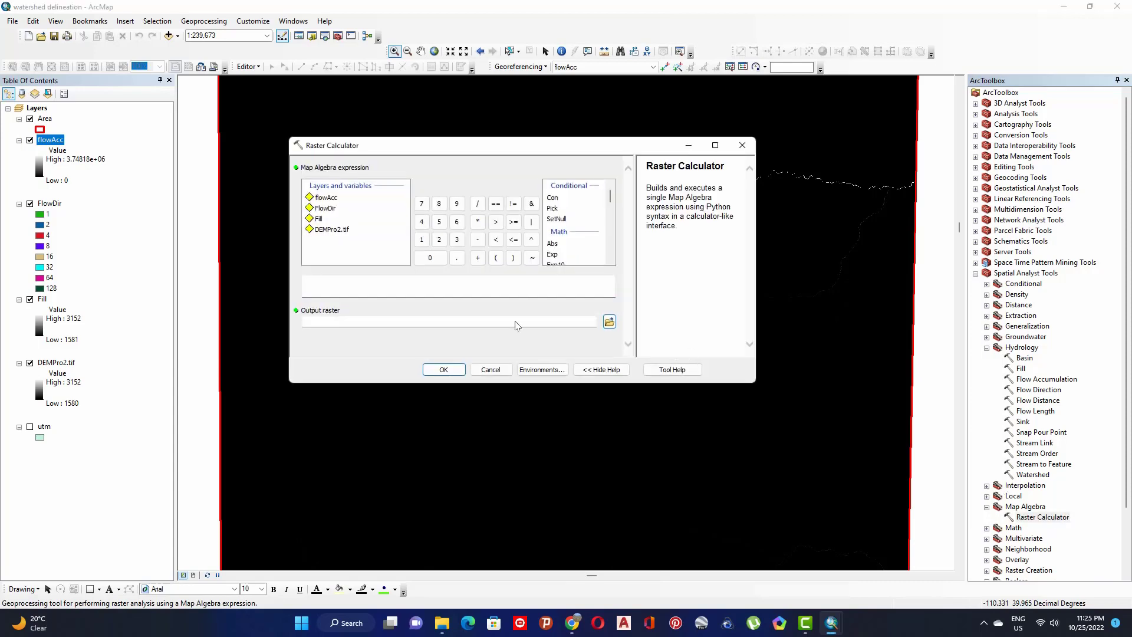
click(434, 322)
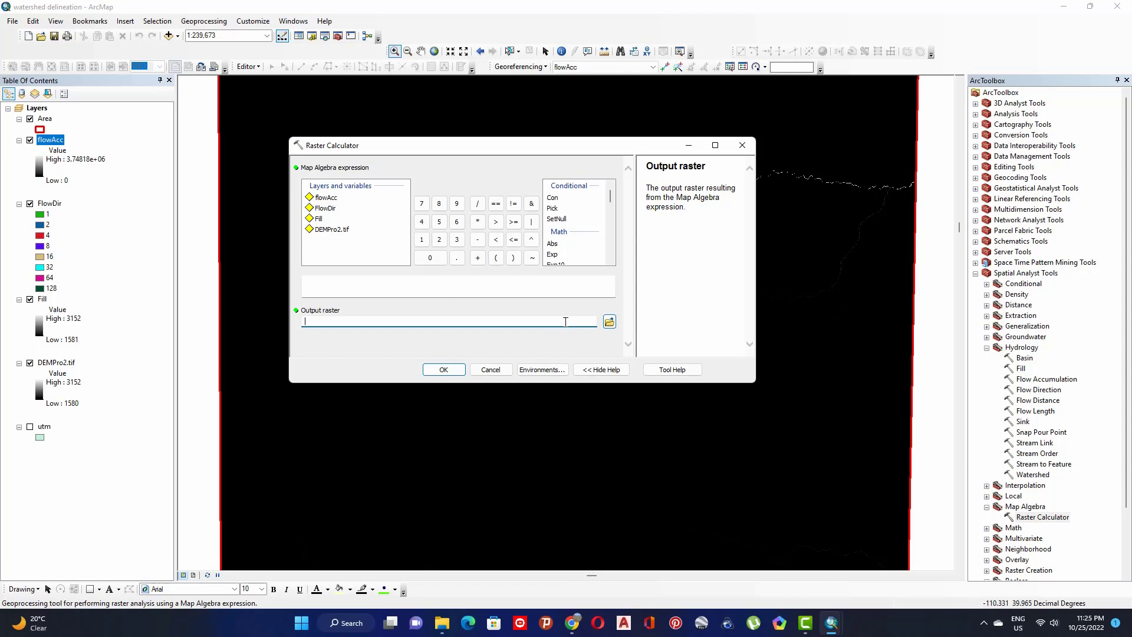
click(609, 322)
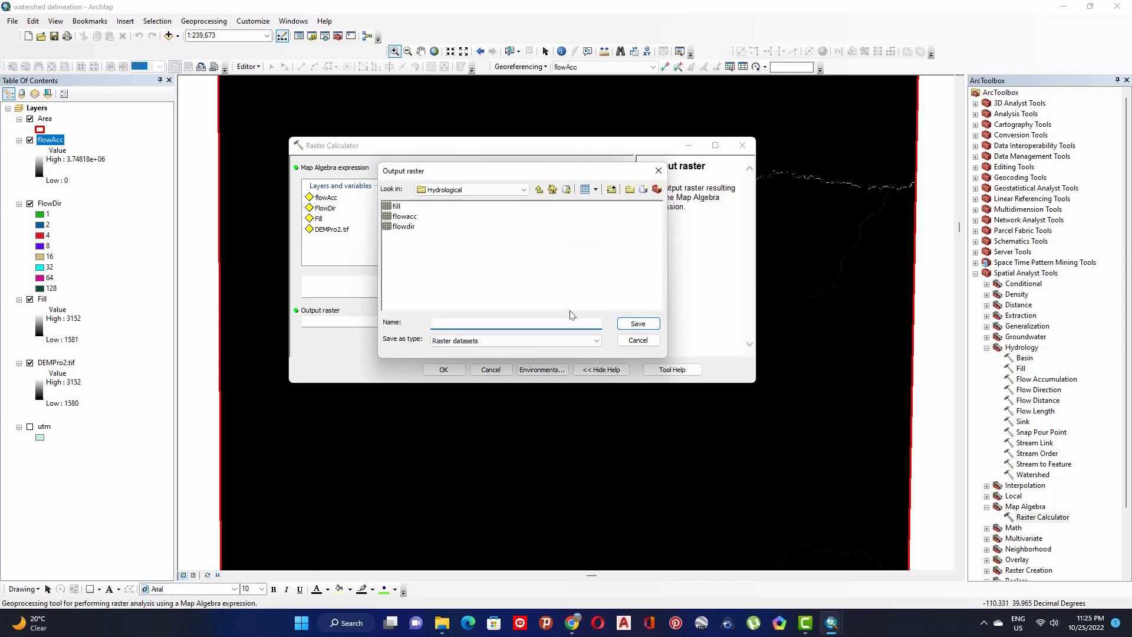
click(539, 190)
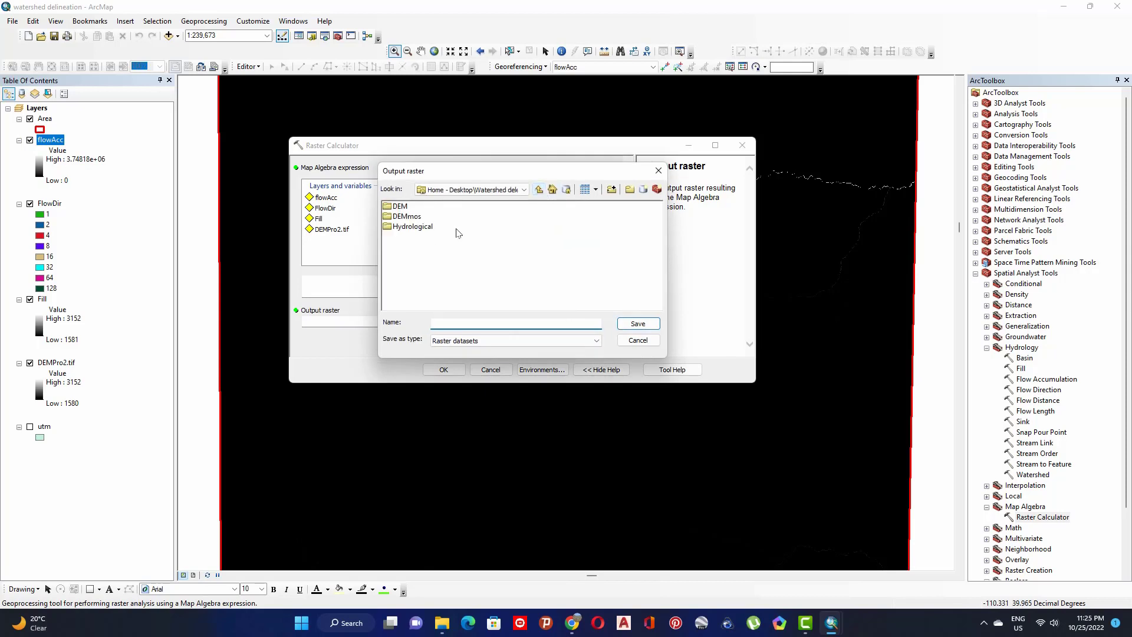
double_click(434, 227)
click(471, 322)
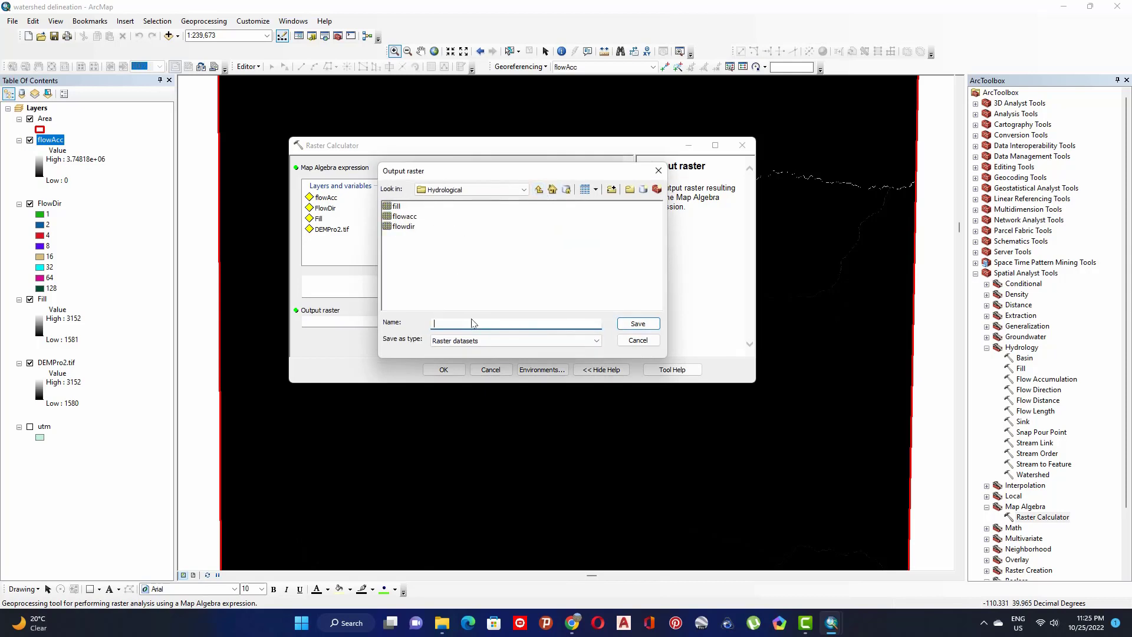
text(Drainage)
text(Rst.tif)
click(638, 324)
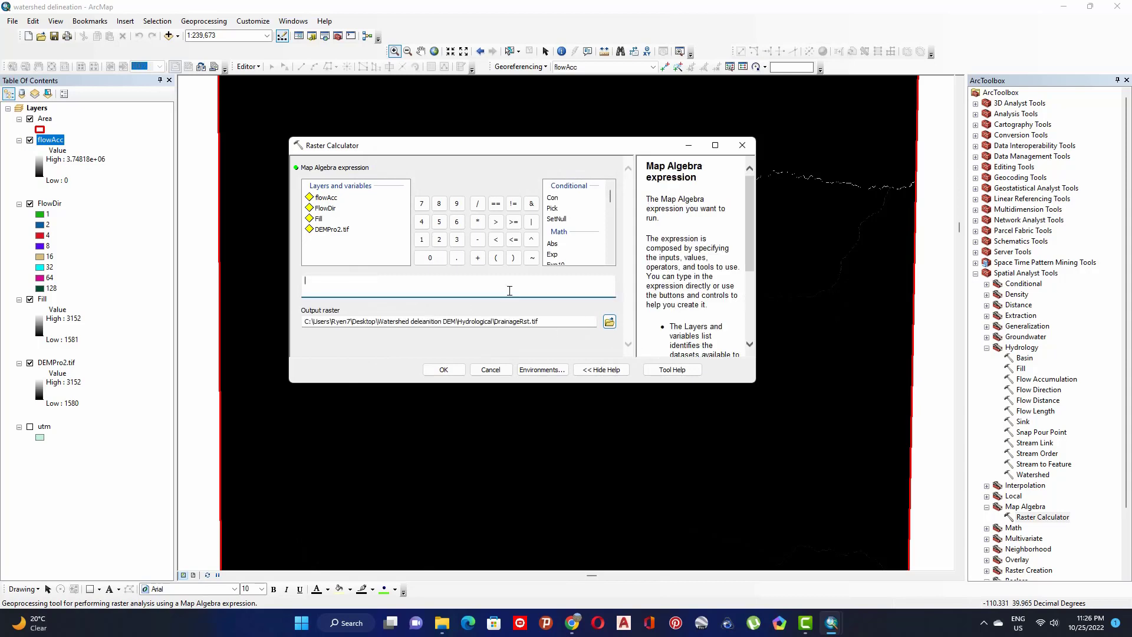
Step: Start the map algebra expression with a Con function that tests whether "flowAcc" > 300
click(557, 200)
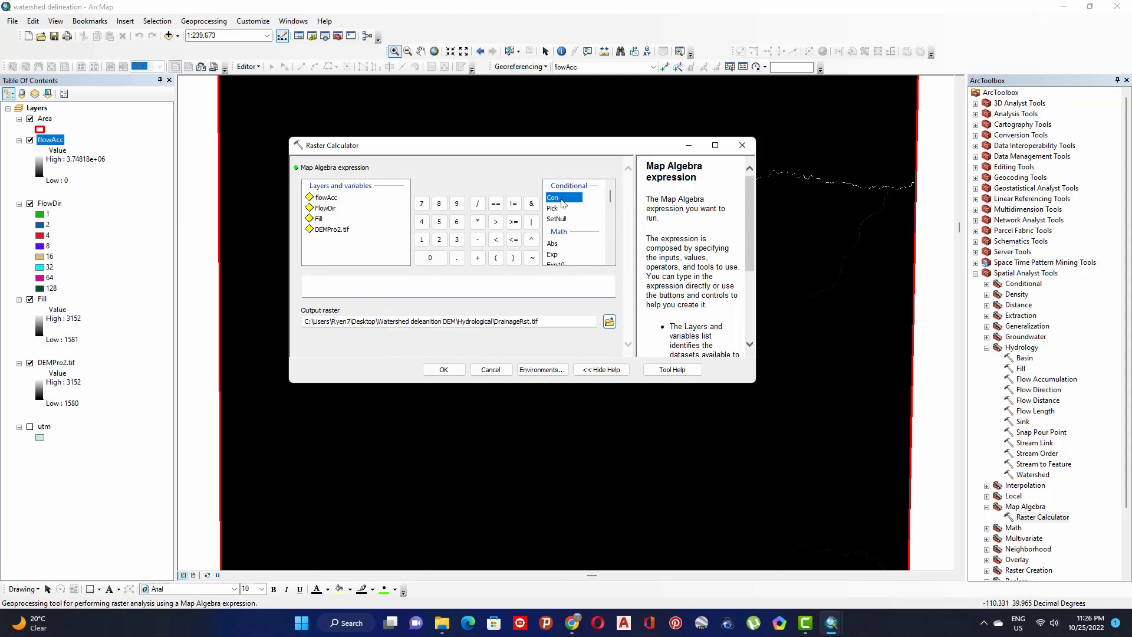
double_click(562, 201)
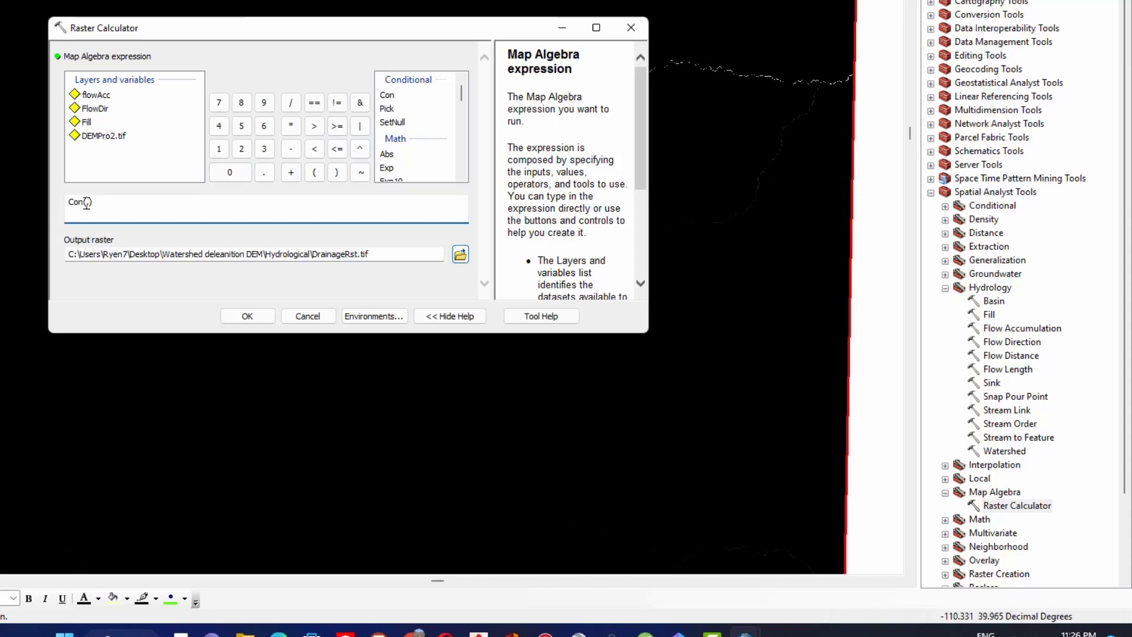
click(87, 202)
text(,)
click(98, 95)
double_click(98, 95)
click(315, 126)
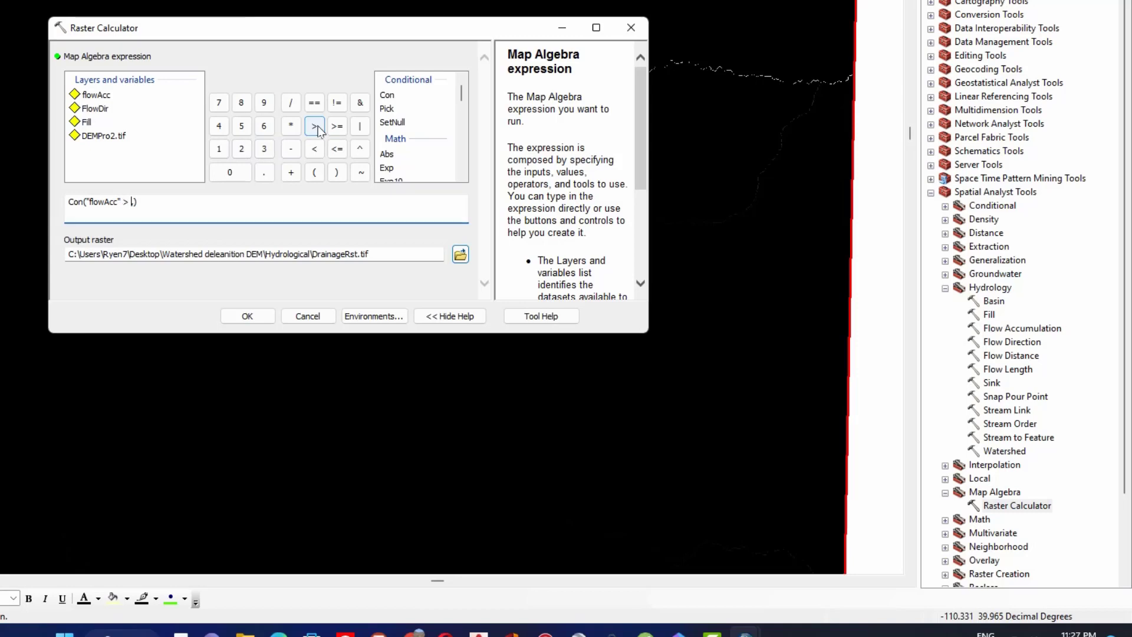
click(264, 148)
click(232, 174)
click(232, 175)
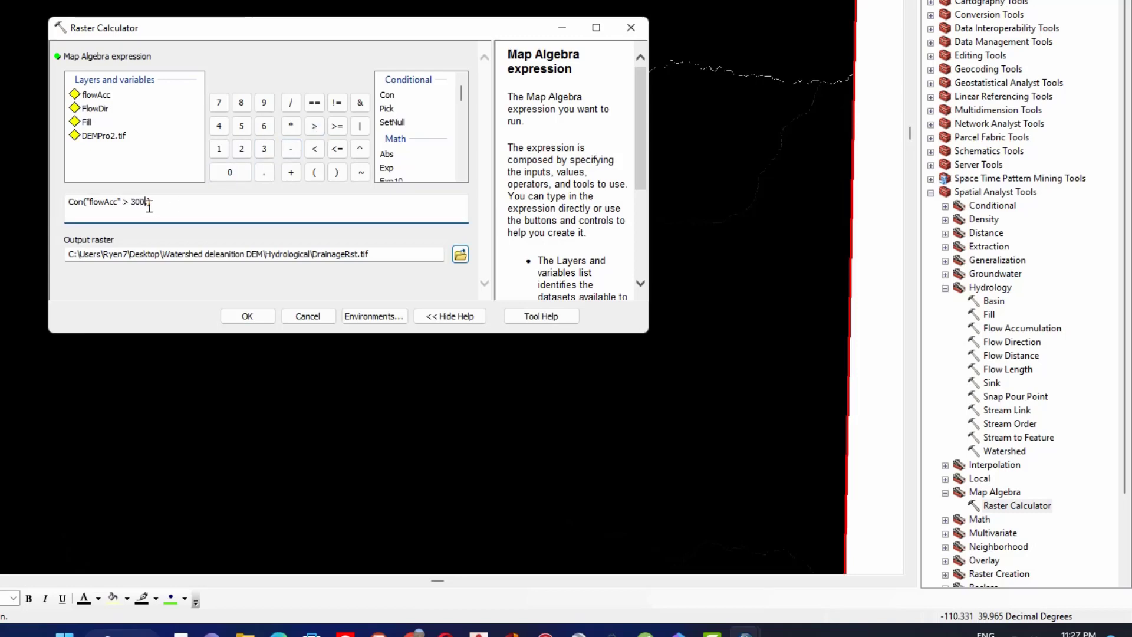
Step: Add 1 as the Con function's true value, close the expression and run the Raster Calculator
click(147, 203)
text(,)
click(219, 149)
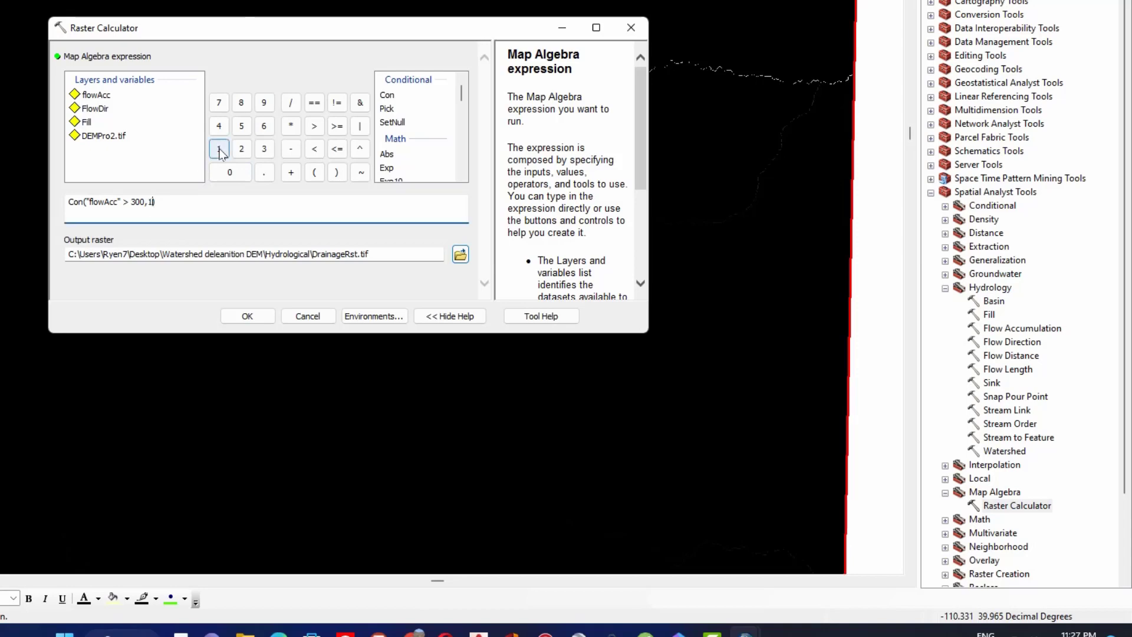
text())
click(262, 320)
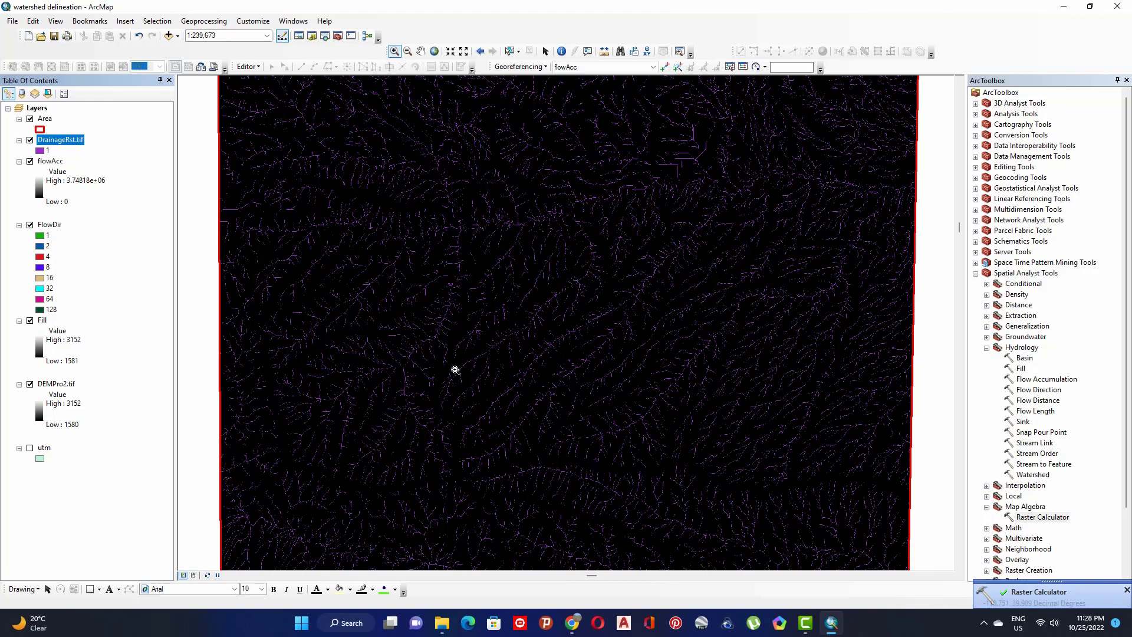
Step: Hide the flowAcc, FlowDir, Fill and DEMPro2.tif layers to inspect the DrainageRst.tif stream network up close
click(30, 161)
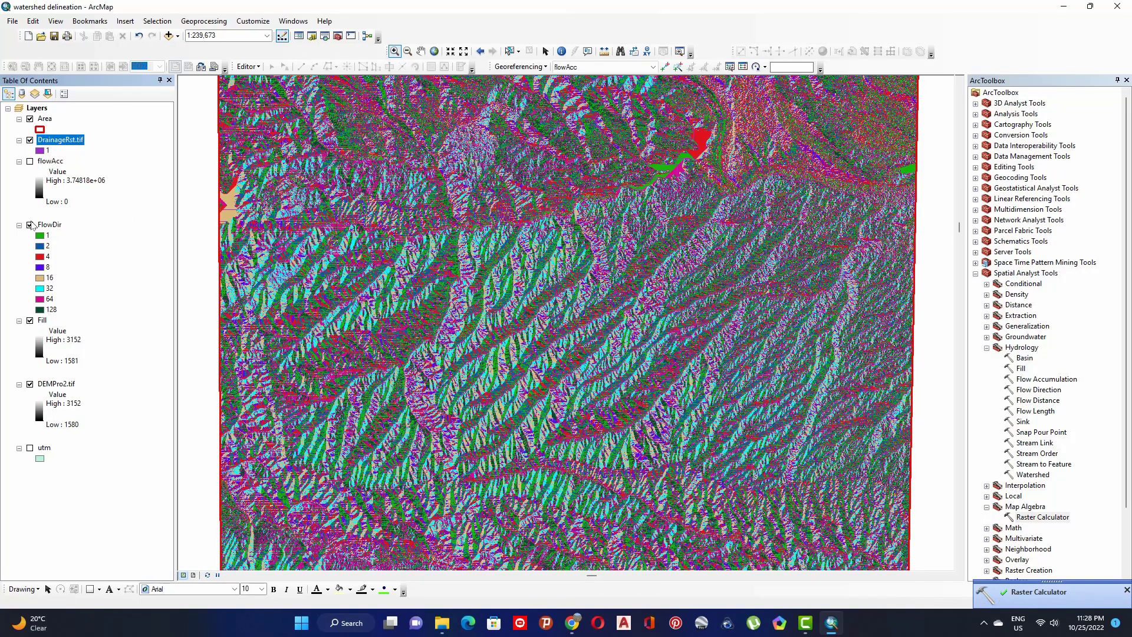
click(29, 224)
click(29, 320)
click(29, 384)
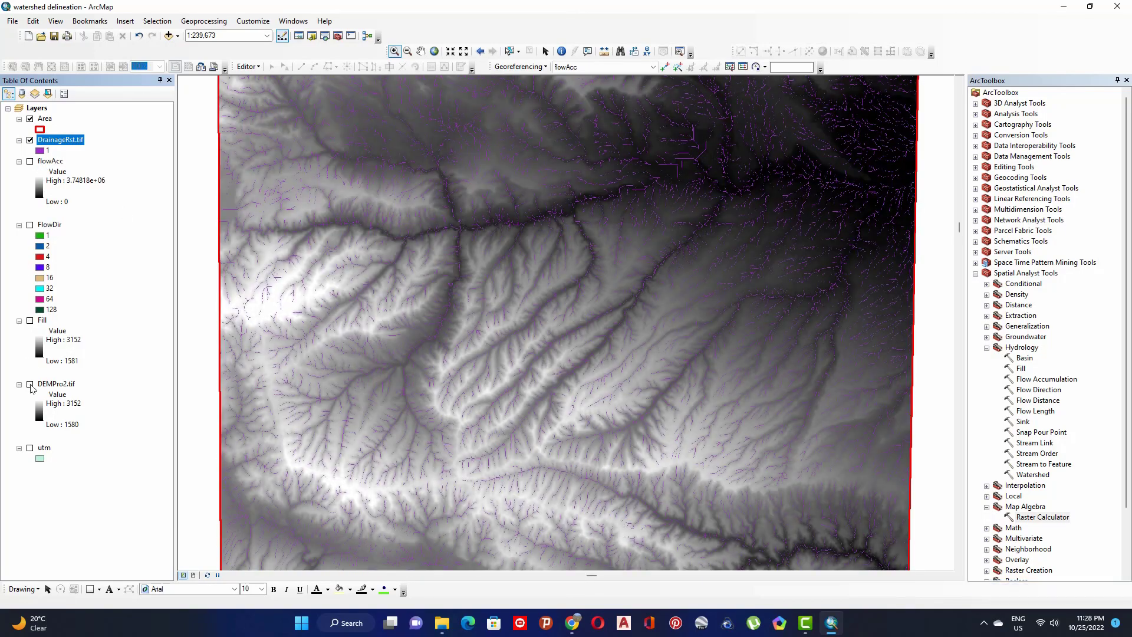
drag(421, 195, 682, 454)
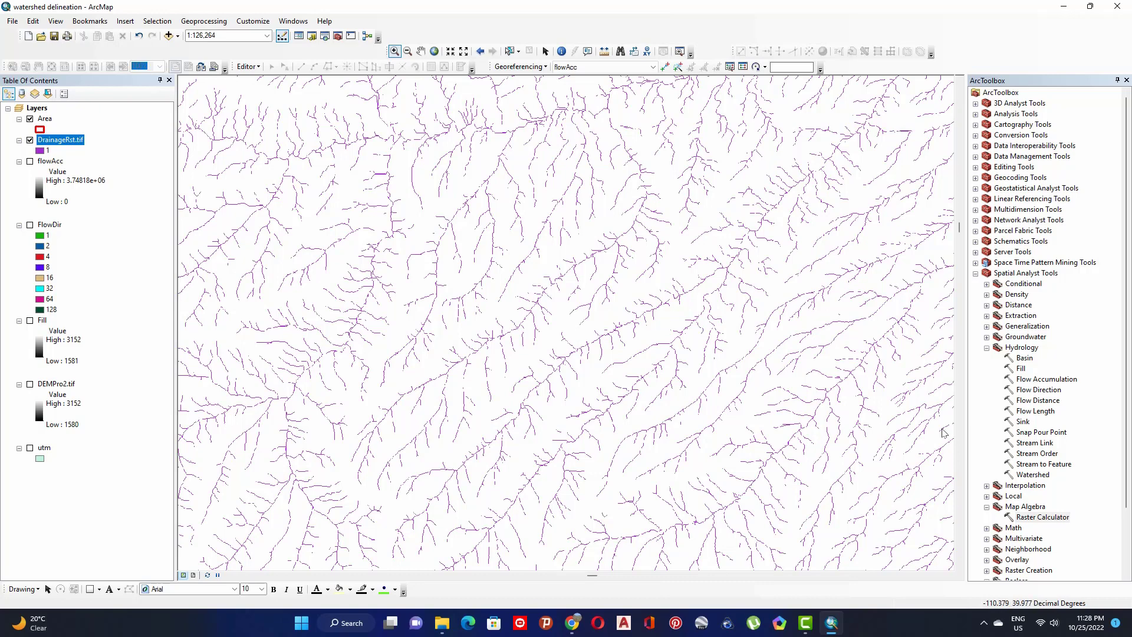
Step: Open the Stream to Feature tool and use DrainageRst.tif as its stream raster and FlowDir as its flow direction raster
click(1029, 348)
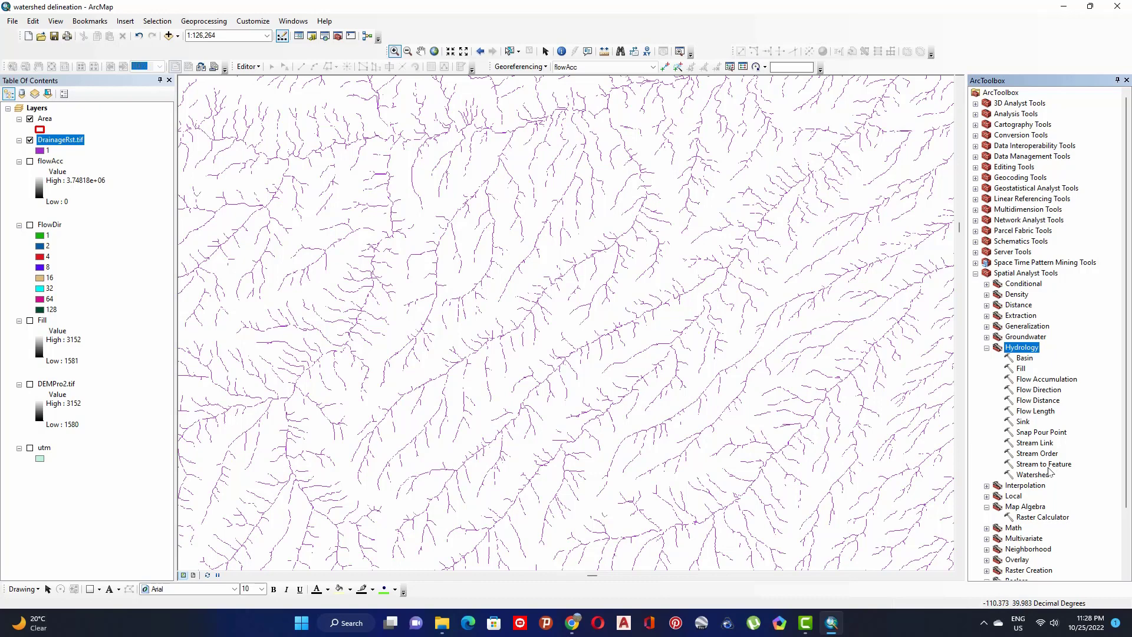
double_click(1050, 465)
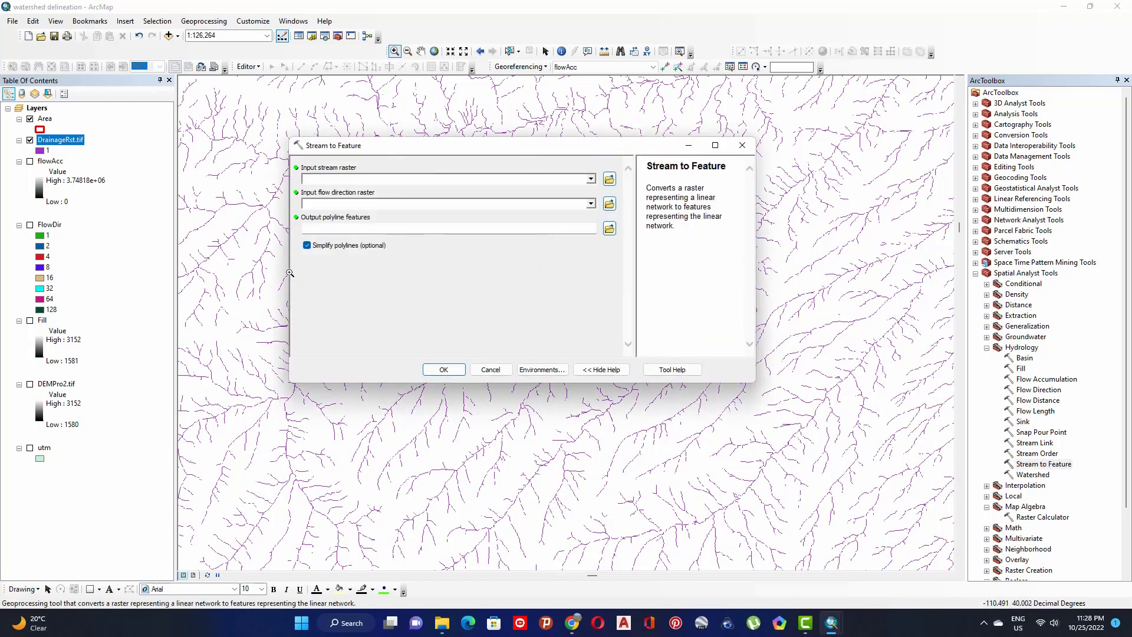
click(322, 180)
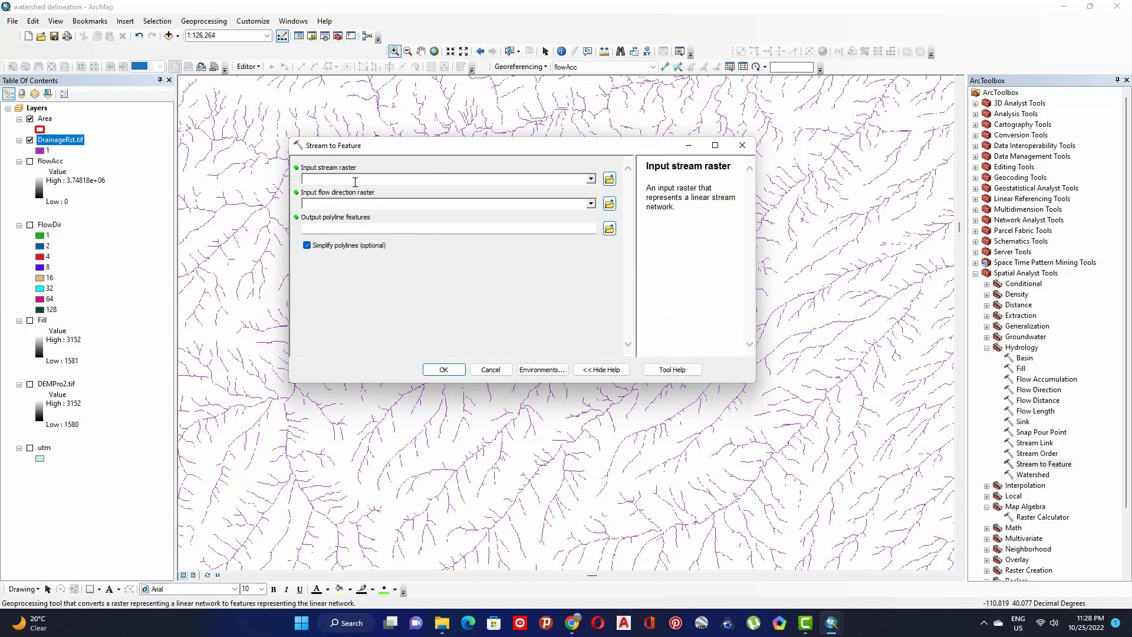
drag(59, 140, 326, 179)
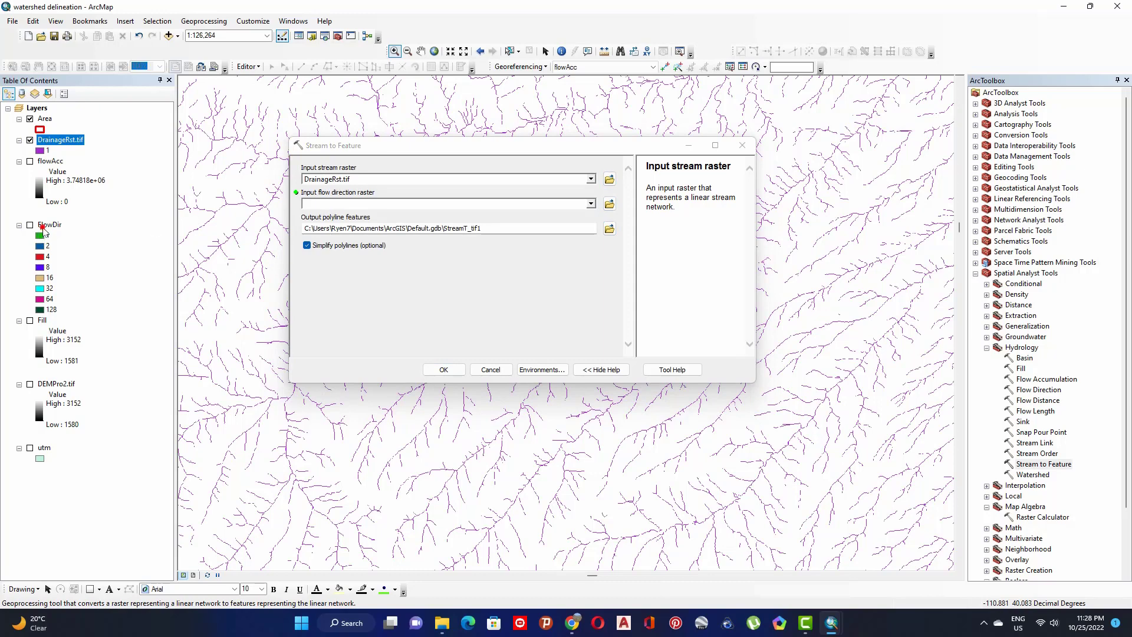
drag(49, 224, 332, 204)
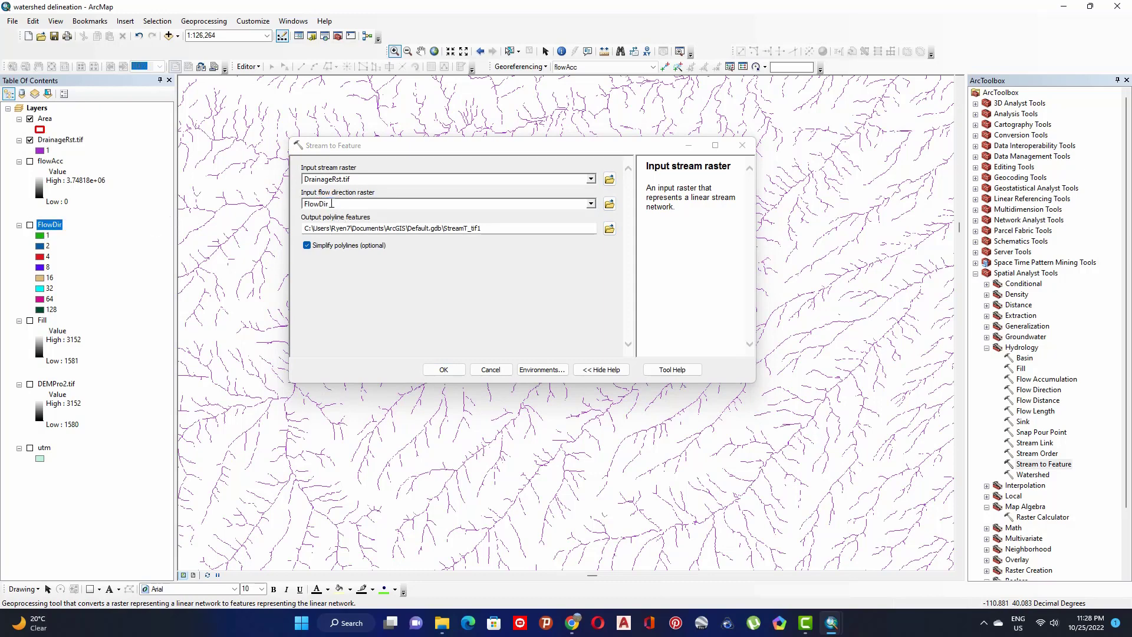
Step: Save the output polyline features as DrainageFeat in the Hydrological folder and run the Stream to Feature tool
click(520, 230)
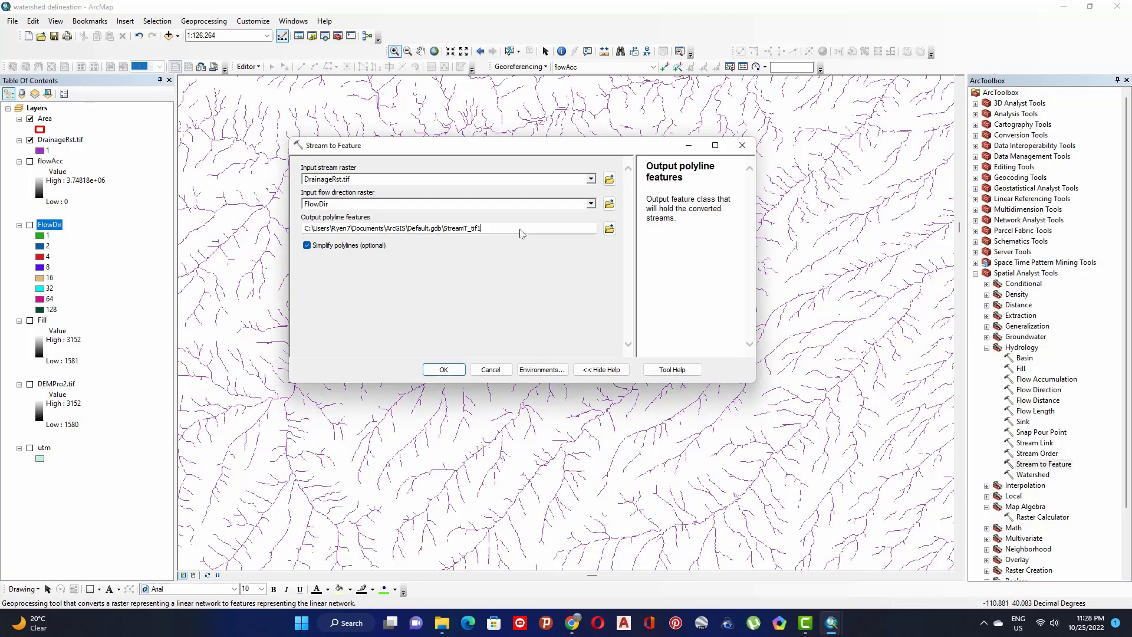
click(609, 229)
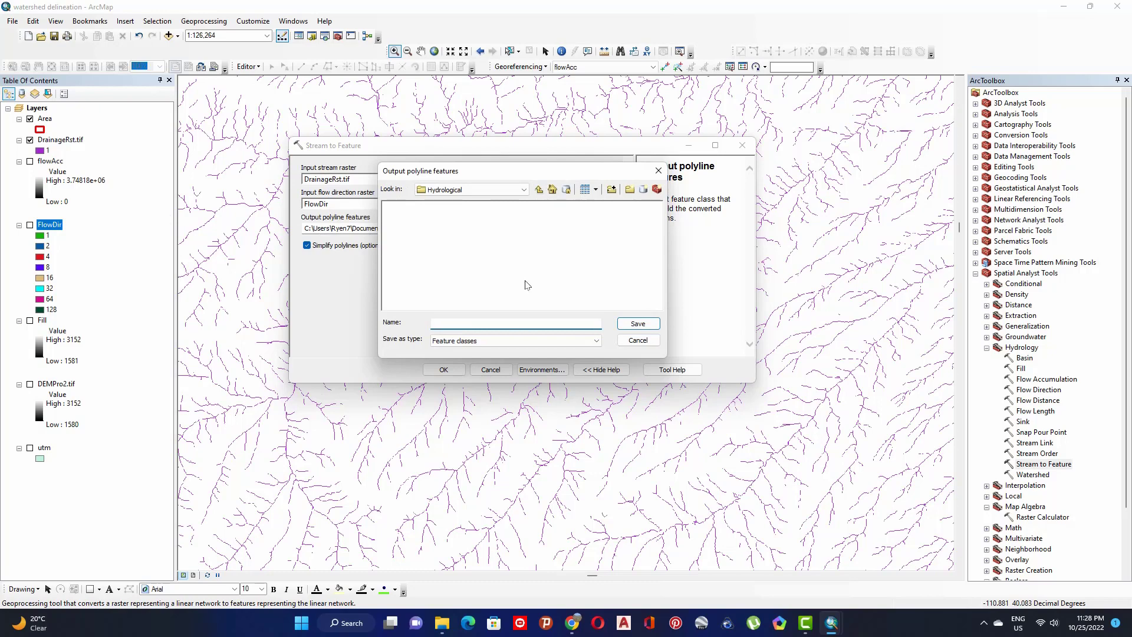
text(DrainageFeat)
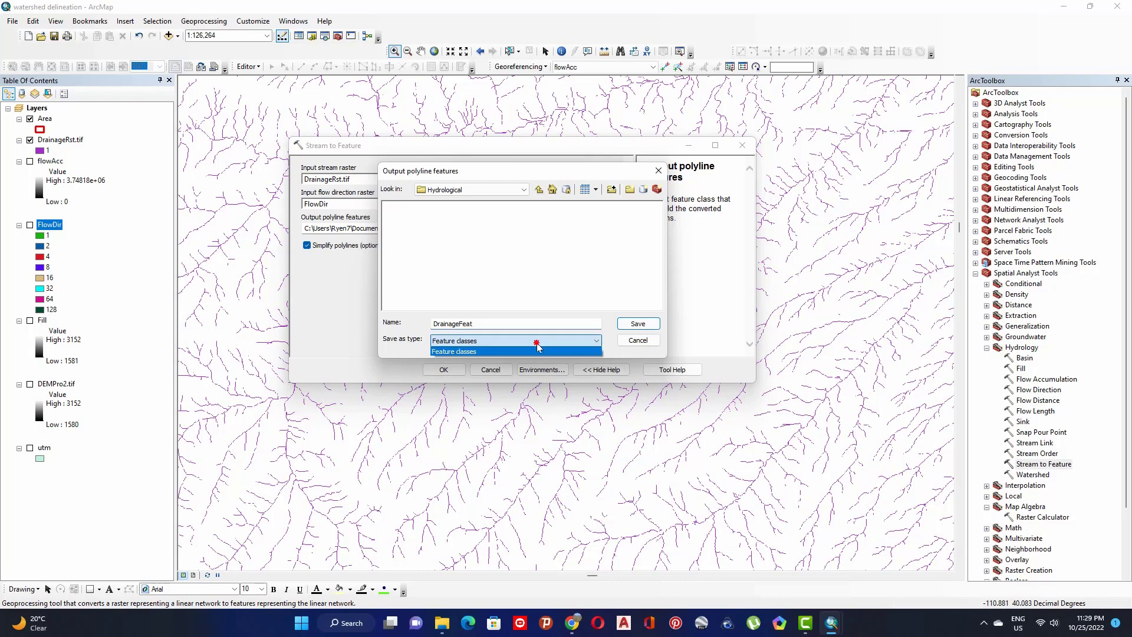
click(640, 324)
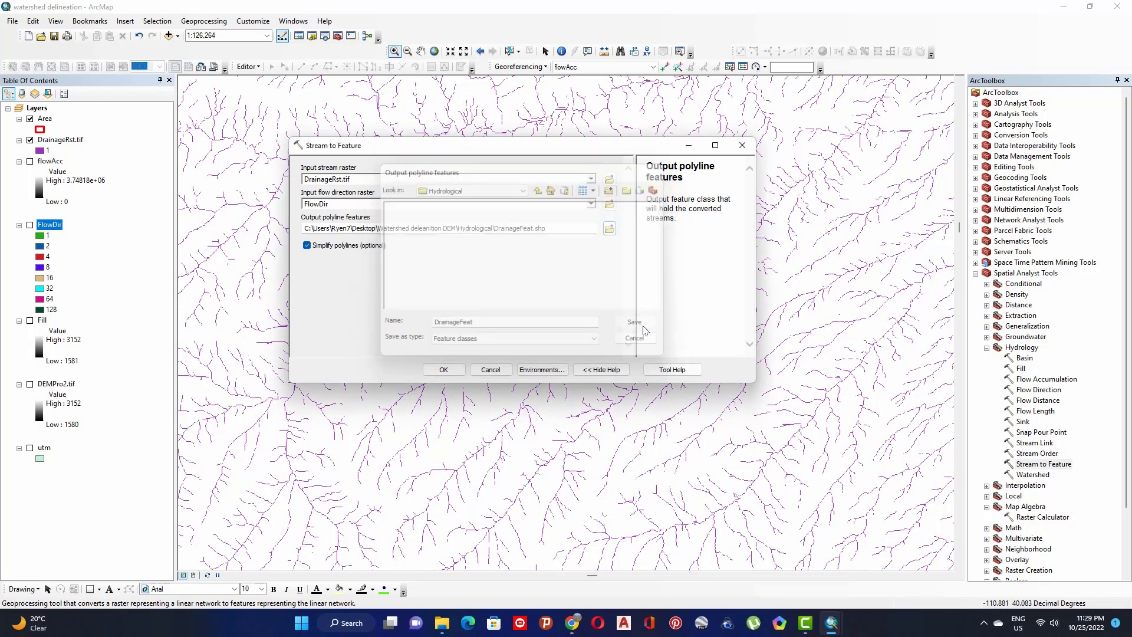
click(445, 371)
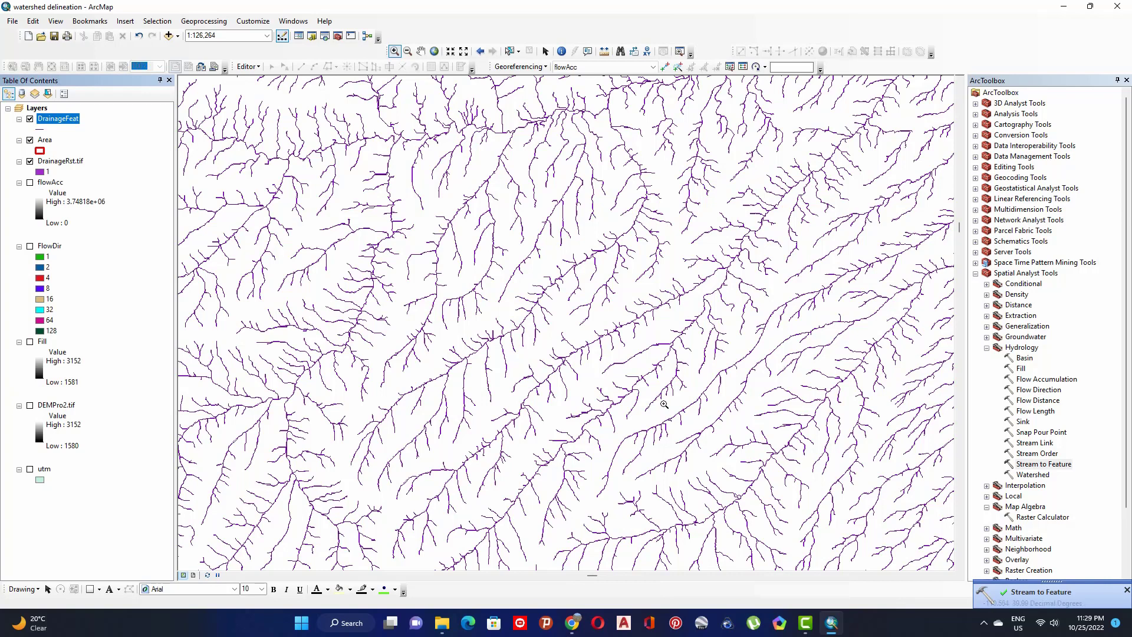
click(1126, 589)
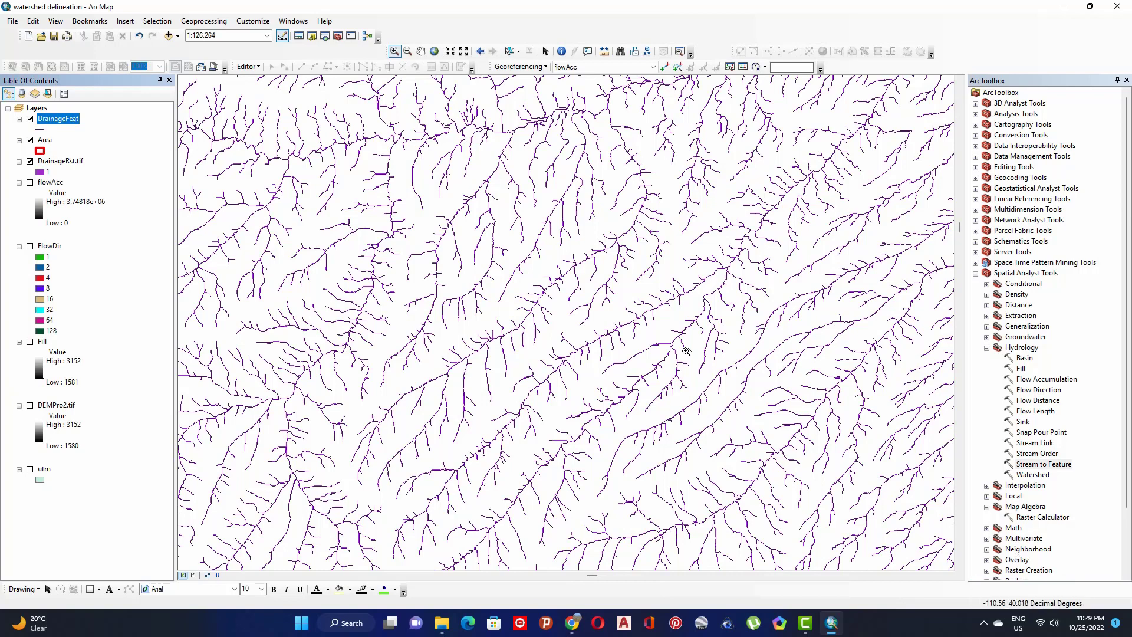
Step: Start a new point shapefile in the Hydrological folder of the project's home directory and name it Outlet
scroll(625, 317, up, 1)
scroll(625, 318, down, 1)
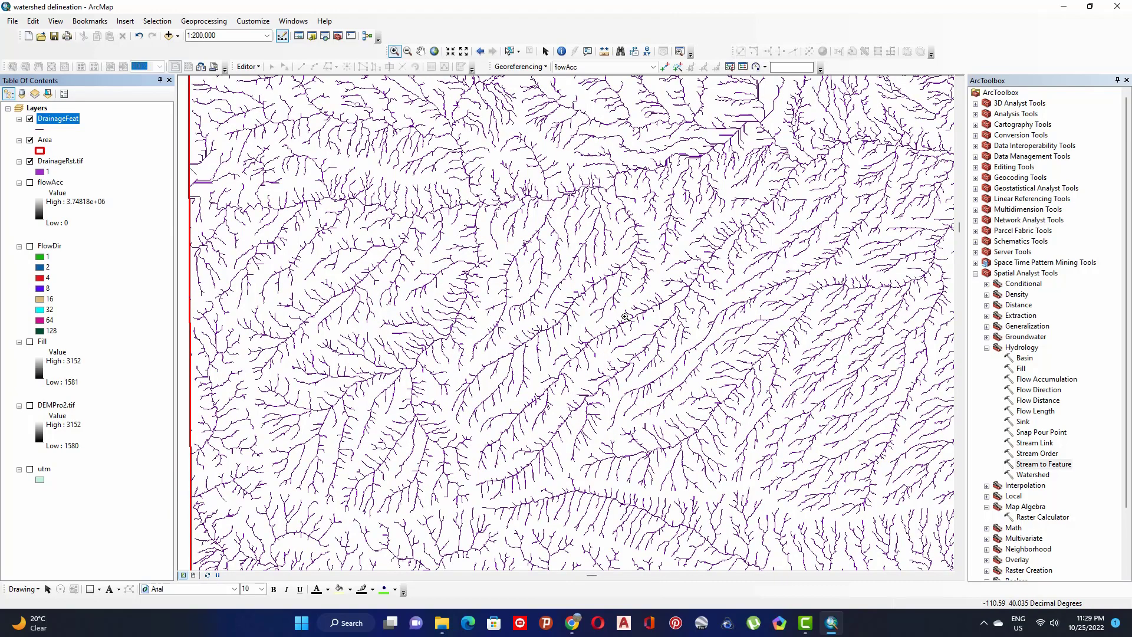
drag(625, 317, 662, 293)
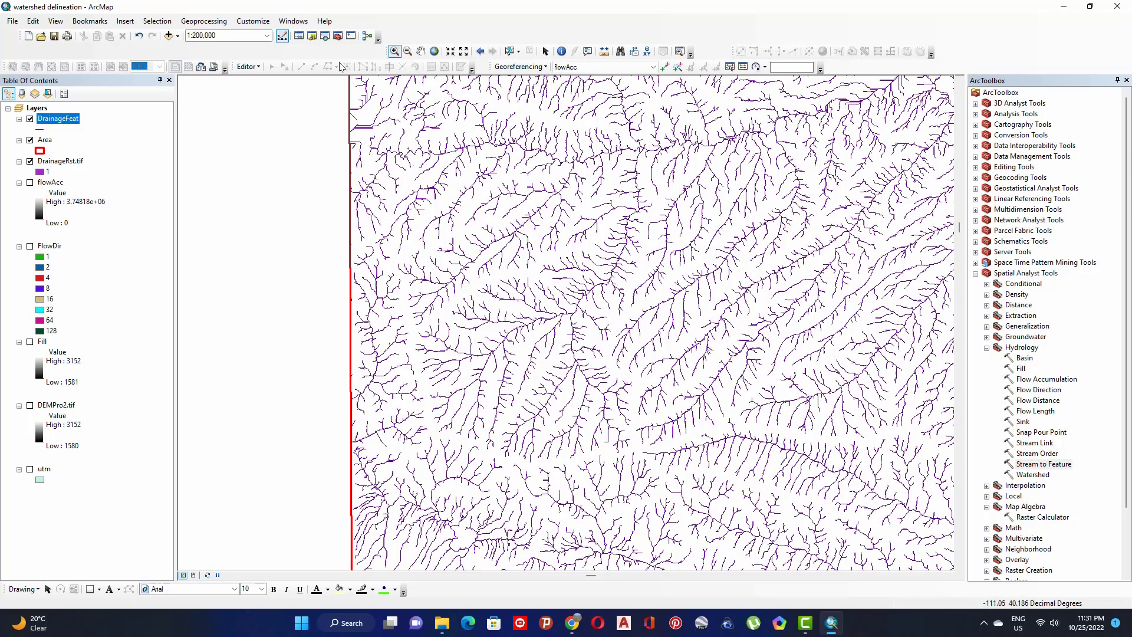
click(312, 37)
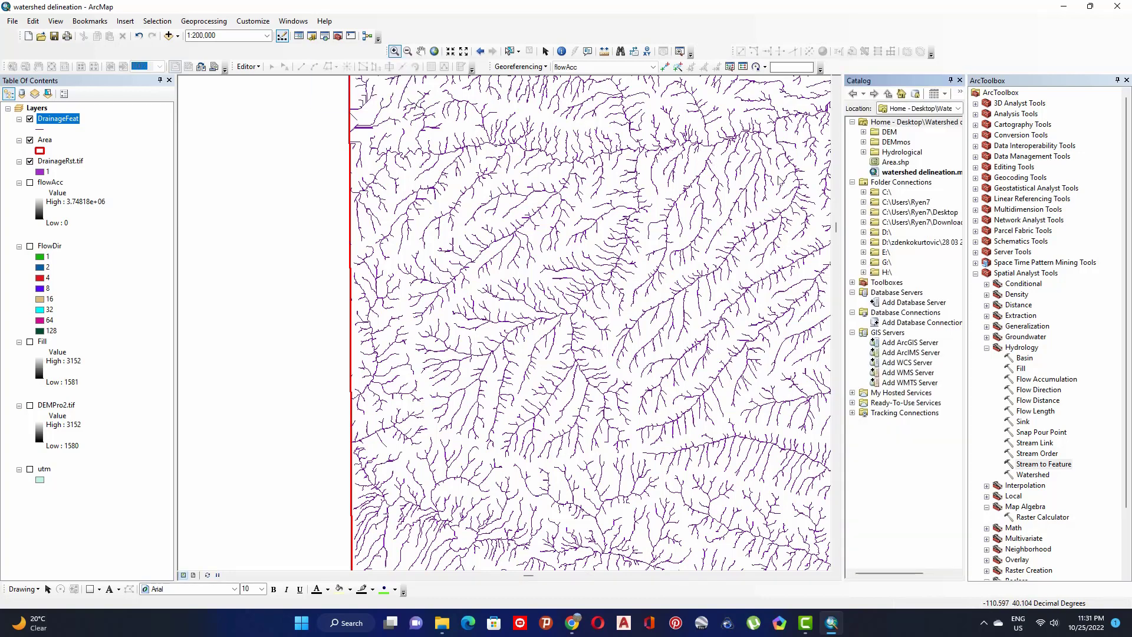
click(912, 122)
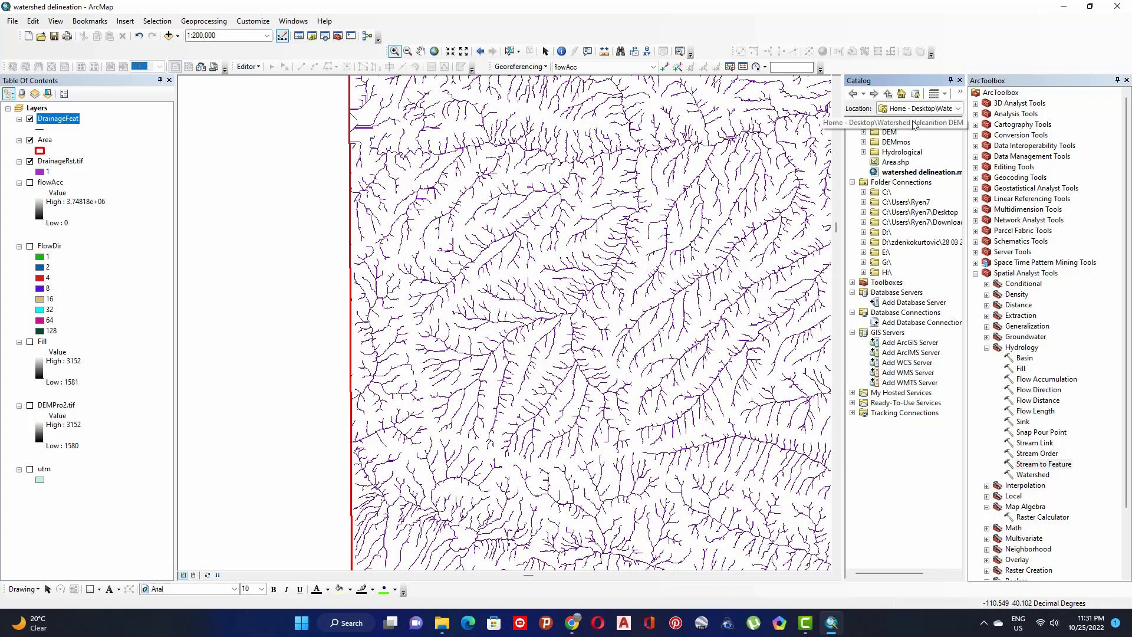
click(898, 153)
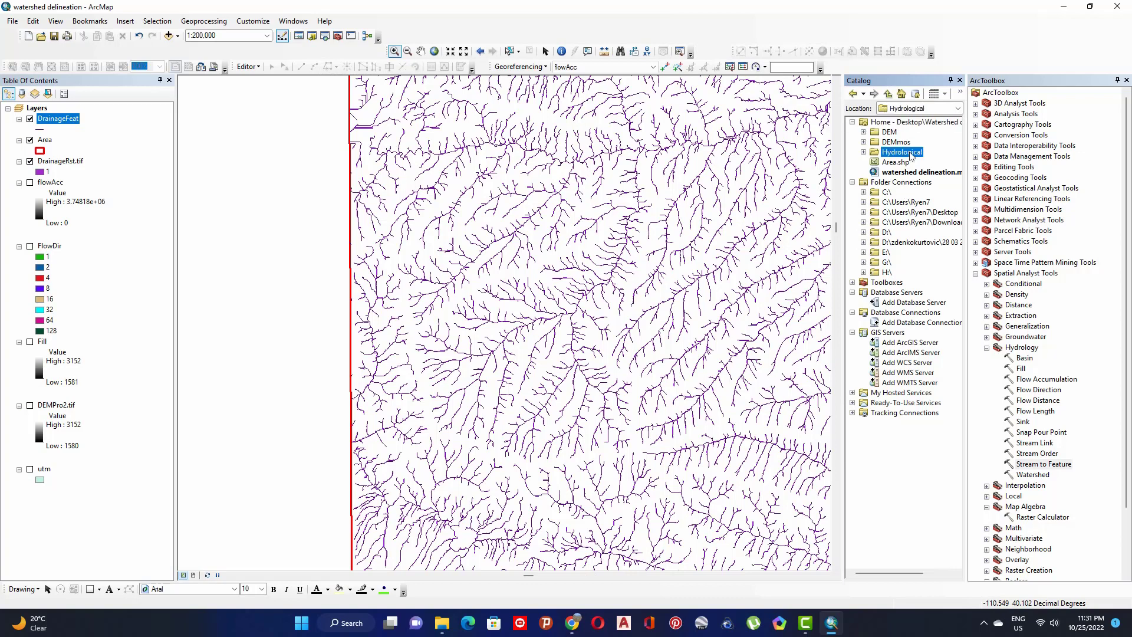
right_click(912, 157)
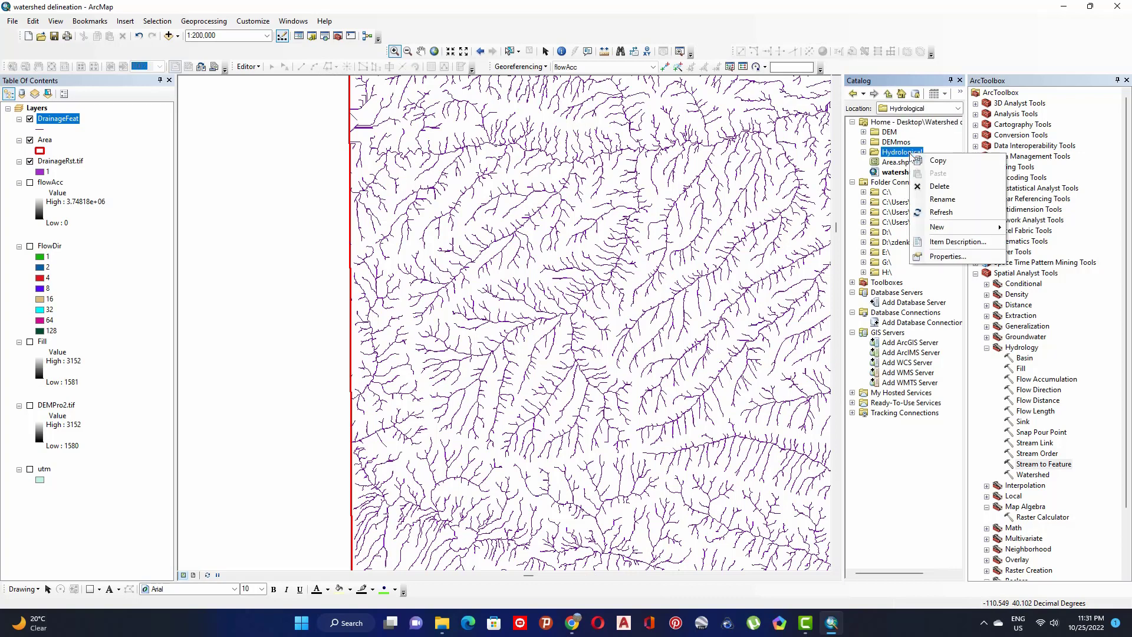
mouse_move(968, 231)
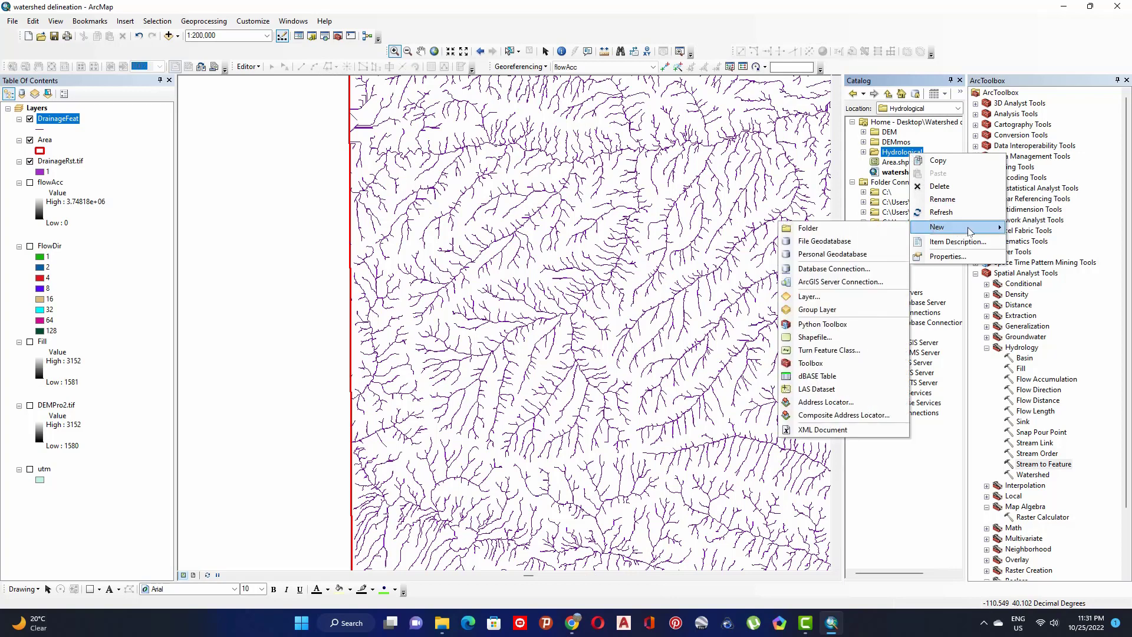
click(824, 337)
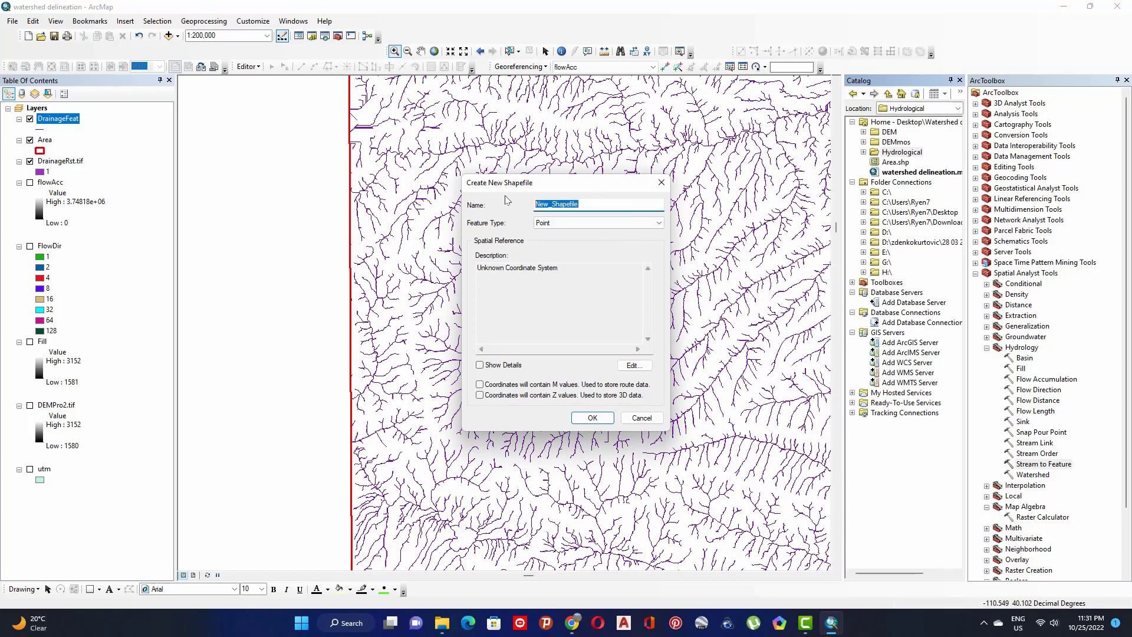
text(Outlet)
Step: Assign the projected coordinate system WGS 1984 UTM Zone 12N to the Outlet shapefile and create it
click(634, 365)
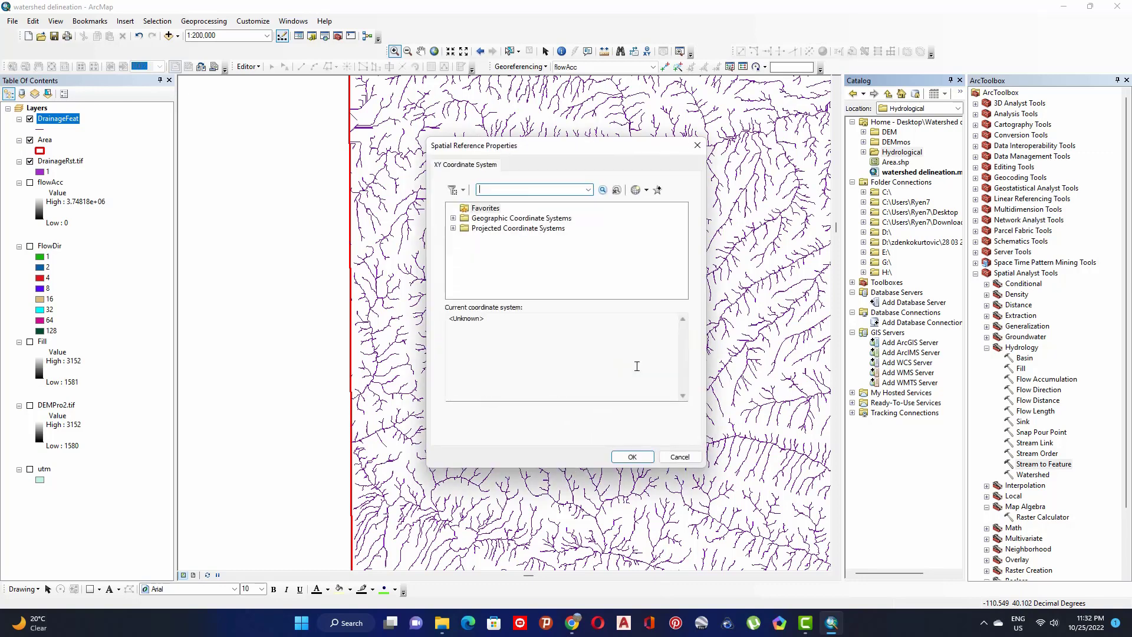
click(495, 229)
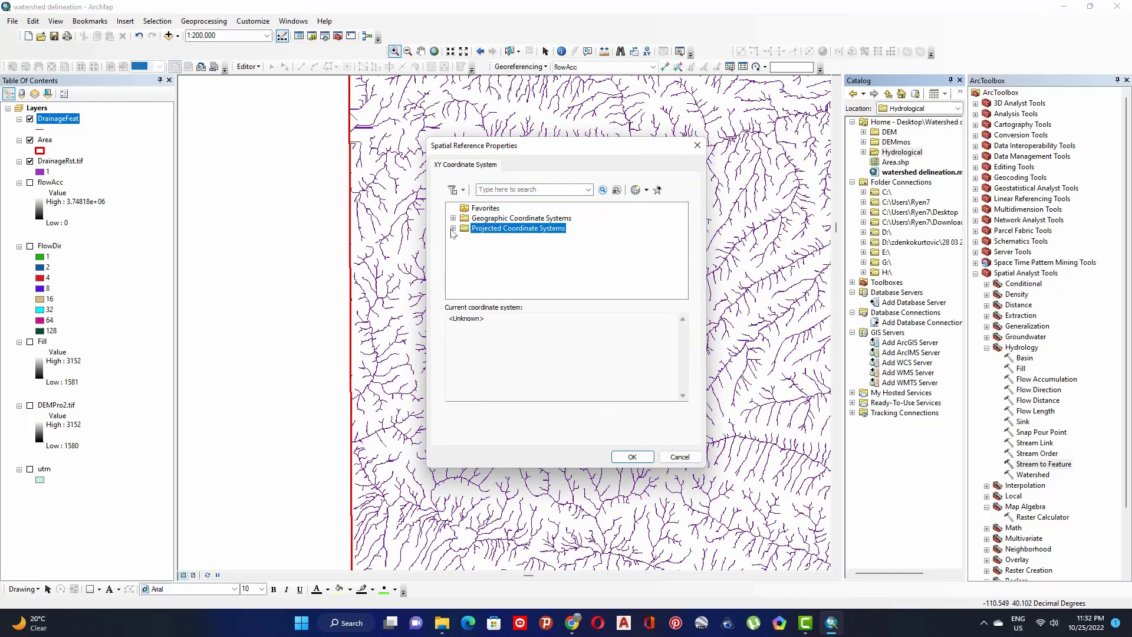
click(452, 228)
scroll(672, 264, down, 2)
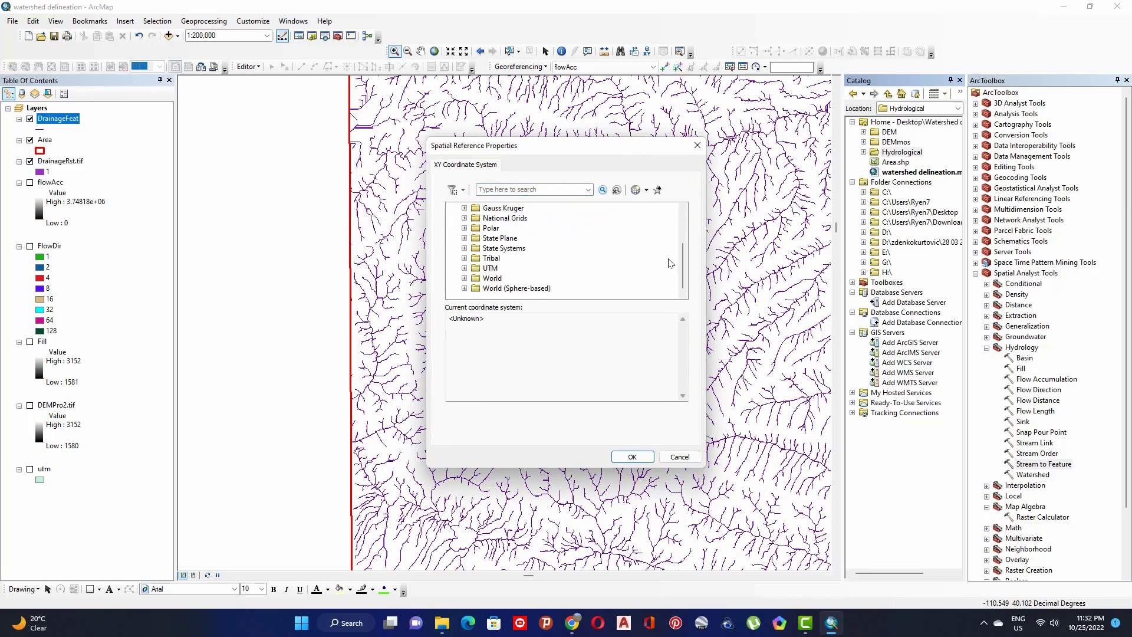
click(464, 268)
scroll(591, 267, down, 3)
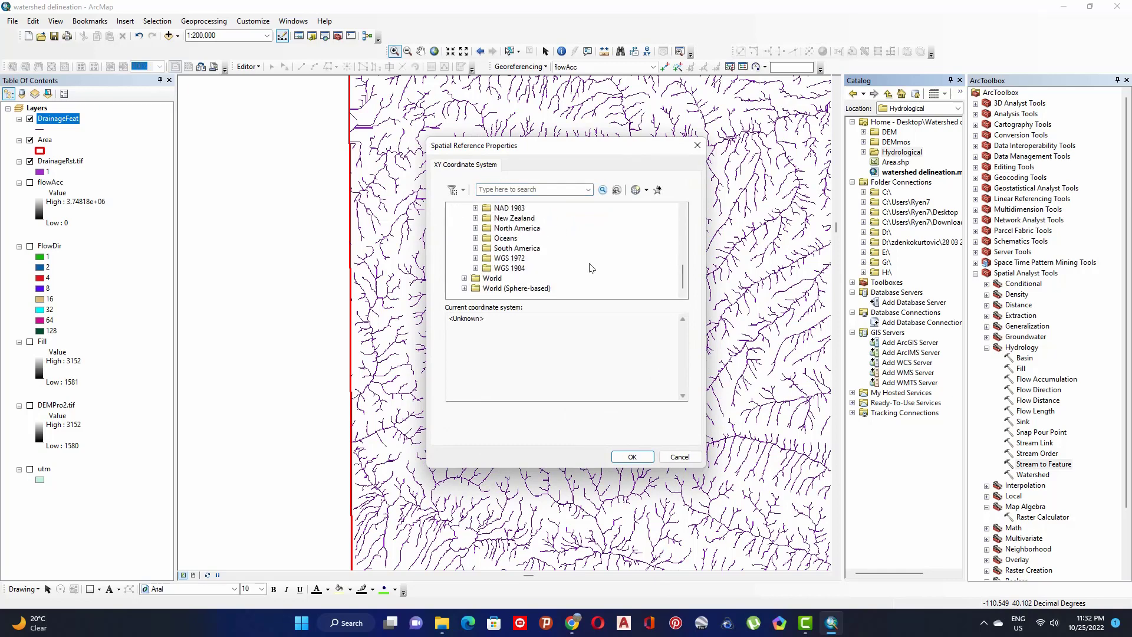
click(476, 268)
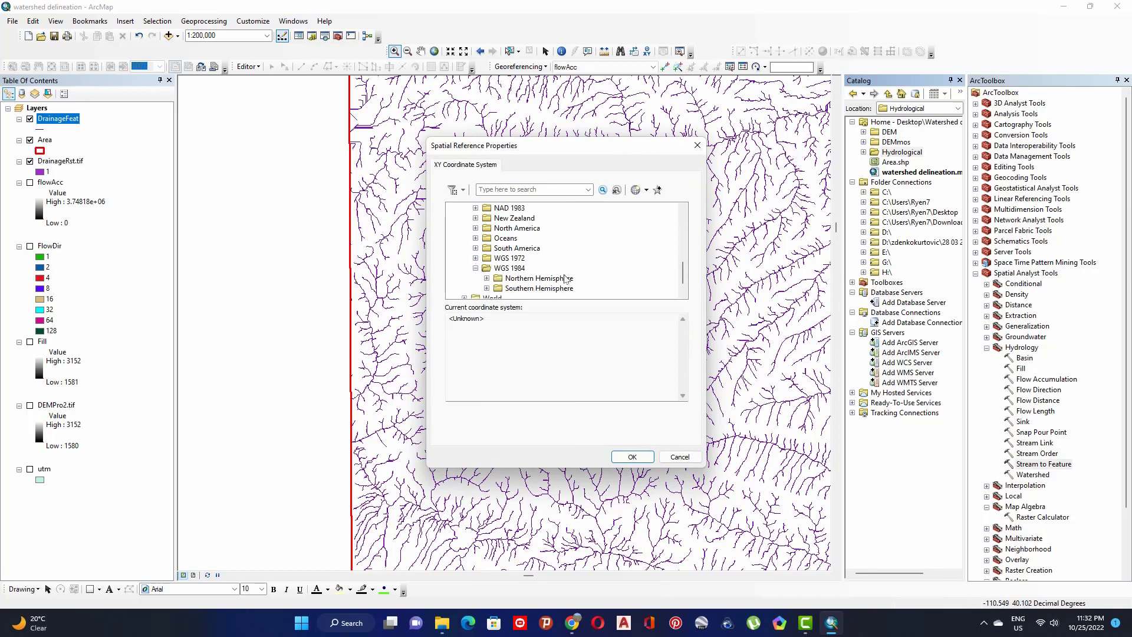
click(486, 278)
scroll(609, 263, down, 2)
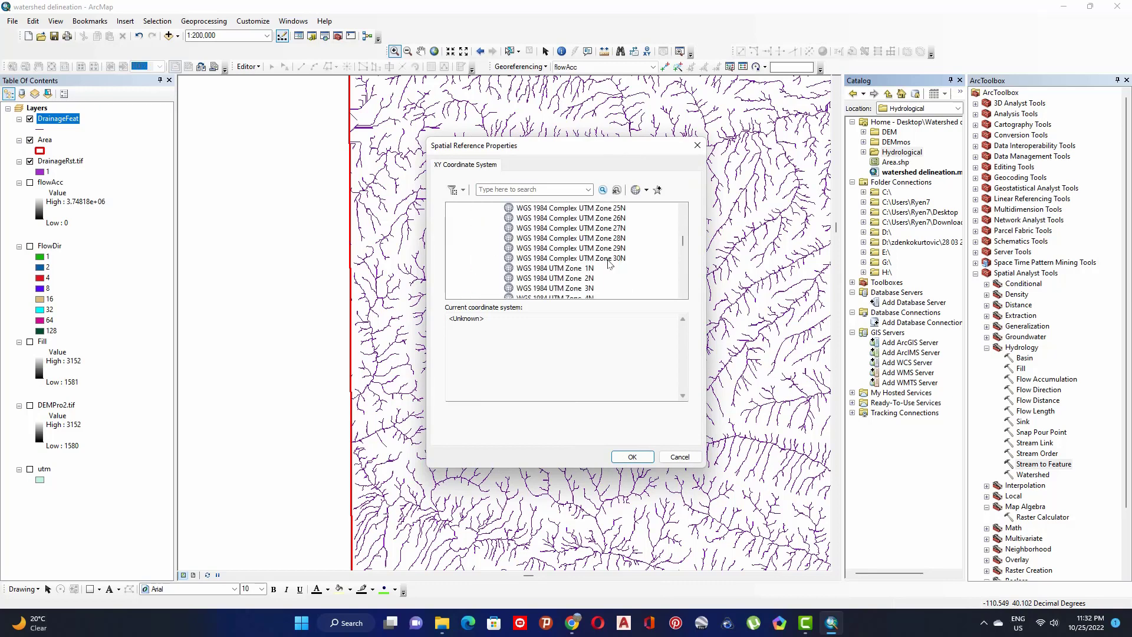
scroll(609, 263, down, 5)
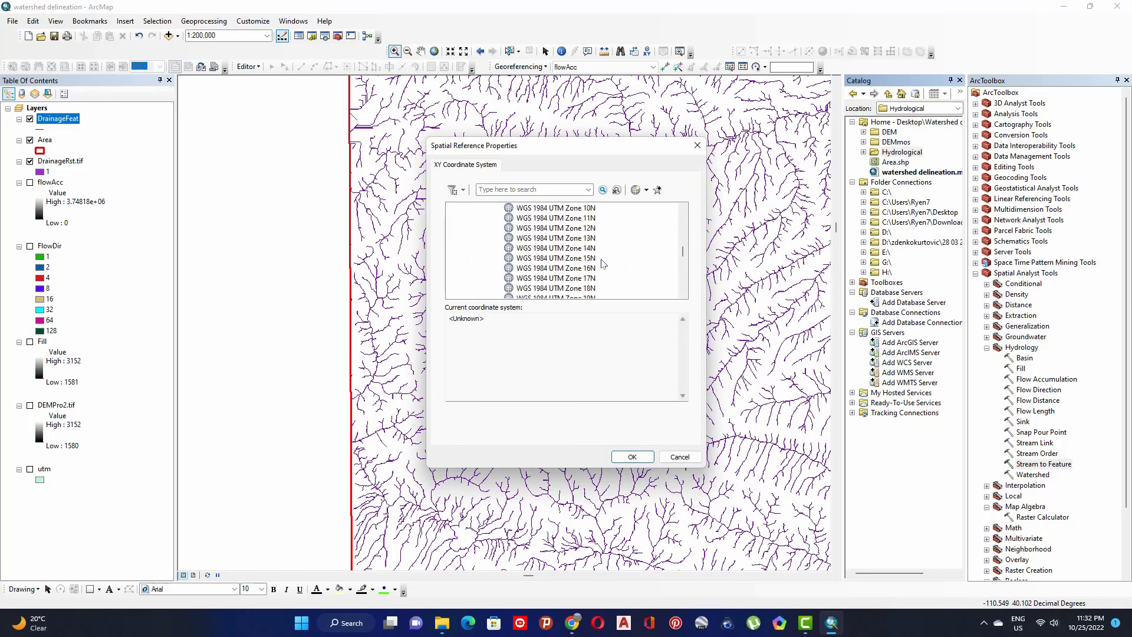
click(581, 230)
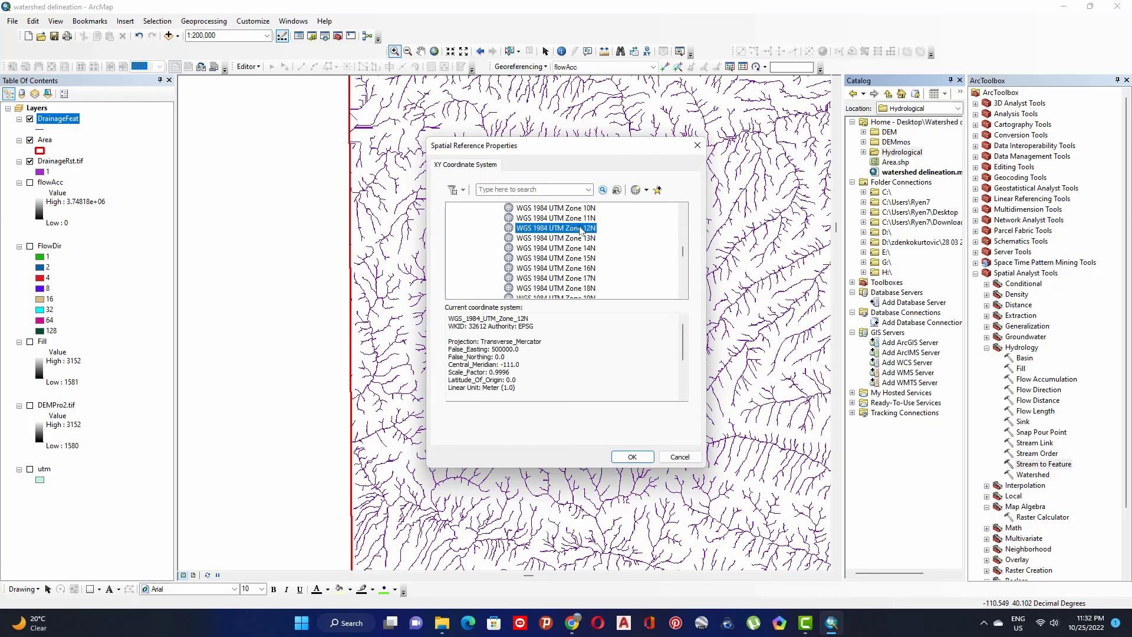
click(646, 458)
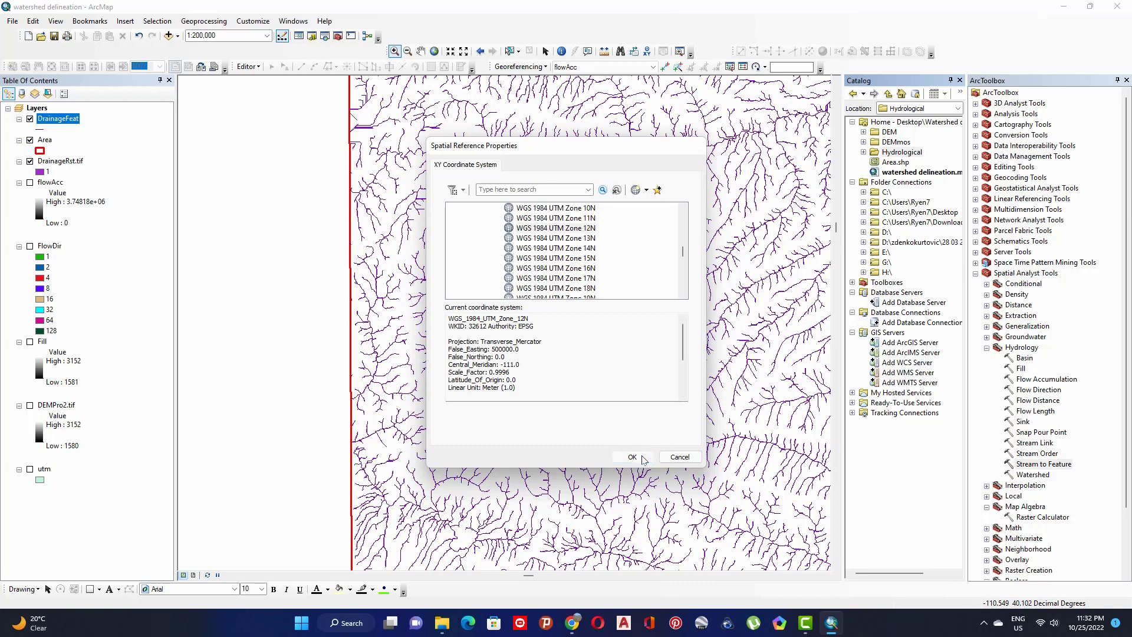
click(593, 418)
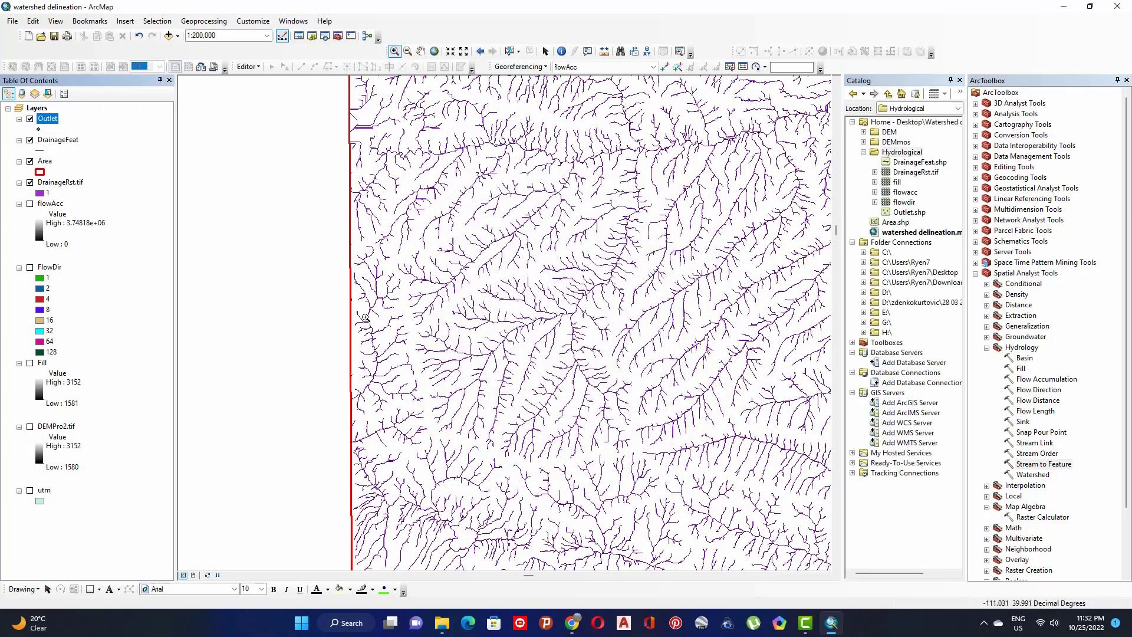
Step: Start an edit session on the Outlet layer, continuing past the utm layer warning, and open the Create Features window
right_click(48, 122)
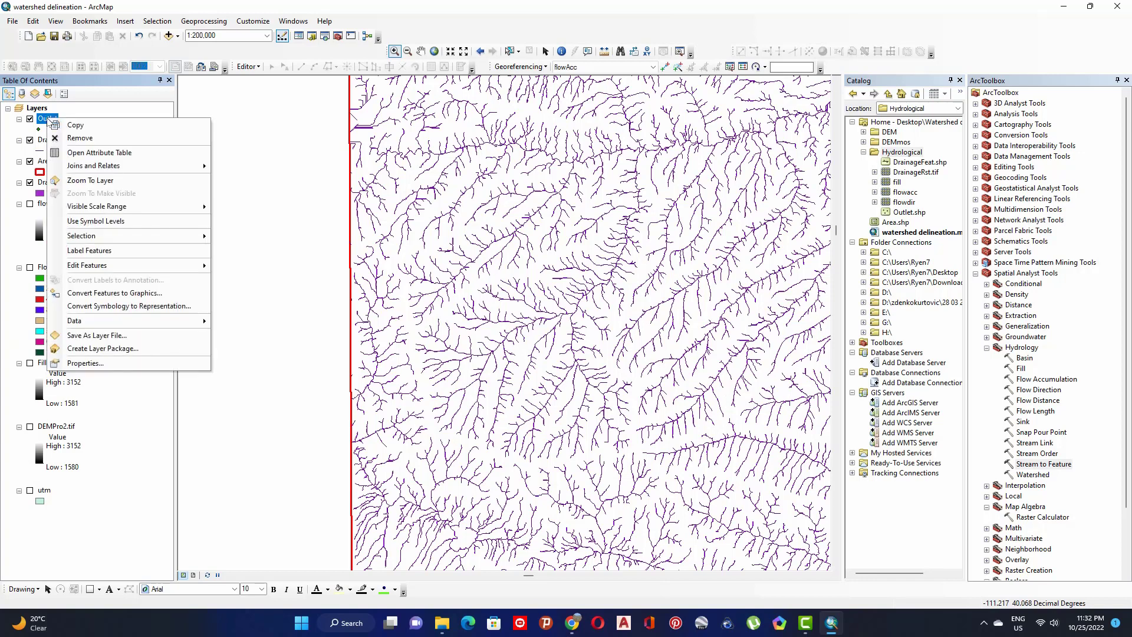
mouse_move(154, 270)
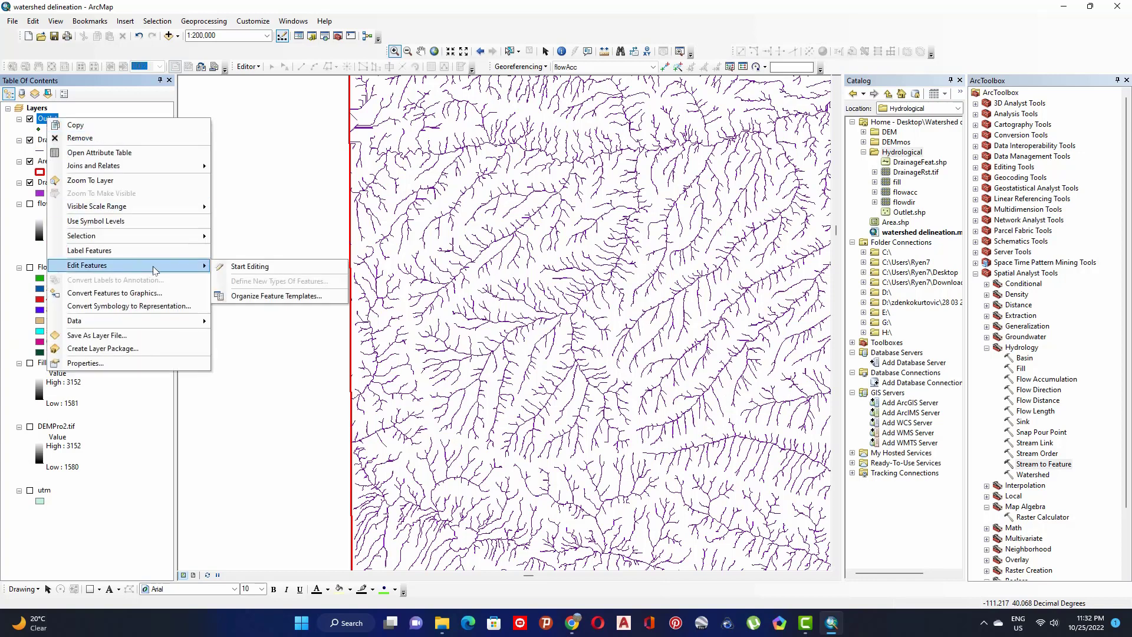
click(271, 271)
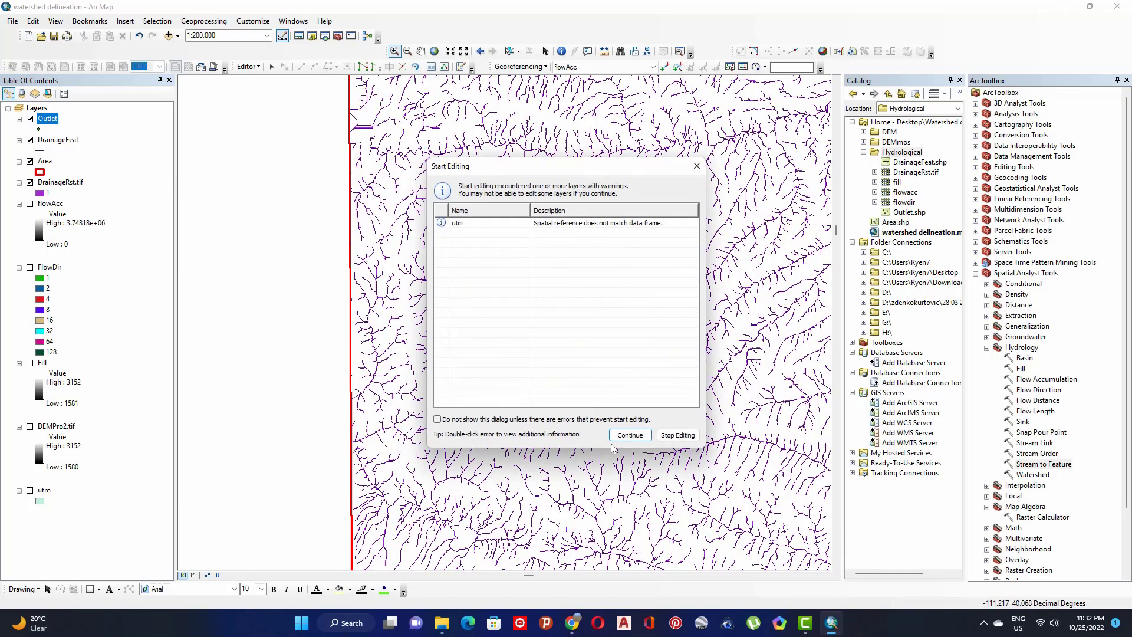
click(638, 437)
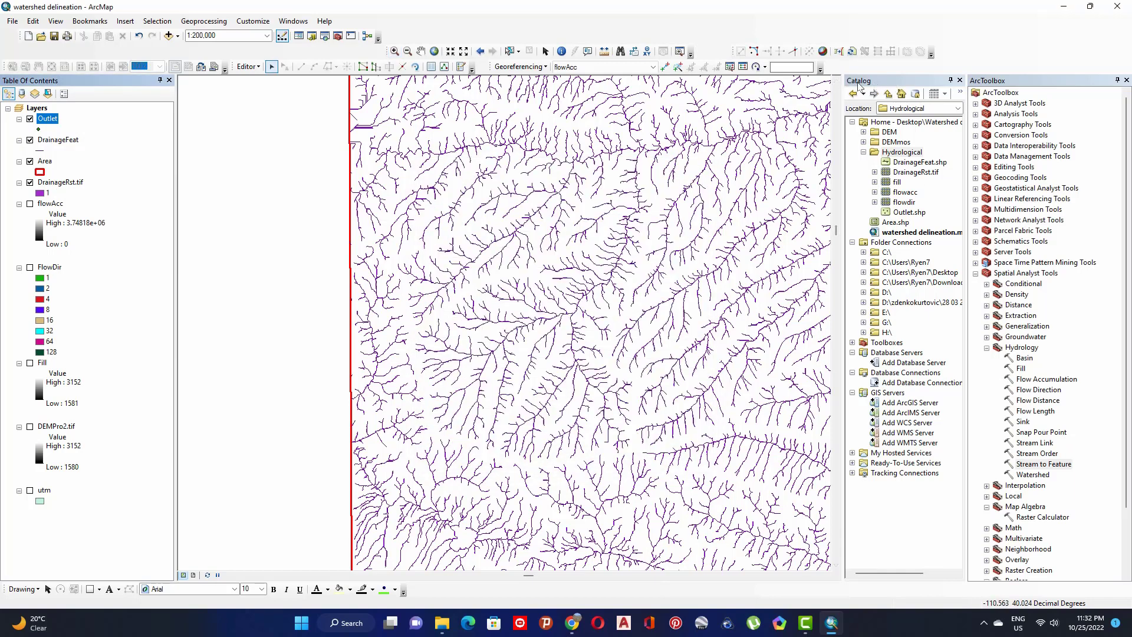
click(960, 80)
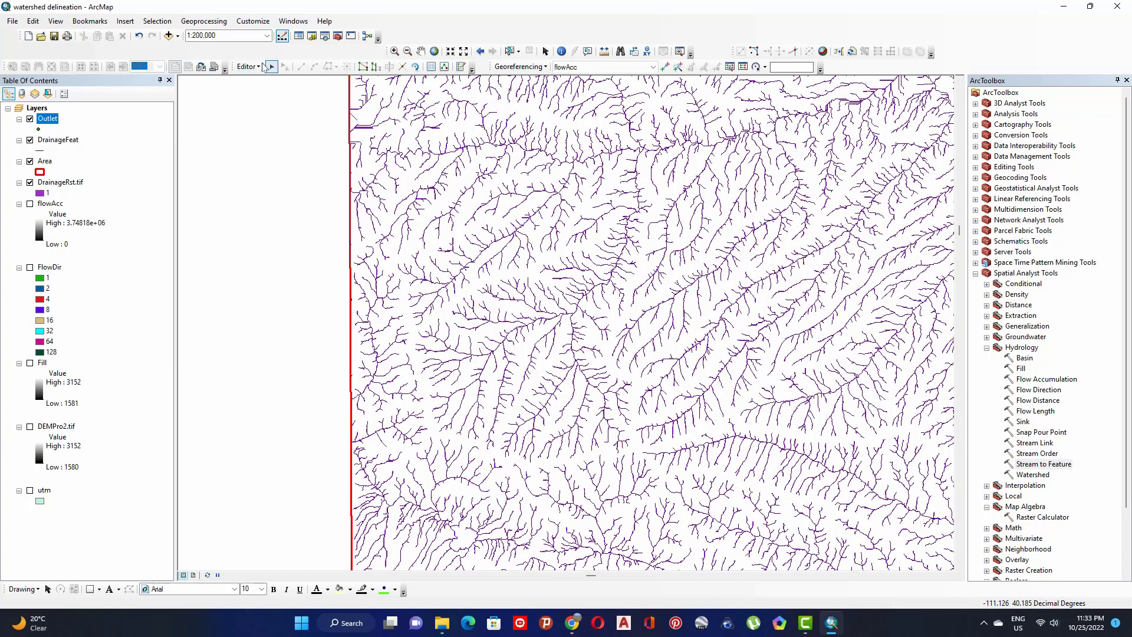
click(460, 67)
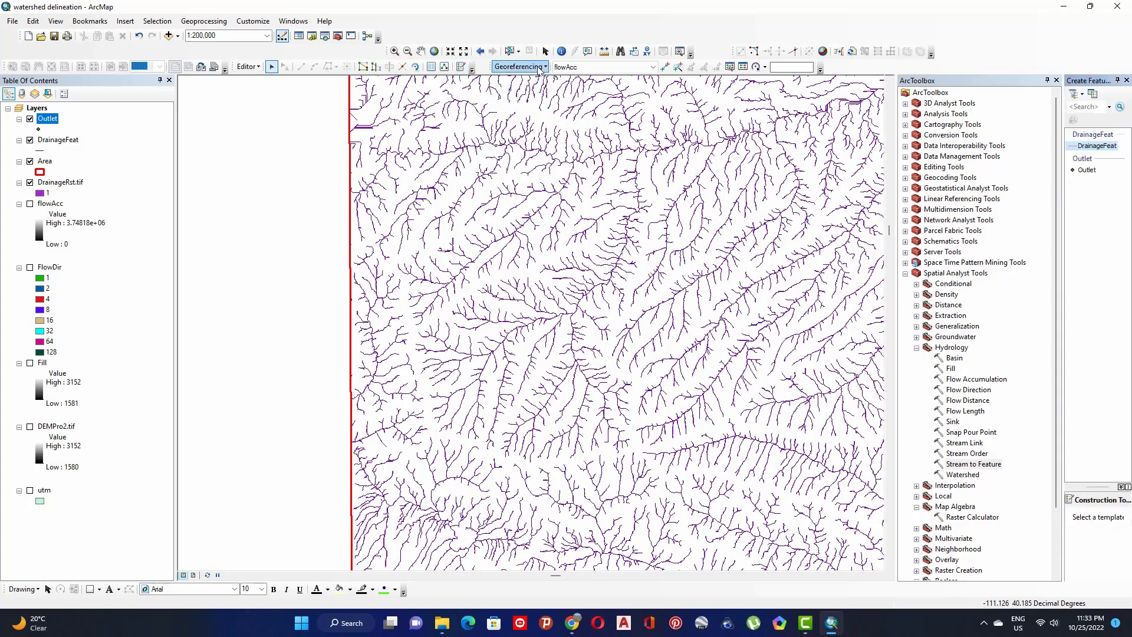
Step: Activate the Outlet point template for drawing, and display the Snapping toolbar to review its snapping options before closing it
click(1086, 171)
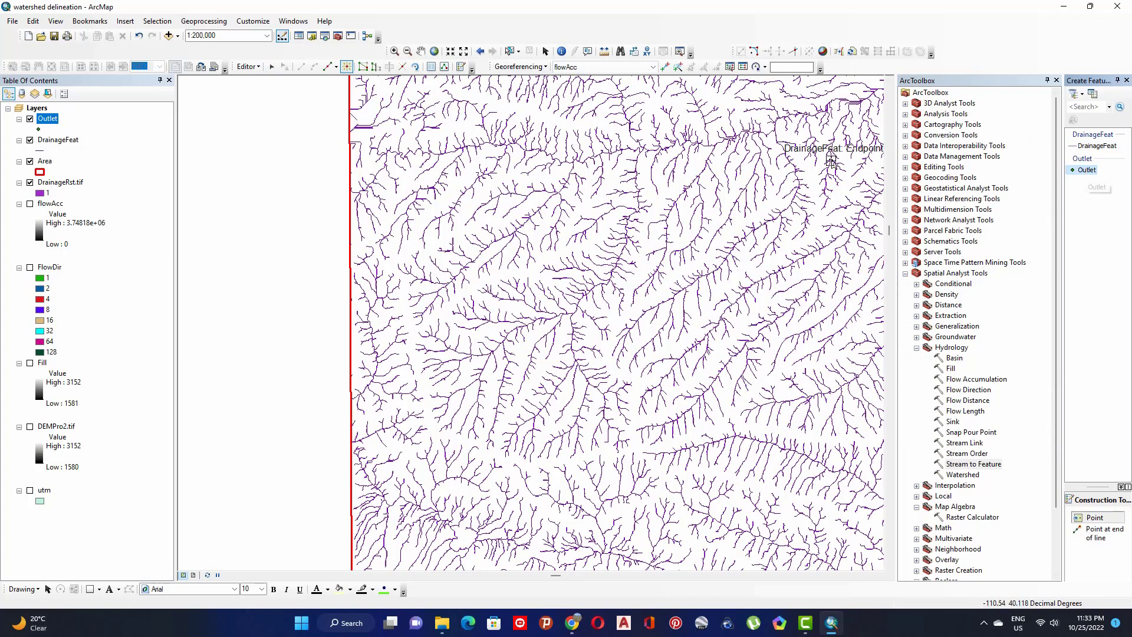
click(260, 67)
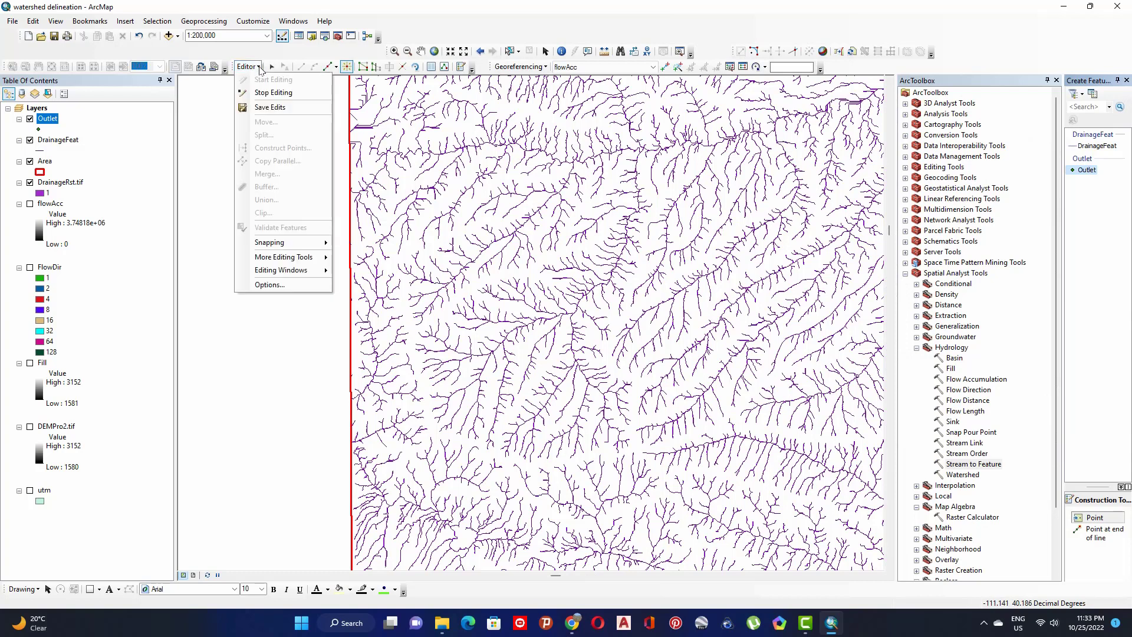
mouse_move(306, 242)
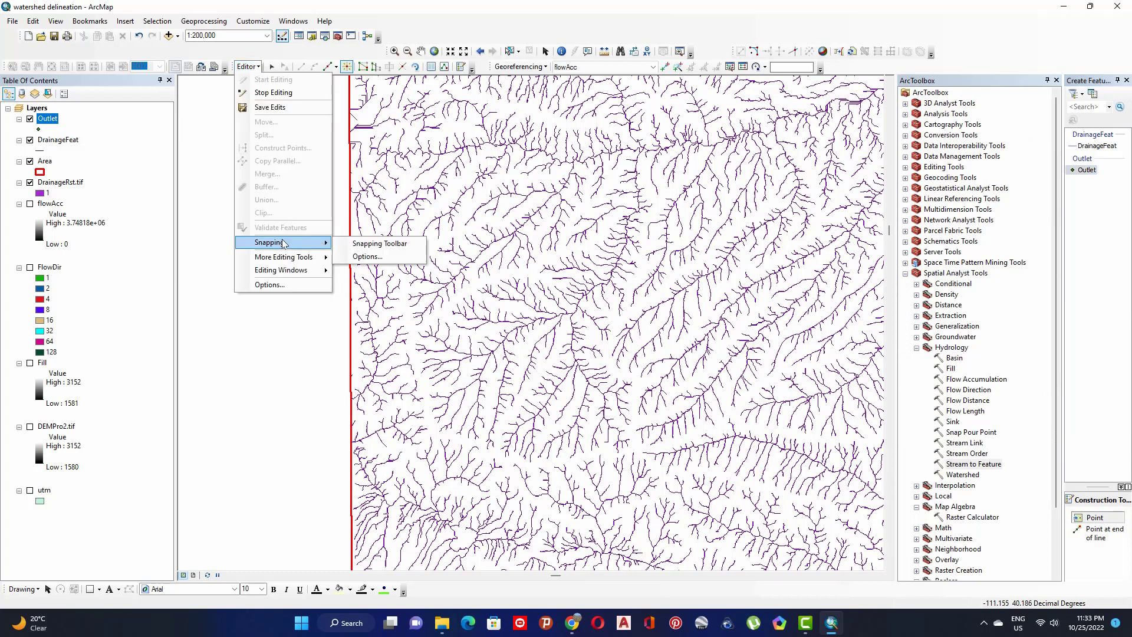
click(392, 248)
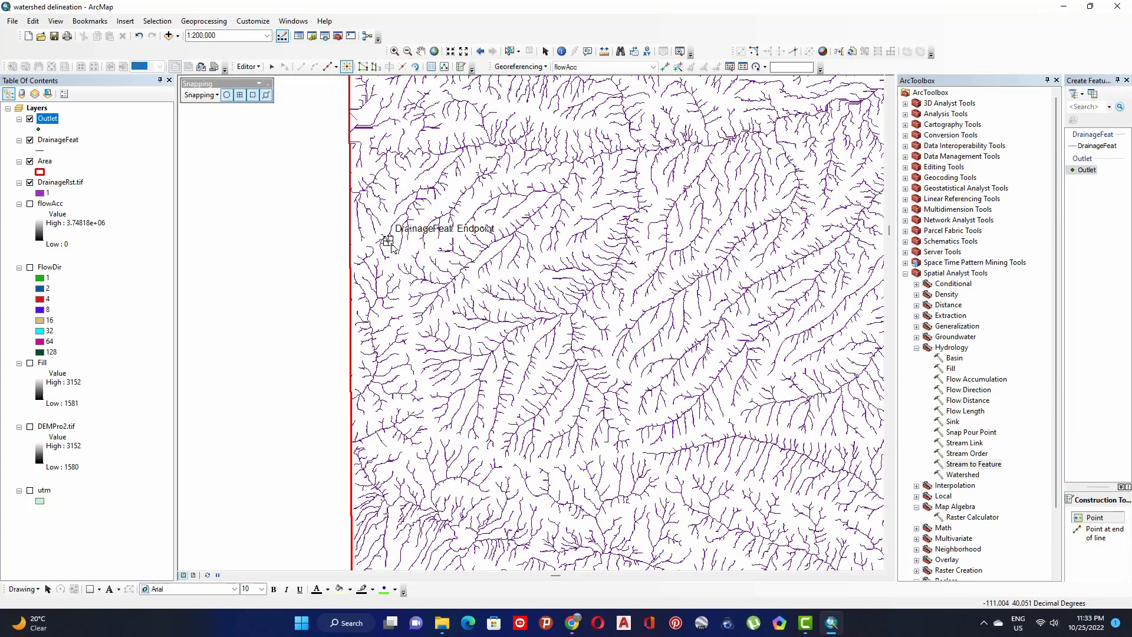
click(215, 95)
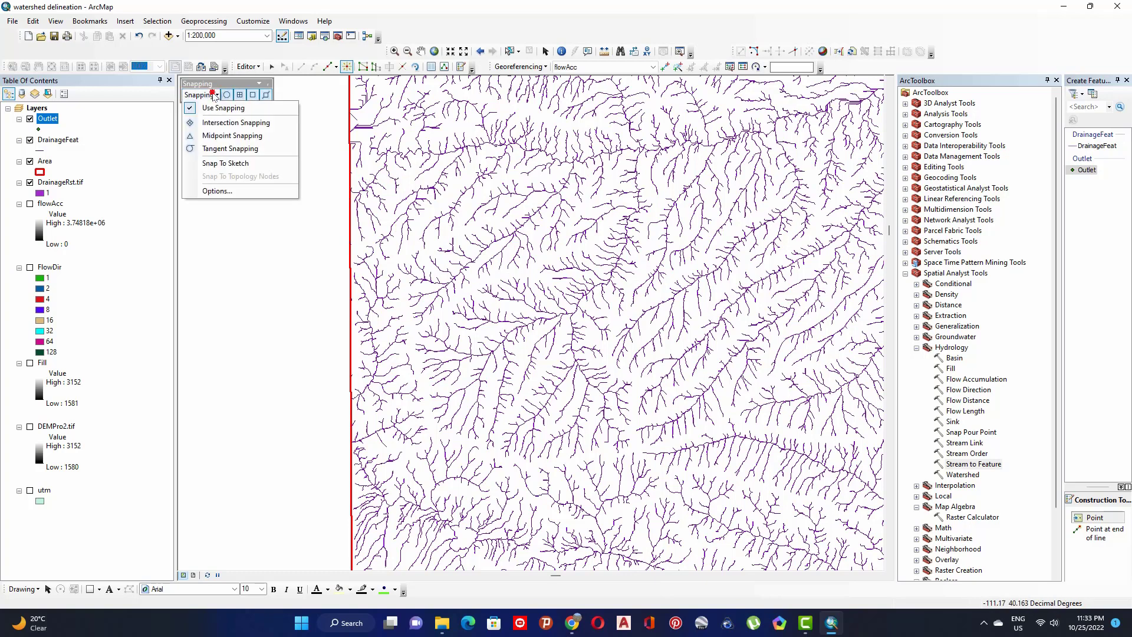
click(215, 94)
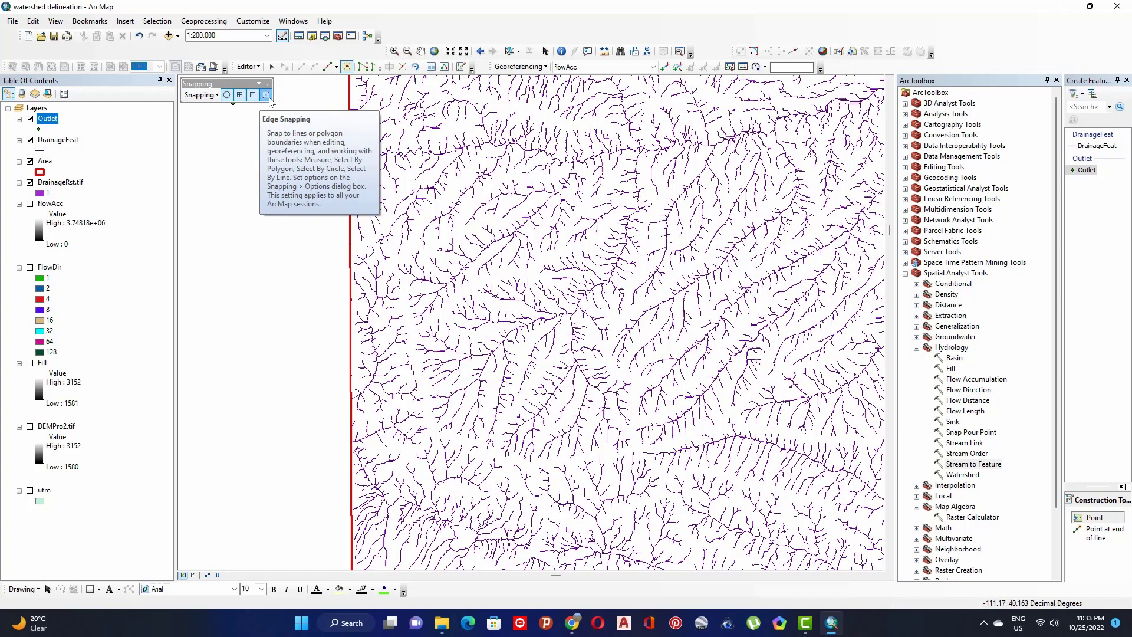
click(260, 84)
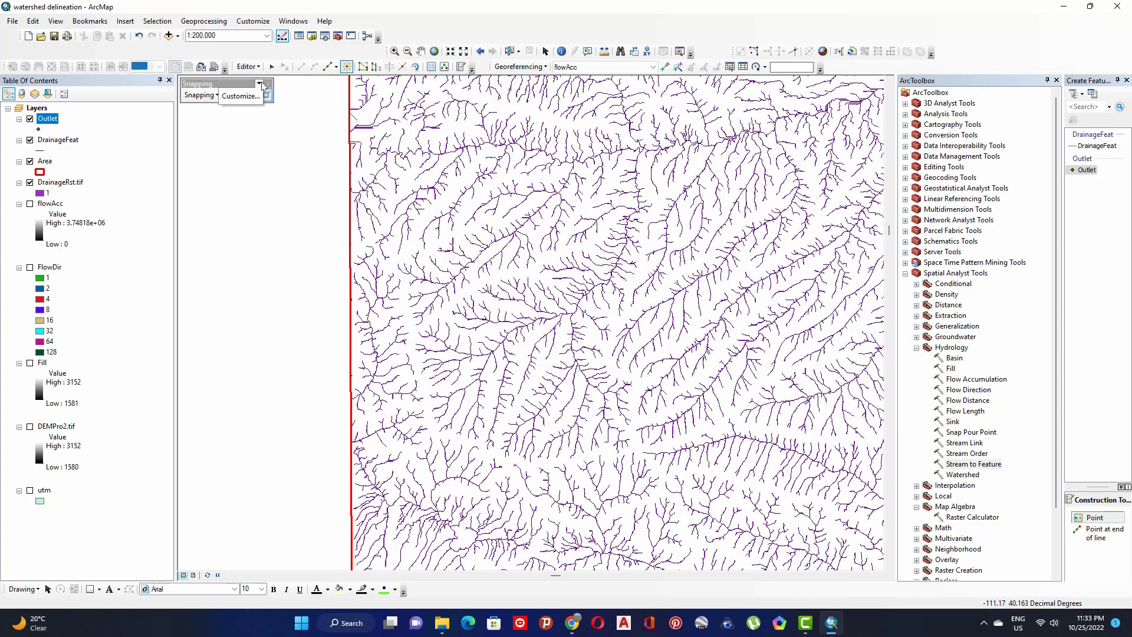
click(260, 83)
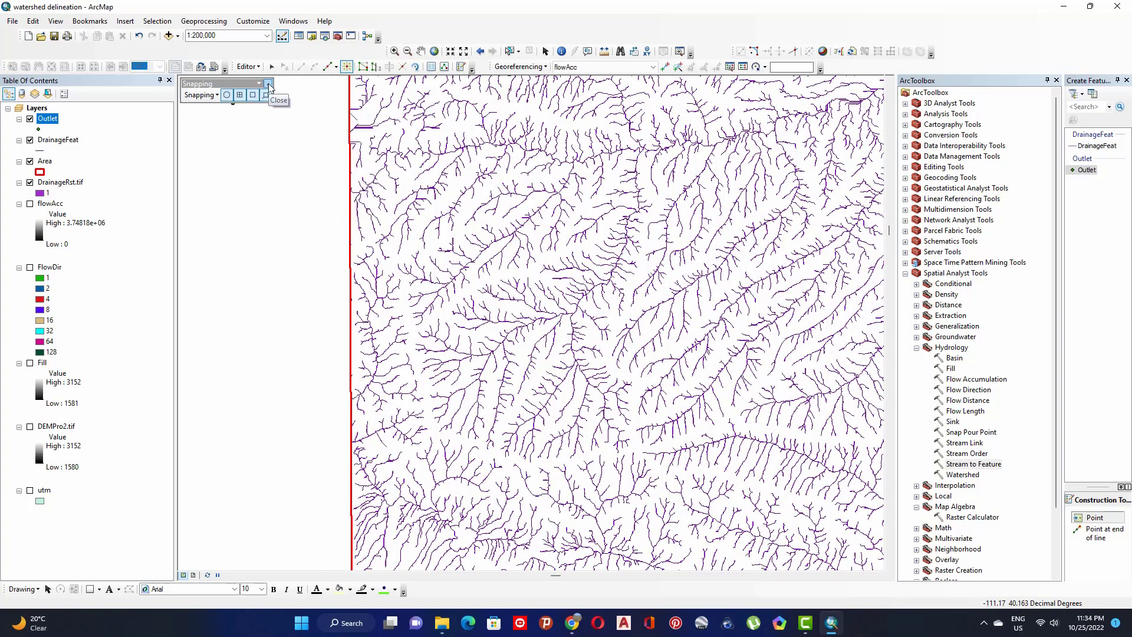
click(269, 83)
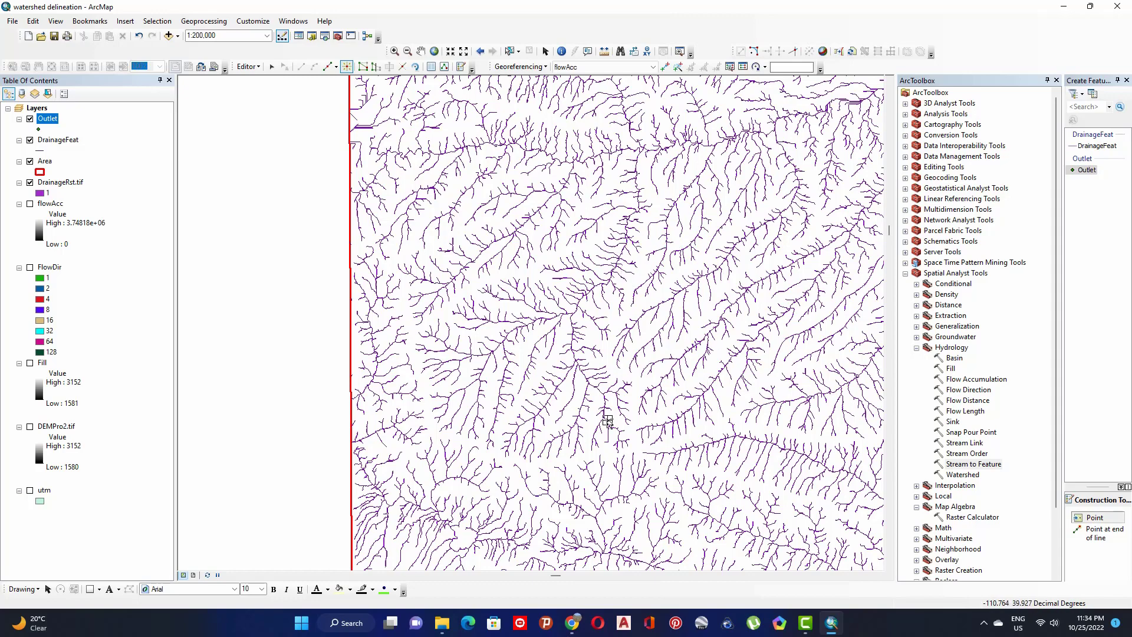
Step: Place the outlet point on a DrainageFeat vertex of the main stream, just beside the junction with its western tributary
scroll(639, 222, up, 2)
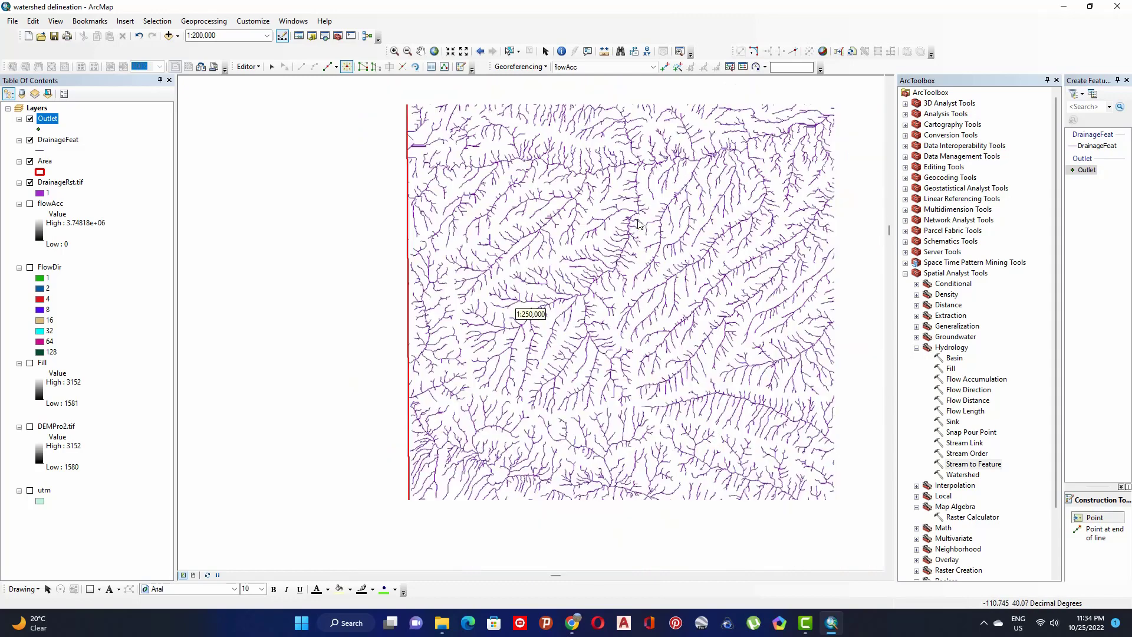
scroll(638, 223, down, 3)
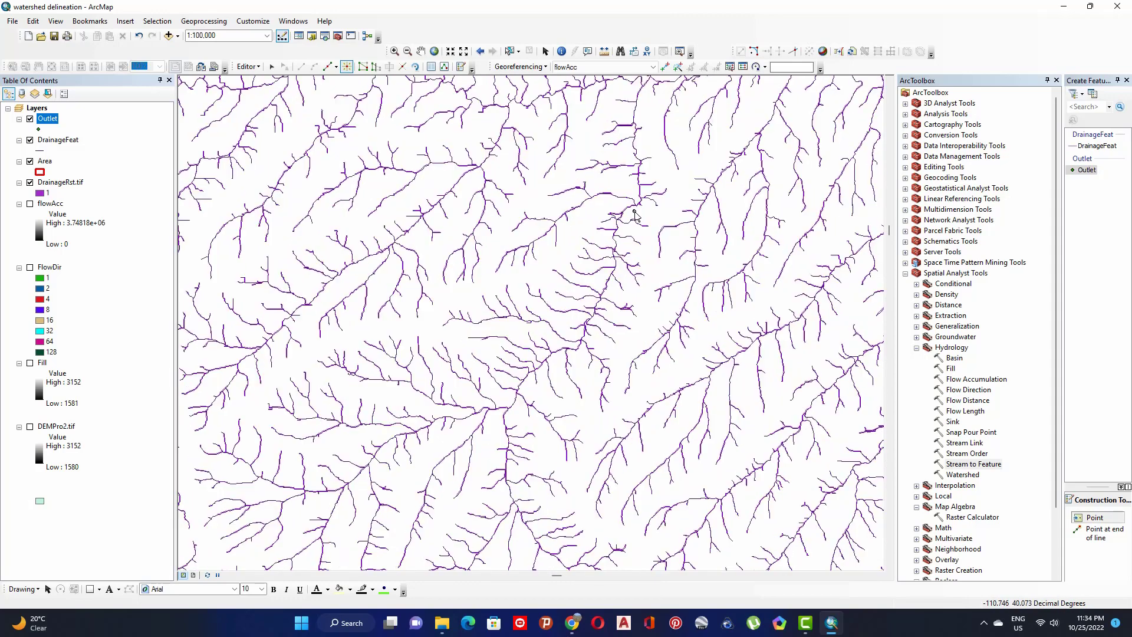
scroll(636, 212, down, 2)
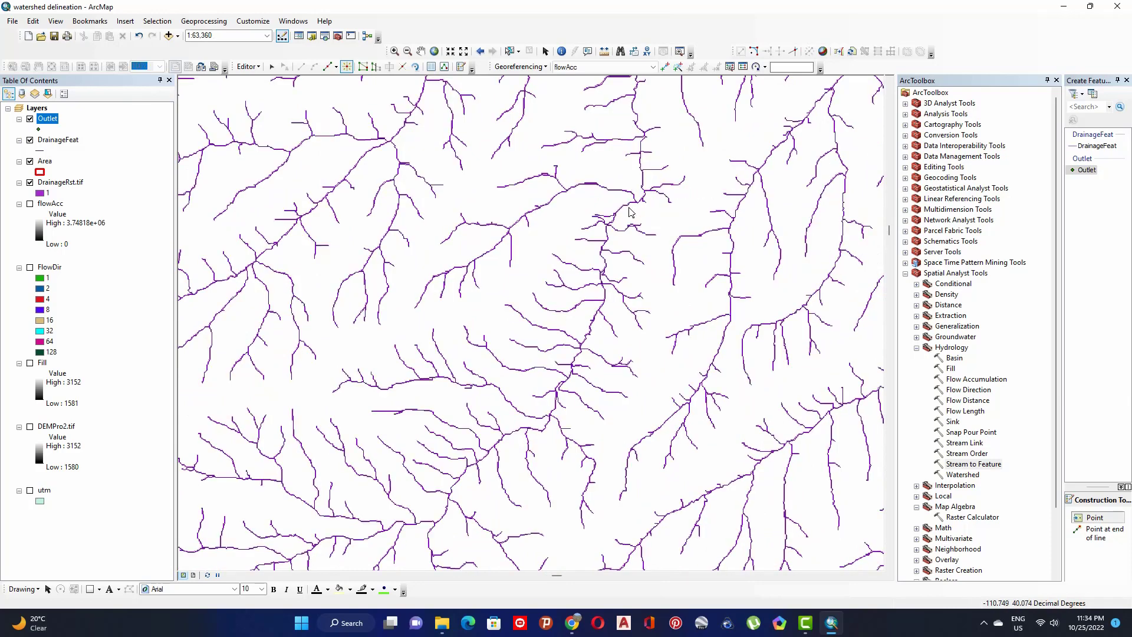
scroll(628, 214, down, 1)
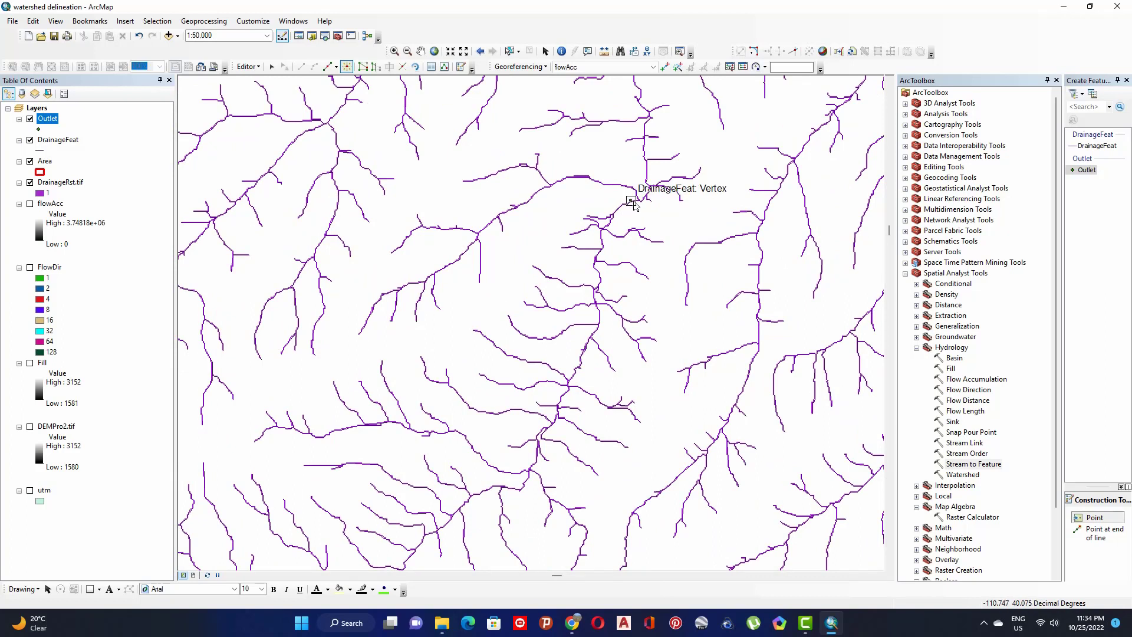
click(634, 203)
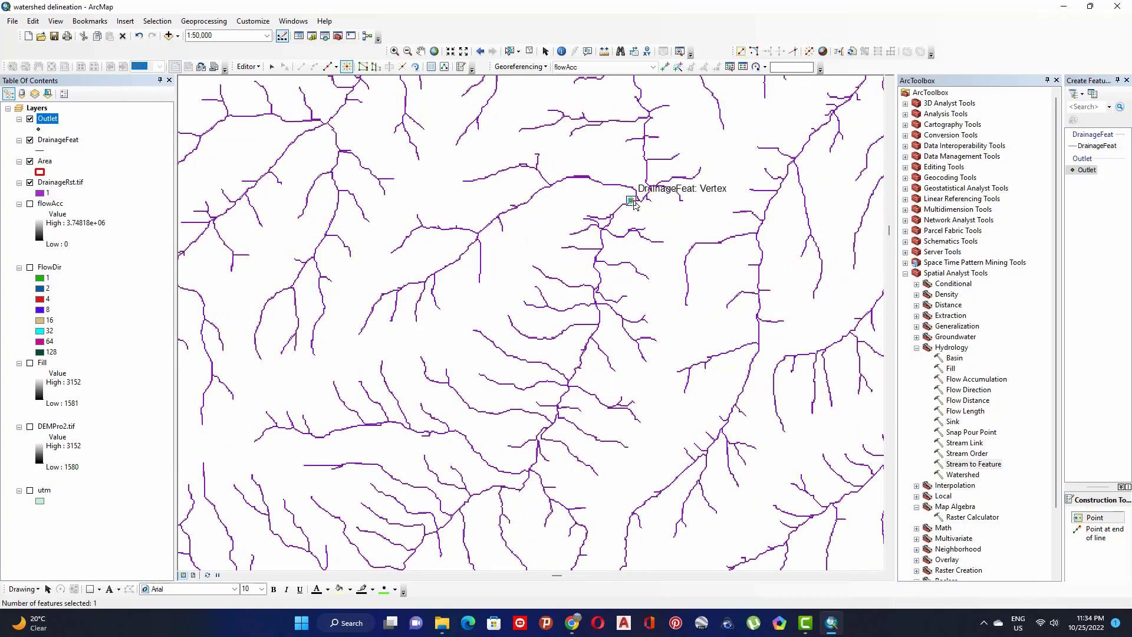
Step: Save the edits to the Outlet layer and stop the edit session
click(256, 66)
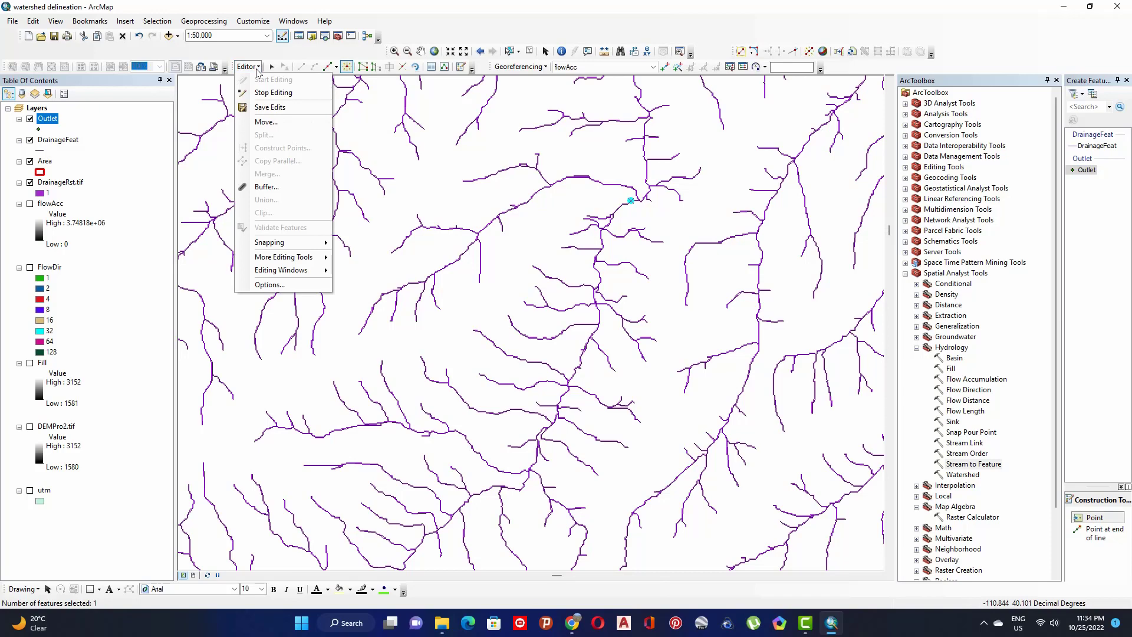
click(270, 107)
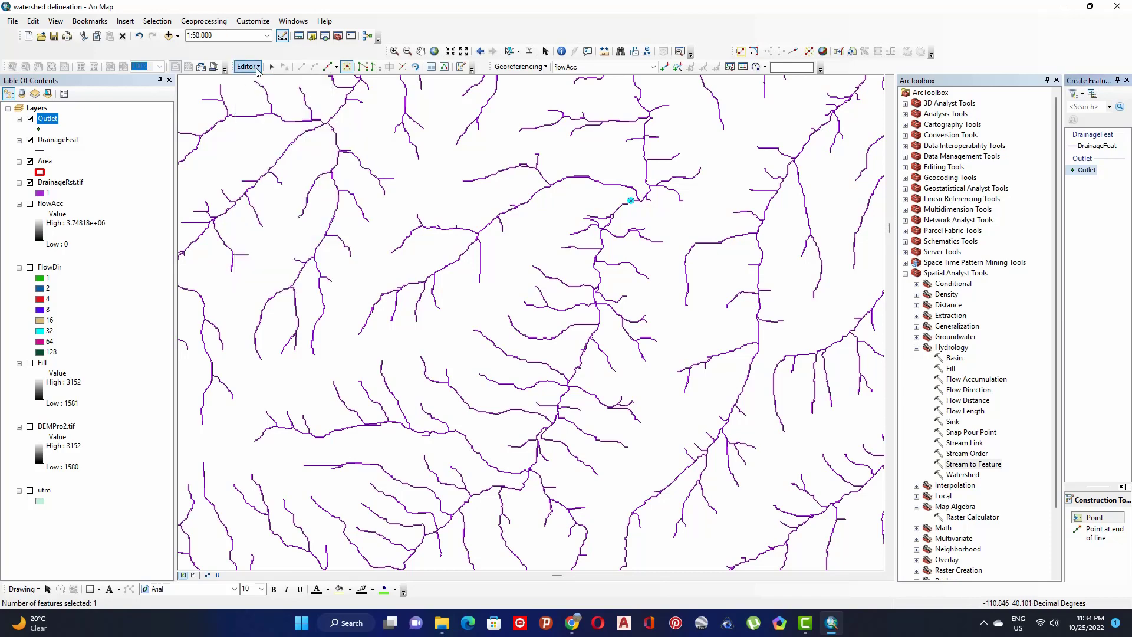
click(246, 66)
click(268, 94)
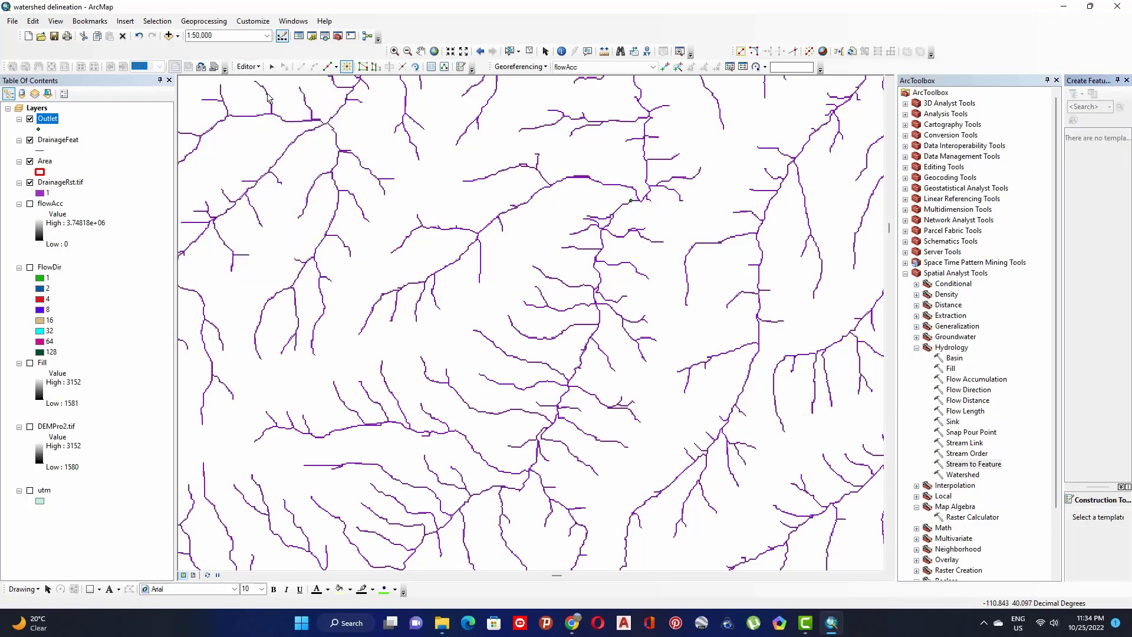
Step: Change the Outlet layer's symbol to the green circle with a centre dot, size 18
click(39, 129)
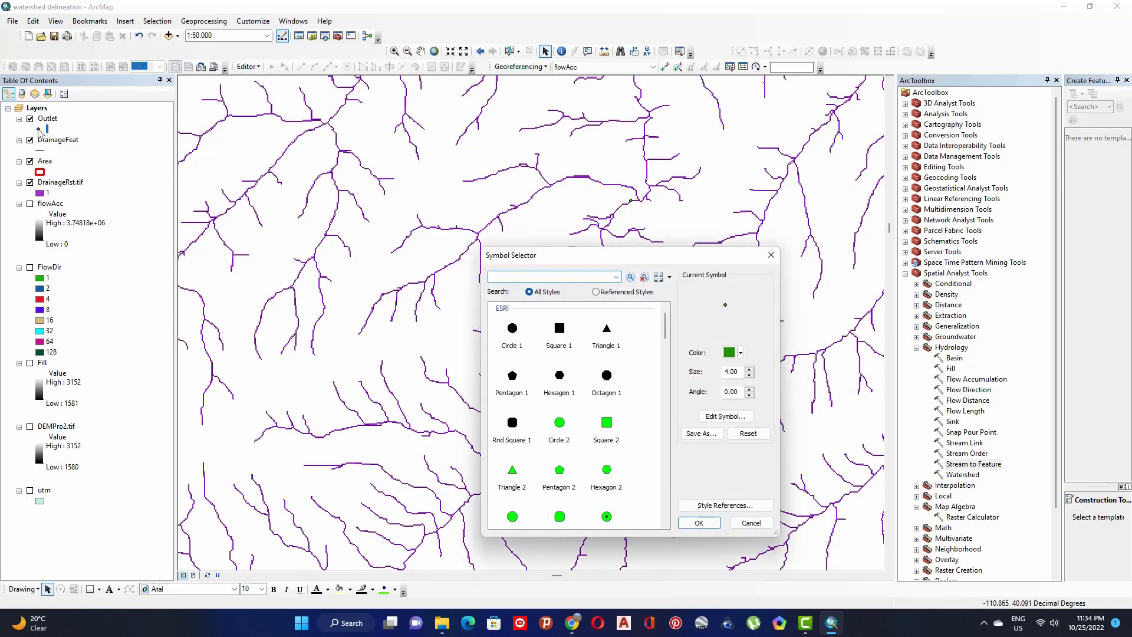
click(607, 516)
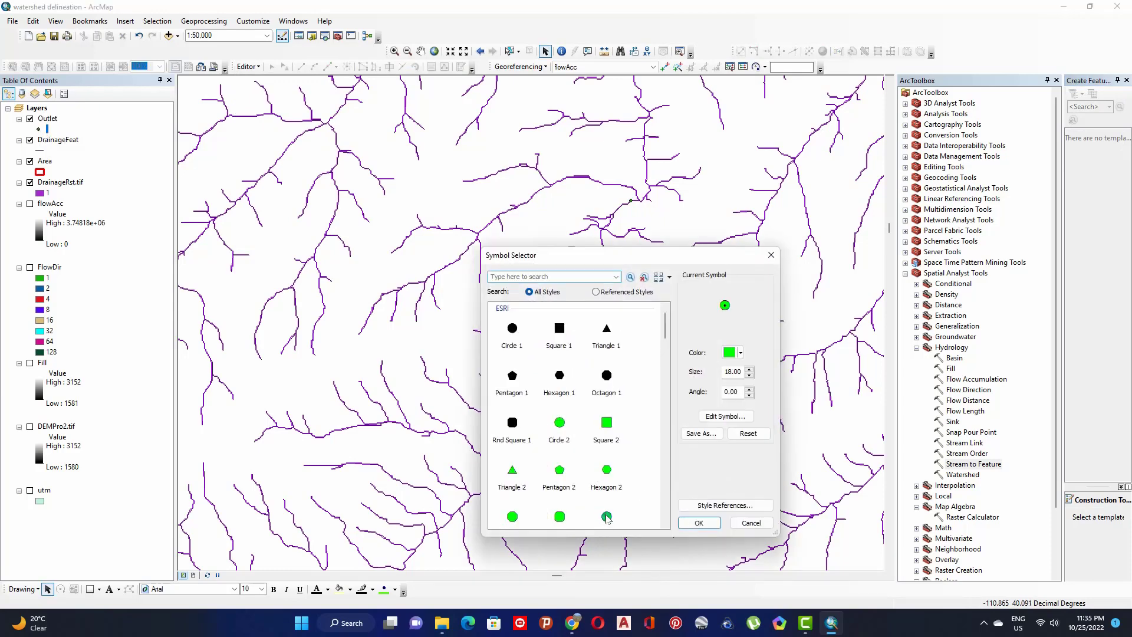
click(705, 522)
scroll(653, 280, up, 1)
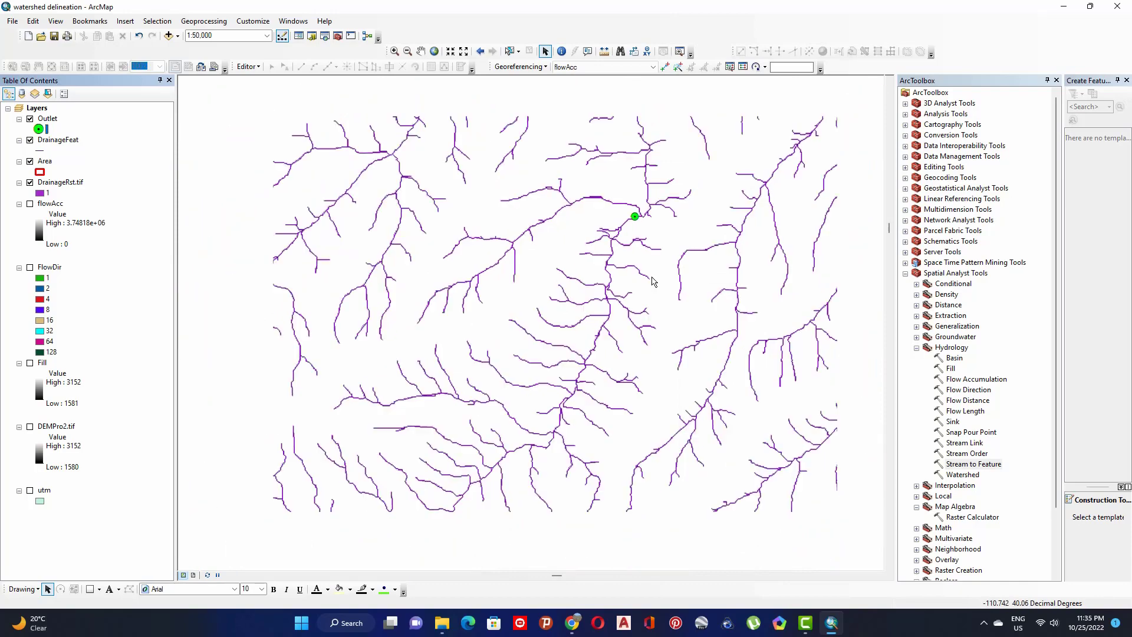
scroll(653, 280, up, 2)
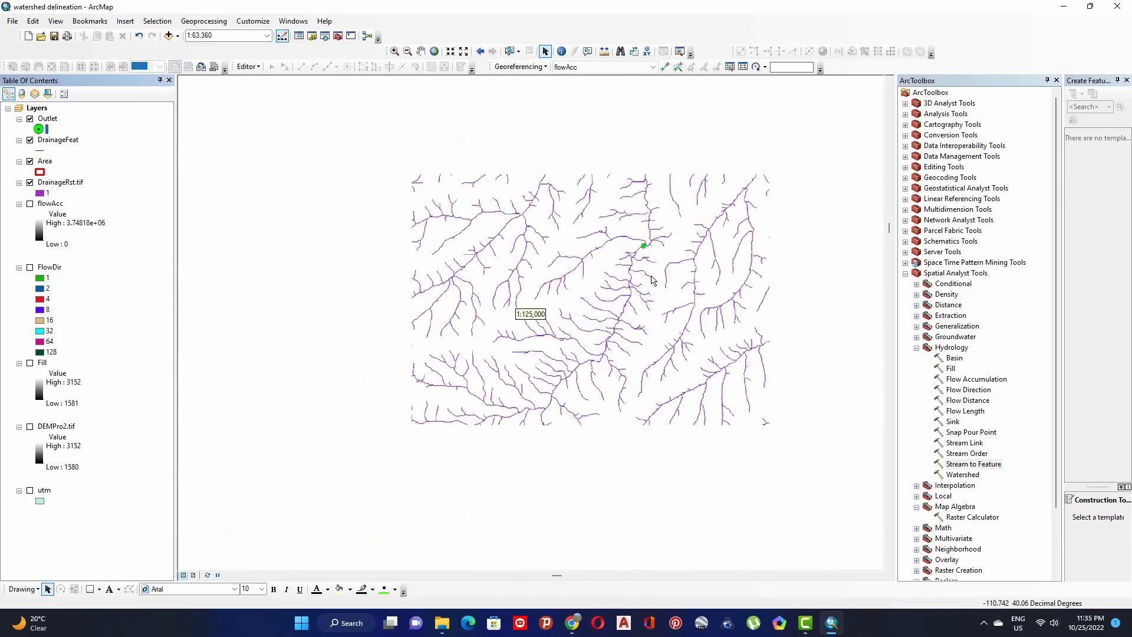
scroll(653, 280, up, 1)
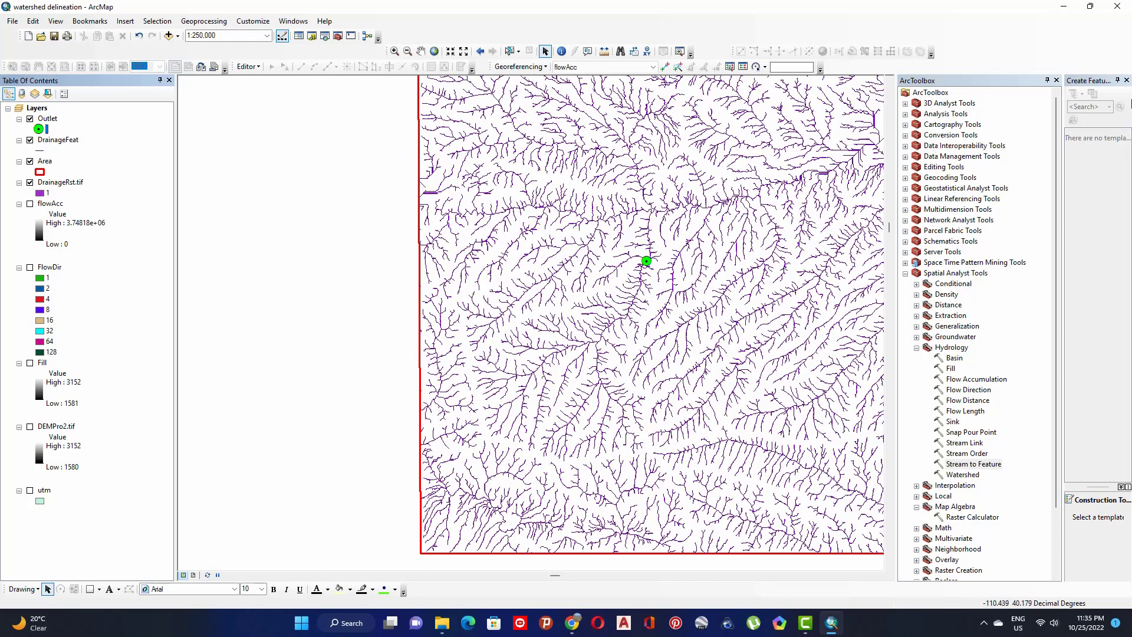
Step: Close the Create Features window and set up the Hydrology Watershed tool with FlowDir as flow direction raster and Outlet as pour point data
click(1127, 80)
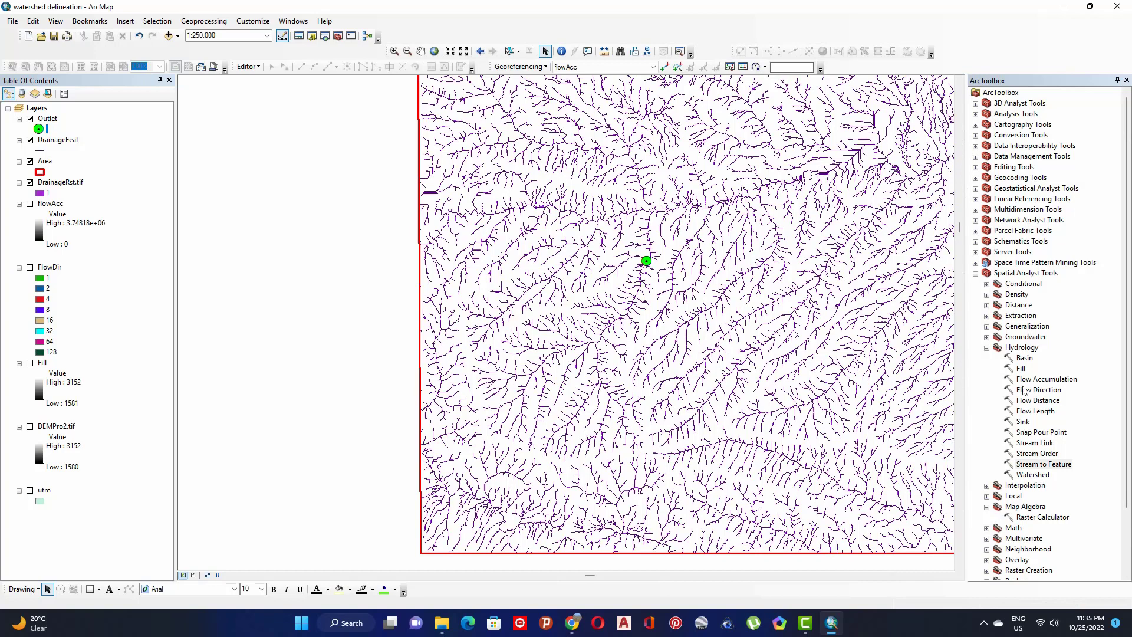
click(1031, 348)
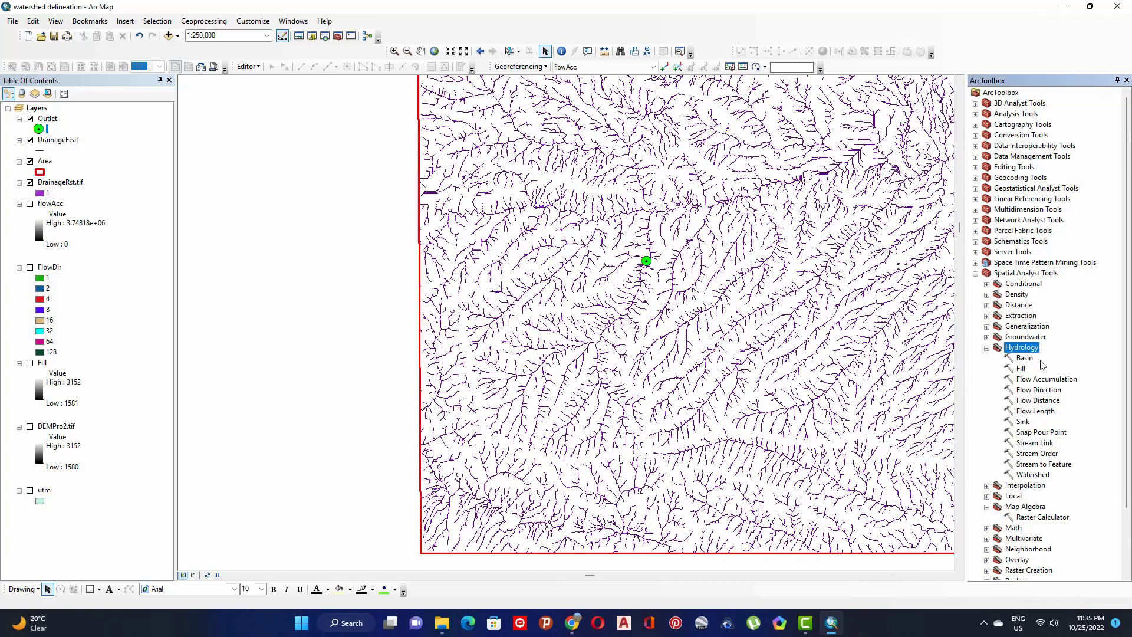
click(1039, 475)
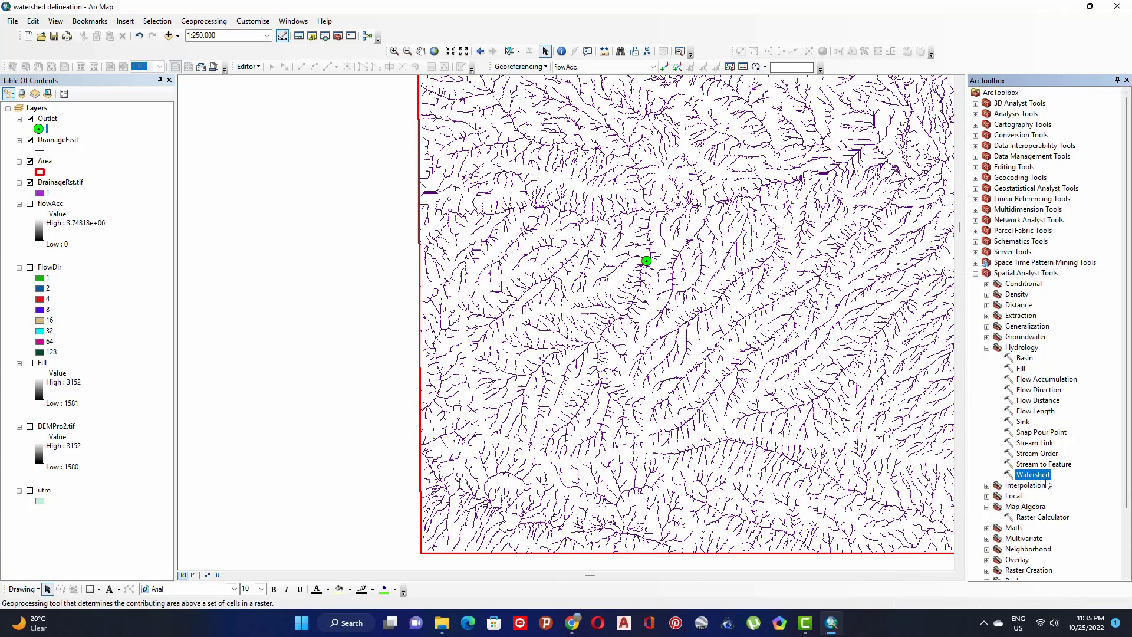
double_click(1046, 477)
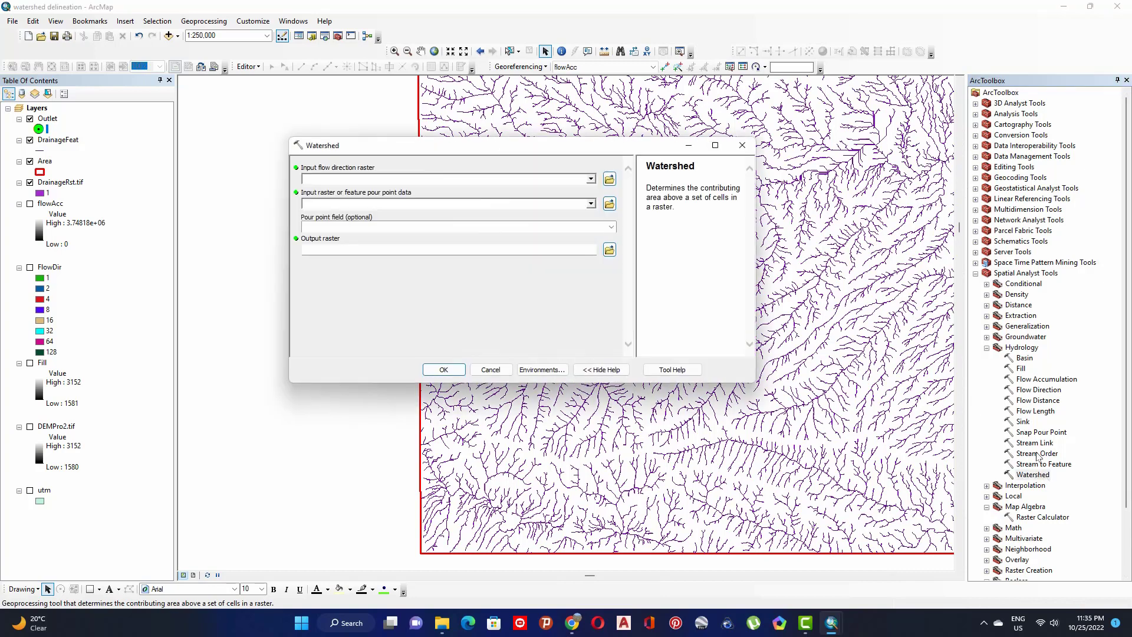
click(335, 180)
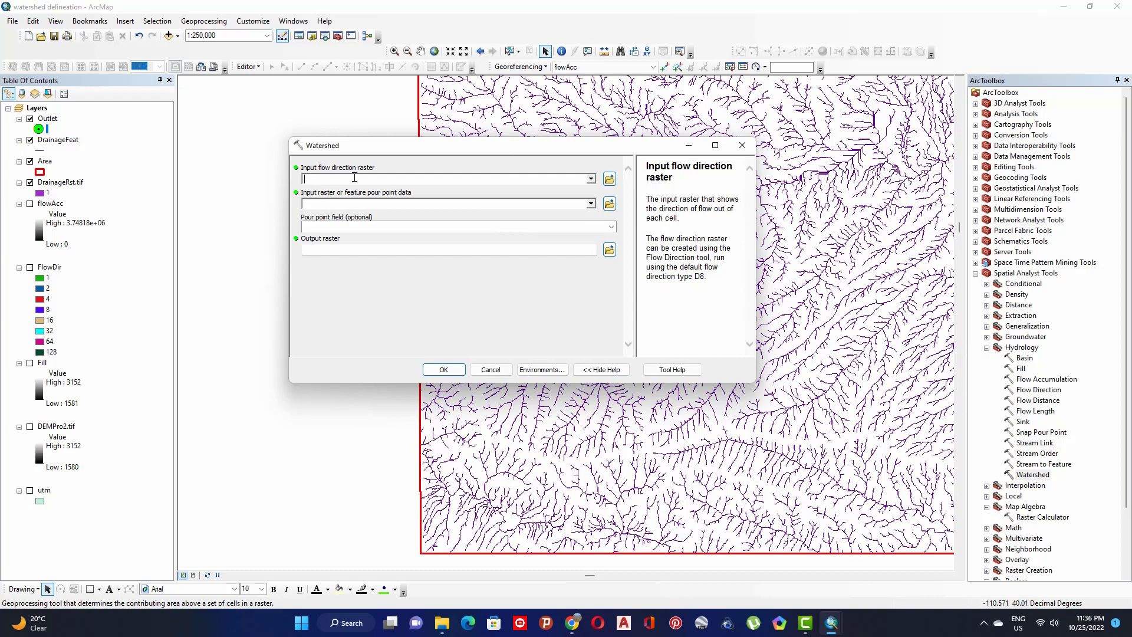
drag(48, 267, 339, 179)
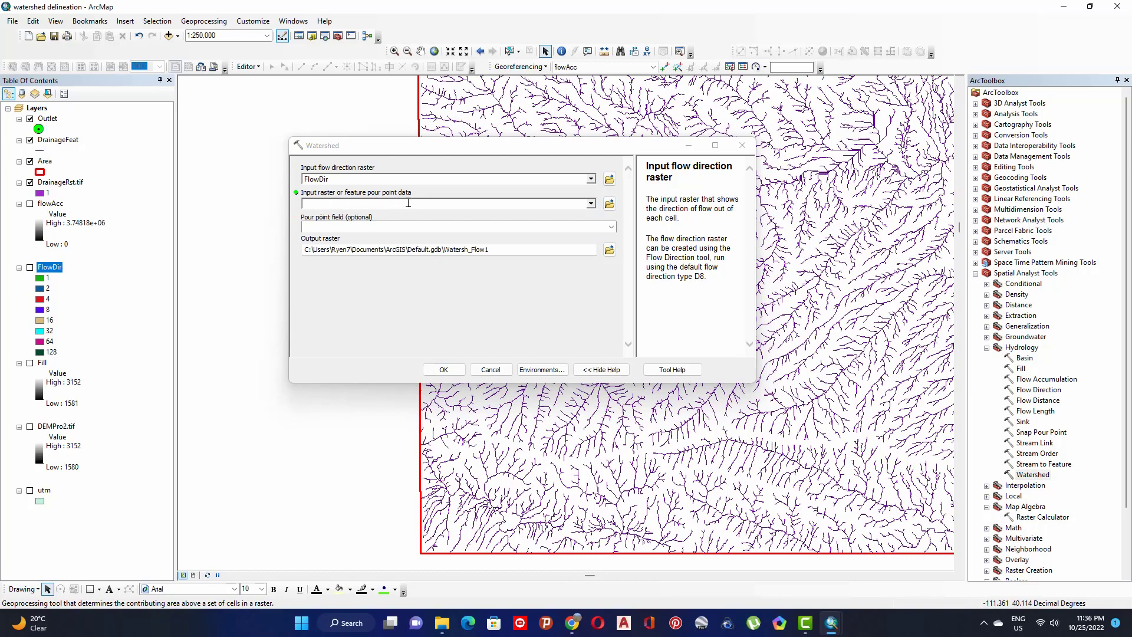
drag(48, 119, 334, 203)
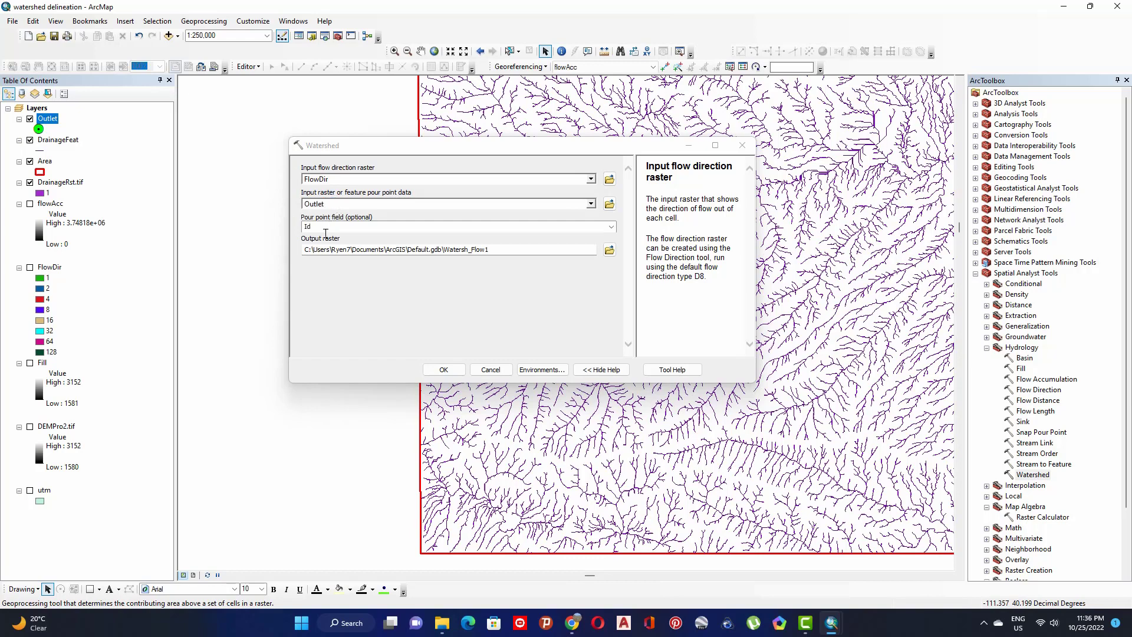
click(352, 227)
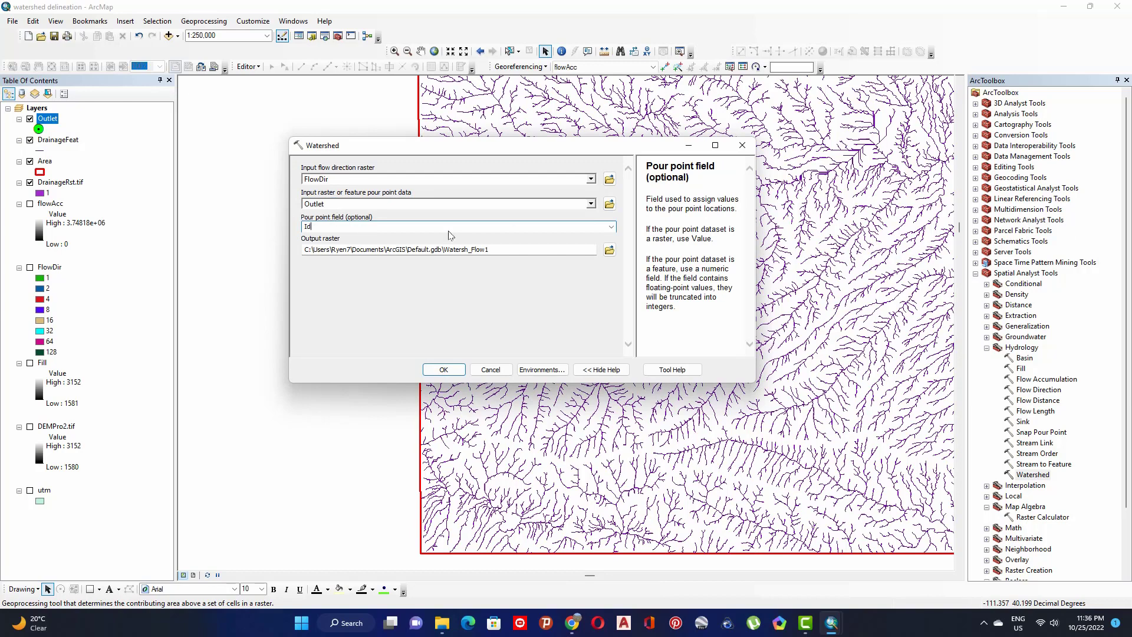
Step: Save the output raster as Watershed.tif in the Hydrological folder and run the Watershed tool
click(501, 248)
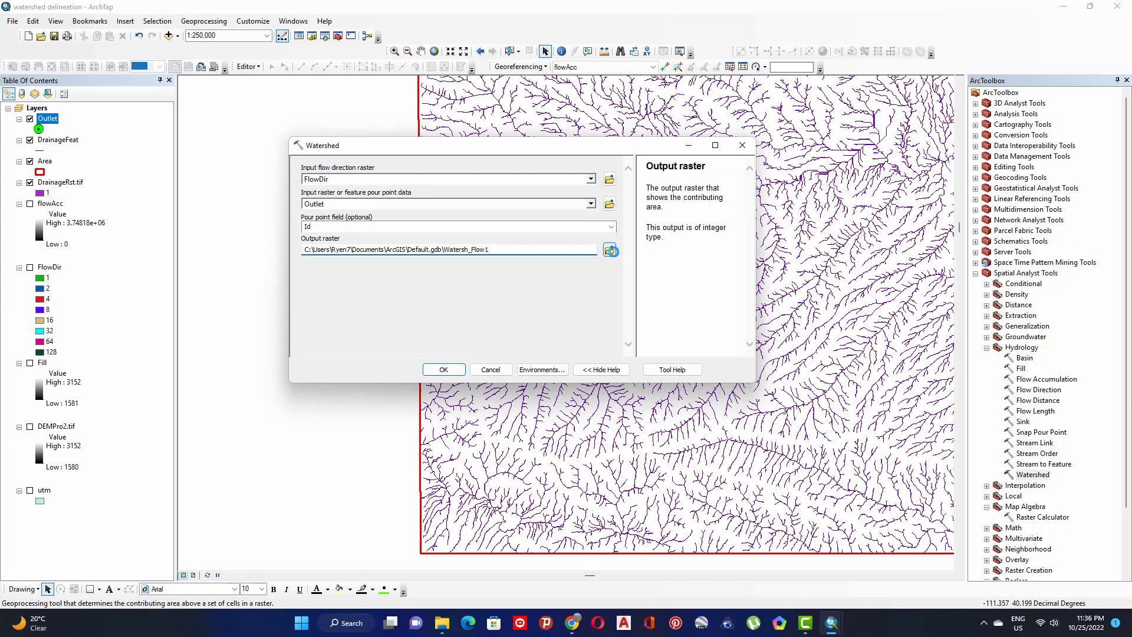
click(609, 250)
click(461, 328)
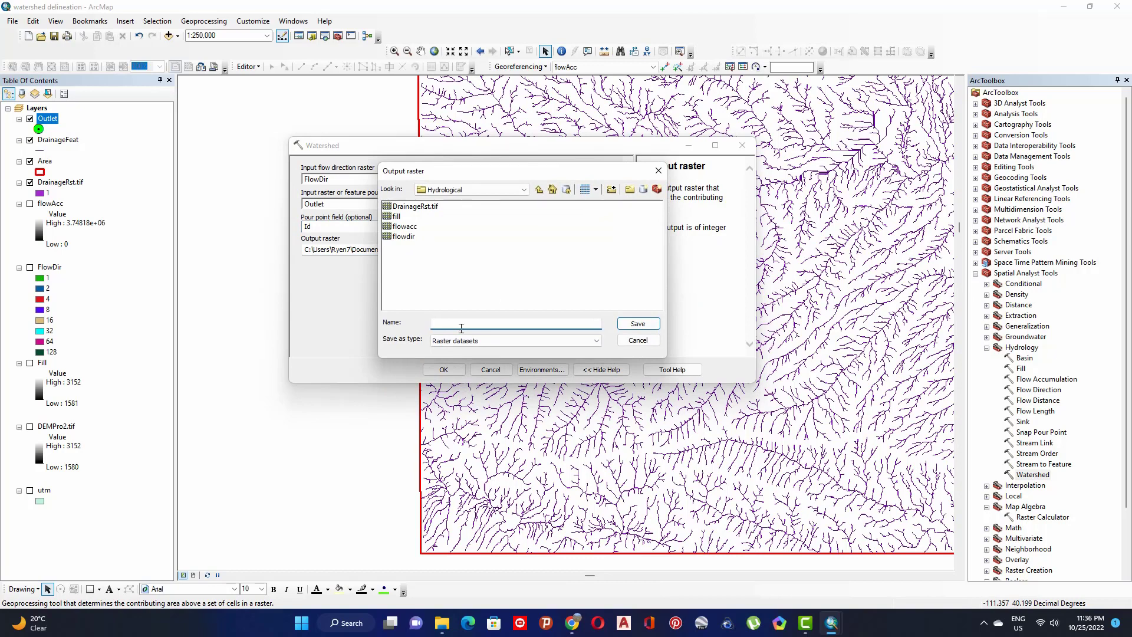
text(Watershed.tif)
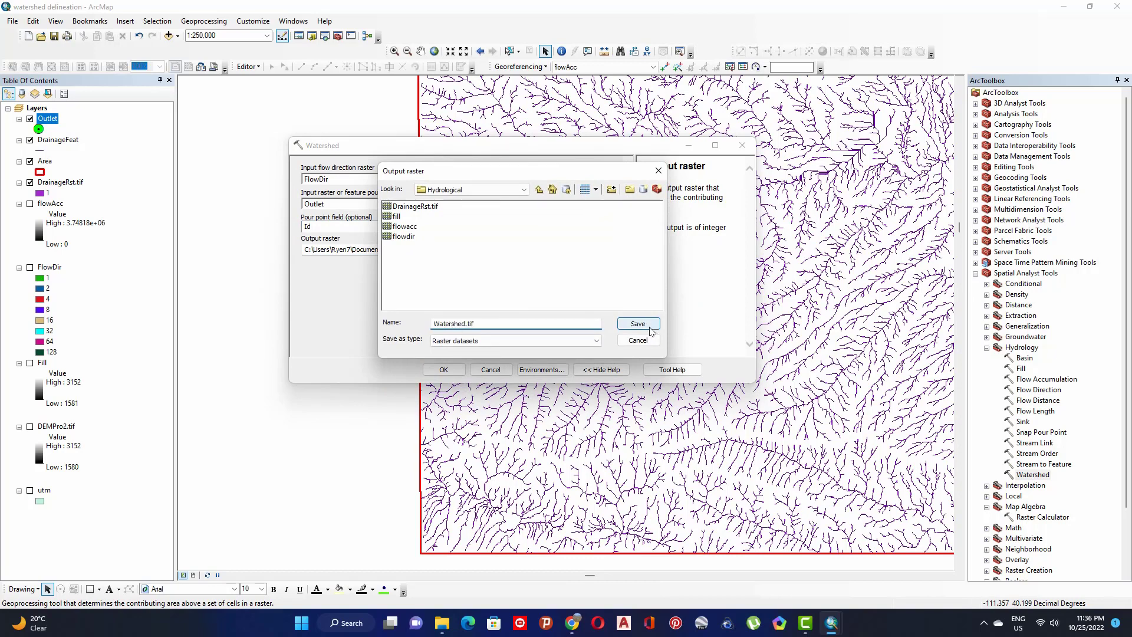
drag(483, 326, 464, 324)
click(643, 327)
click(455, 373)
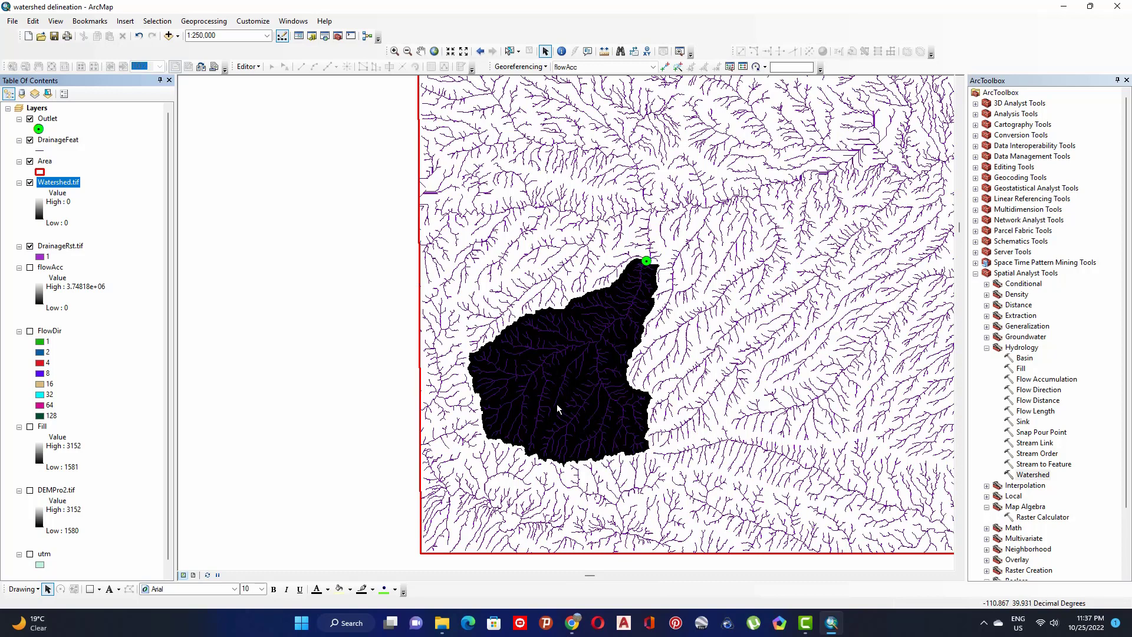
Step: Set up the Raster to Polygon conversion tool with Watershed.tif as the input raster
click(1028, 135)
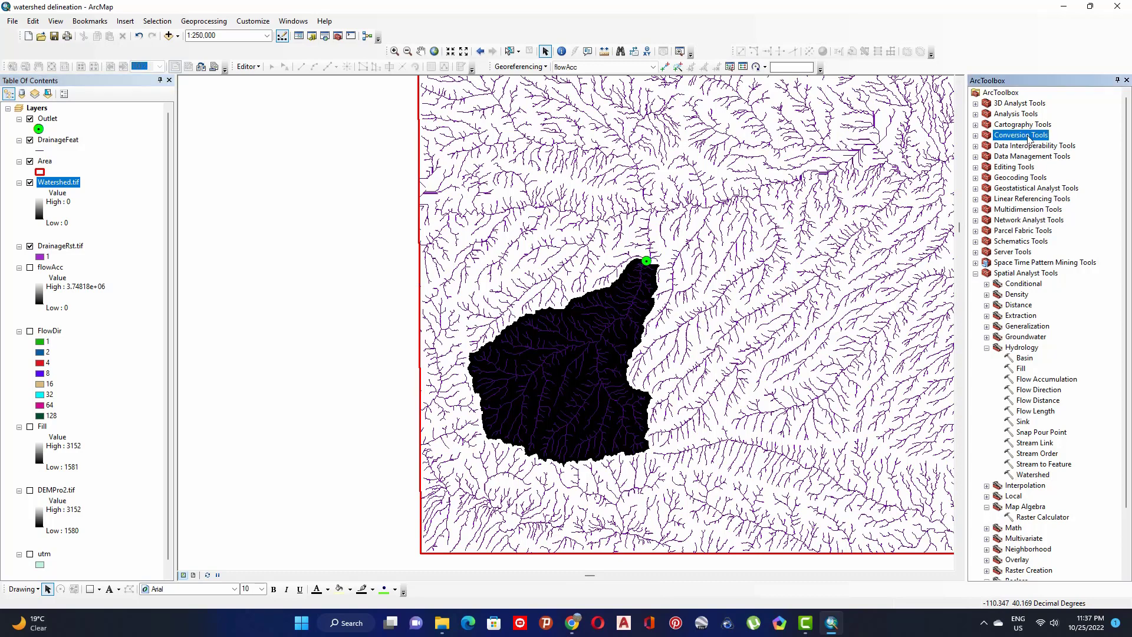
click(975, 136)
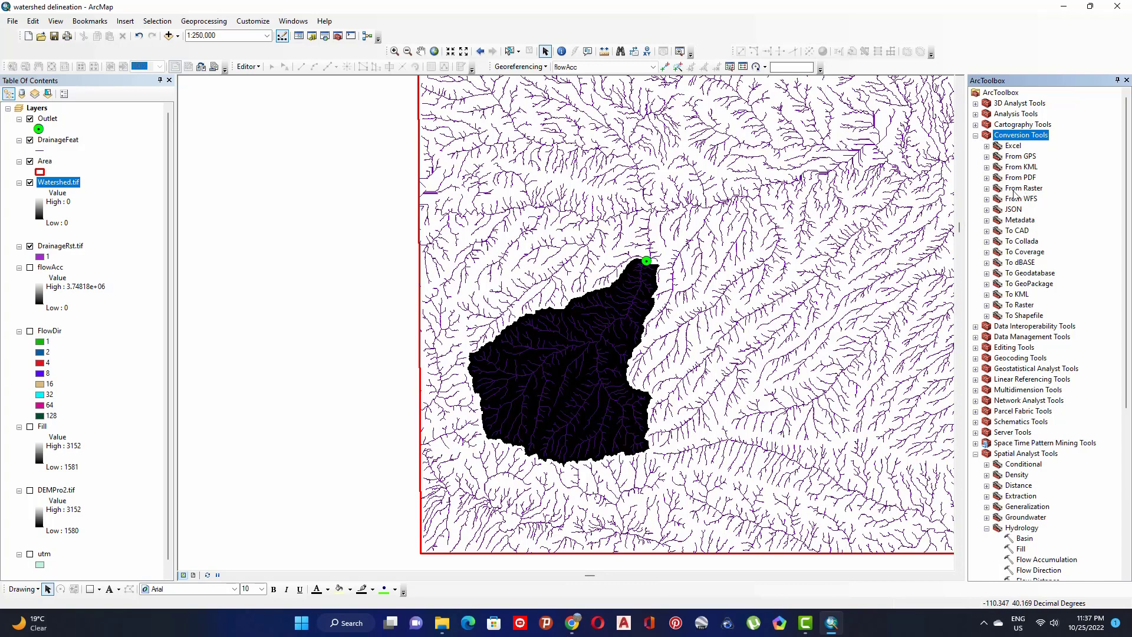
click(987, 189)
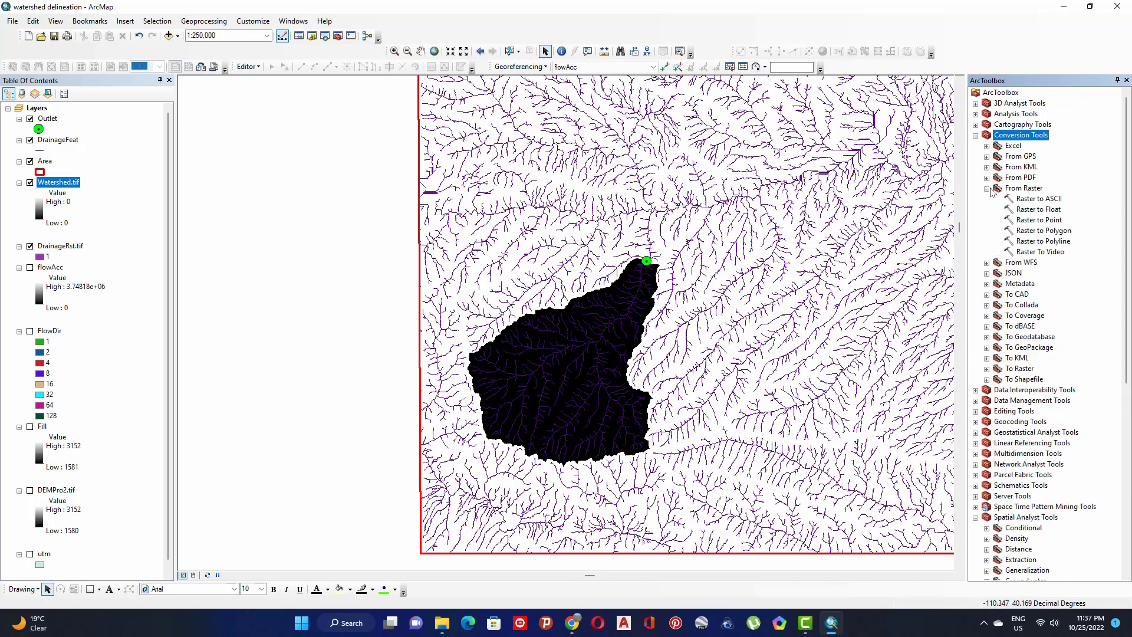
click(1045, 231)
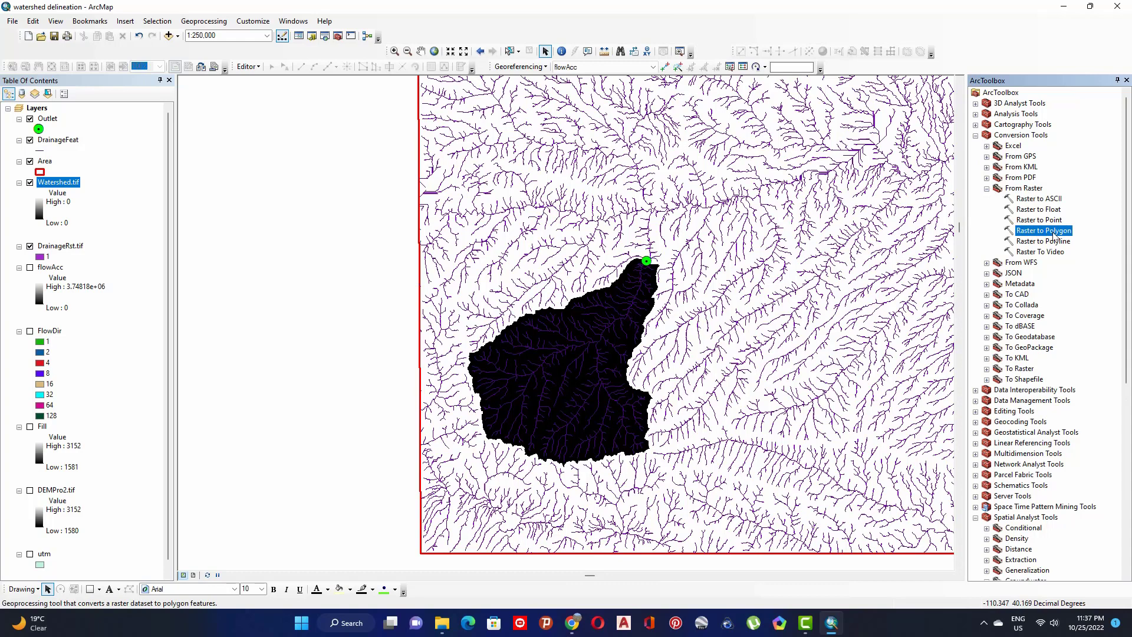
double_click(1054, 232)
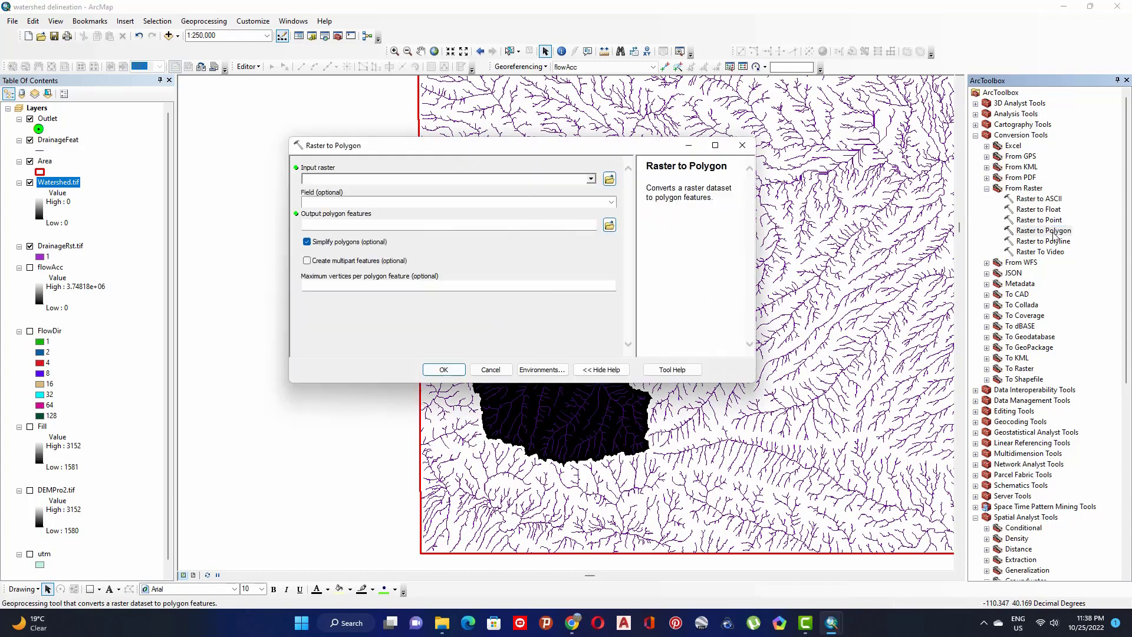
drag(513, 145, 555, 87)
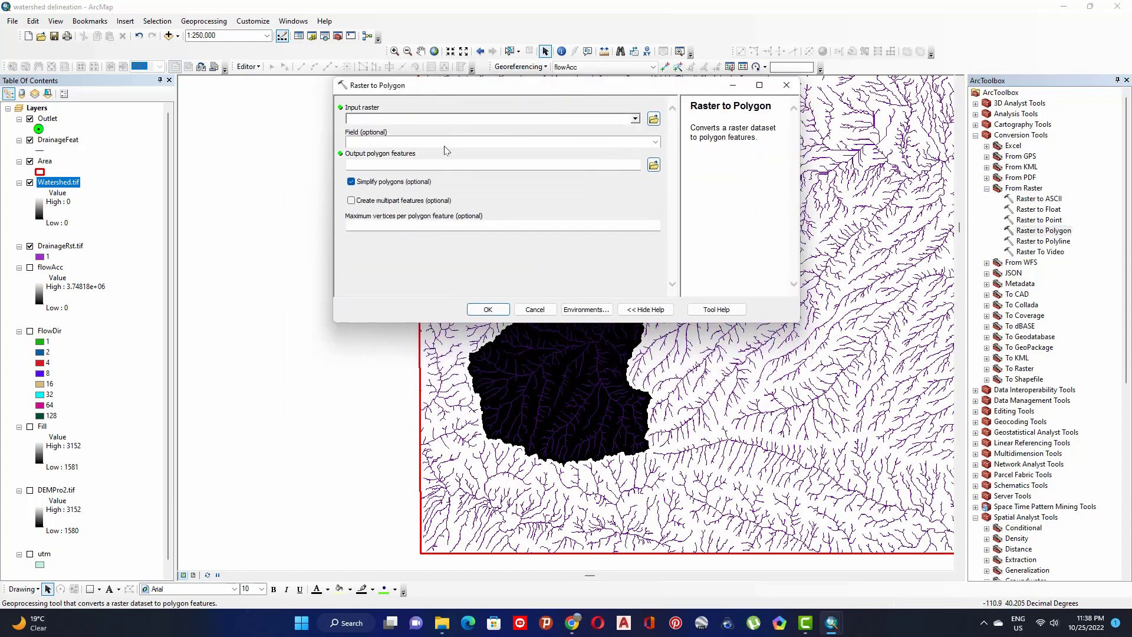
click(374, 120)
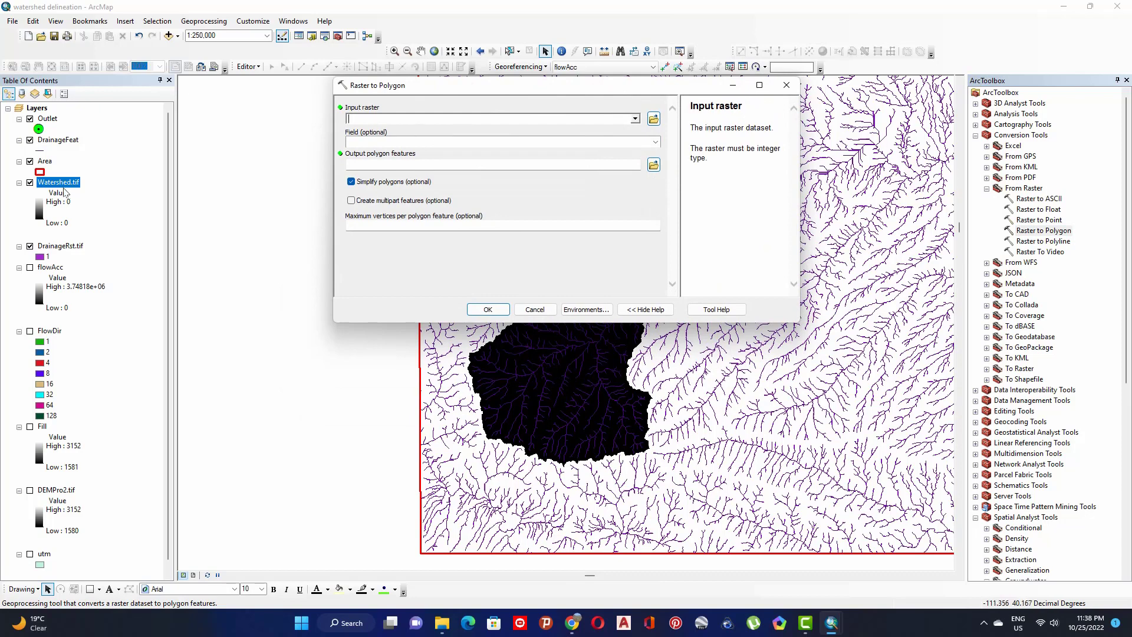
drag(59, 183, 377, 116)
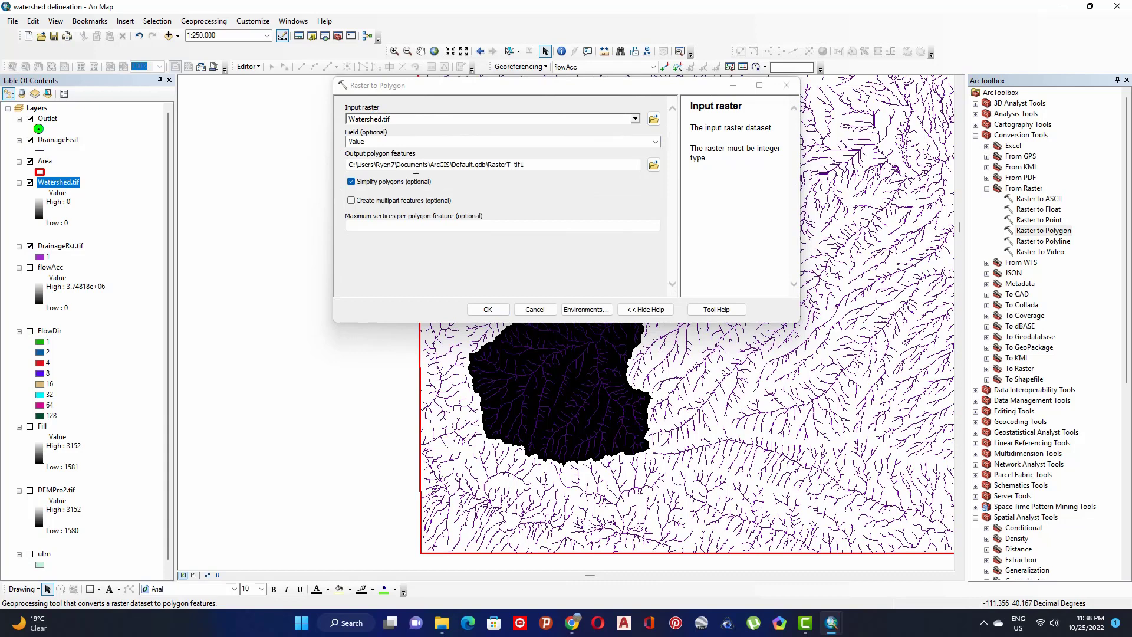
Step: Save the output polygon features as Watershed in the Hydrological folder and run the Raster to Polygon tool
click(653, 165)
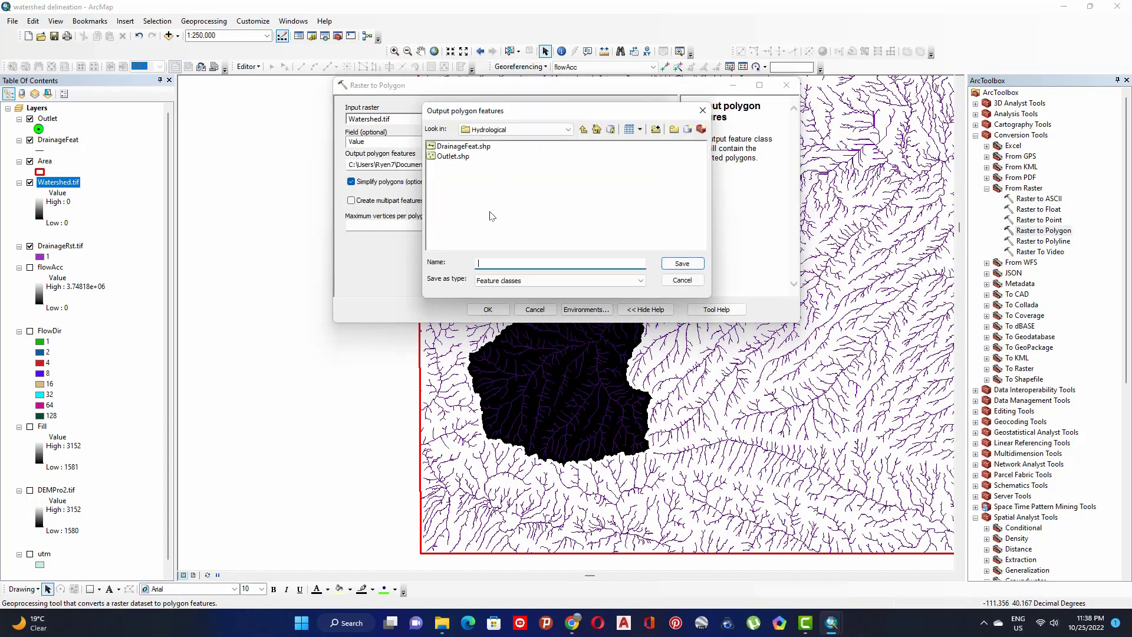
click(493, 263)
text(Watershed)
click(625, 280)
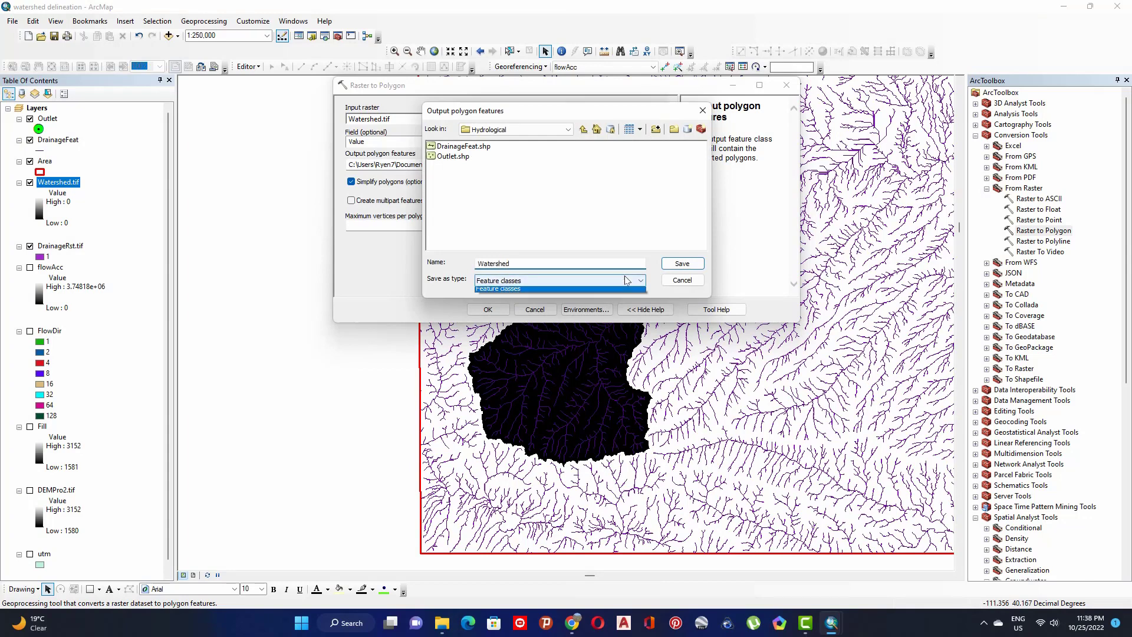
click(574, 289)
click(681, 264)
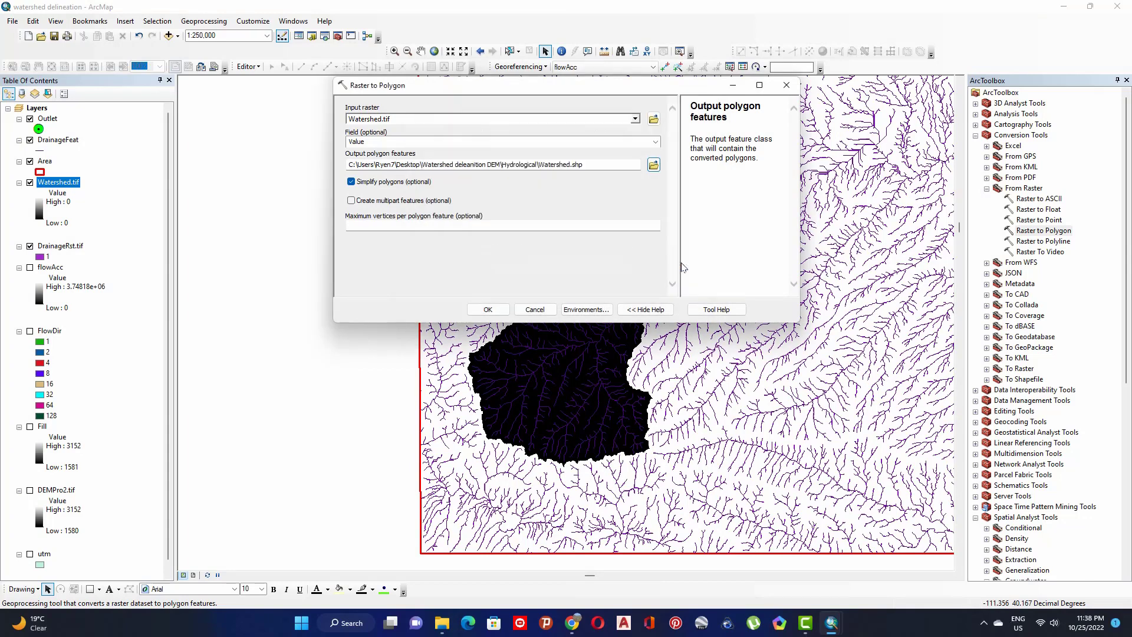
click(496, 309)
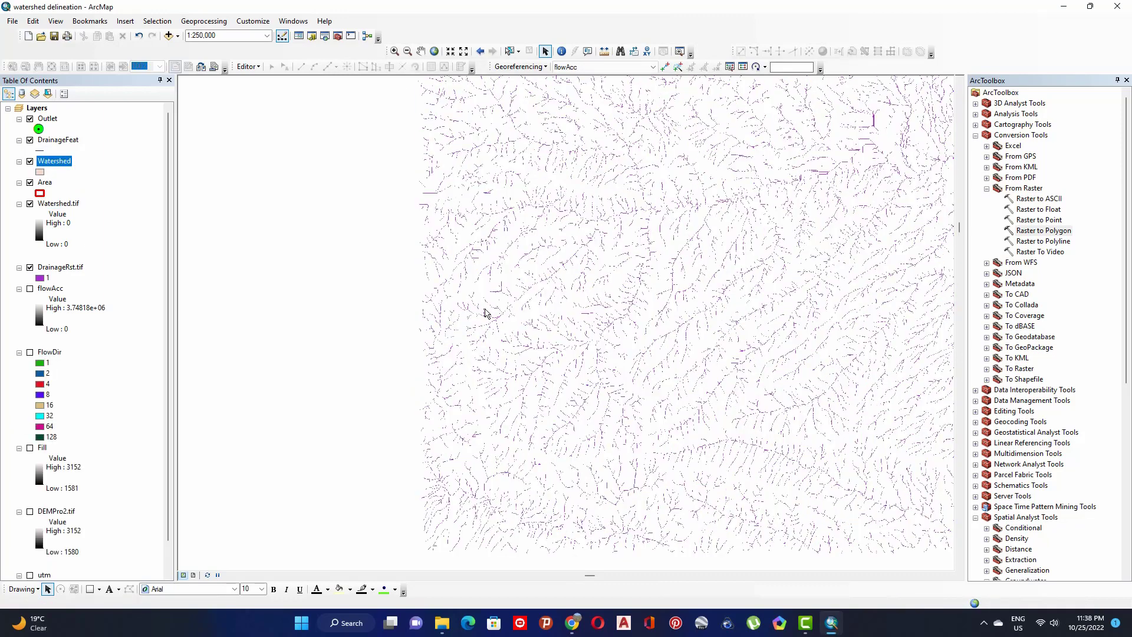
Step: Hide the Area and Watershed.tif layers and set the Watershed polygon layer's fill to no color
click(30, 182)
click(30, 203)
click(39, 172)
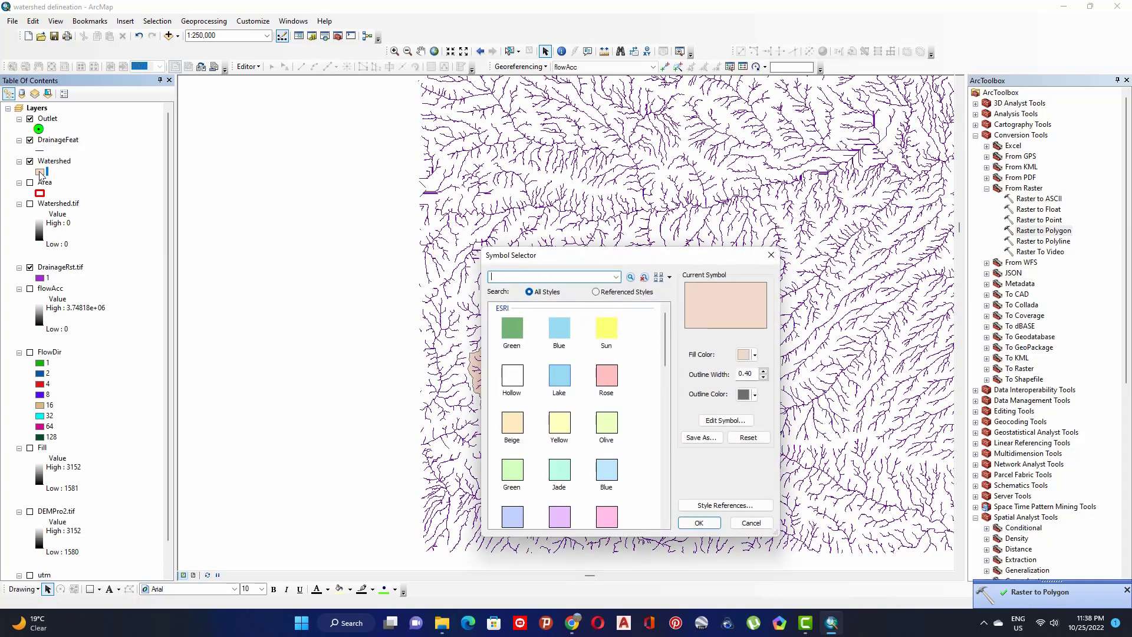
click(746, 354)
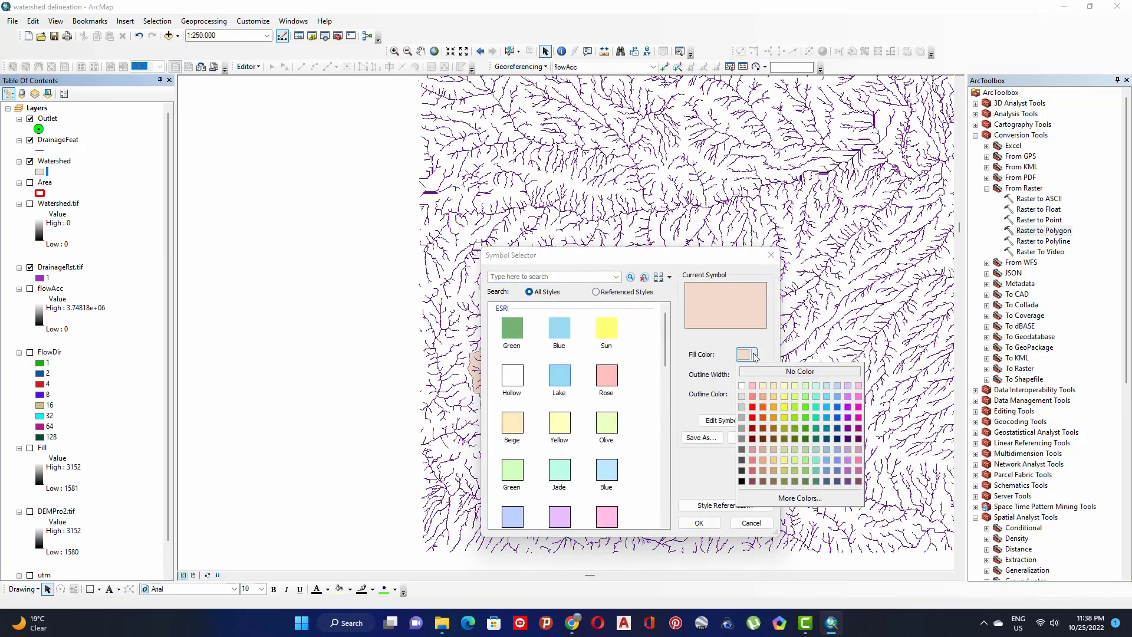
click(763, 417)
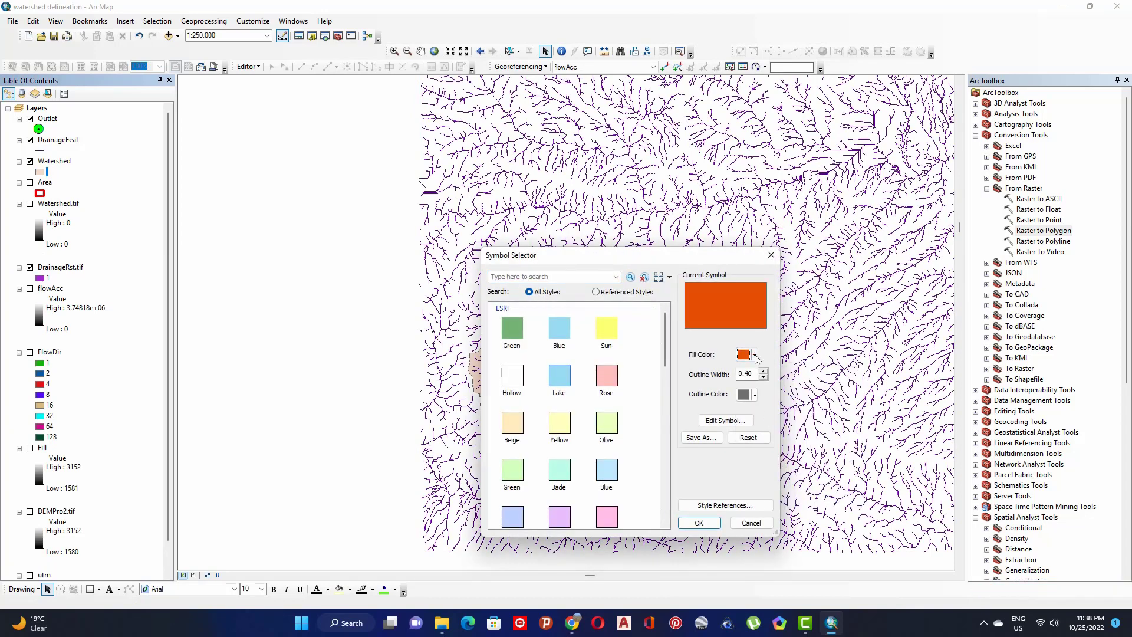
click(746, 355)
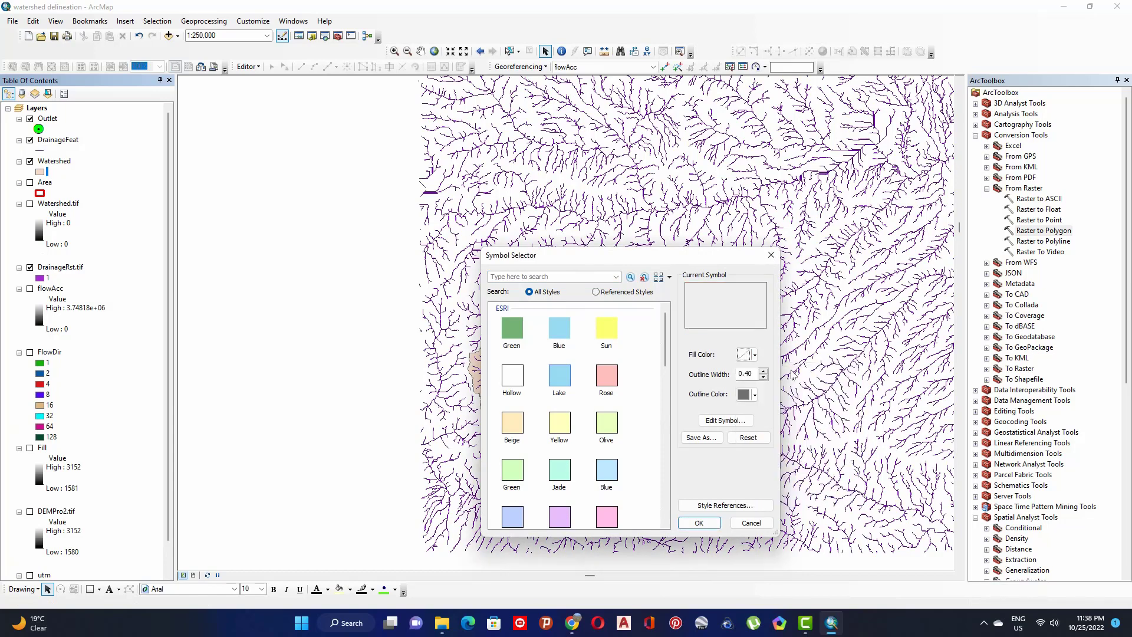
click(796, 372)
Step: Give the Watershed polygon symbol a bright pink outline of width 2 and apply it
click(764, 371)
click(764, 371)
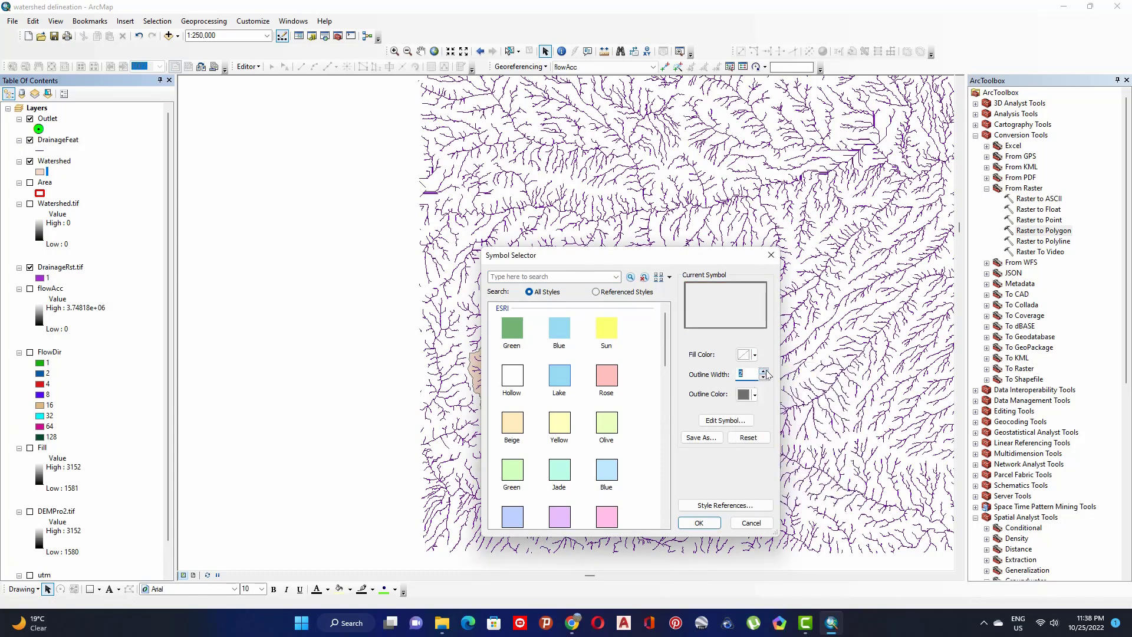
click(754, 395)
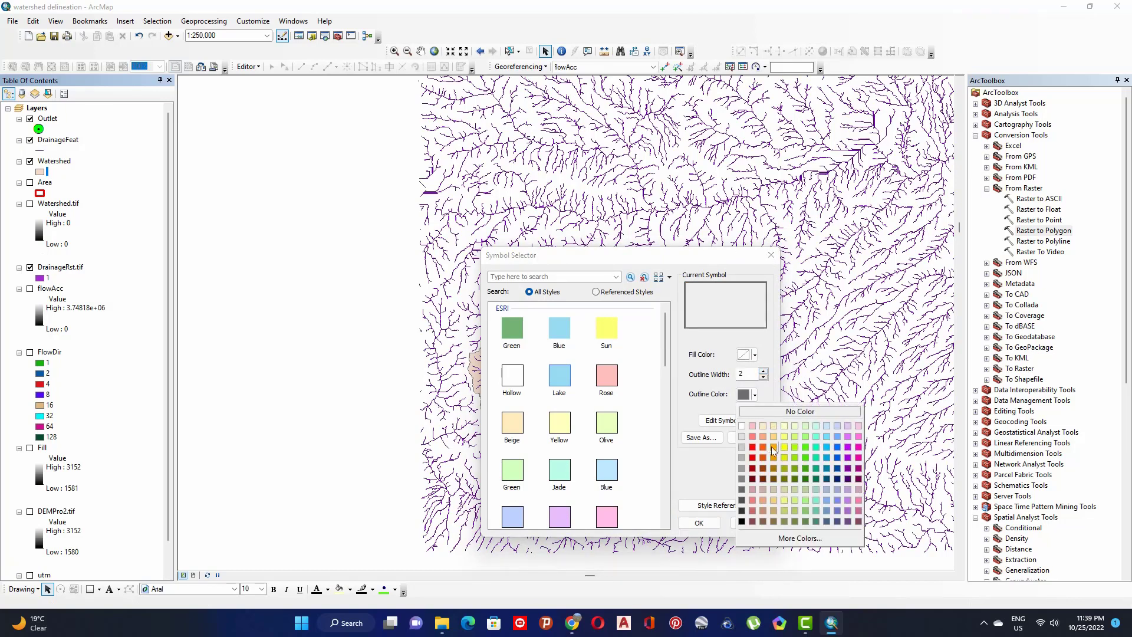
click(858, 447)
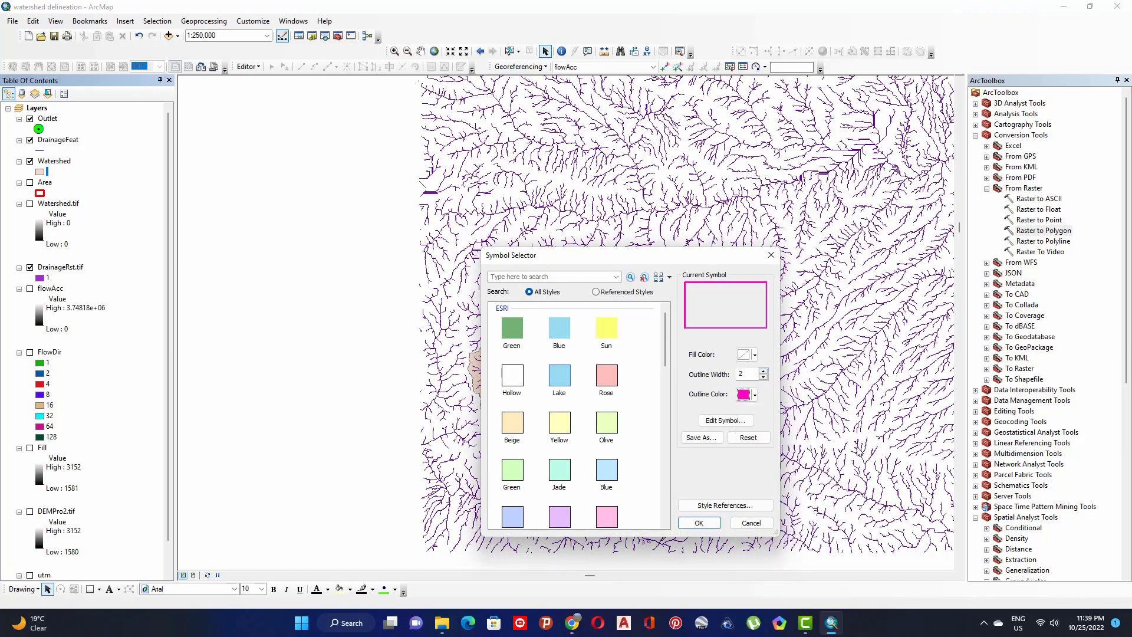
click(698, 523)
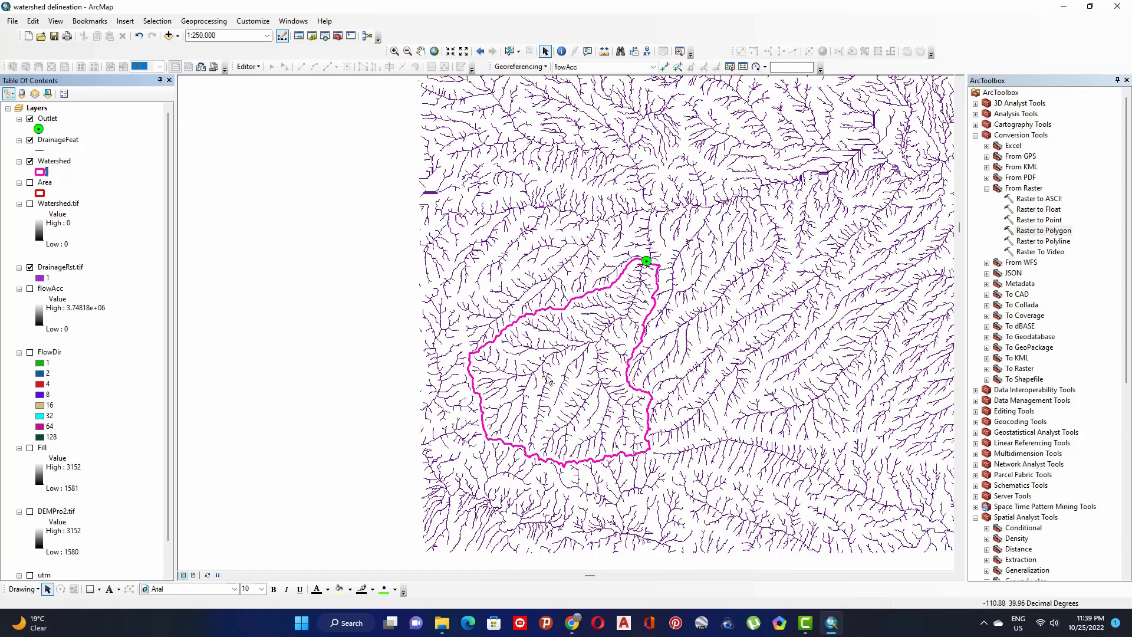
Step: Set up the Clip tool from the Analysis Extract toolset with DrainageFeat as input features and Watershed as clip features
click(975, 135)
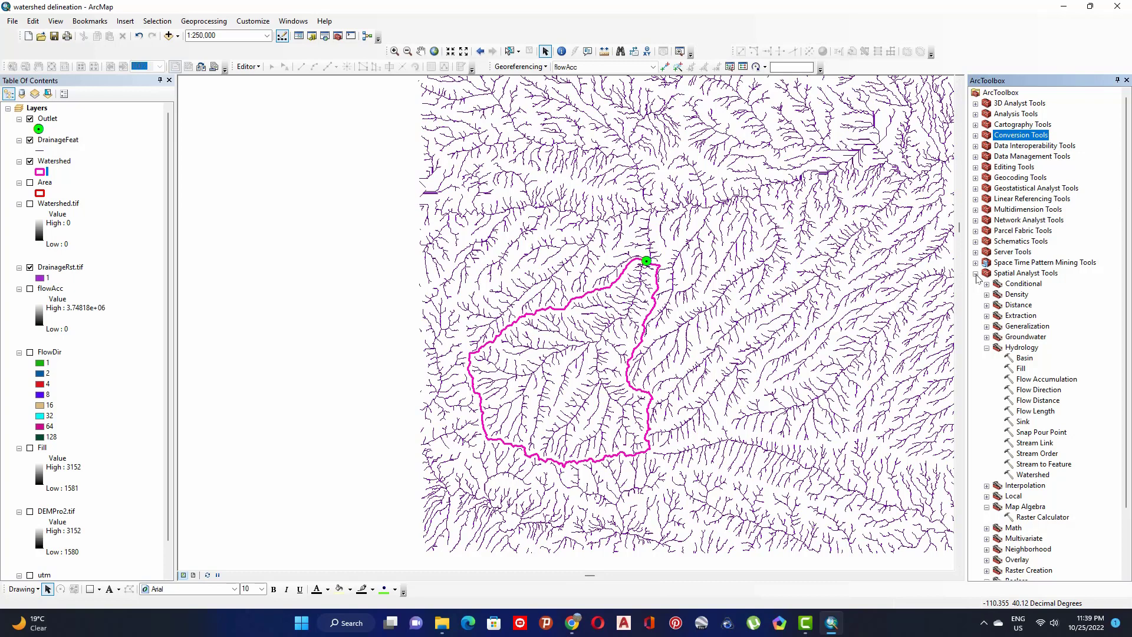
click(976, 274)
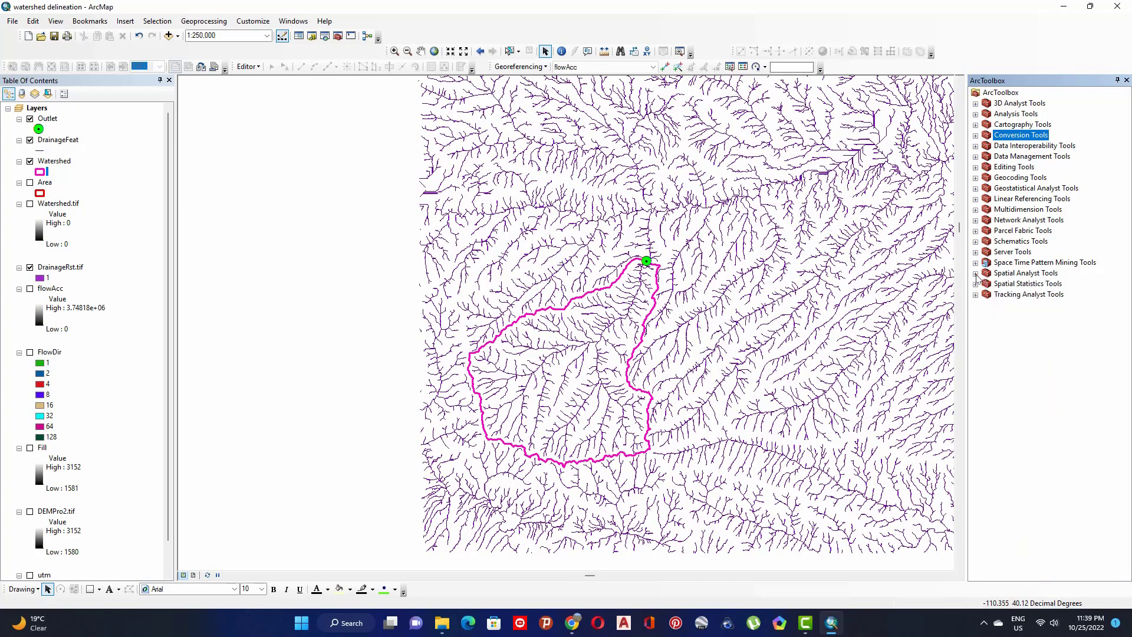
click(1025, 114)
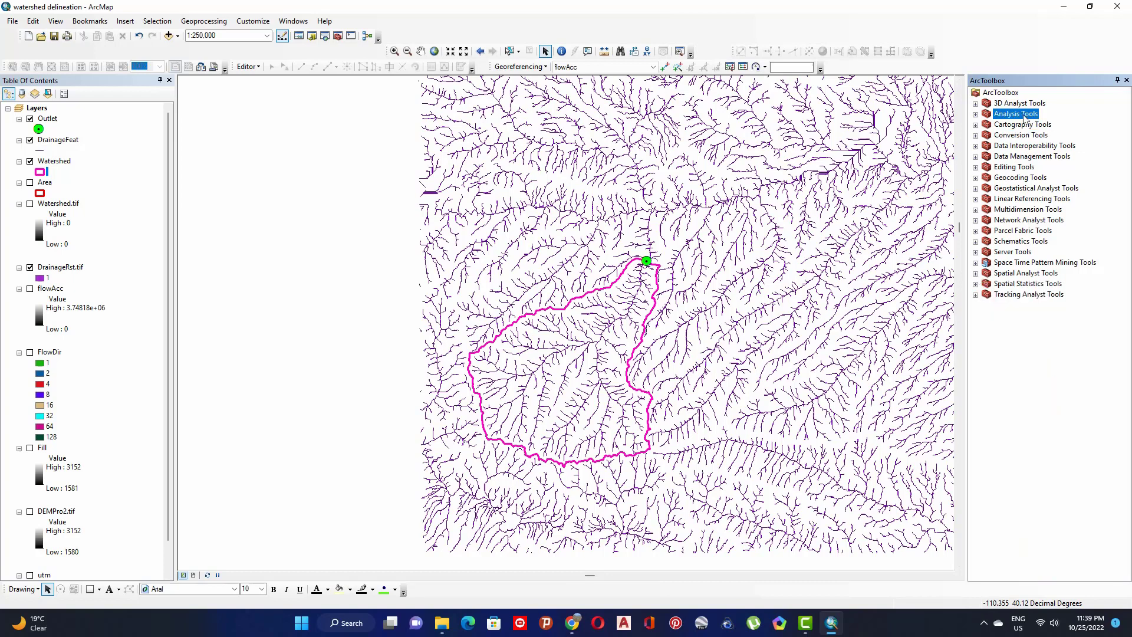
click(976, 113)
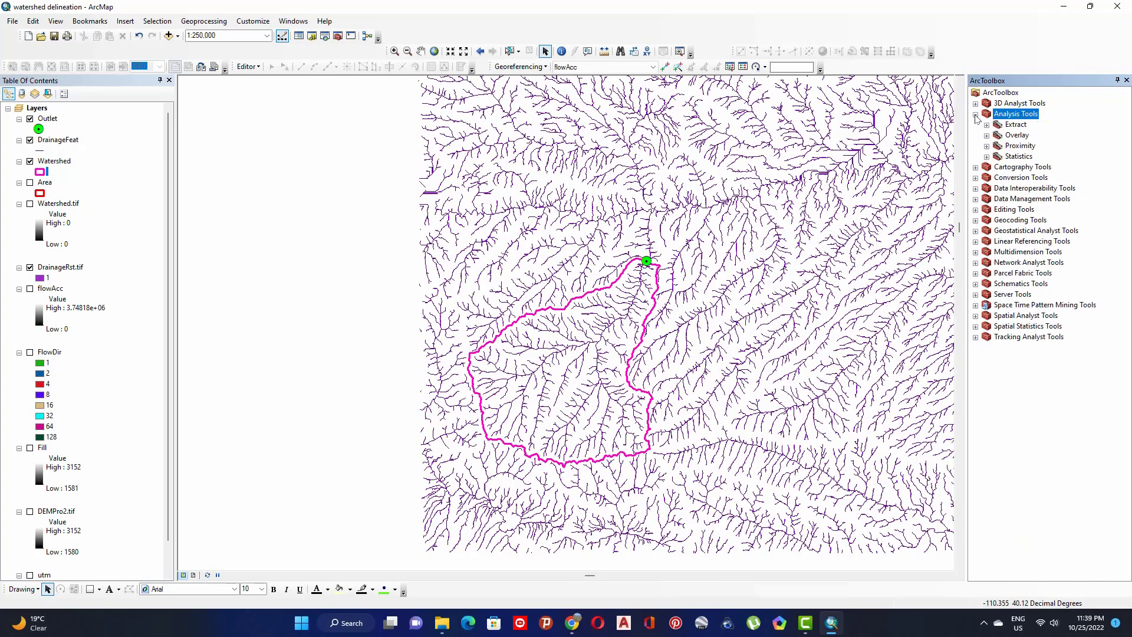
click(1008, 124)
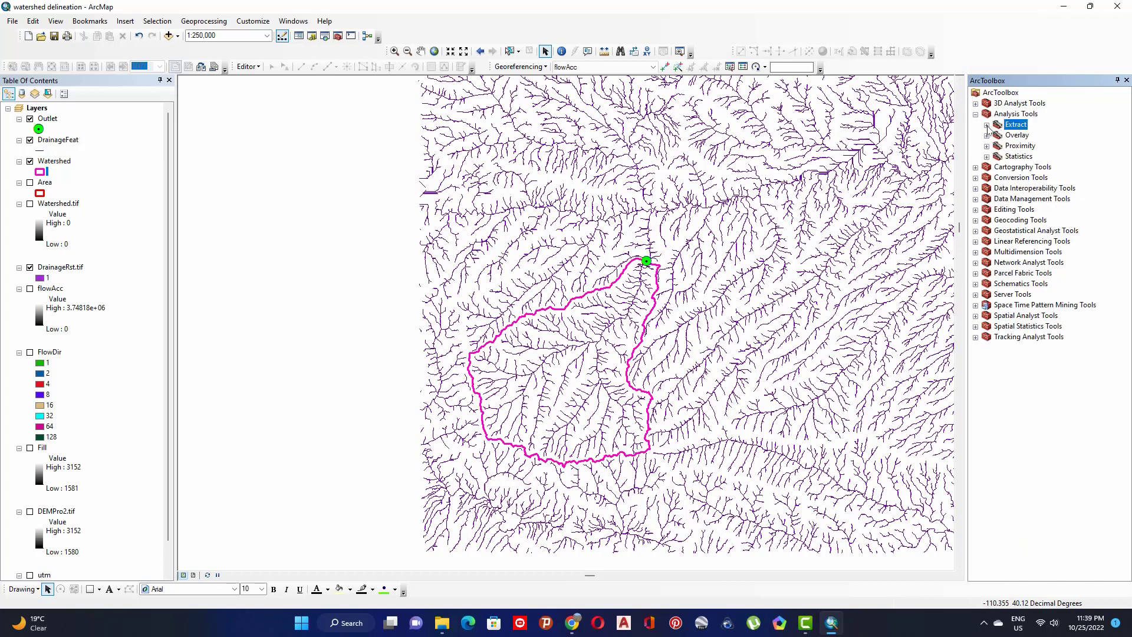
click(986, 125)
click(1022, 136)
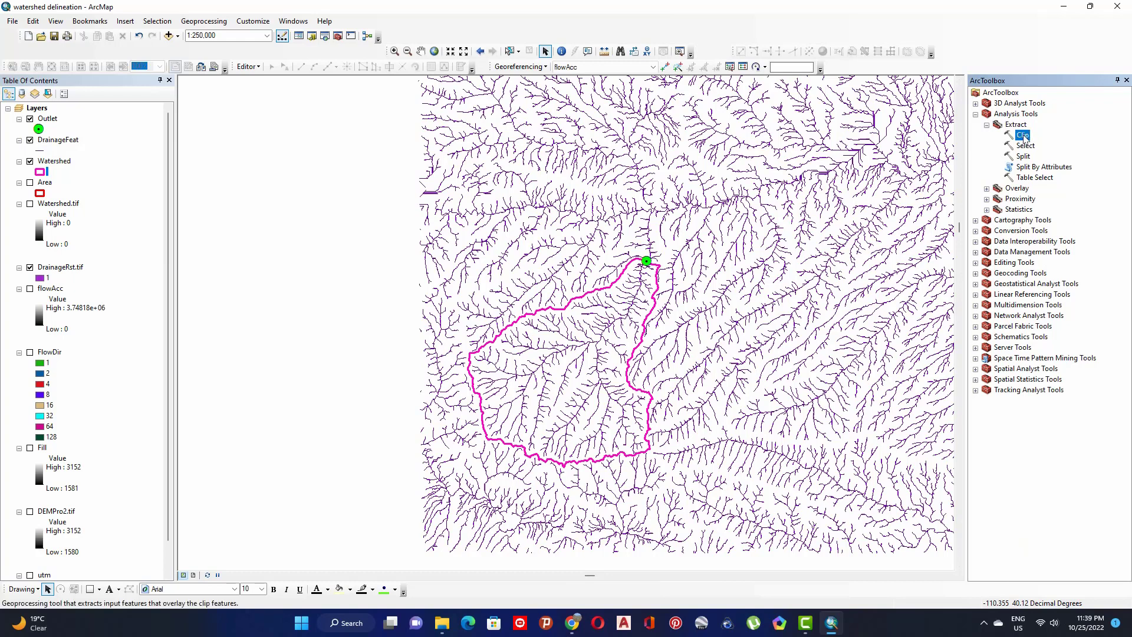
double_click(1022, 136)
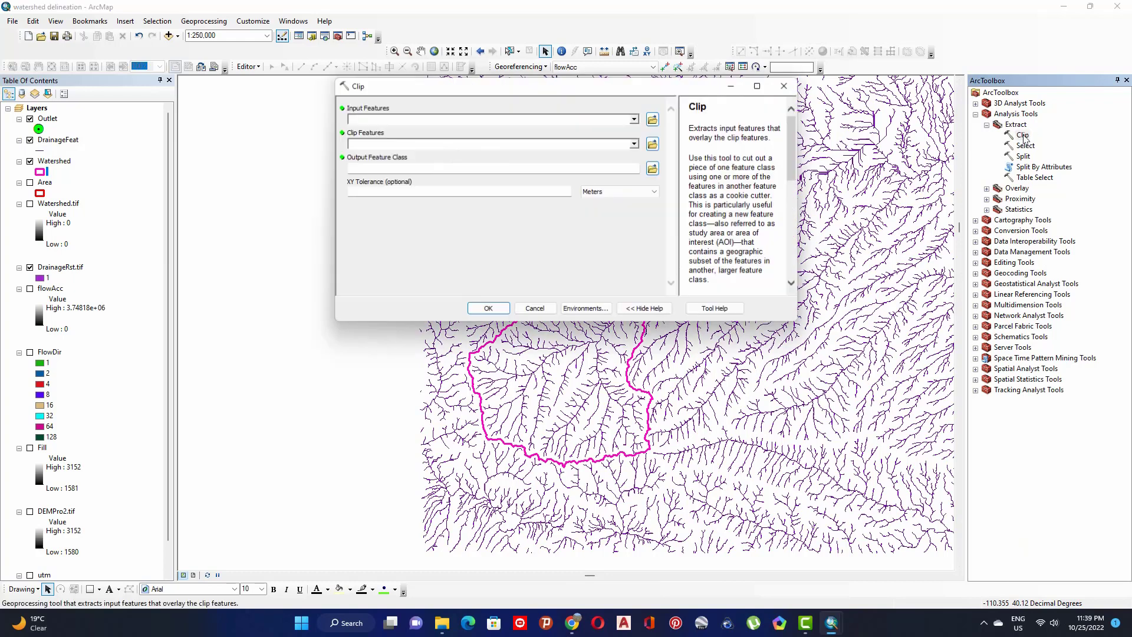
click(51, 142)
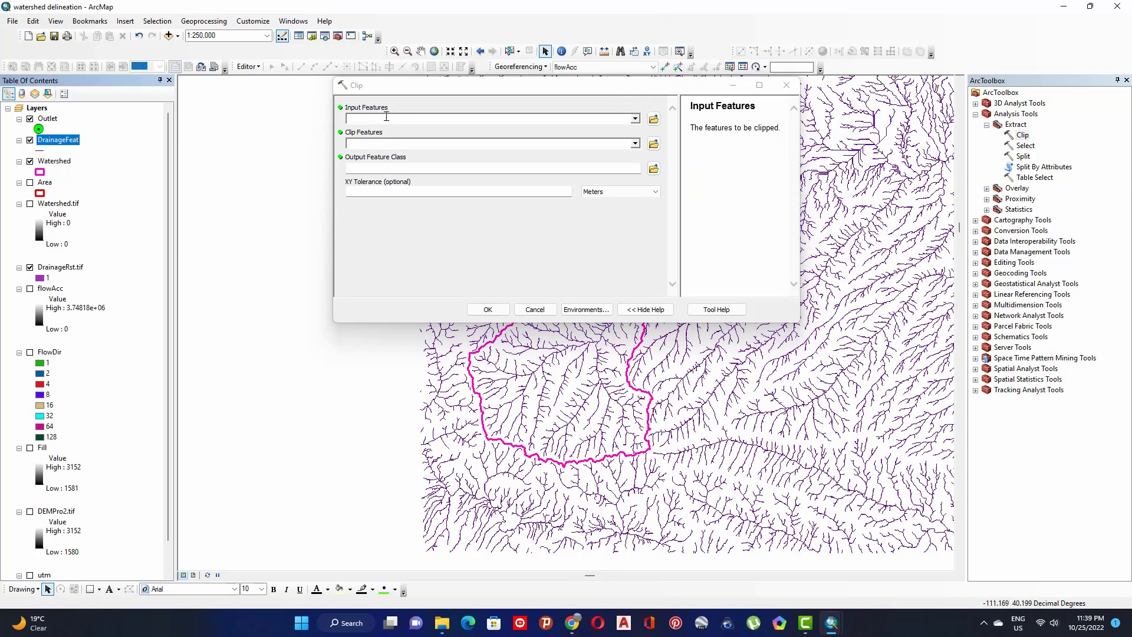
drag(54, 140, 377, 121)
click(369, 144)
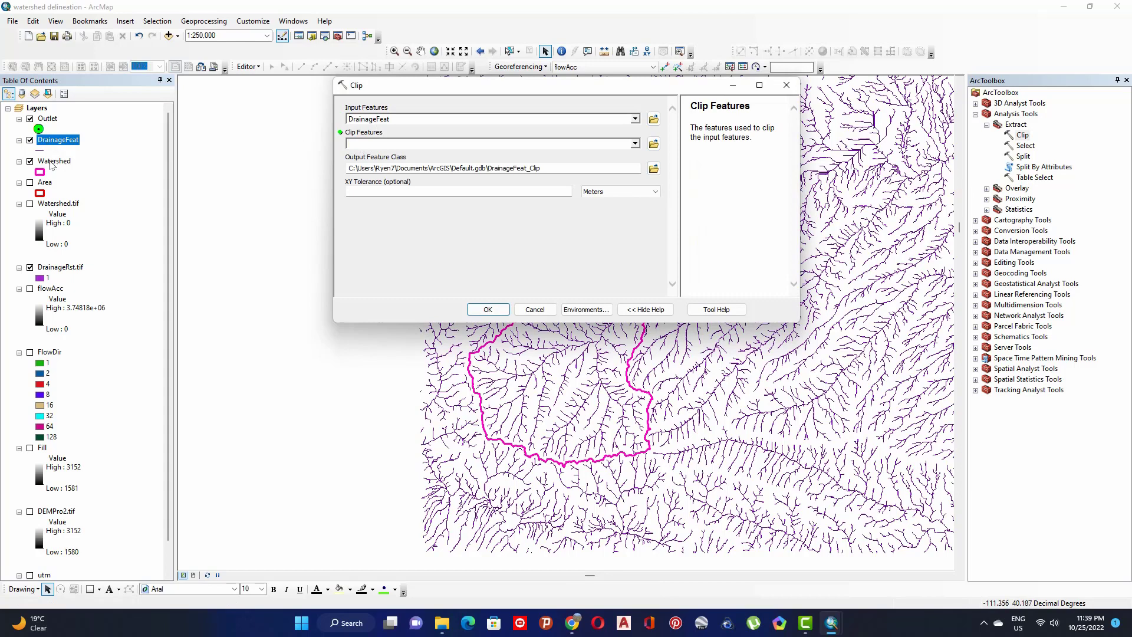
drag(50, 165, 379, 144)
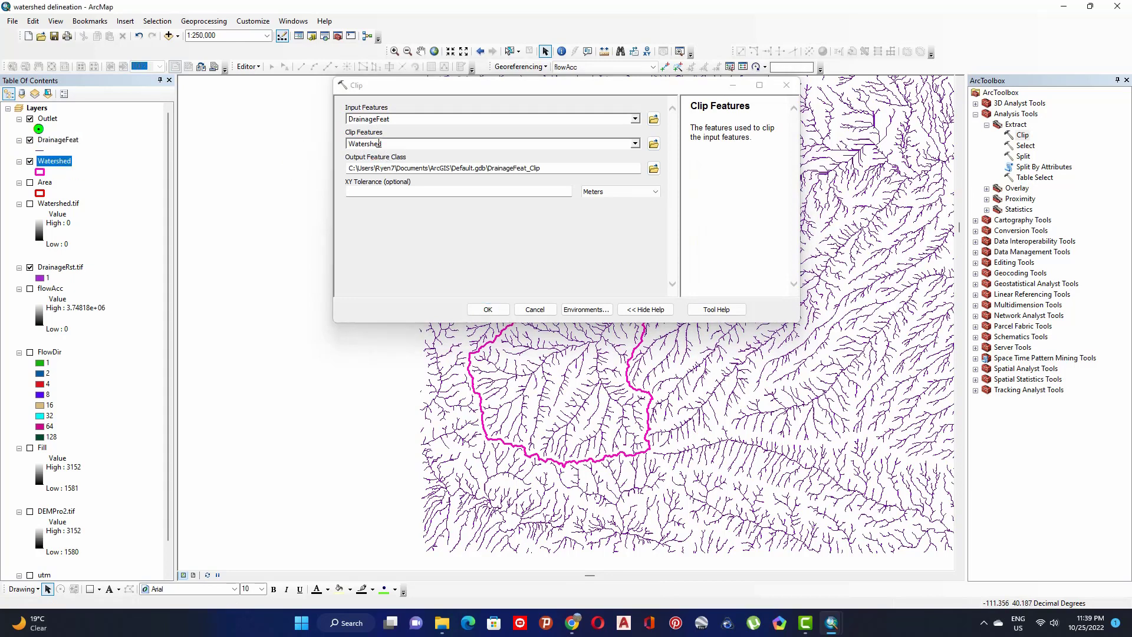
Step: Save the output feature class as DrainageLine.shp in the Hydrological folder and run the Clip tool
click(653, 170)
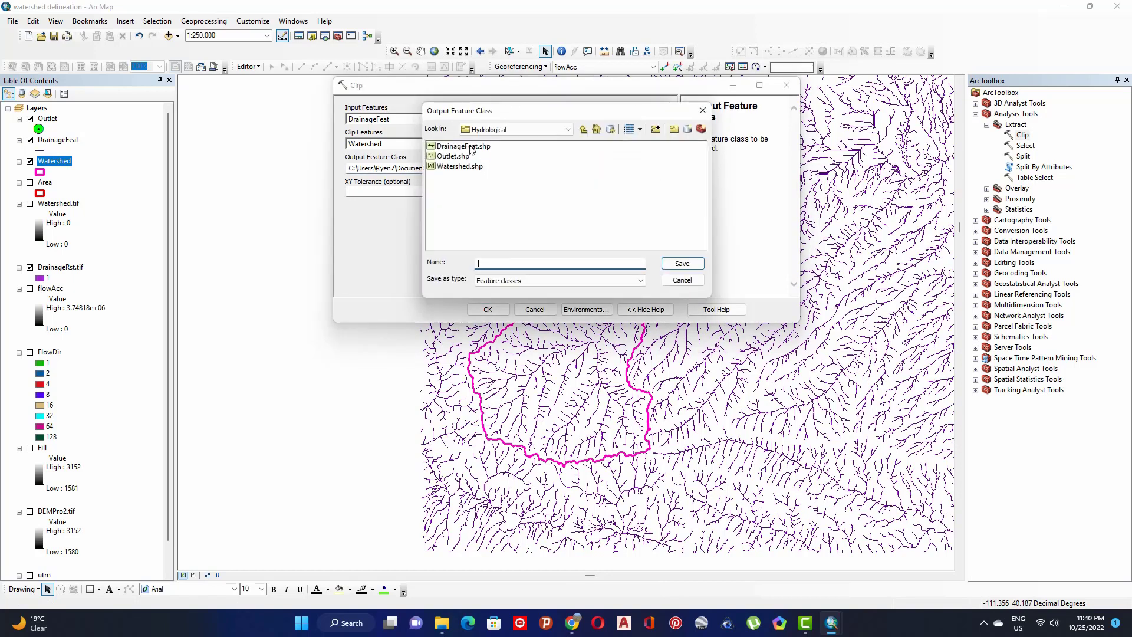
click(465, 146)
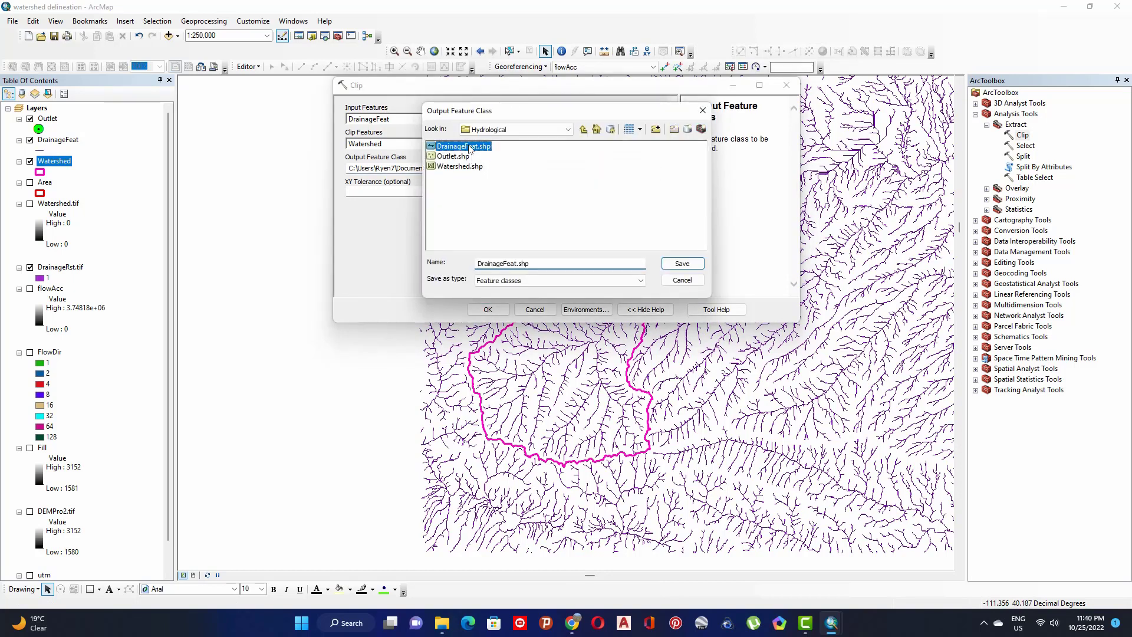
click(517, 264)
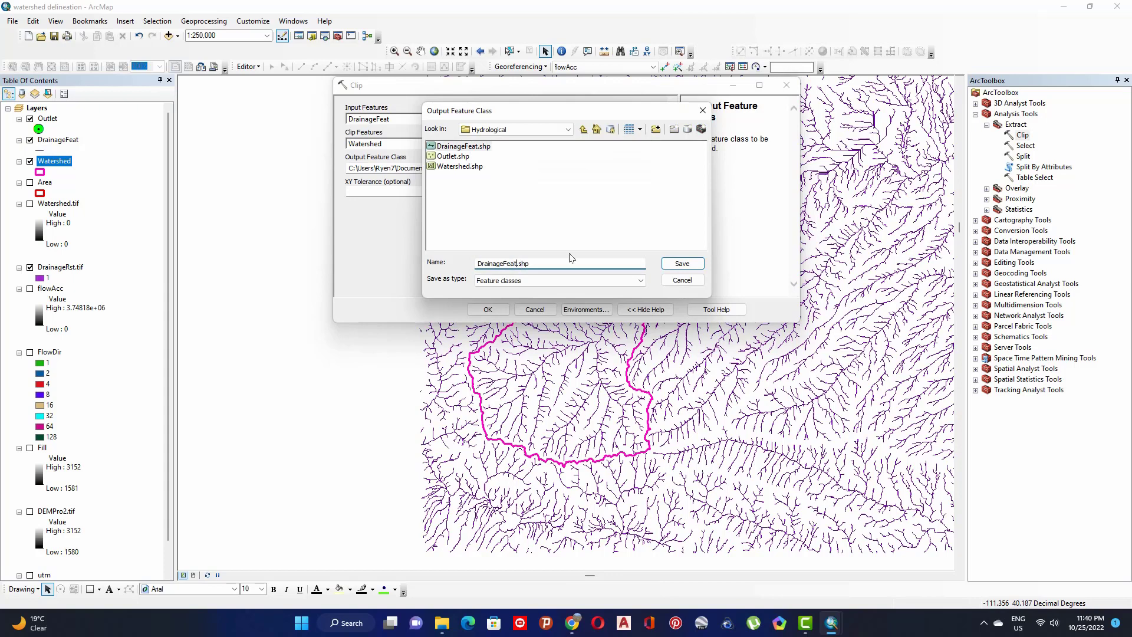
key(BackSpace)
key(BackSpace)
key(BackSpace)
text(Line)
click(695, 266)
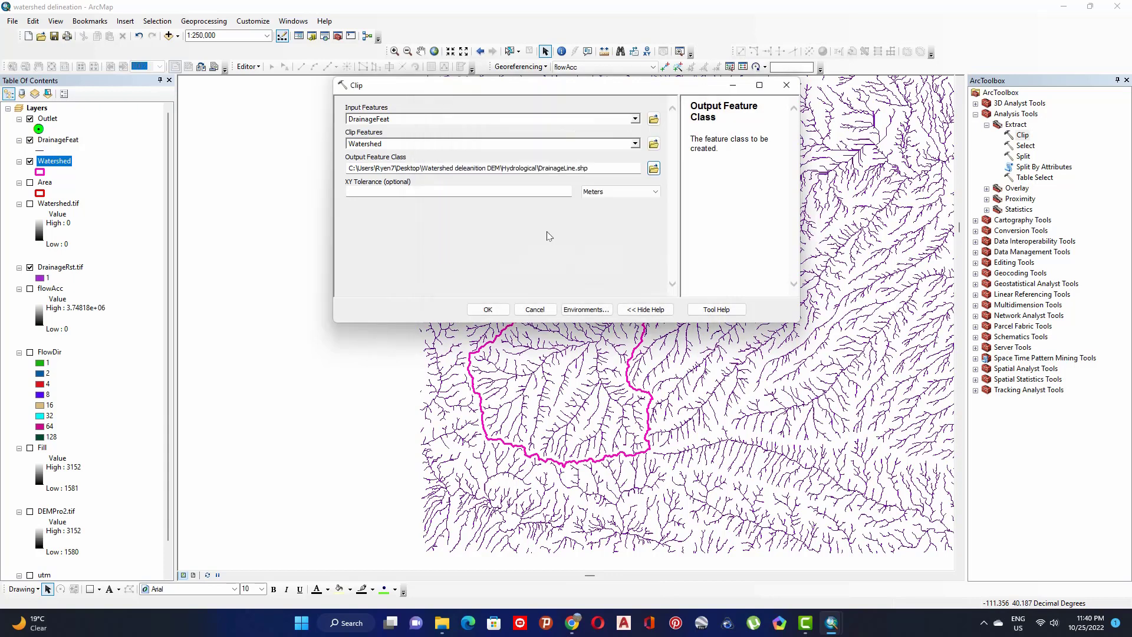
click(489, 311)
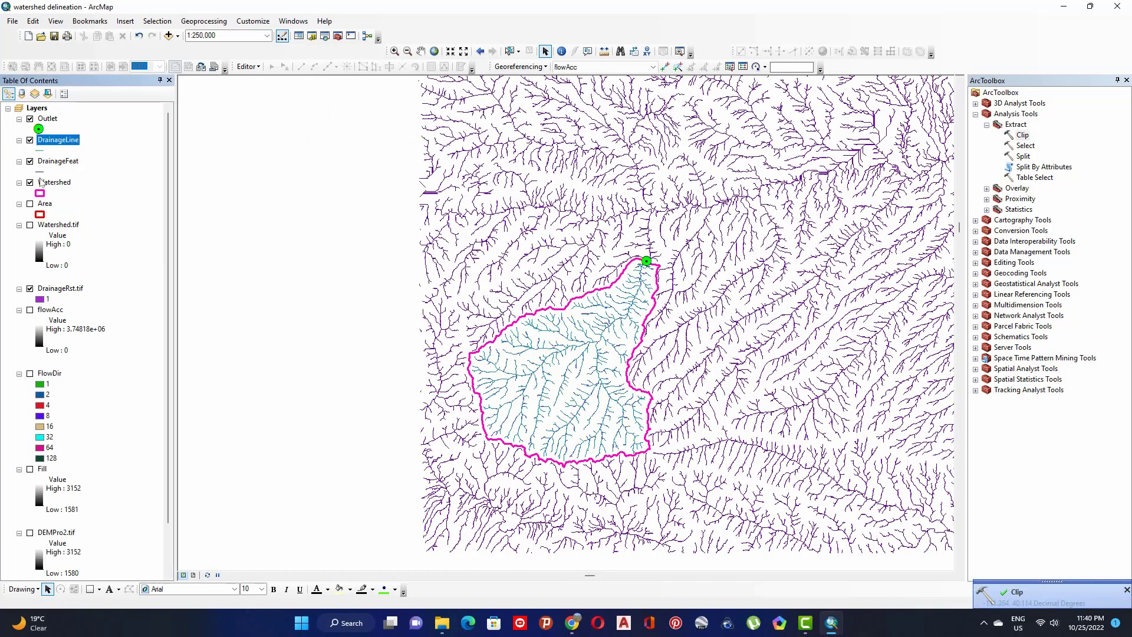
Step: Hide the DrainageFeat and DrainageRst.tif layers and collapse the Watershed.tif legend
click(30, 161)
click(19, 225)
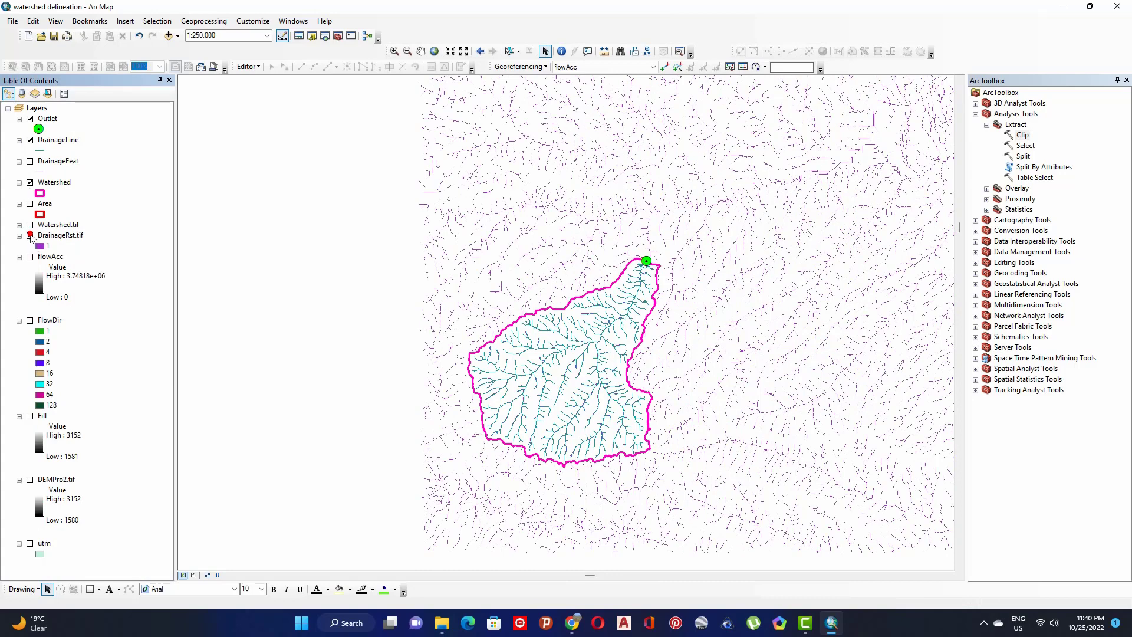
click(30, 236)
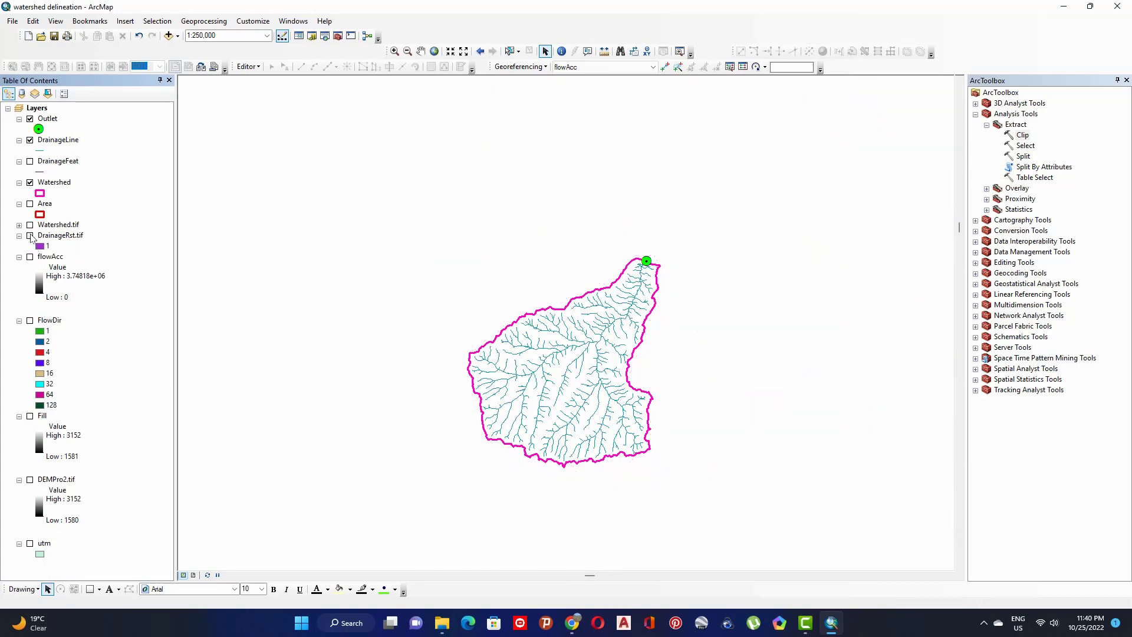
Step: Change the DrainageLine layer's line symbol color to bright blue and apply it
click(39, 152)
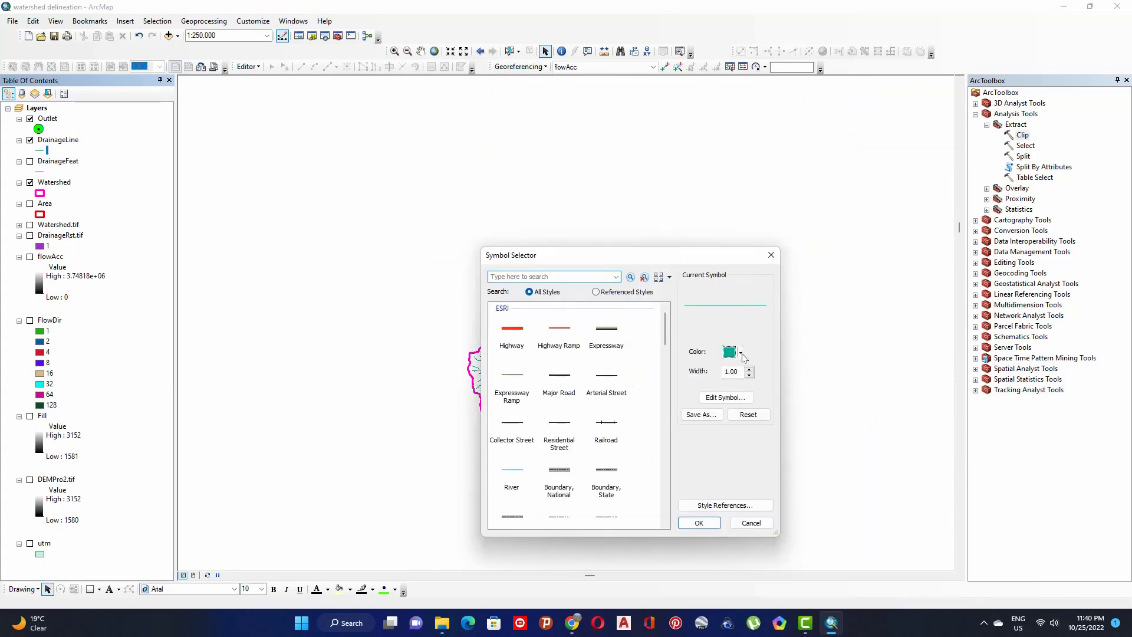
click(736, 352)
click(825, 408)
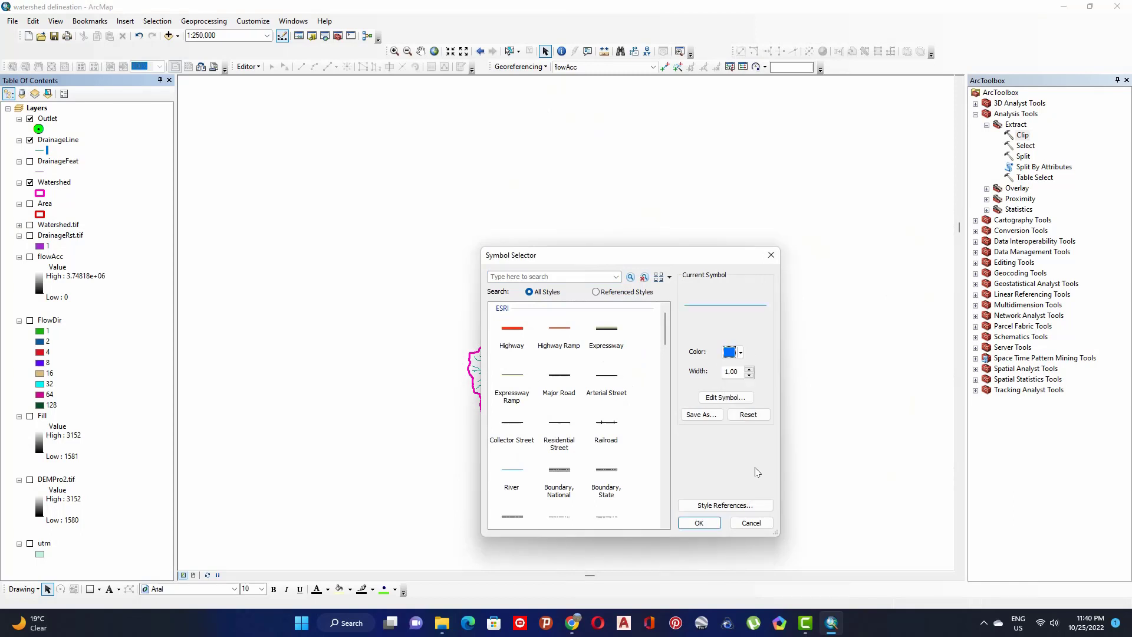
click(698, 523)
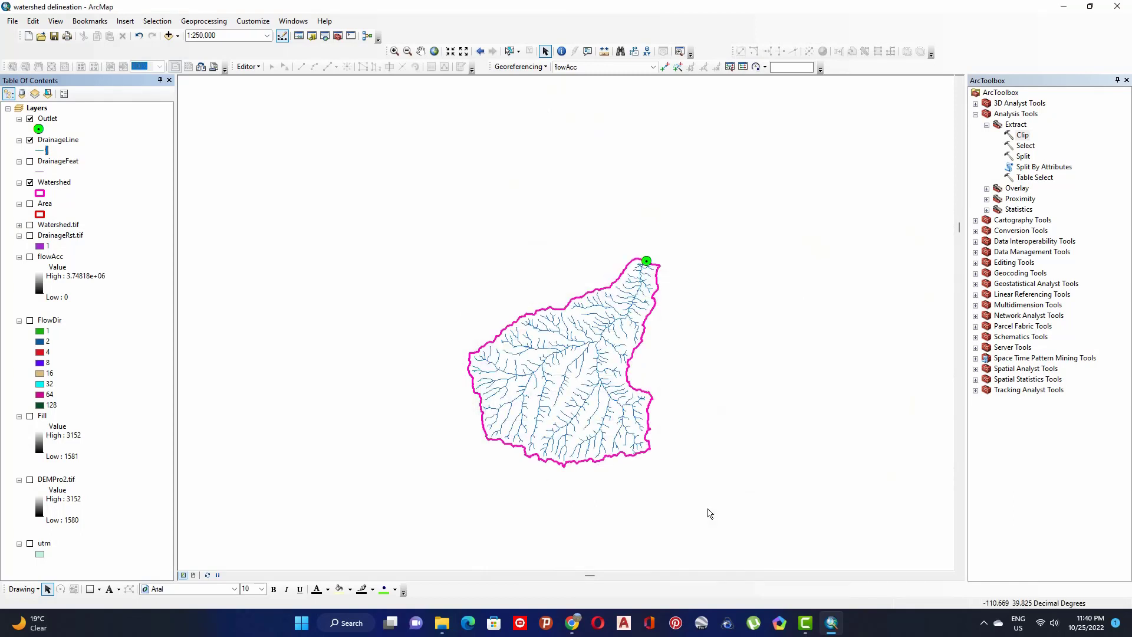
Step: Open the Extract by Mask tool from the Spatial Analyst Extraction toolset
click(394, 51)
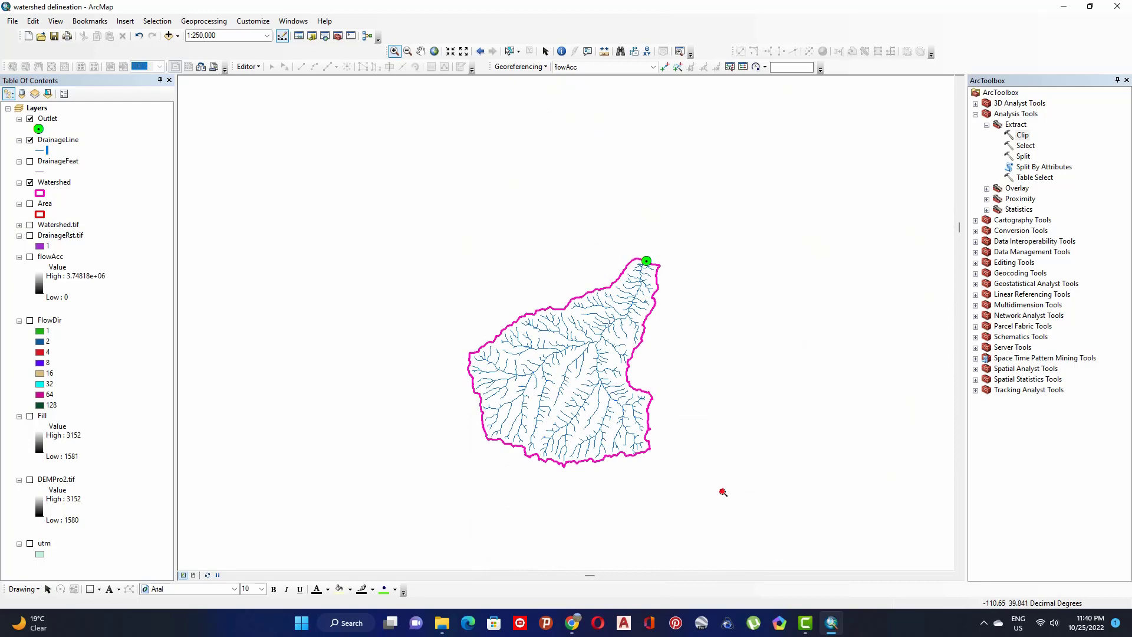
drag(424, 231, 697, 488)
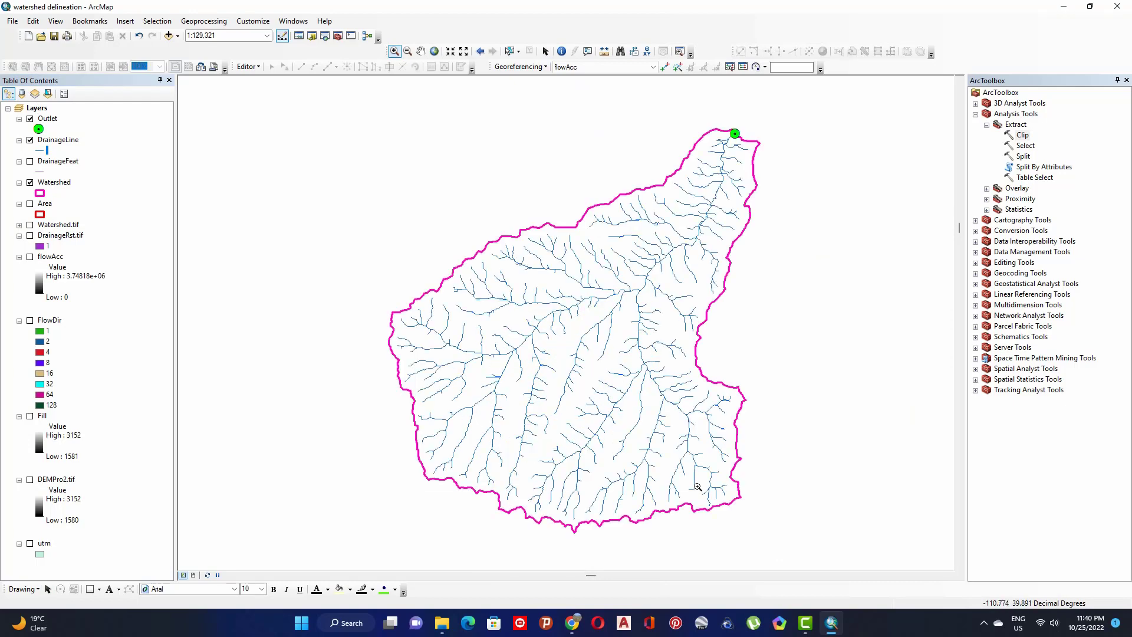
click(1058, 370)
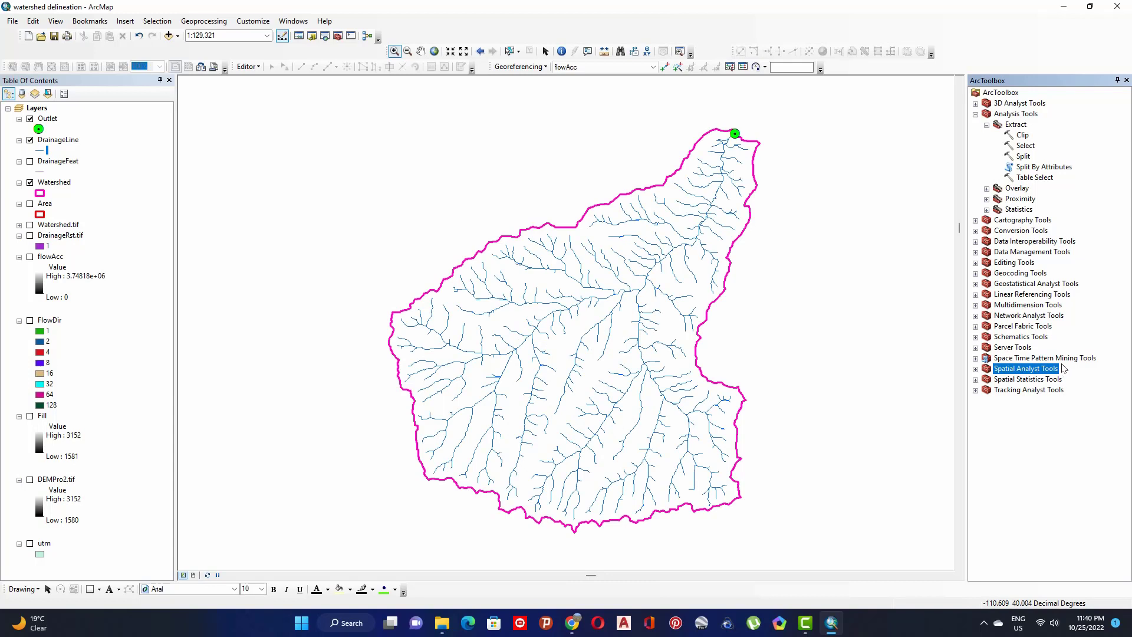
click(976, 370)
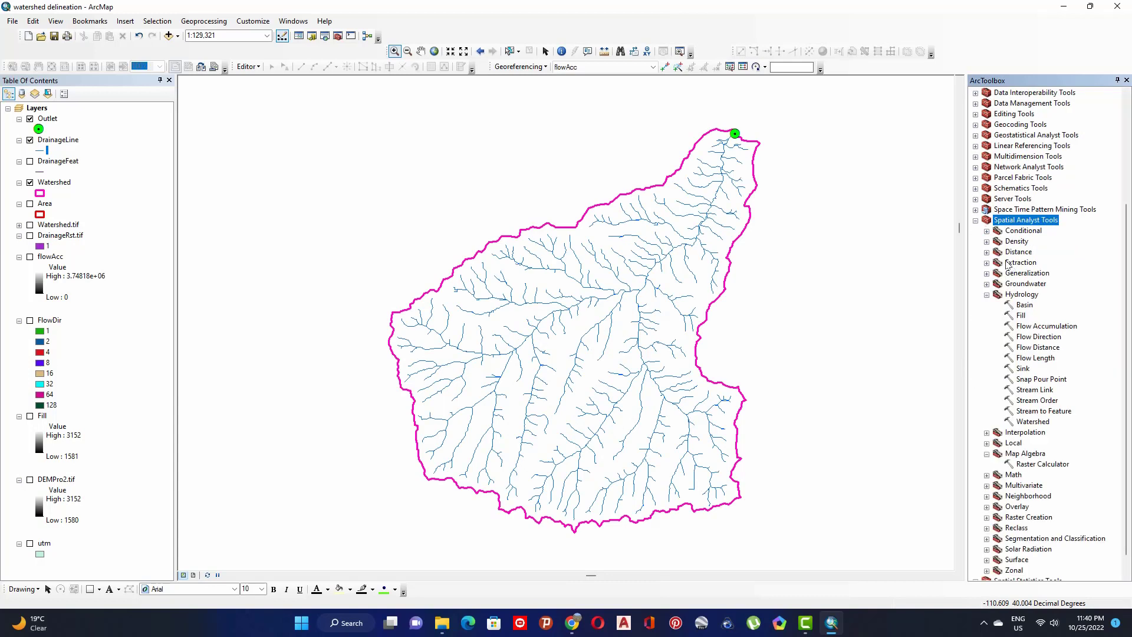
click(987, 263)
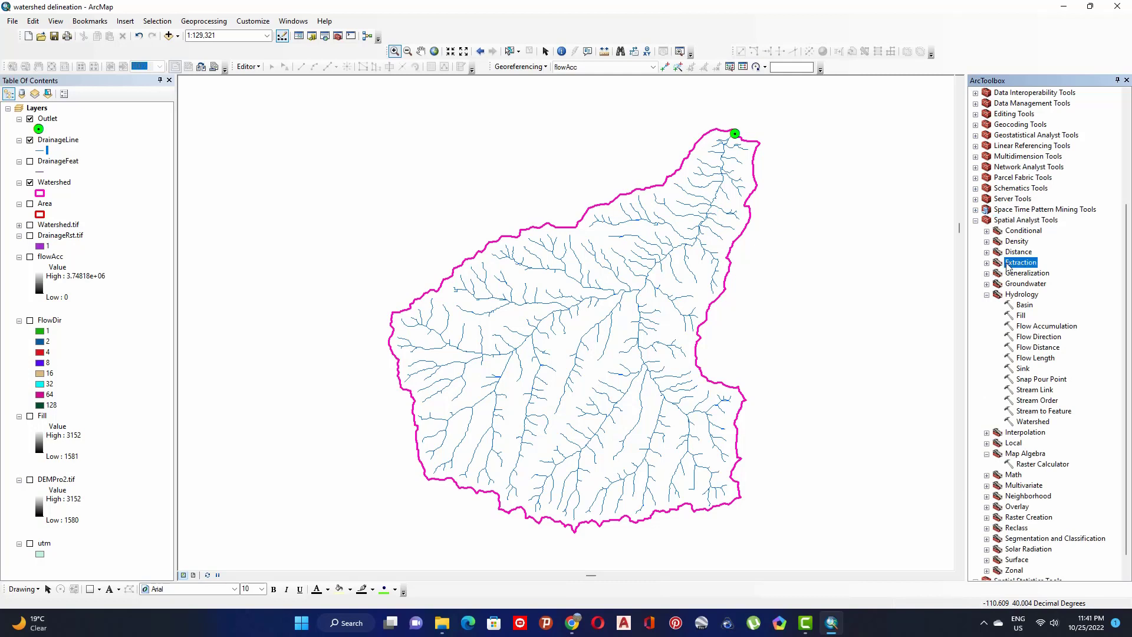
click(1049, 294)
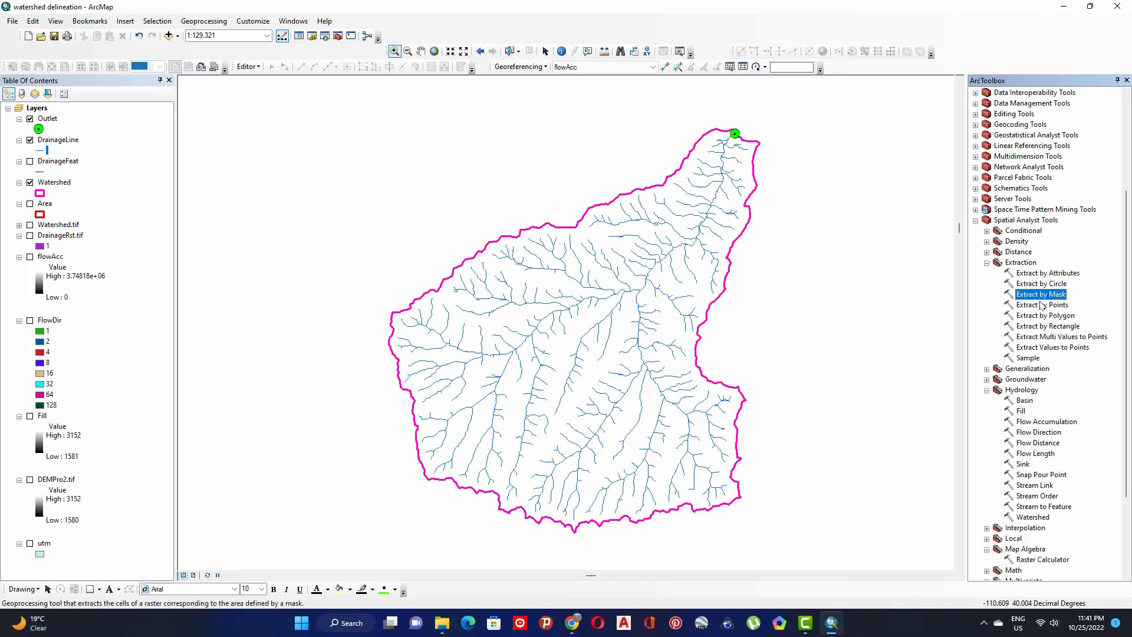
double_click(1041, 295)
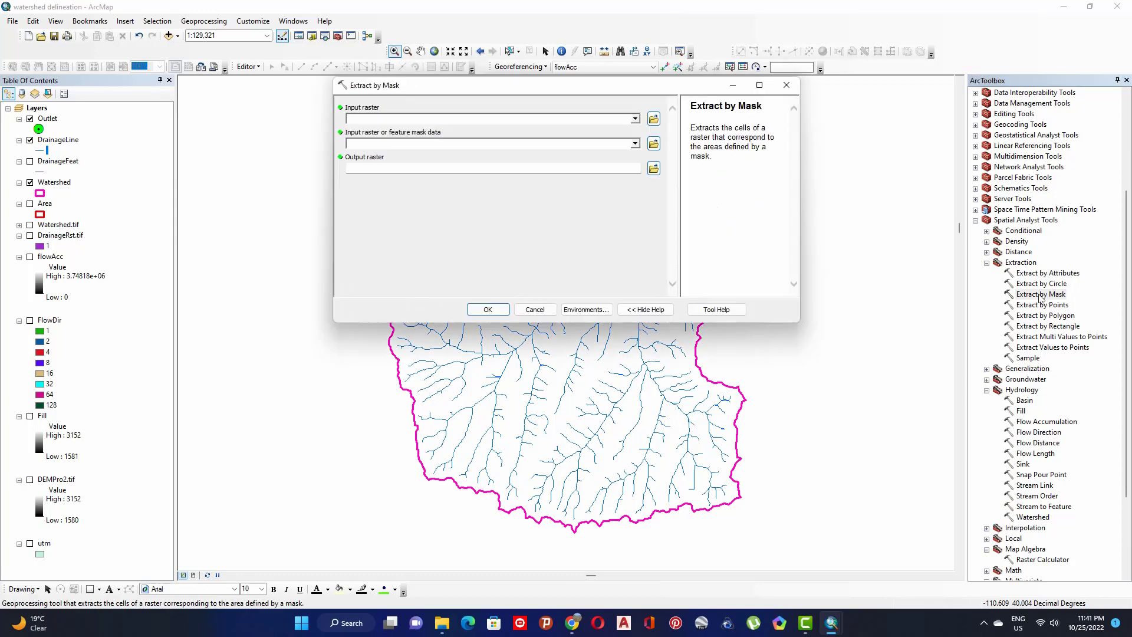
Step: Show the Fill layer, and set Fill as the input raster and Watershed as the mask data for the extraction
click(399, 118)
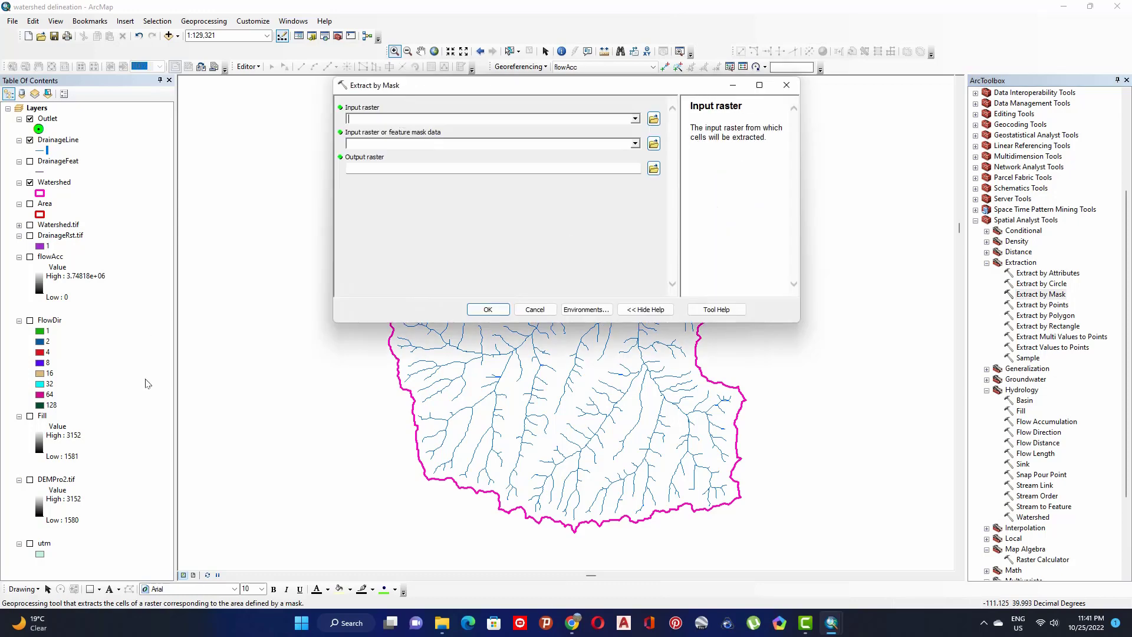
click(30, 416)
drag(42, 416, 416, 119)
drag(56, 183, 404, 144)
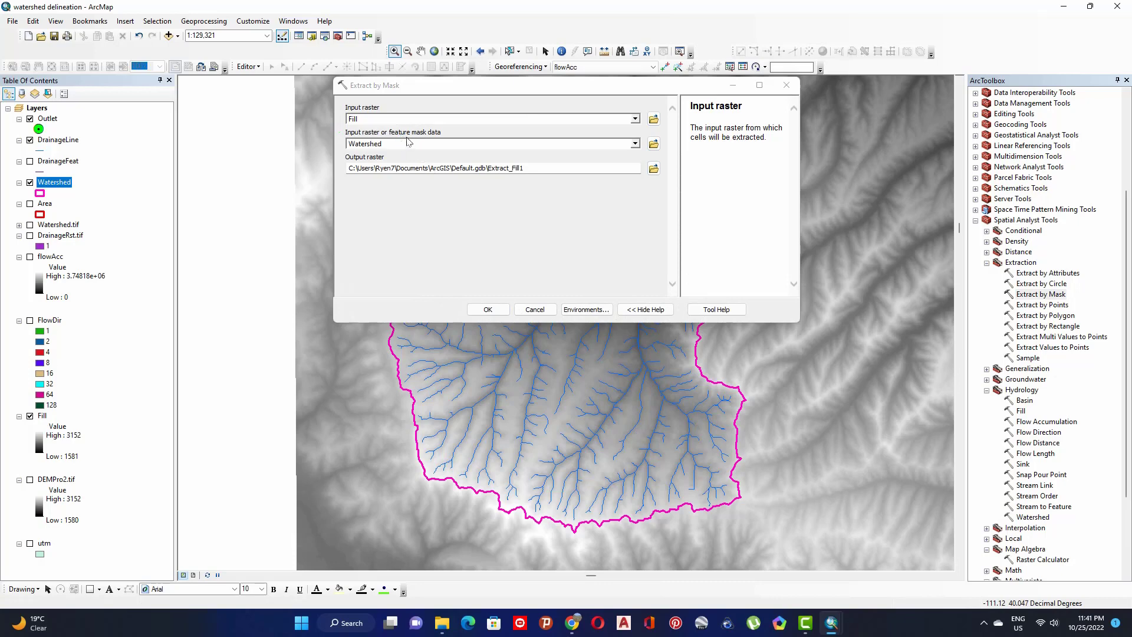
Step: Save the output raster as DEMbasin in the Hydrological folder and run Extract by Mask
click(577, 169)
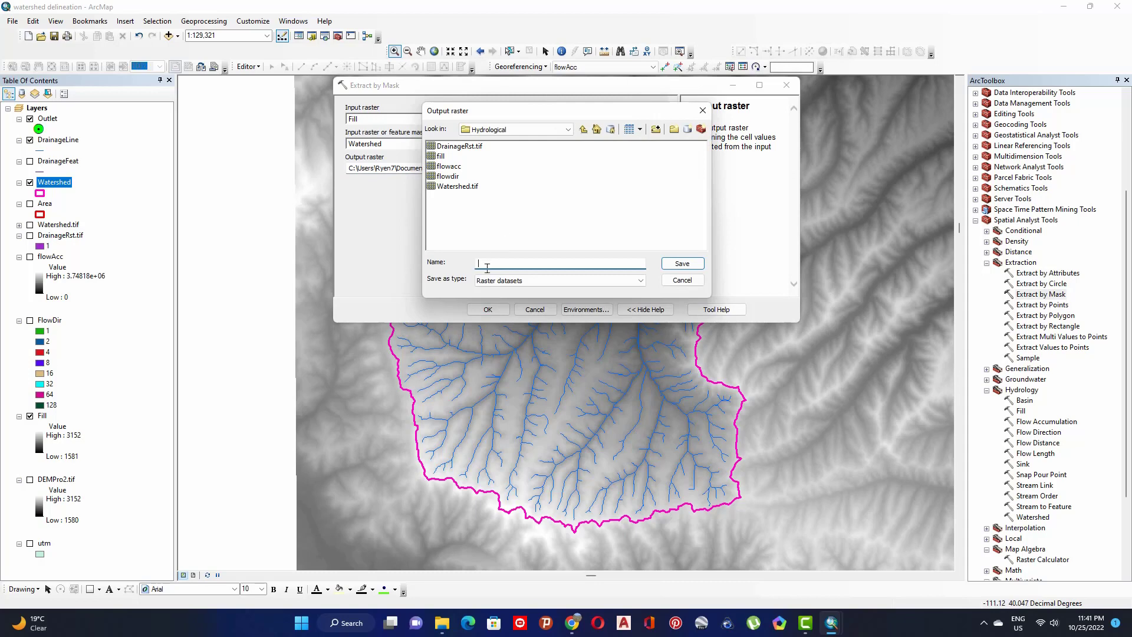
text(DEMbasin)
click(681, 263)
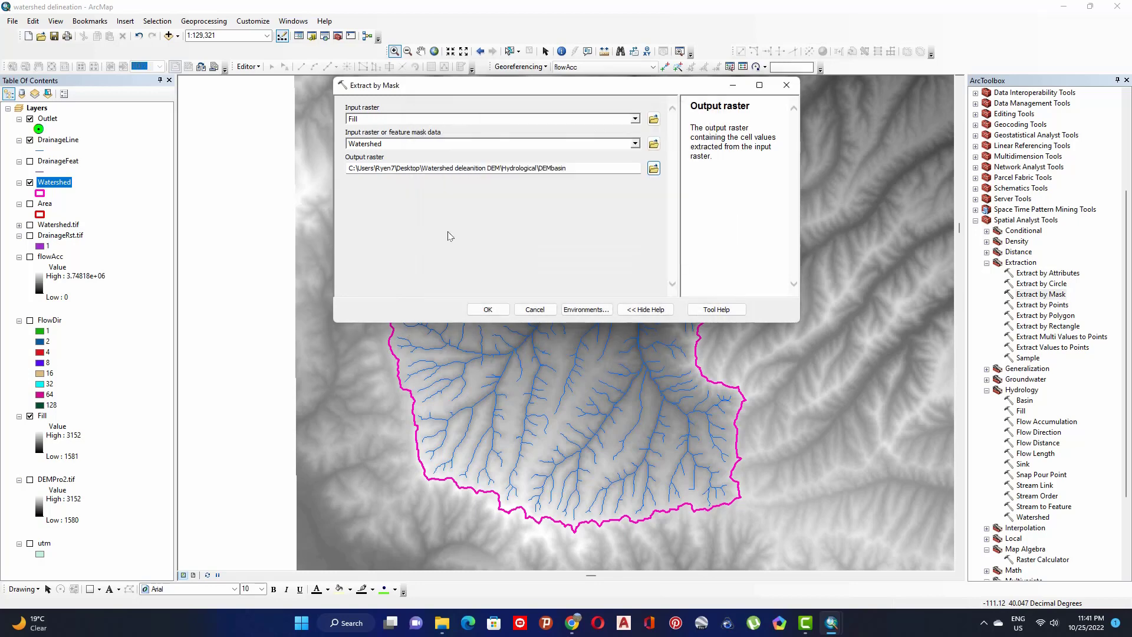
click(490, 310)
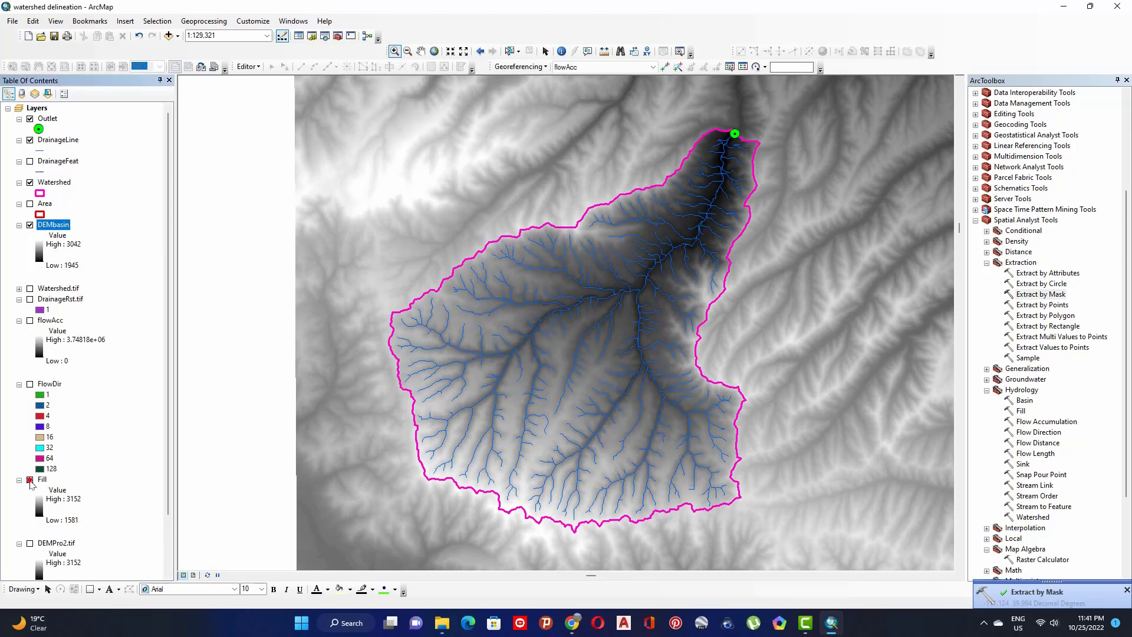
Step: Hide the Fill layer to display the extracted DEMbasin raster on its own within the watershed boundary
click(30, 480)
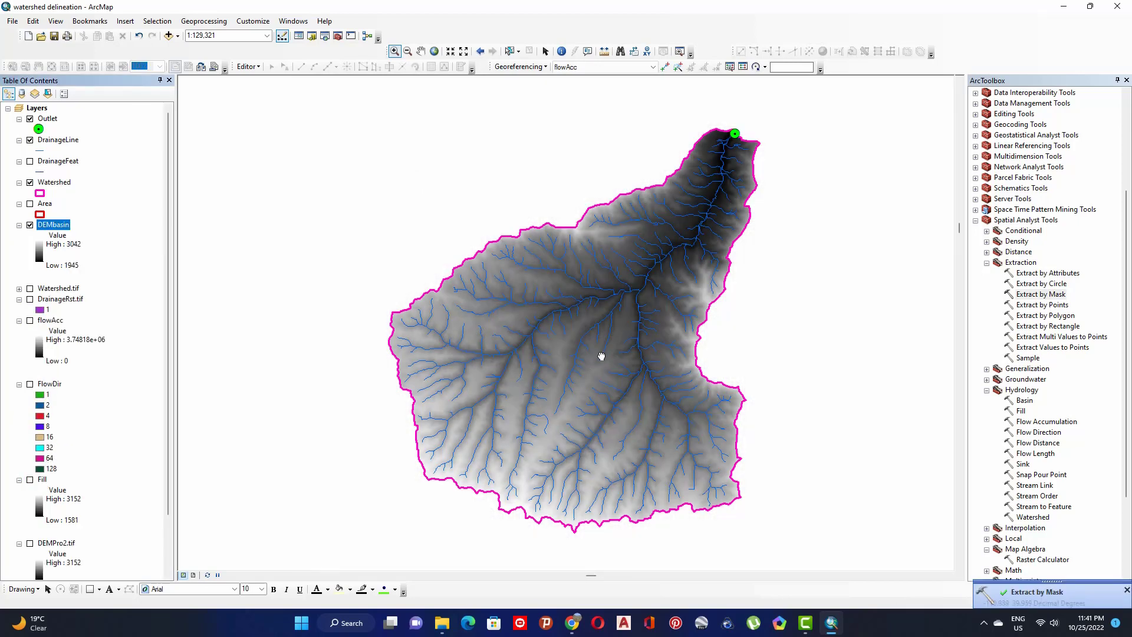
drag(601, 356, 585, 340)
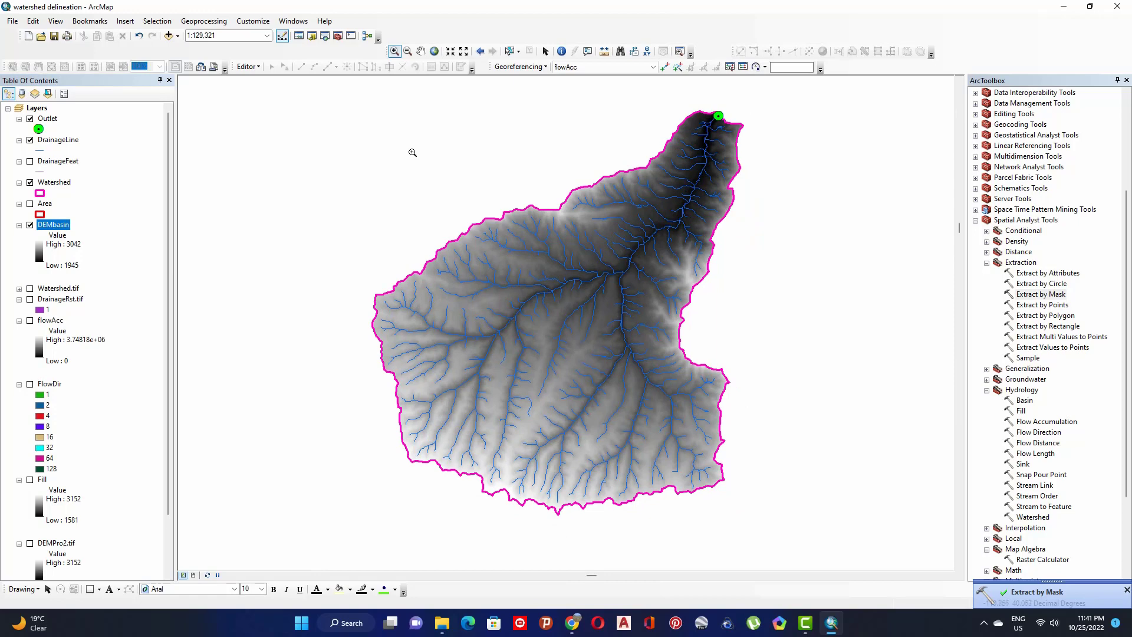
drag(310, 104, 835, 532)
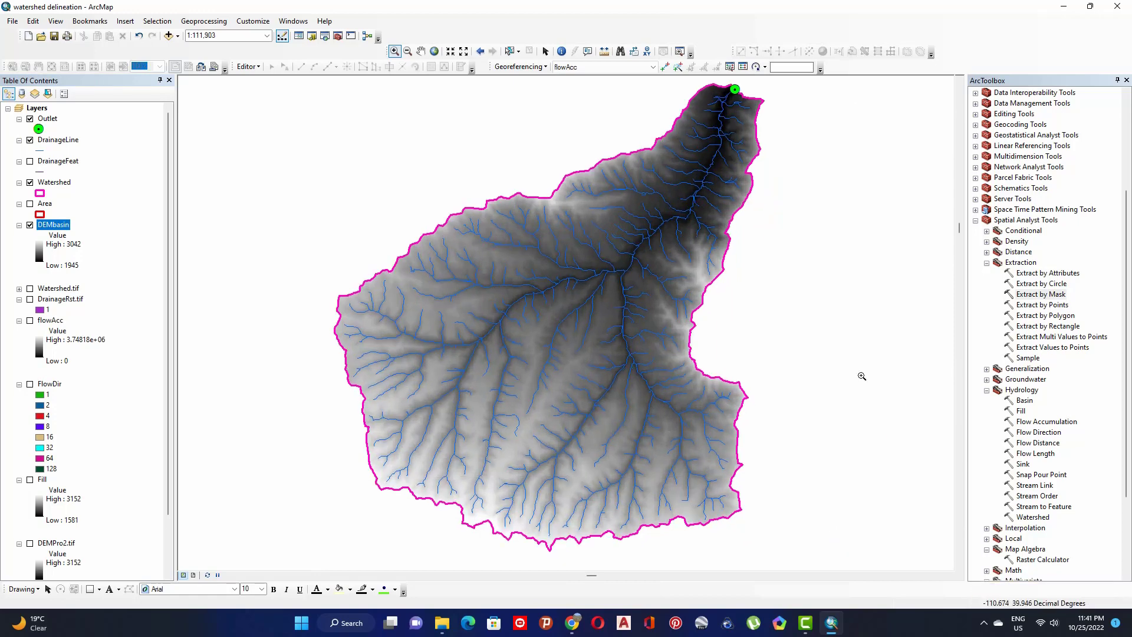